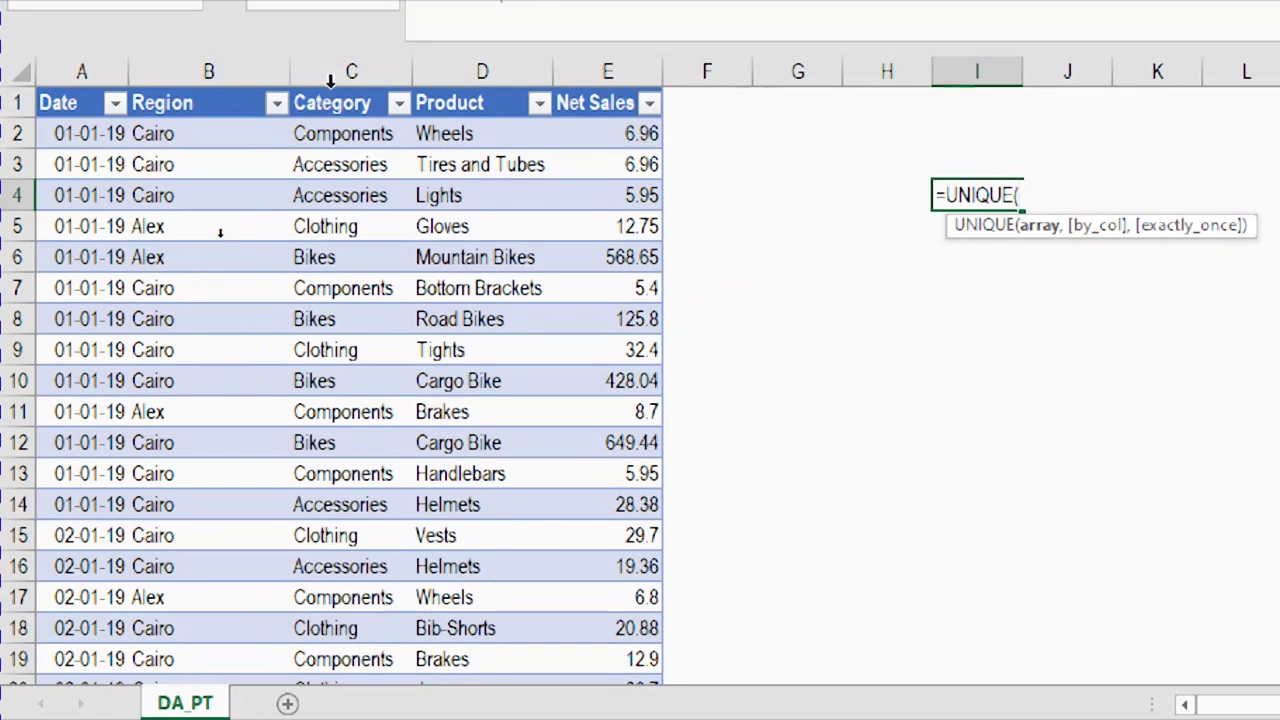
# - Complete the UNIQUE formula in cell I4 with the table's Category column, =UNIQUE(Sales_PT[Category])
pyautogui.click(330, 80)
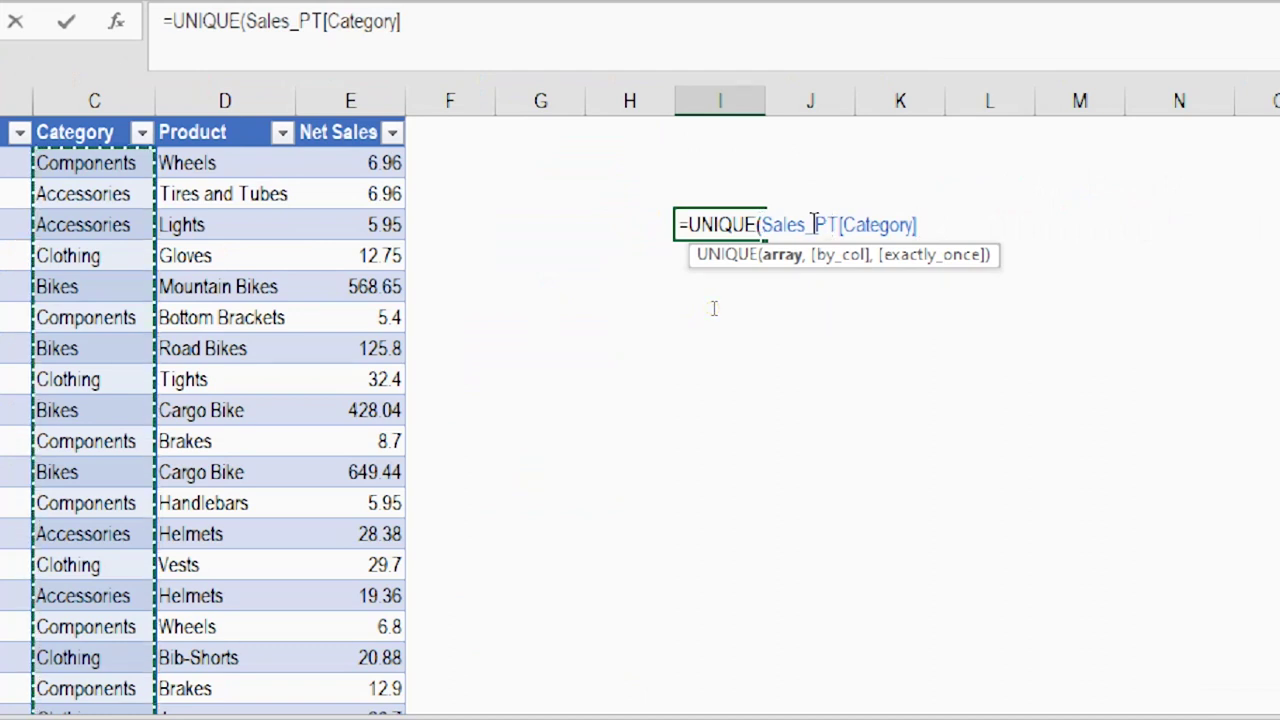
pyautogui.write(')')
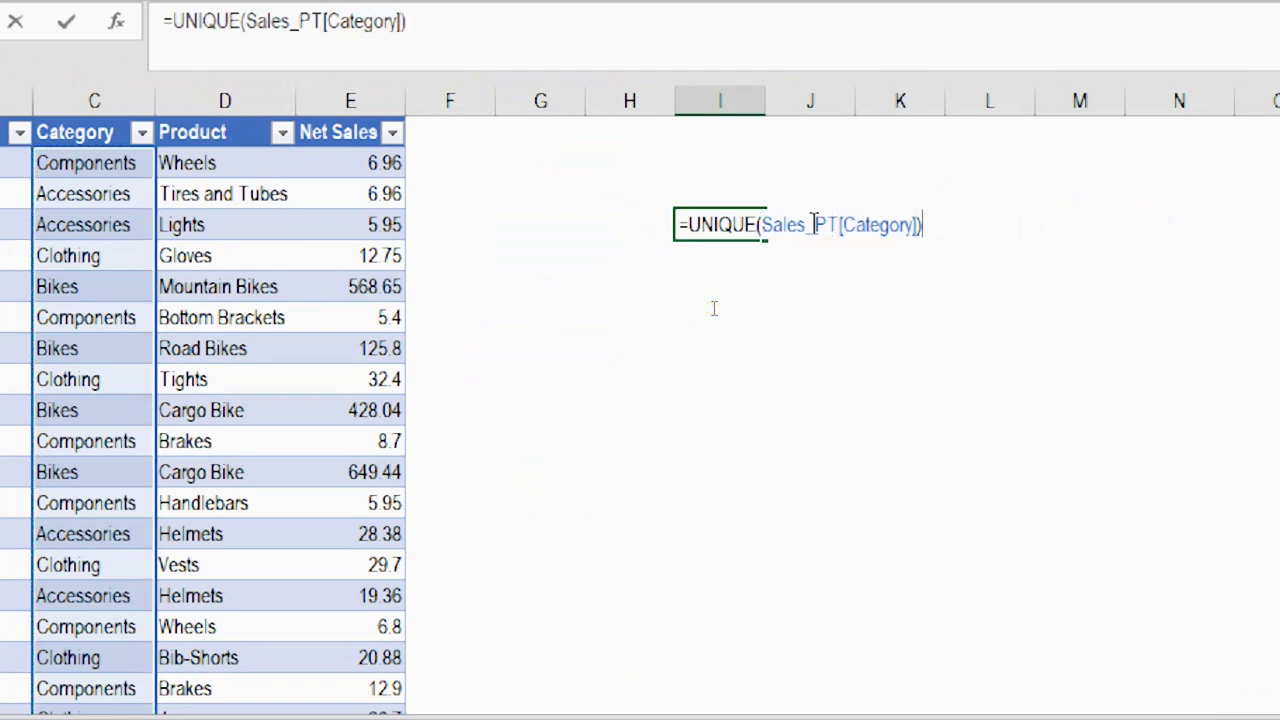
pyautogui.press('Return')
pyautogui.press('Up')
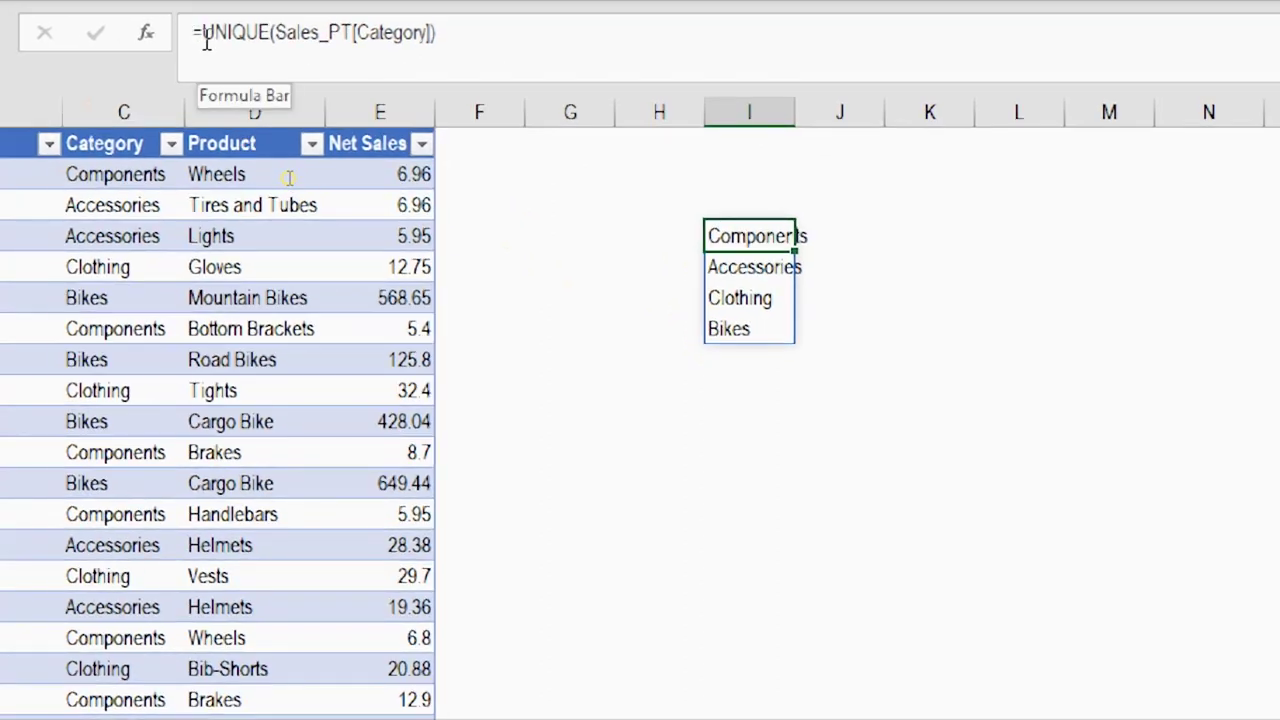
# - Wrap the UNIQUE formula in SORT, giving =SORT(UNIQUE(Sales_PT[Category])), and move it from I4 to cell S4
pyautogui.click(204, 35)
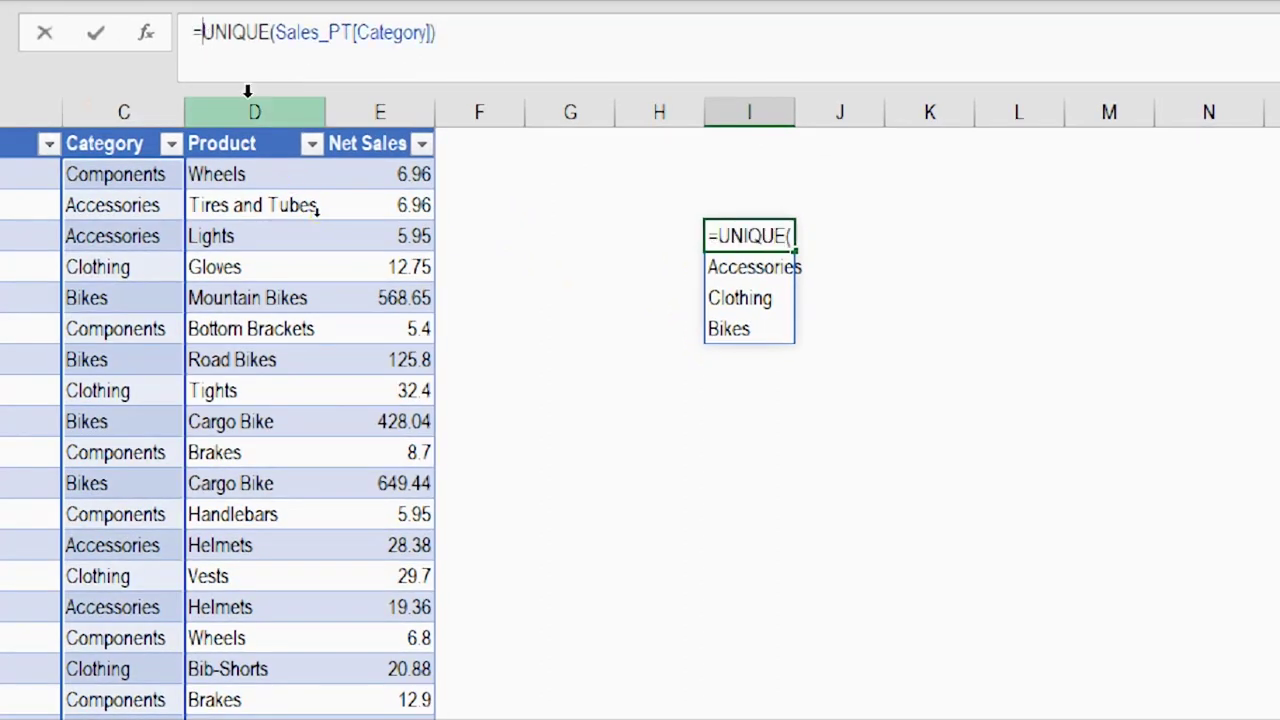
pyautogui.write('Sort')
pyautogui.press('Tab')
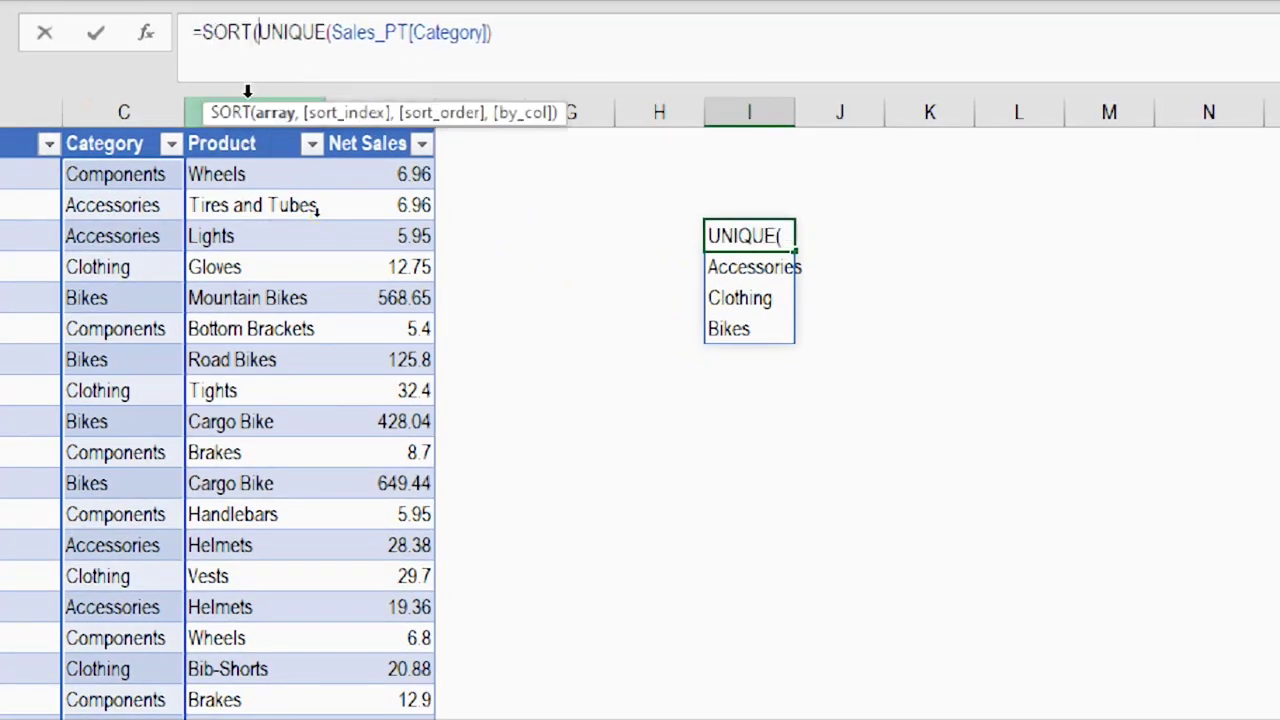
pyautogui.click(578, 33)
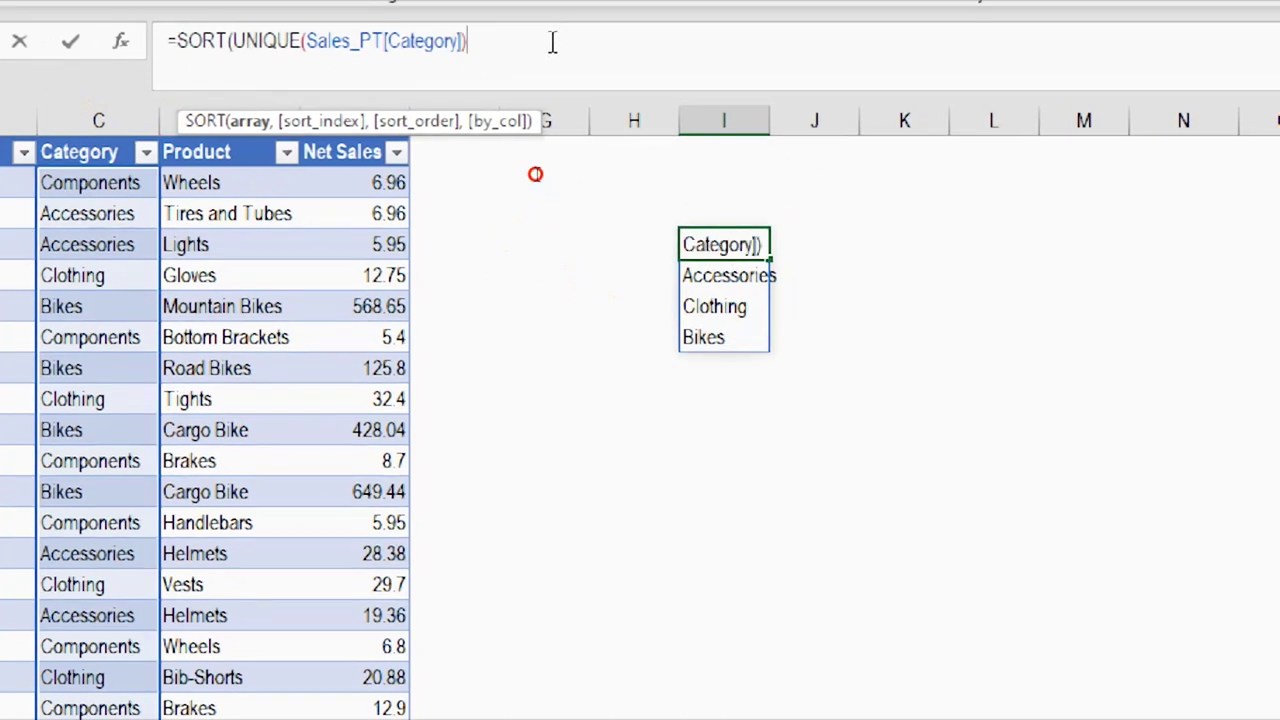
pyautogui.write(')')
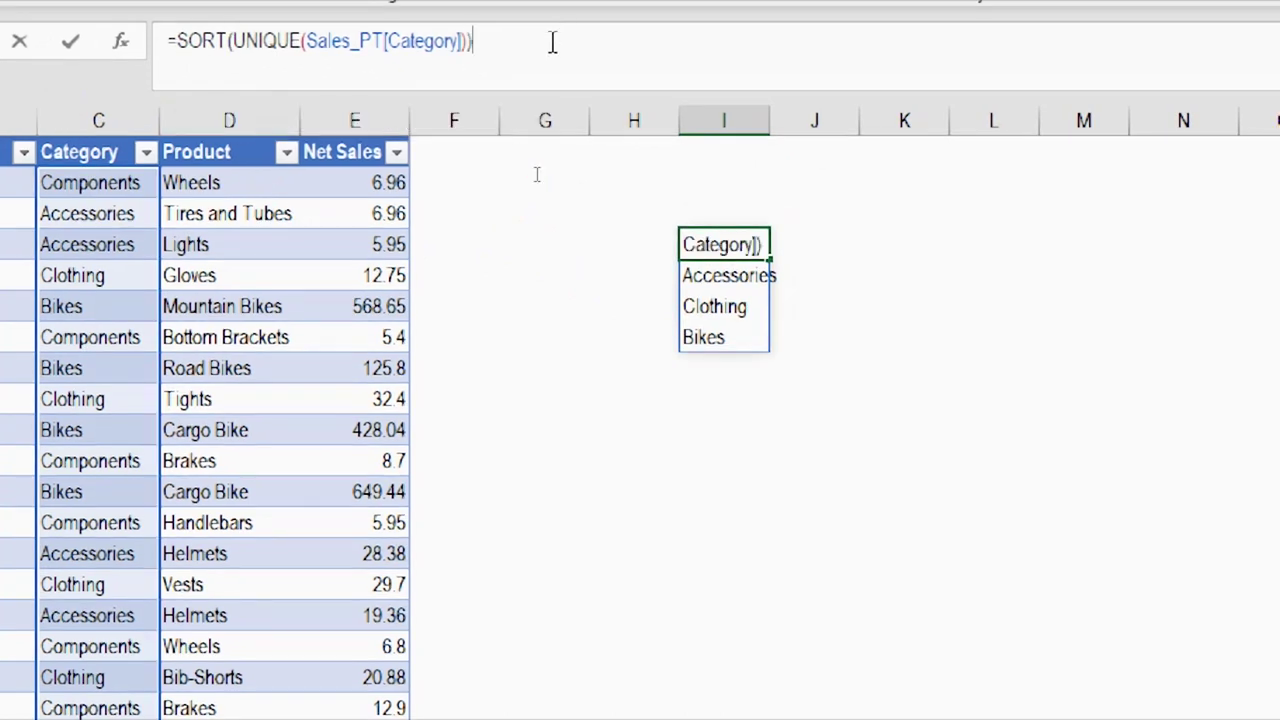
pyautogui.press('Return')
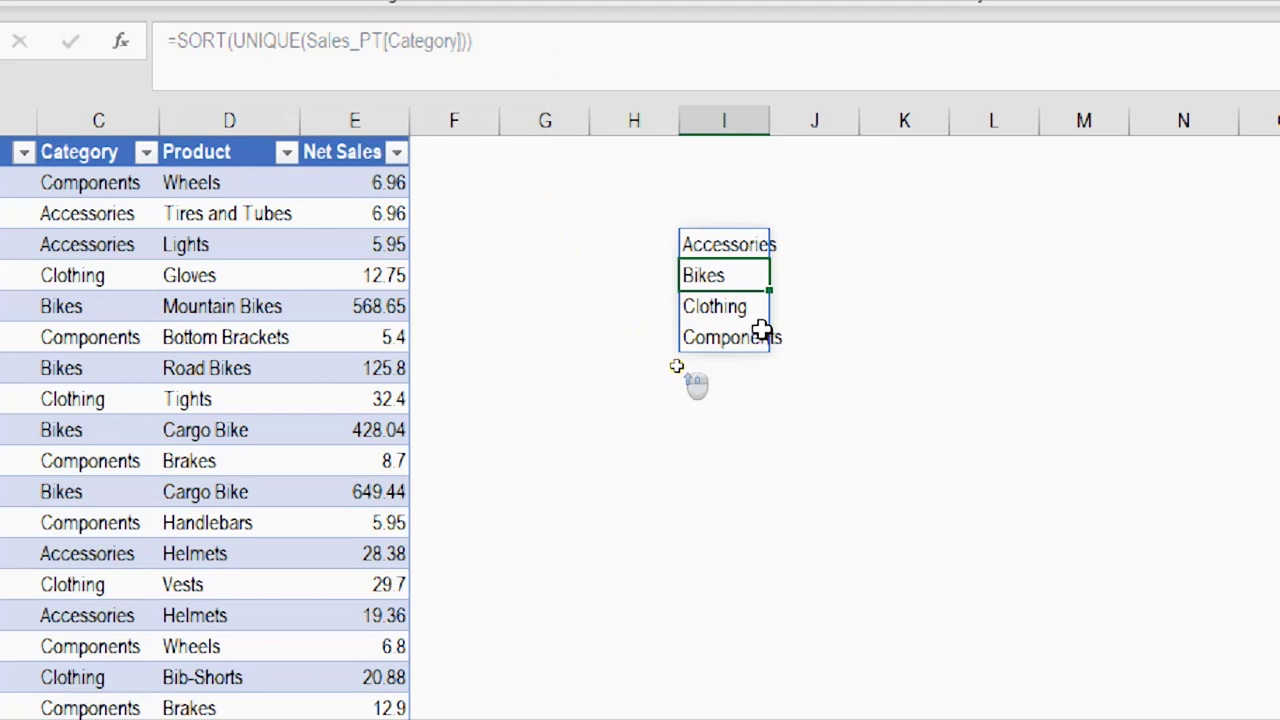
pyautogui.click(731, 245)
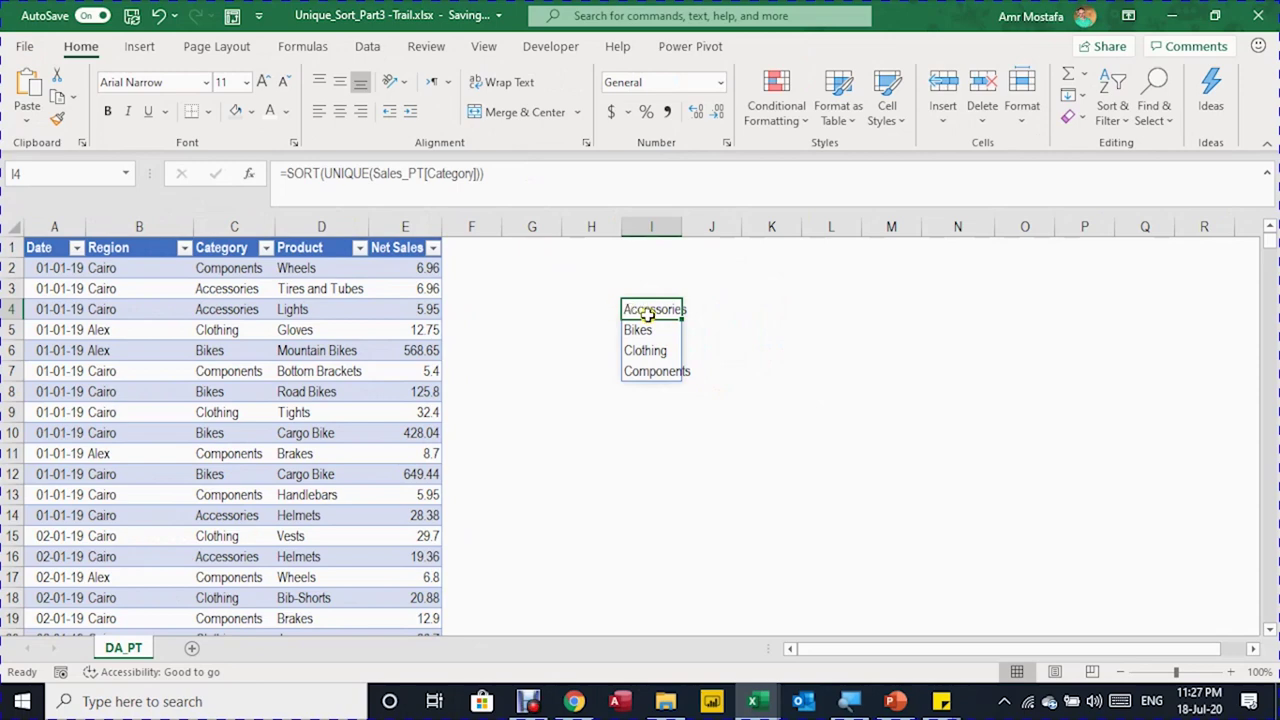
pyautogui.hotkey('ctrl', 'z')
# - Start a data validation rule on the empty cell I4 that allows values from a List
pyautogui.click(366, 50)
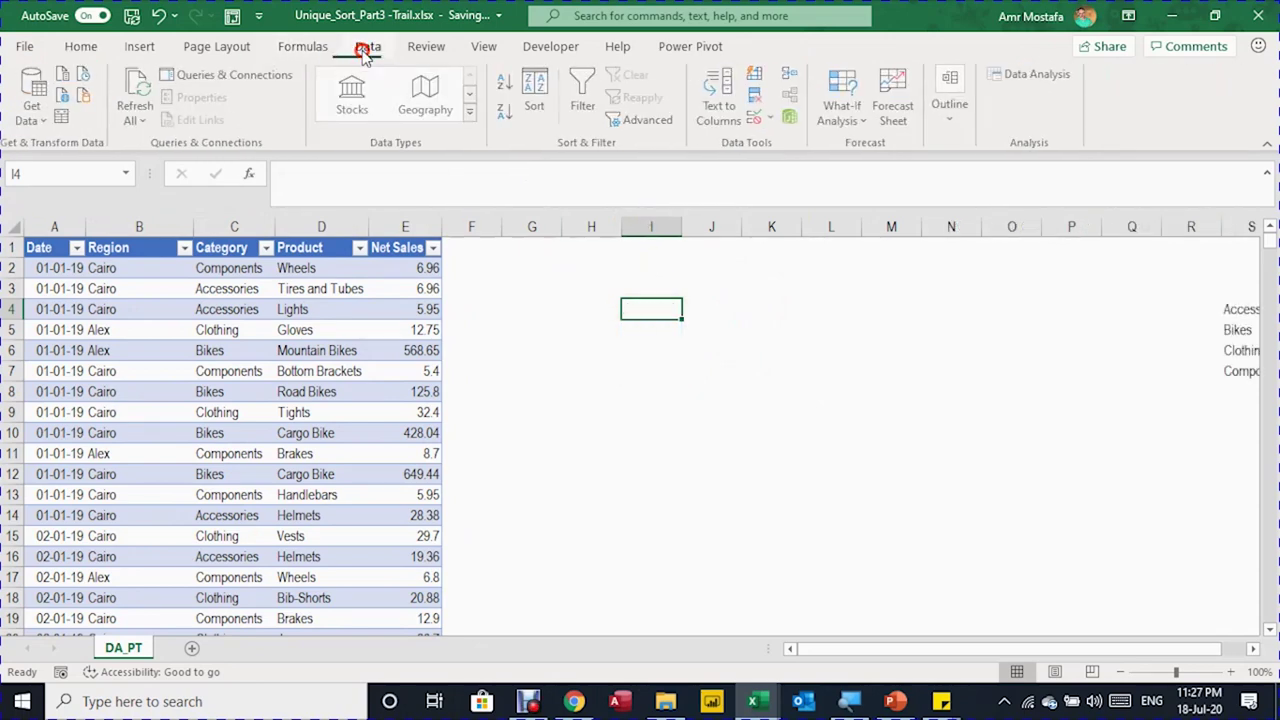
pyautogui.click(760, 102)
pyautogui.moveTo(198, 170); pyautogui.dragTo(295, 175)
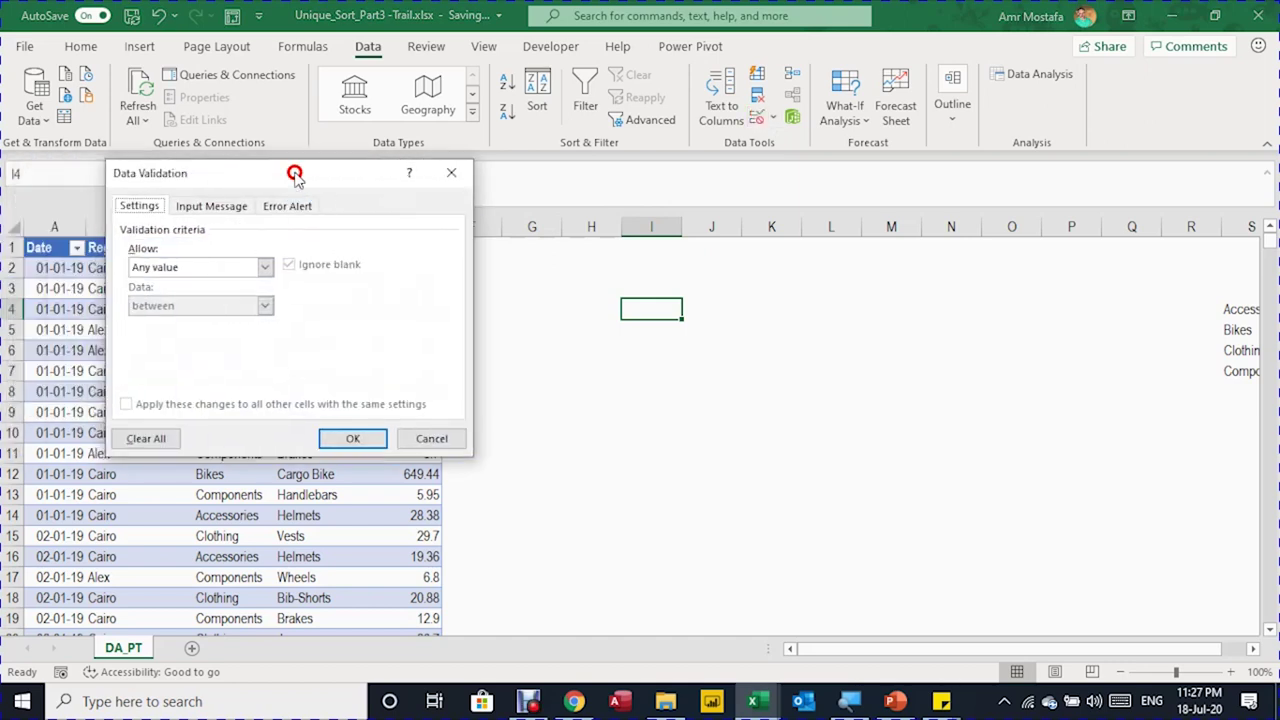
pyautogui.click(264, 266)
pyautogui.click(236, 320)
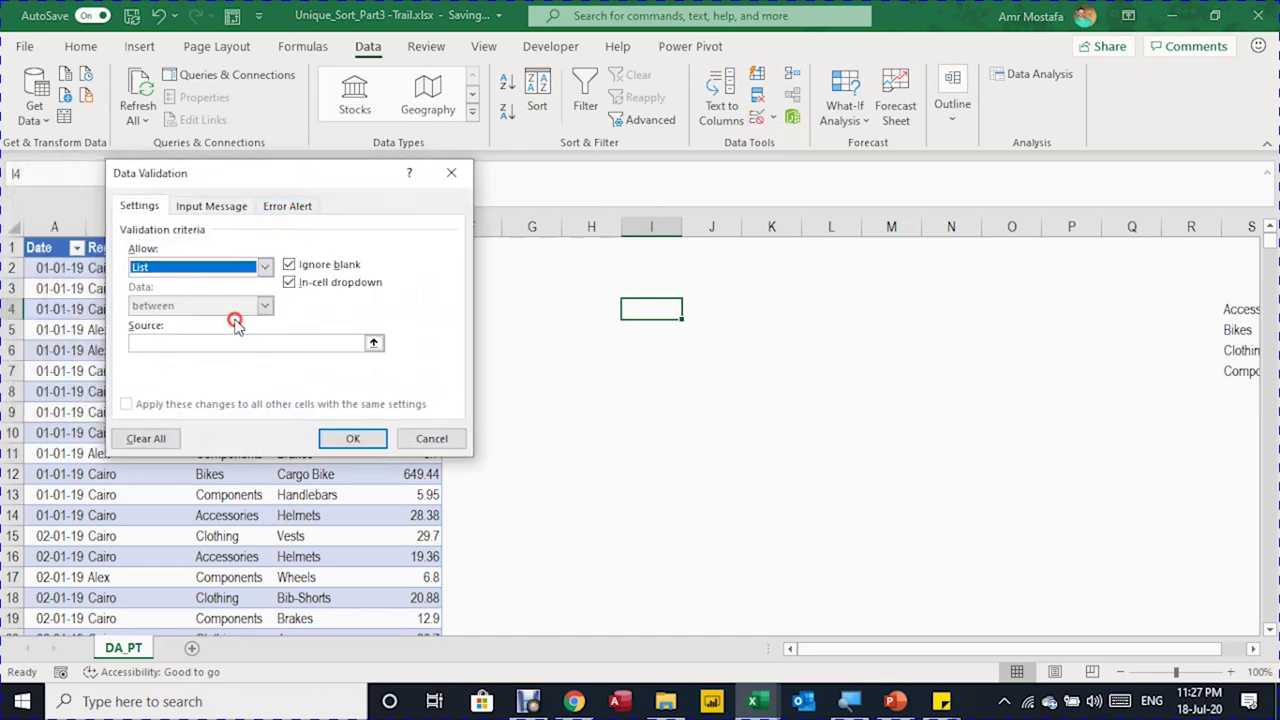
# - Set the validation list's source to the spill range =S4# and apply the rule to I4
pyautogui.click(234, 343)
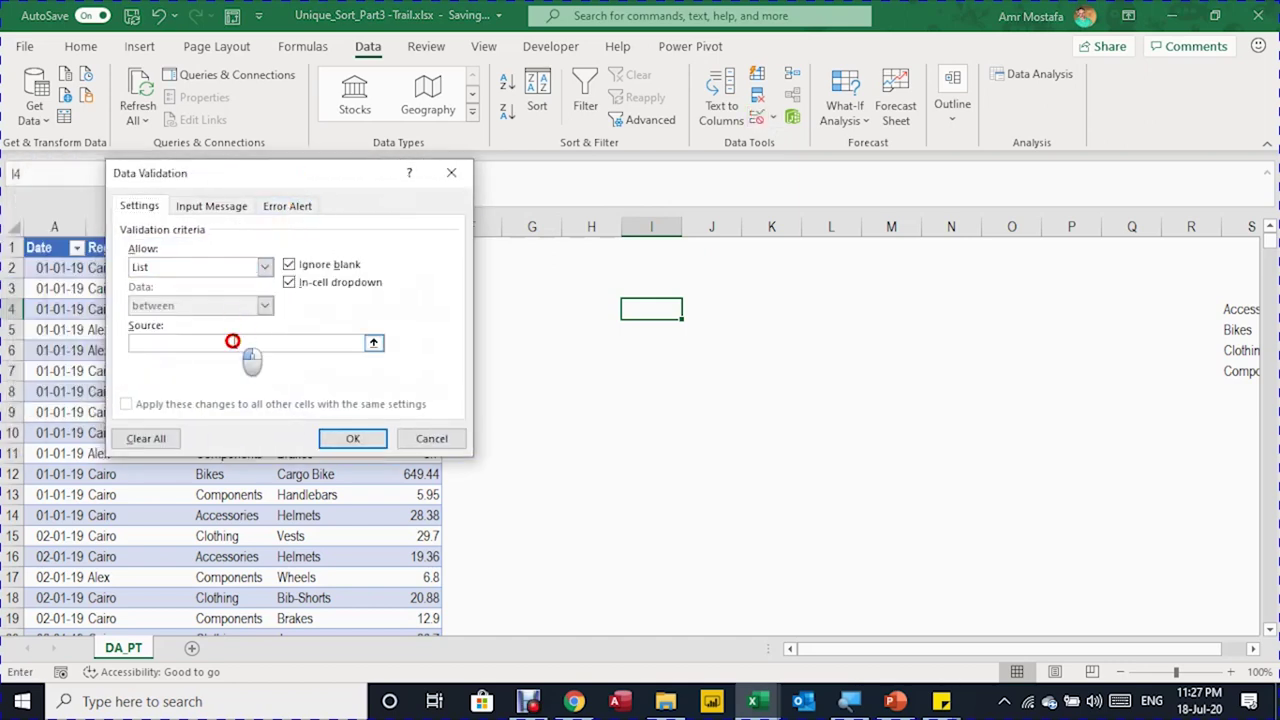
pyautogui.click(373, 343)
pyautogui.moveTo(1232, 311); pyautogui.dragTo(1249, 368)
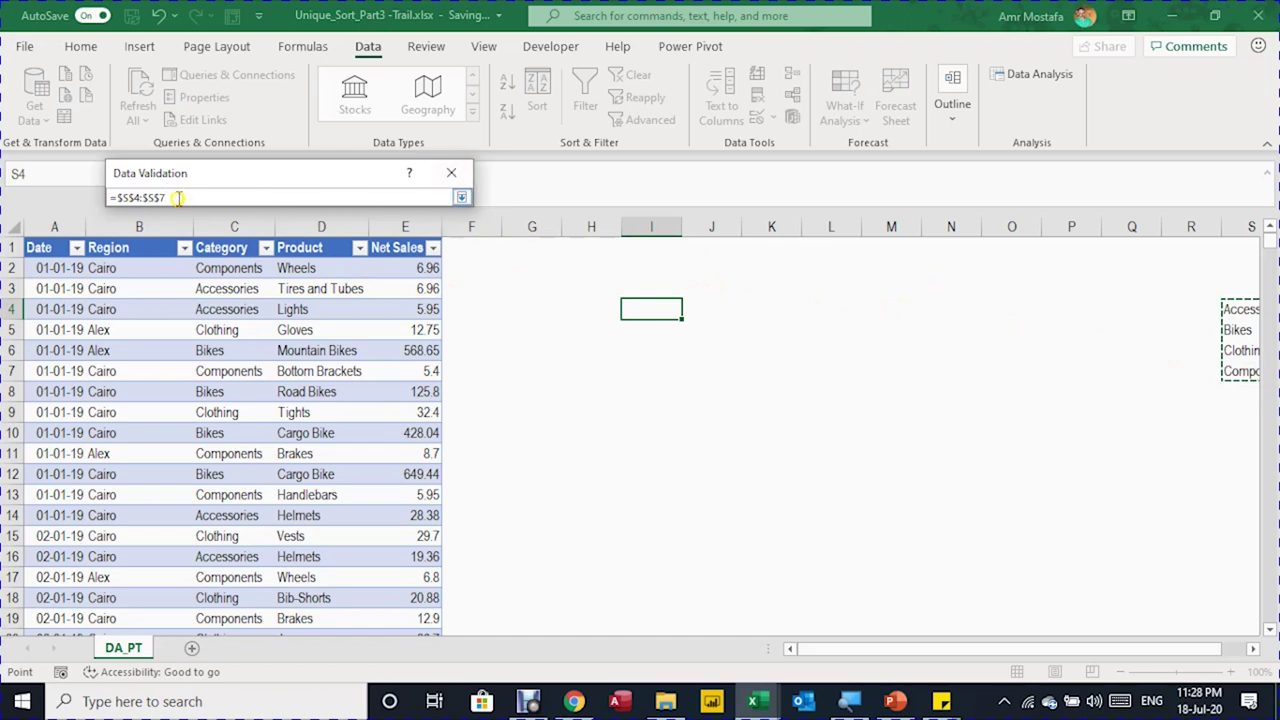
pyautogui.click(116, 197)
pyautogui.moveTo(116, 197); pyautogui.dragTo(196, 195)
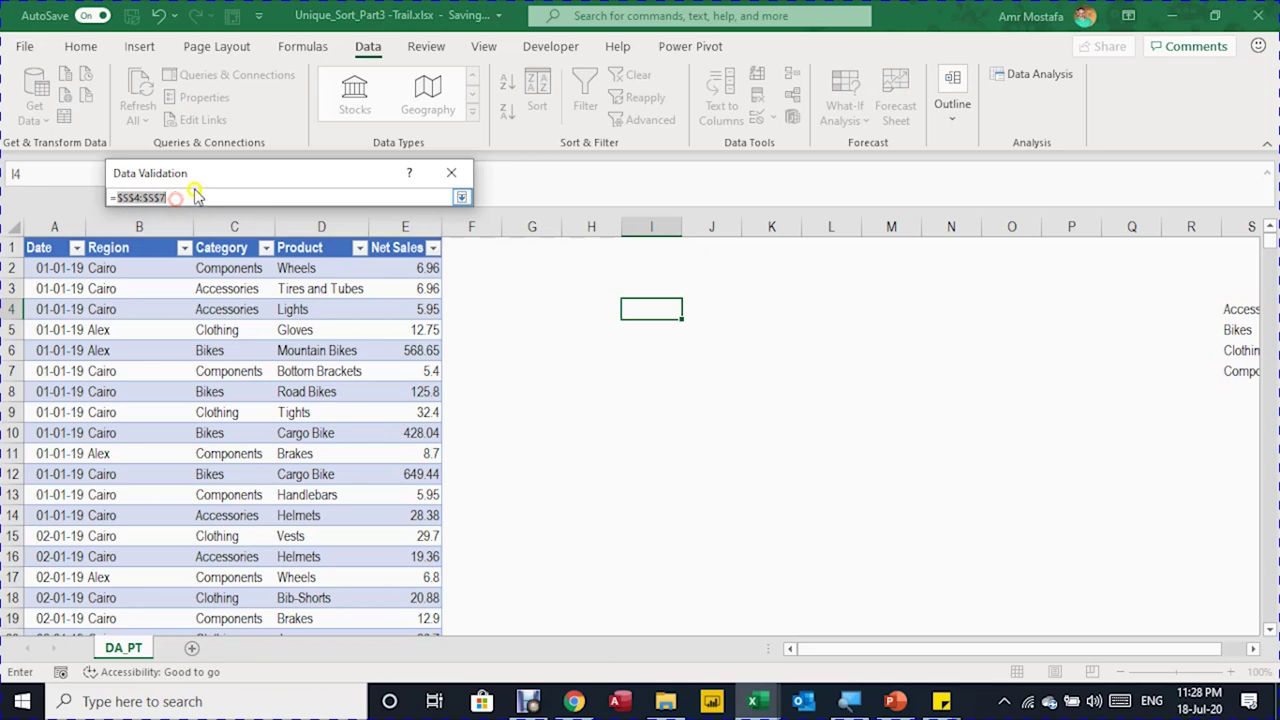
pyautogui.write('S4#')
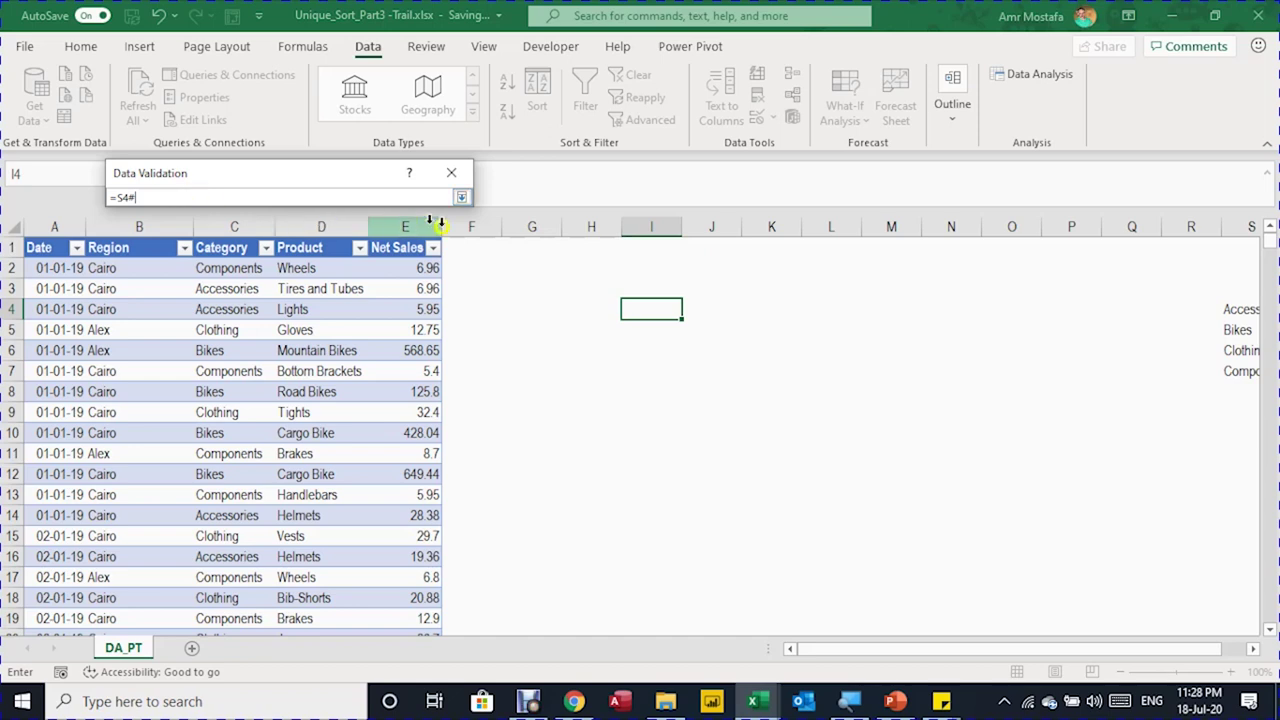
pyautogui.click(461, 197)
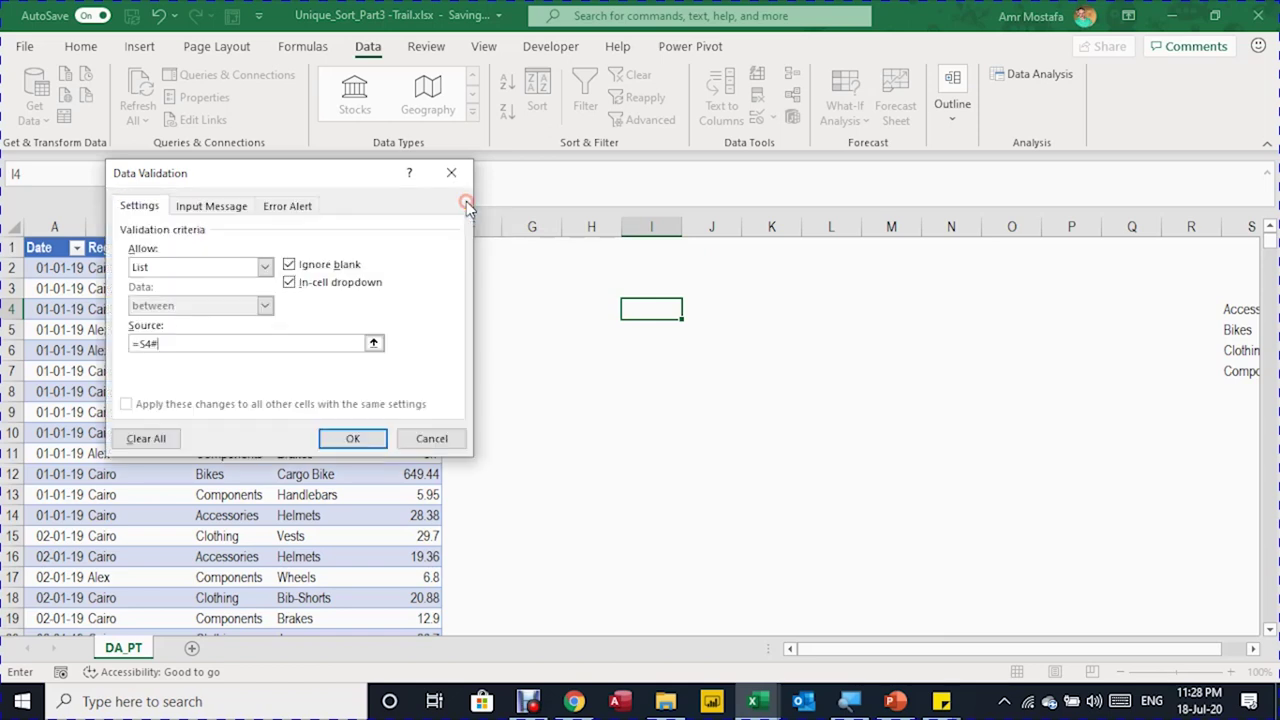
pyautogui.click(362, 438)
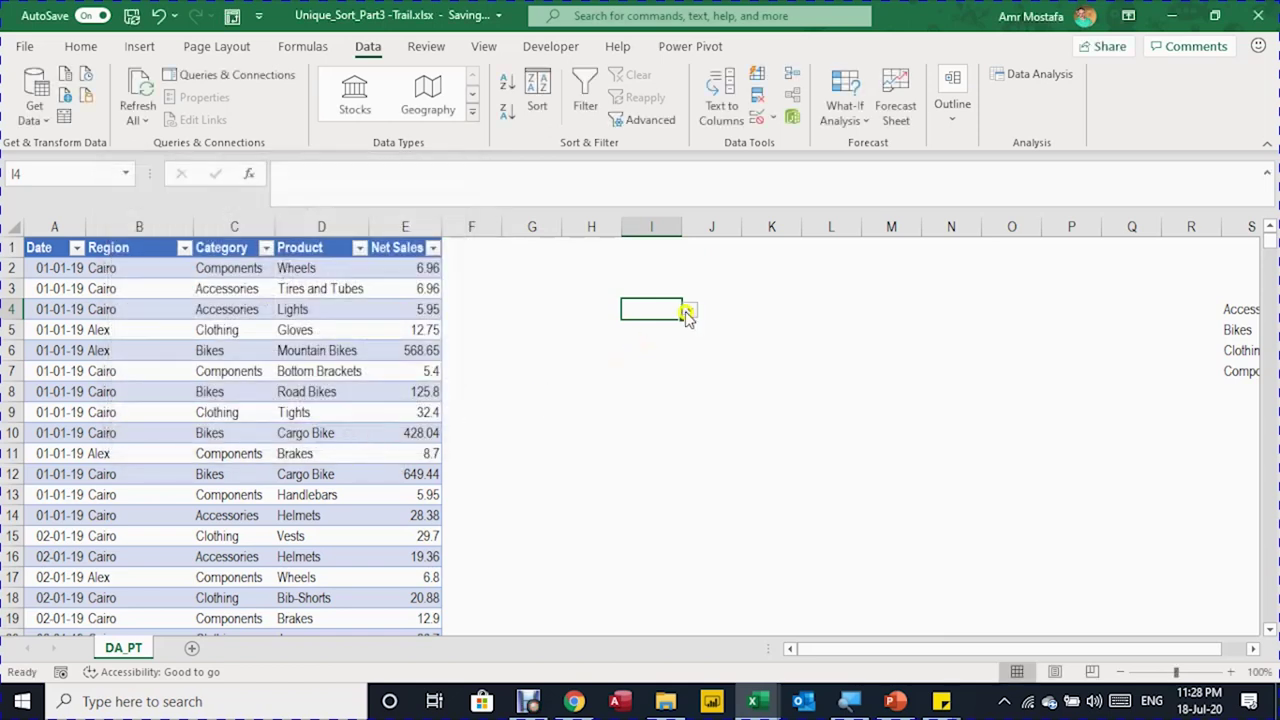
# - Choose Bikes from the dropdown list in cell I4
pyautogui.click(691, 311)
pyautogui.click(665, 345)
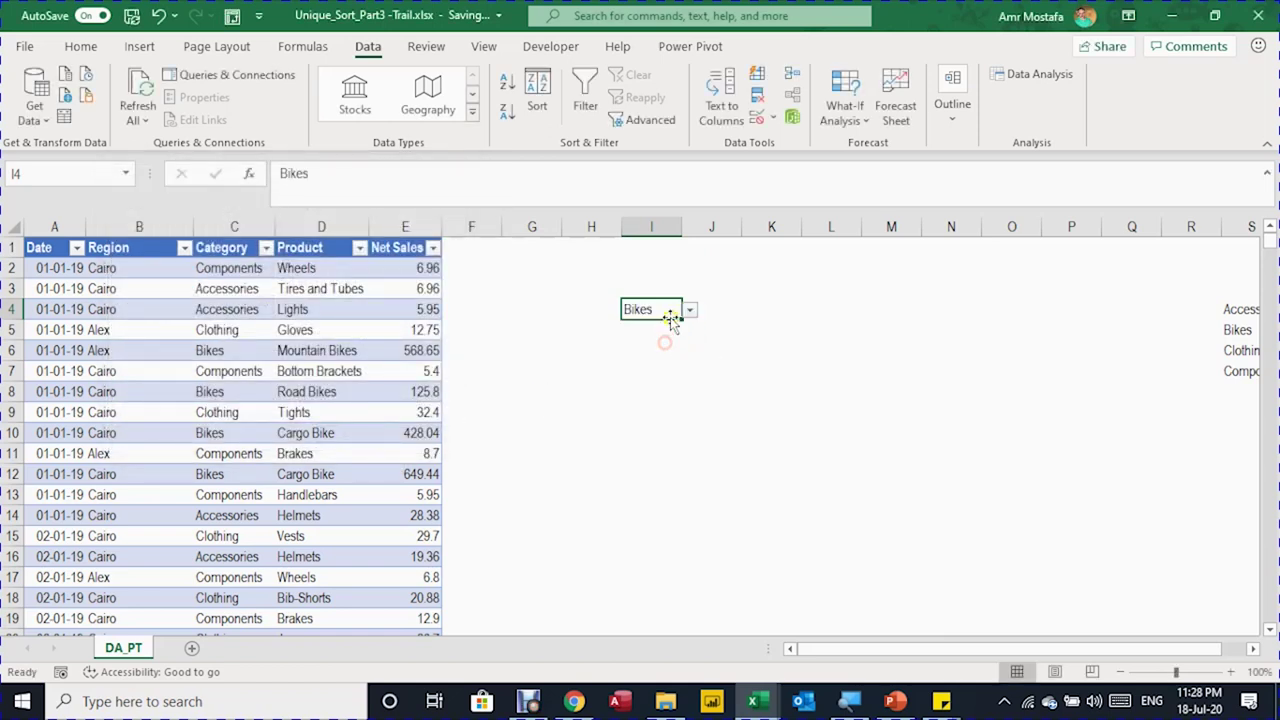
# - Label cell H4 Category, and format H4:I4 in bold with a dark blue label fill and an orange fill for the selection
pyautogui.click(591, 314)
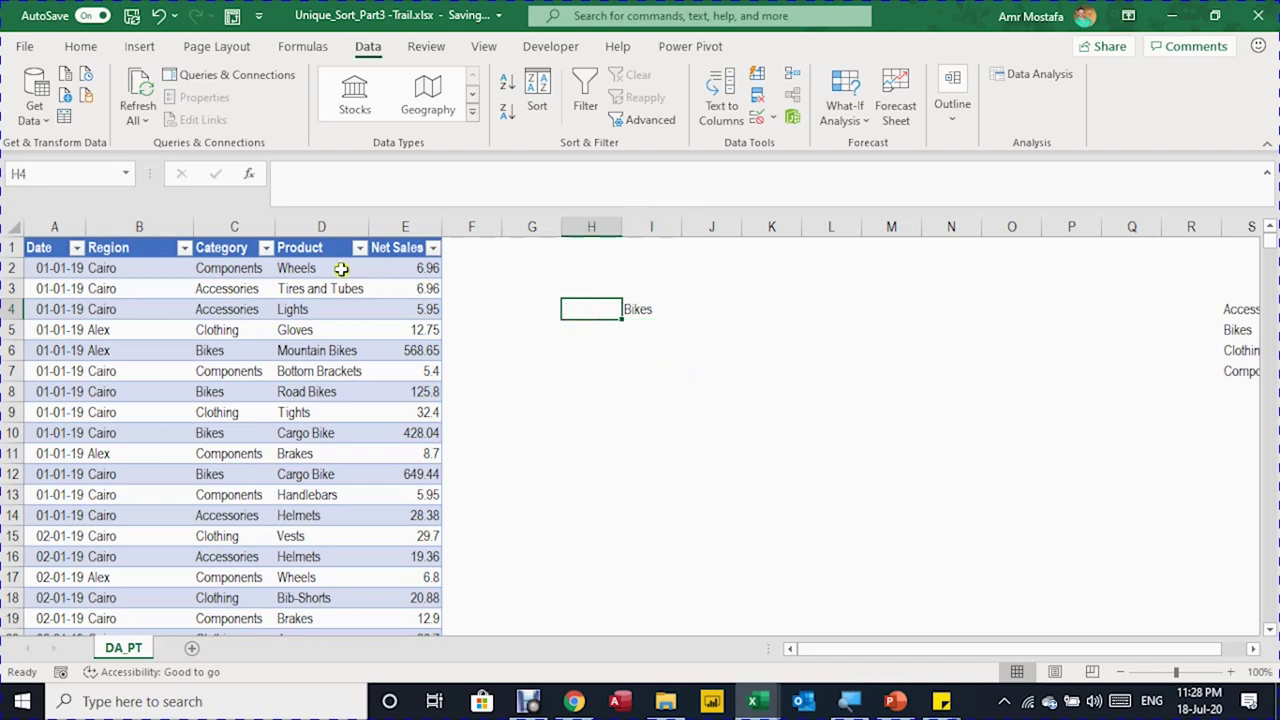
pyautogui.click(246, 247)
pyautogui.click(595, 309)
pyautogui.write('Category')
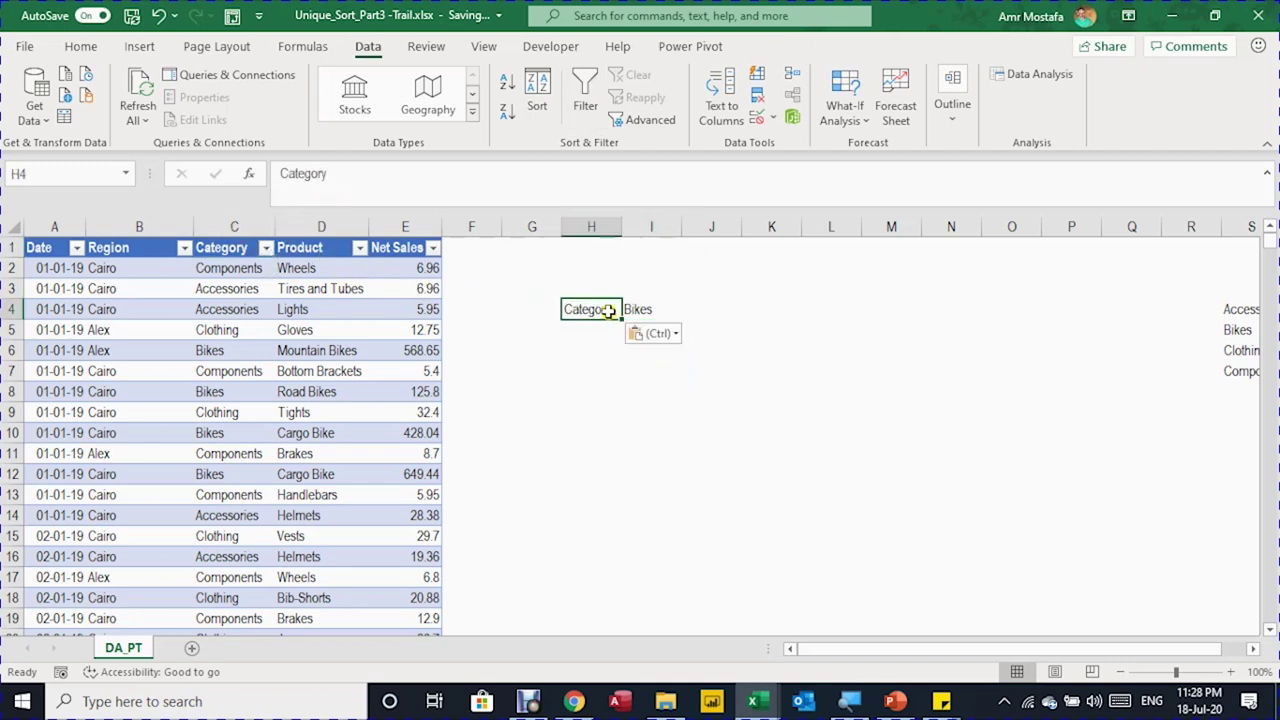
pyautogui.moveTo(593, 312); pyautogui.dragTo(628, 310)
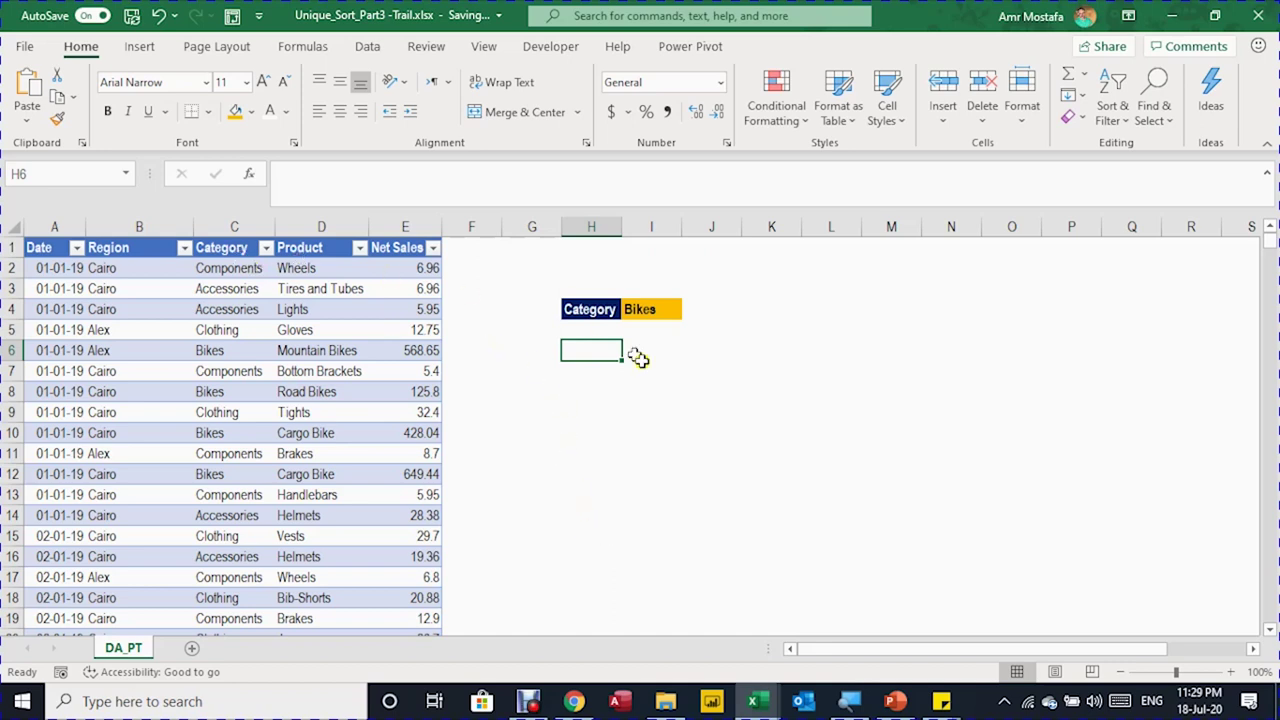
pyautogui.click(674, 314)
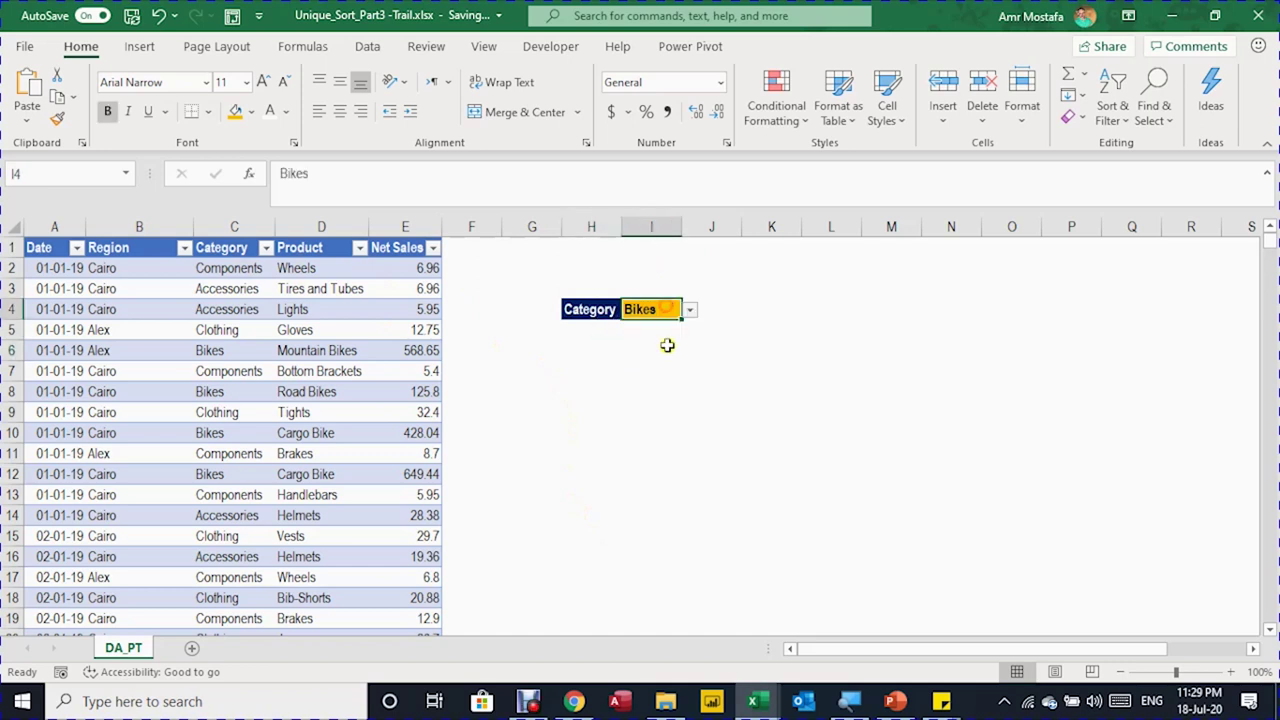
pyautogui.click(690, 311)
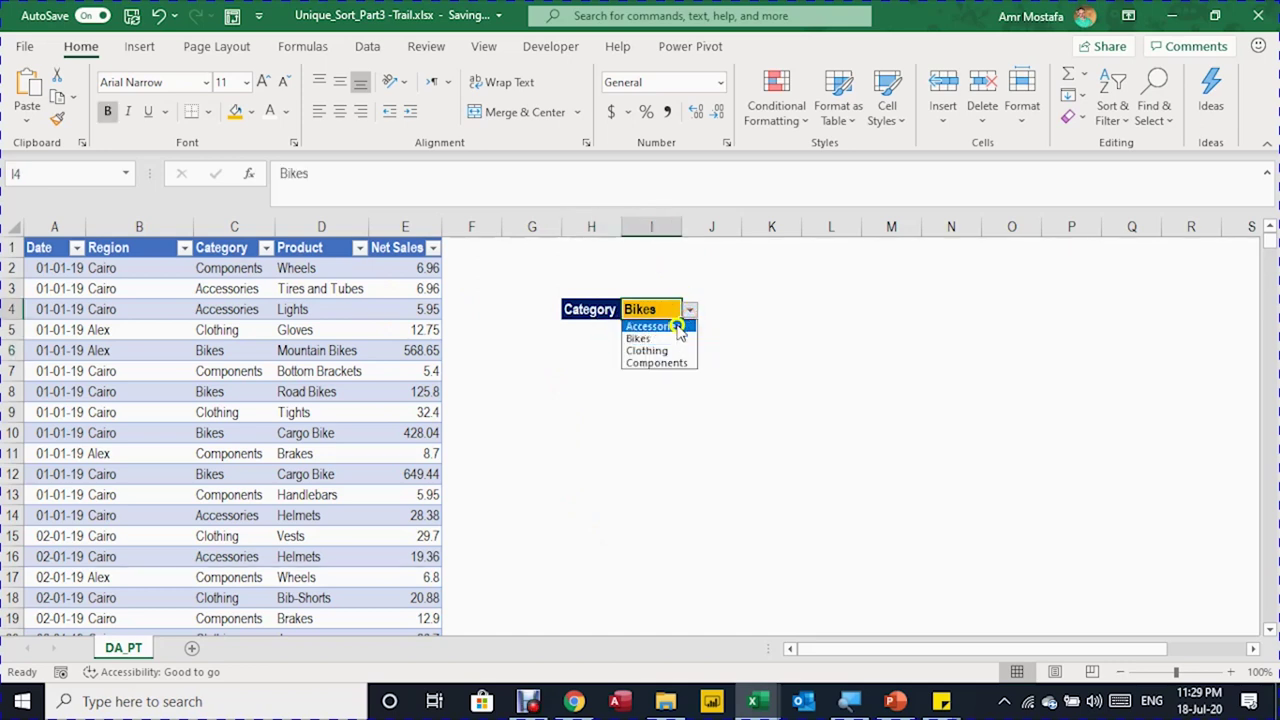
pyautogui.click(597, 355)
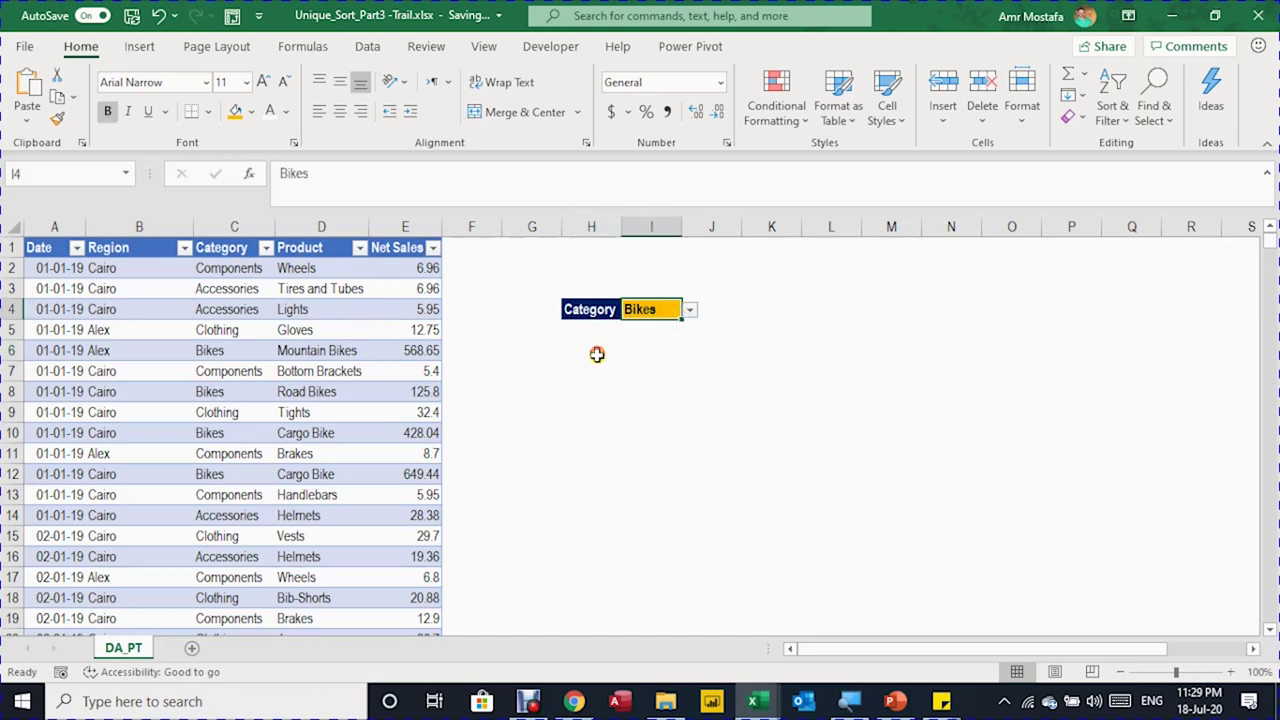
# - Enter =FILTER(Sales_PT[Product],Sales_PT[Category]=I4) in cell H7 and go to the end of the spilled product list
pyautogui.click(599, 366)
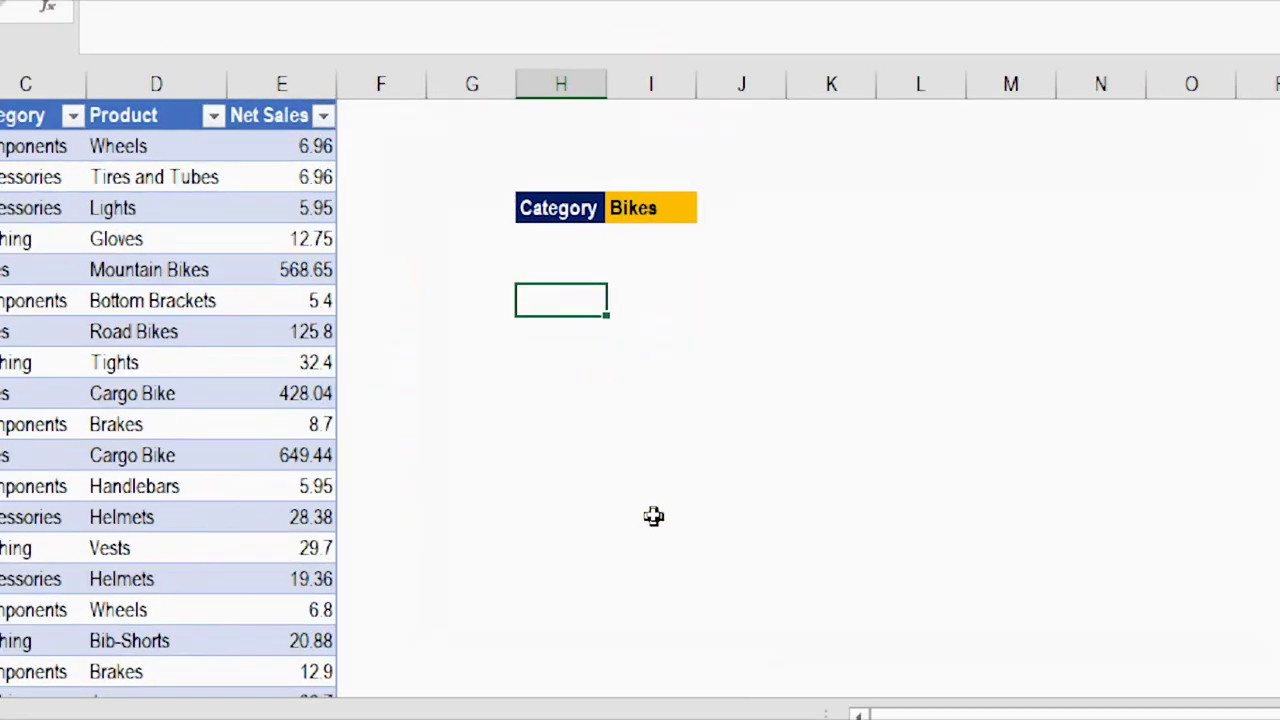
pyautogui.write('=filter')
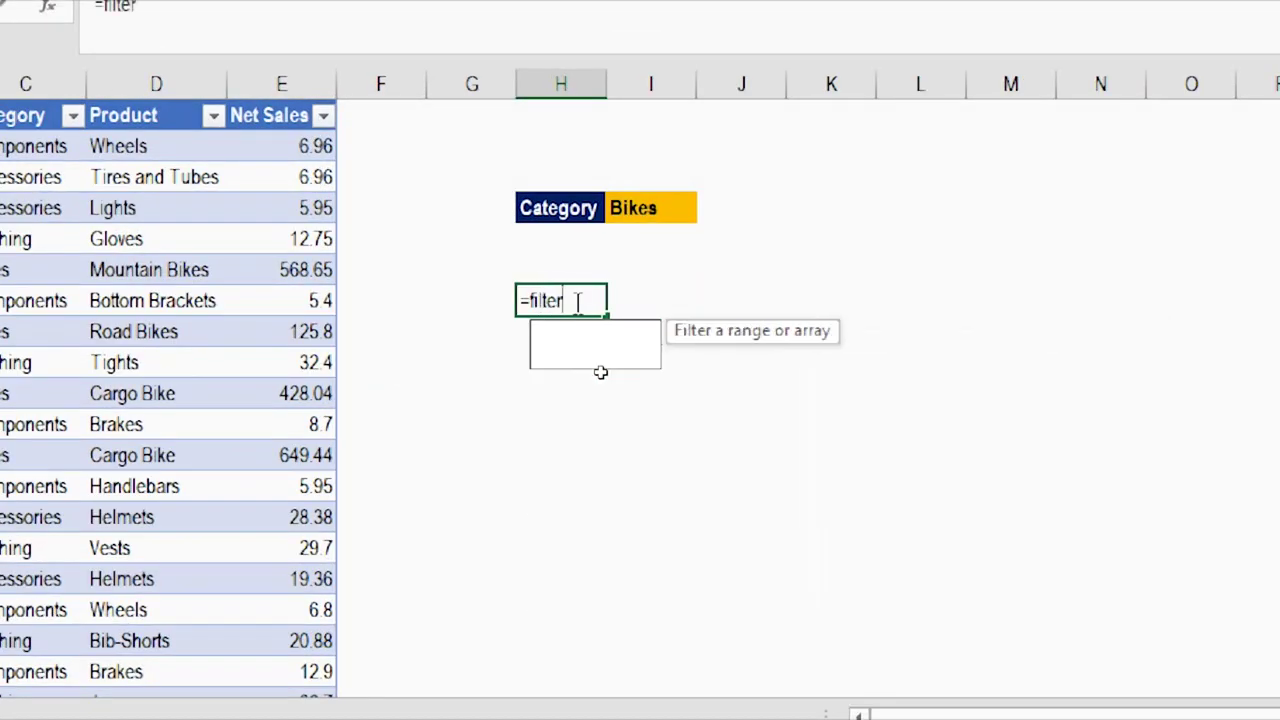
pyautogui.press('Tab')
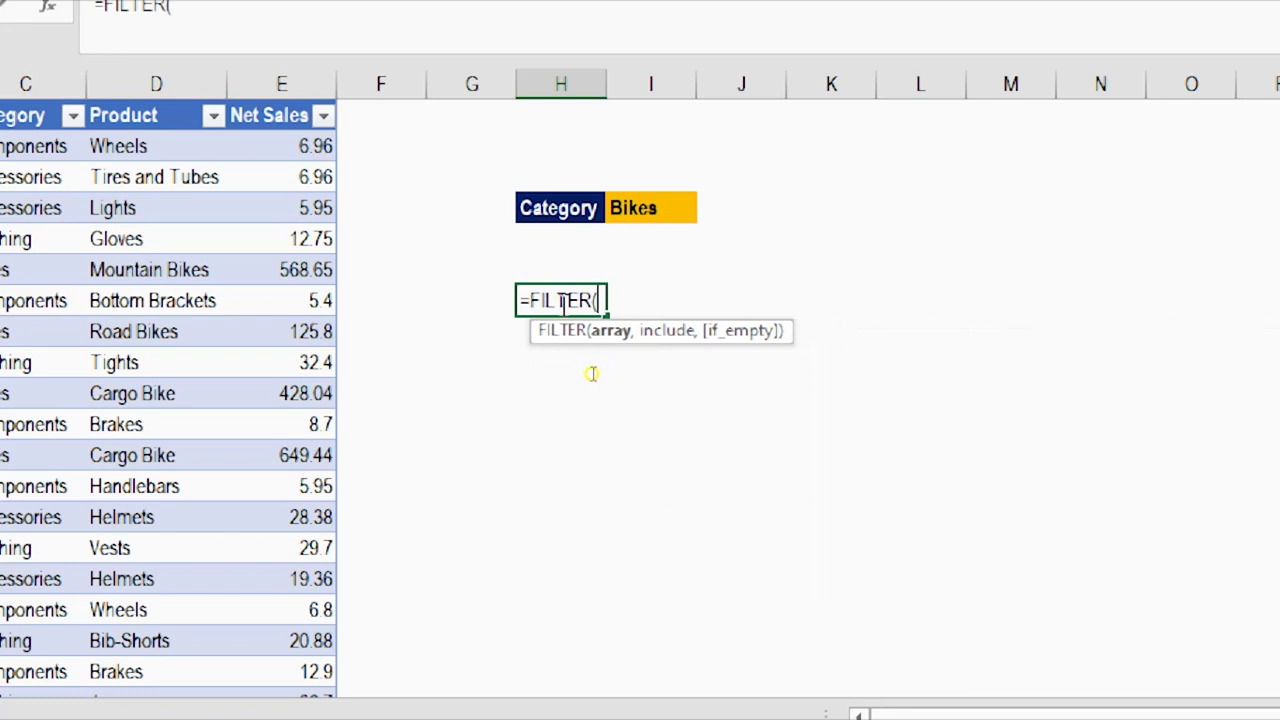
pyautogui.click(155, 90)
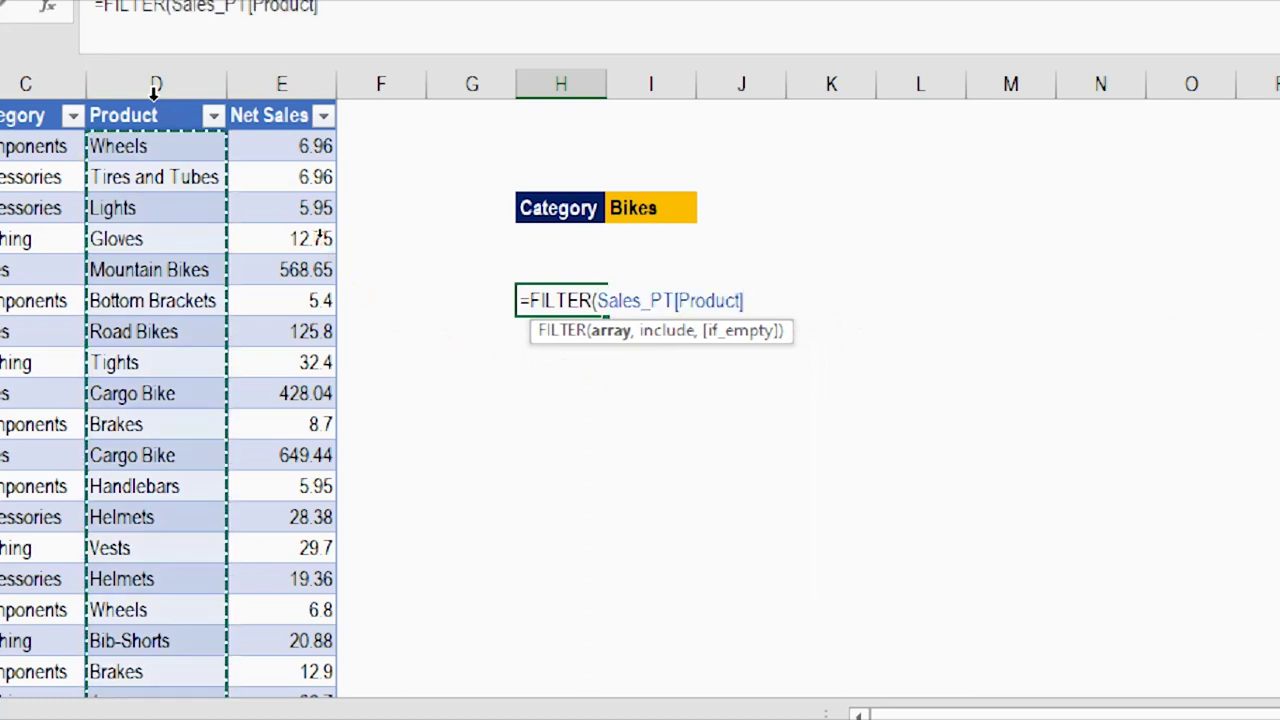
pyautogui.write(',')
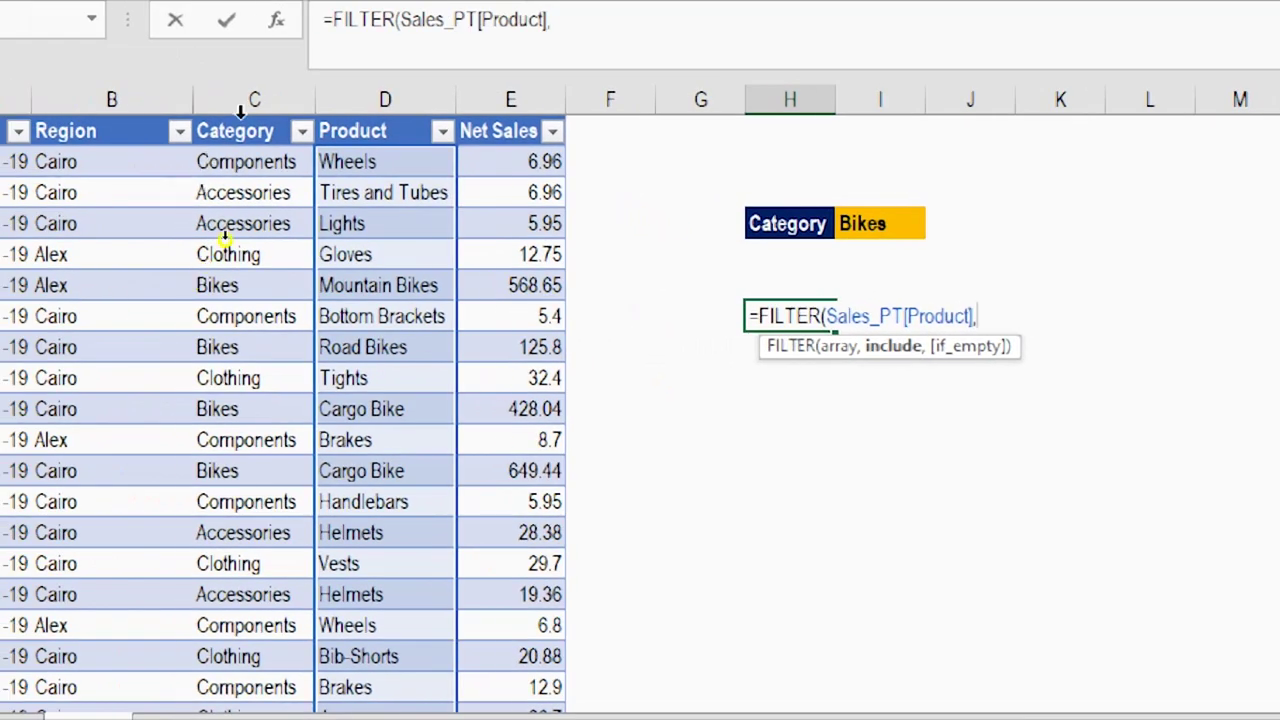
pyautogui.click(241, 112)
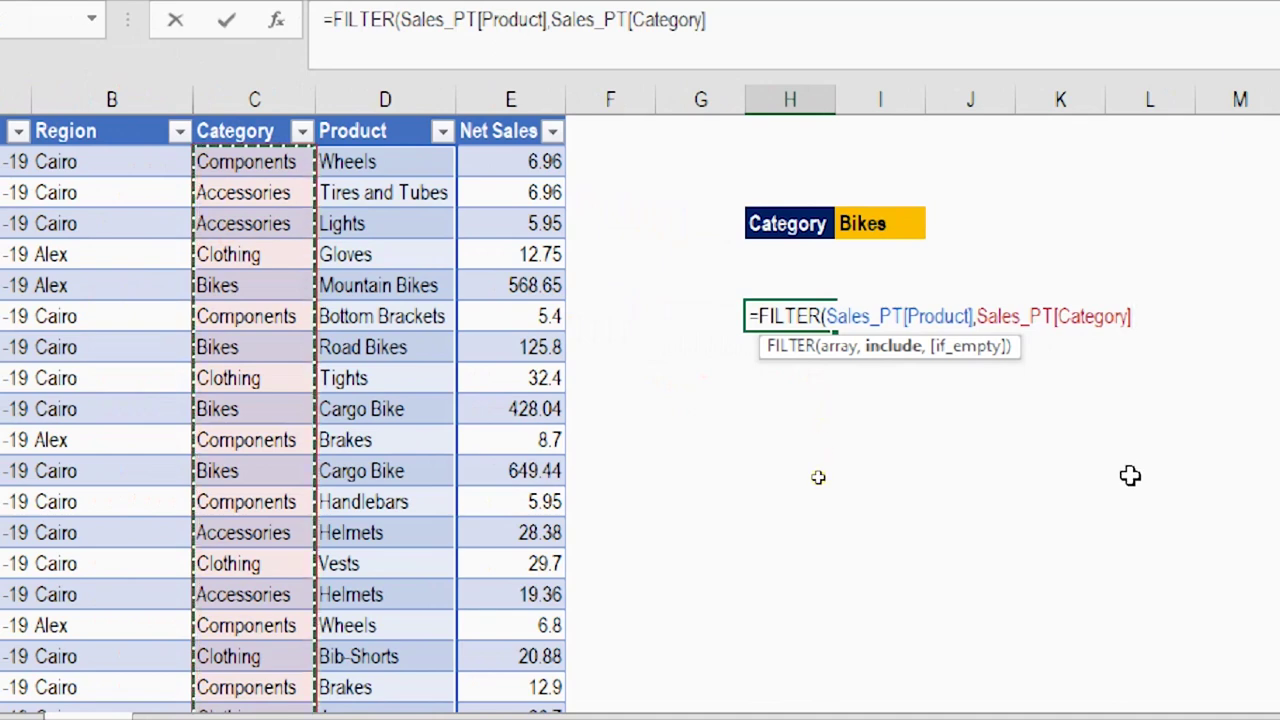
pyautogui.write('=')
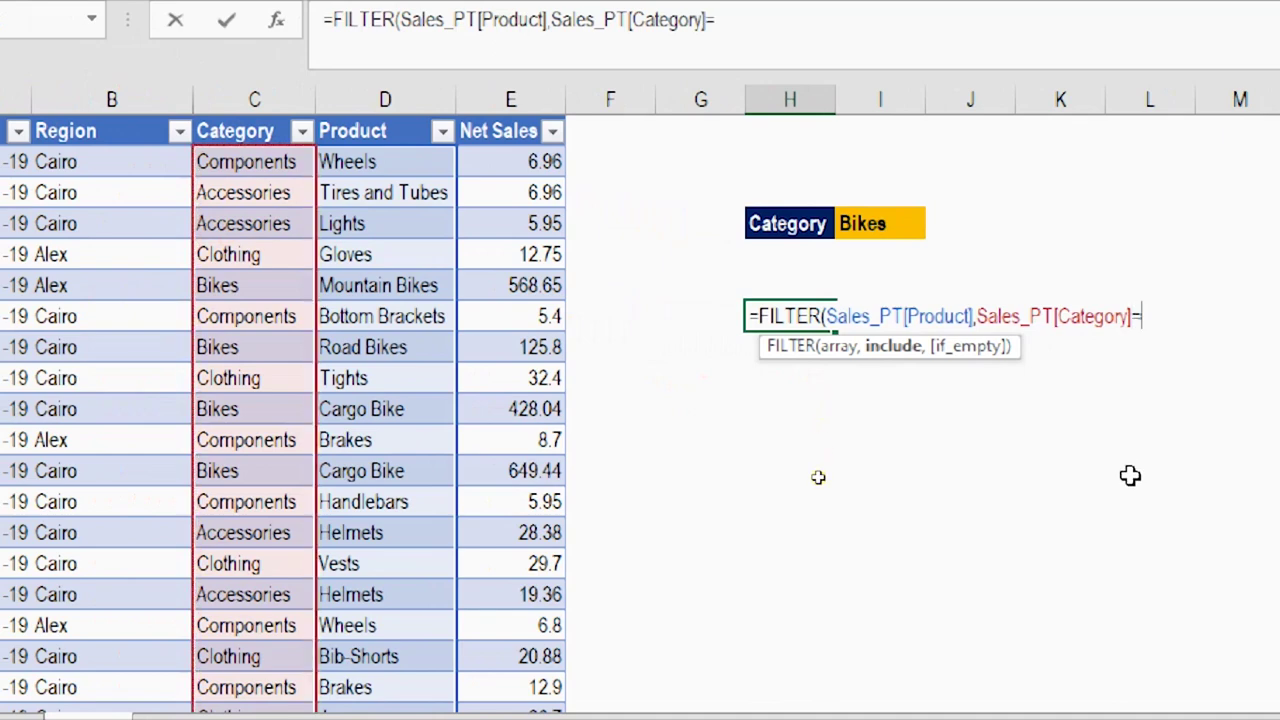
pyautogui.click(870, 223)
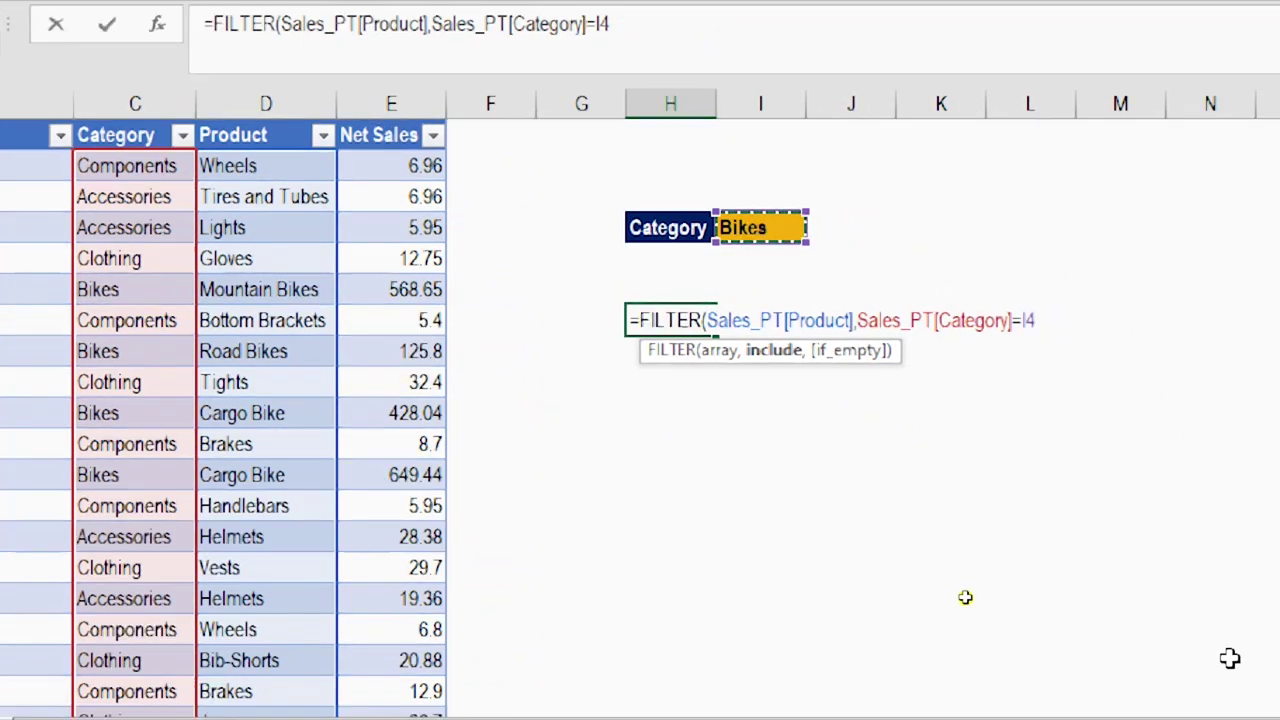
pyautogui.write(')')
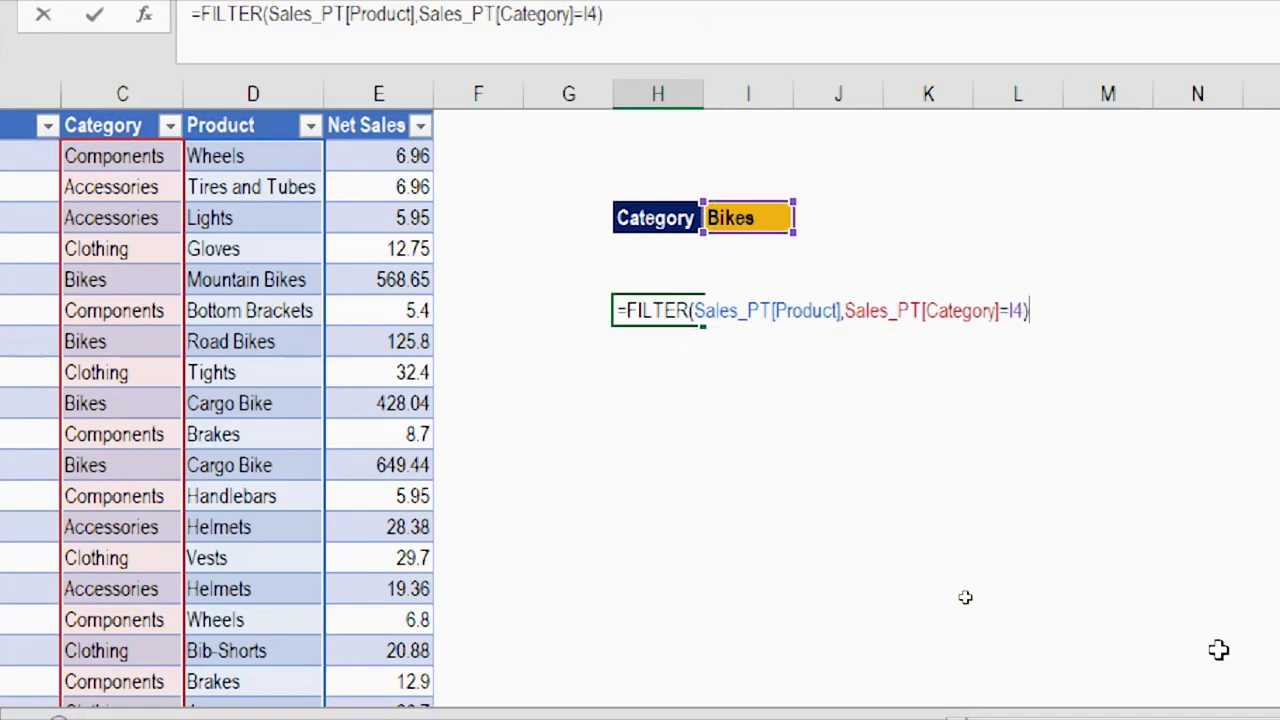
pyautogui.press('Return')
pyautogui.hotkey('ctrl', 'Down')
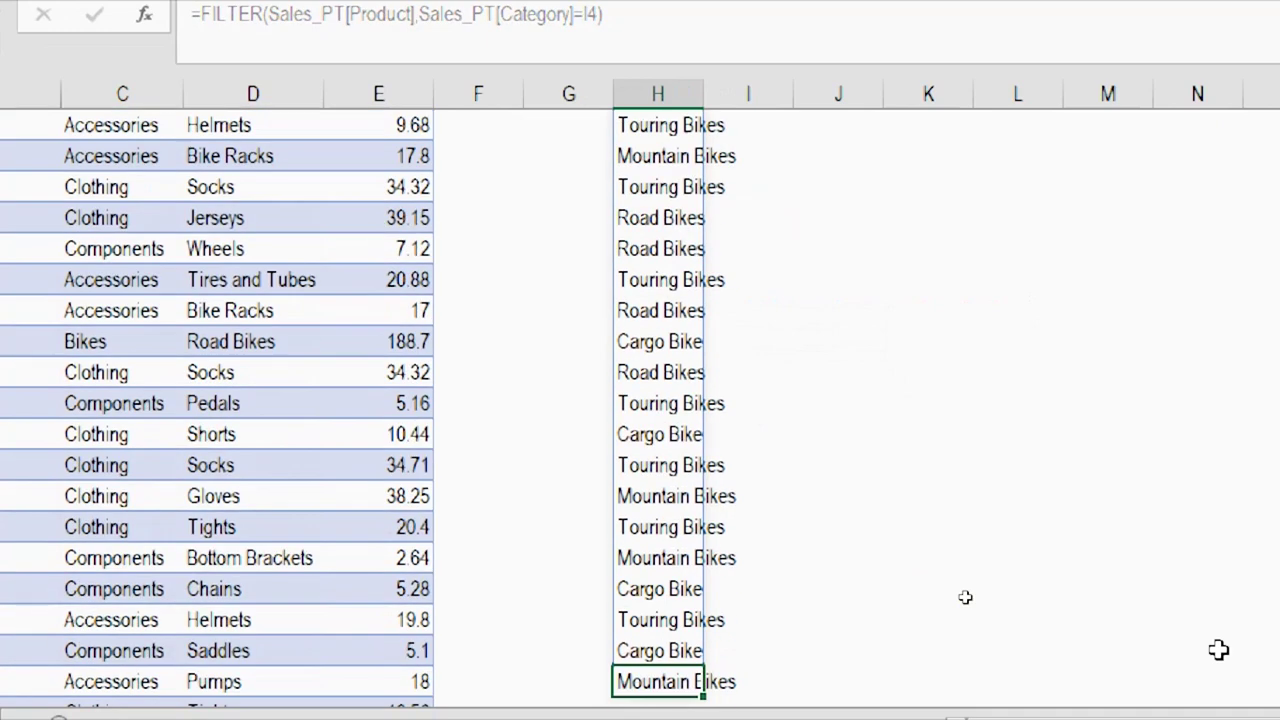
# - Examine the last rows of the filtered product list against the sales table, and return to the start of both
pyautogui.press('Left')
pyautogui.press('Left')
pyautogui.press('Left')
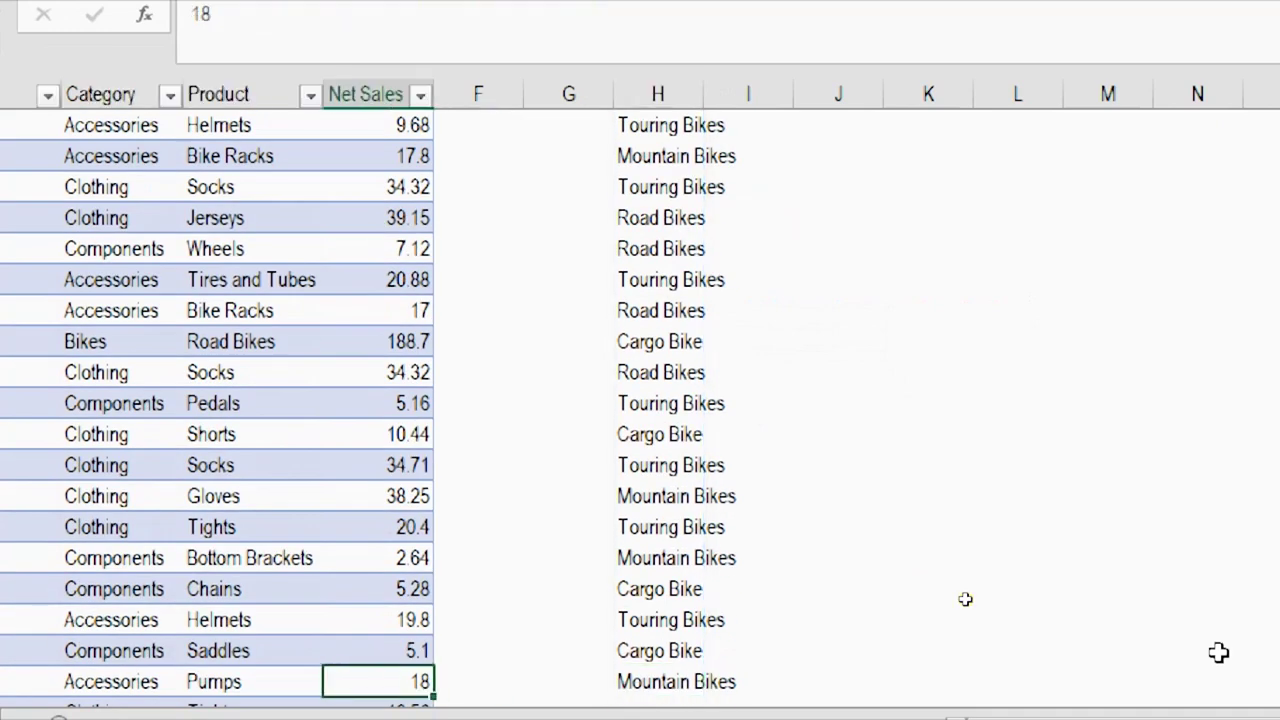
pyautogui.press('Left')
pyautogui.press('Left')
pyautogui.press('Left')
pyautogui.press('Left')
pyautogui.press('Right')
pyautogui.press('Right')
pyautogui.press('Right')
pyautogui.press('Right')
pyautogui.press('Right')
pyautogui.press('Right')
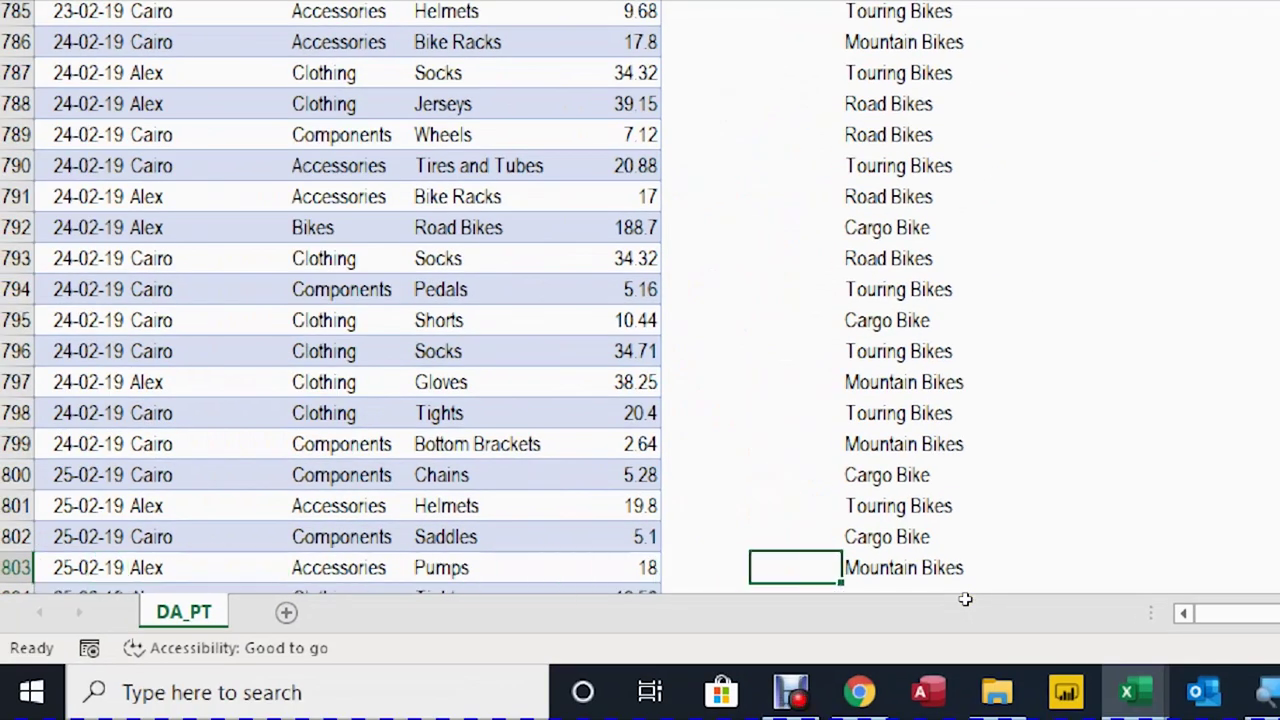
pyautogui.press('Right')
pyautogui.hotkey('ctrl', 'Up')
pyautogui.press('Up')
pyautogui.press('Up')
pyautogui.press('Up')
pyautogui.press('Up')
pyautogui.press('Up')
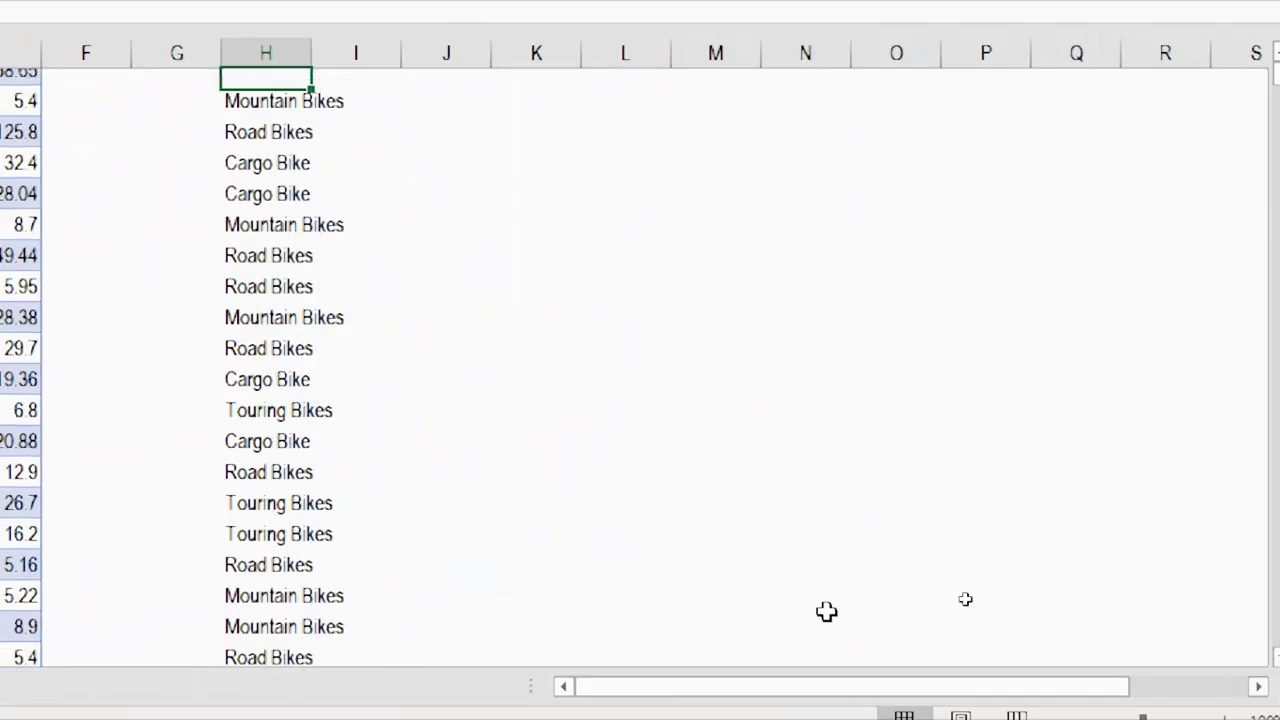
pyautogui.press('Up')
pyautogui.press('Left')
pyautogui.press('Left')
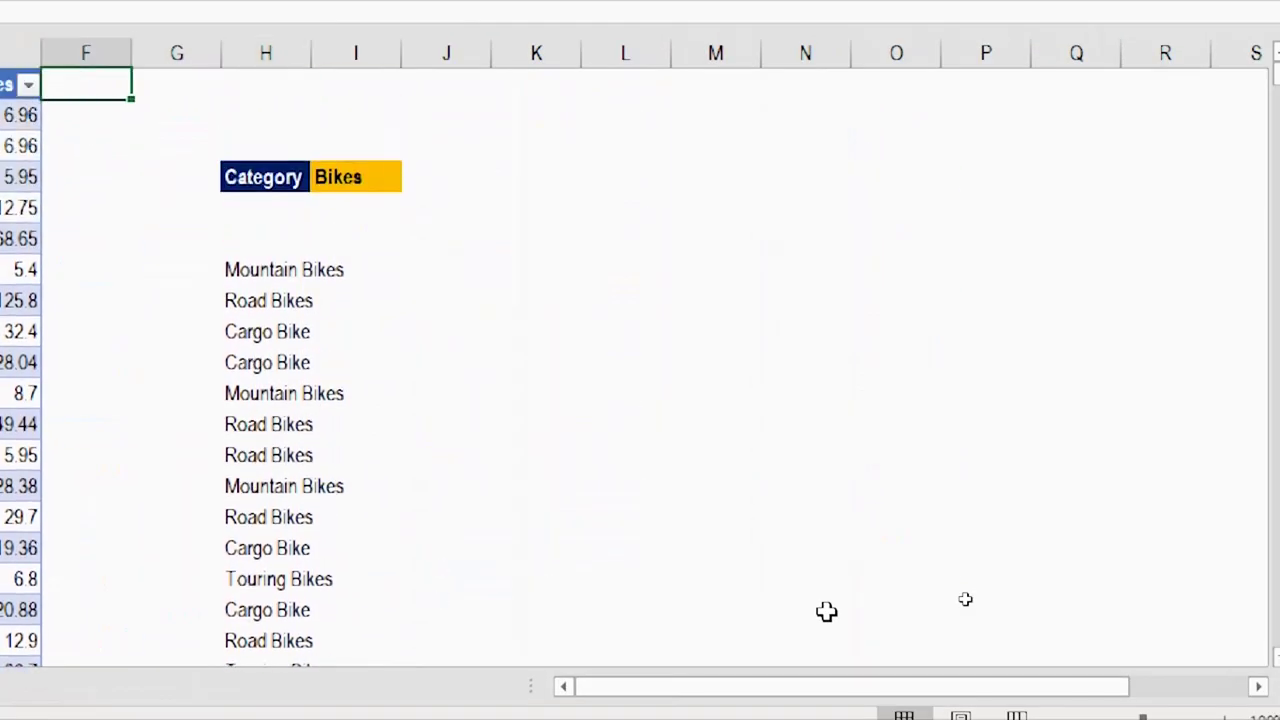
pyautogui.press('Down')
pyautogui.press('Down')
pyautogui.press('Down')
pyautogui.press('Left')
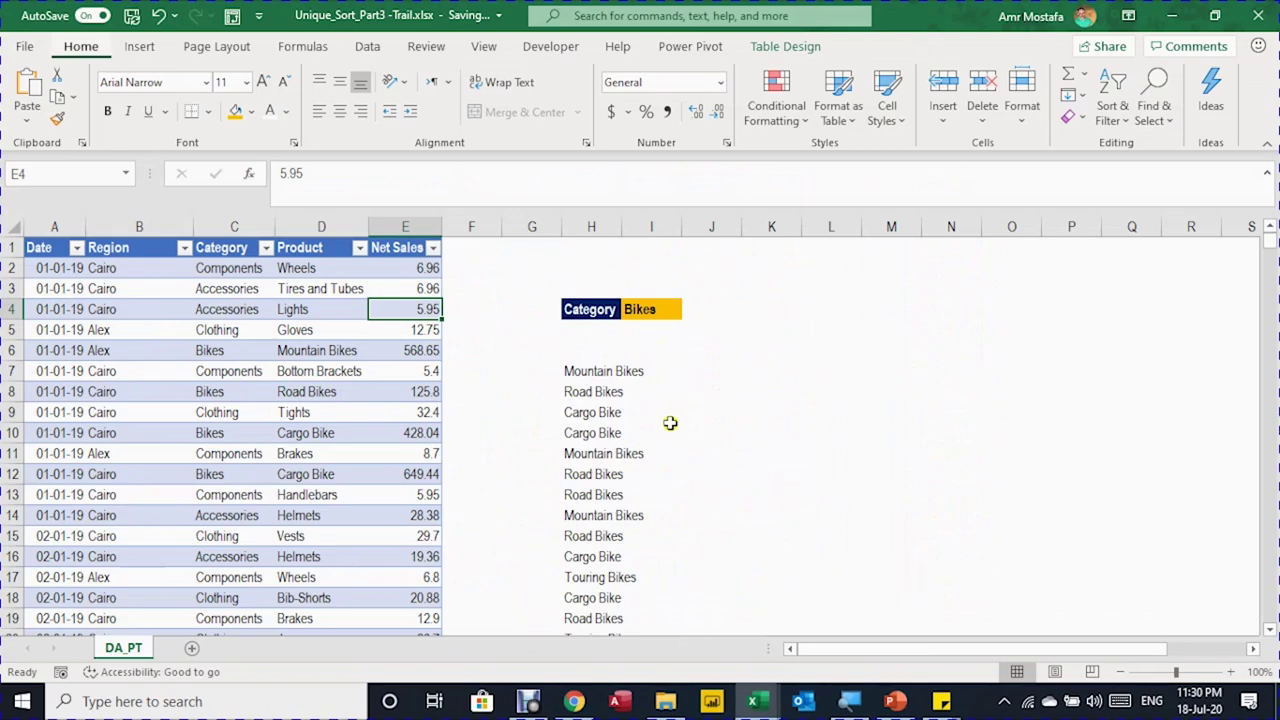
# - Wrap the FILTER formula in H7 in UNIQUE so each product of the selected category is listed once
pyautogui.click(605, 372)
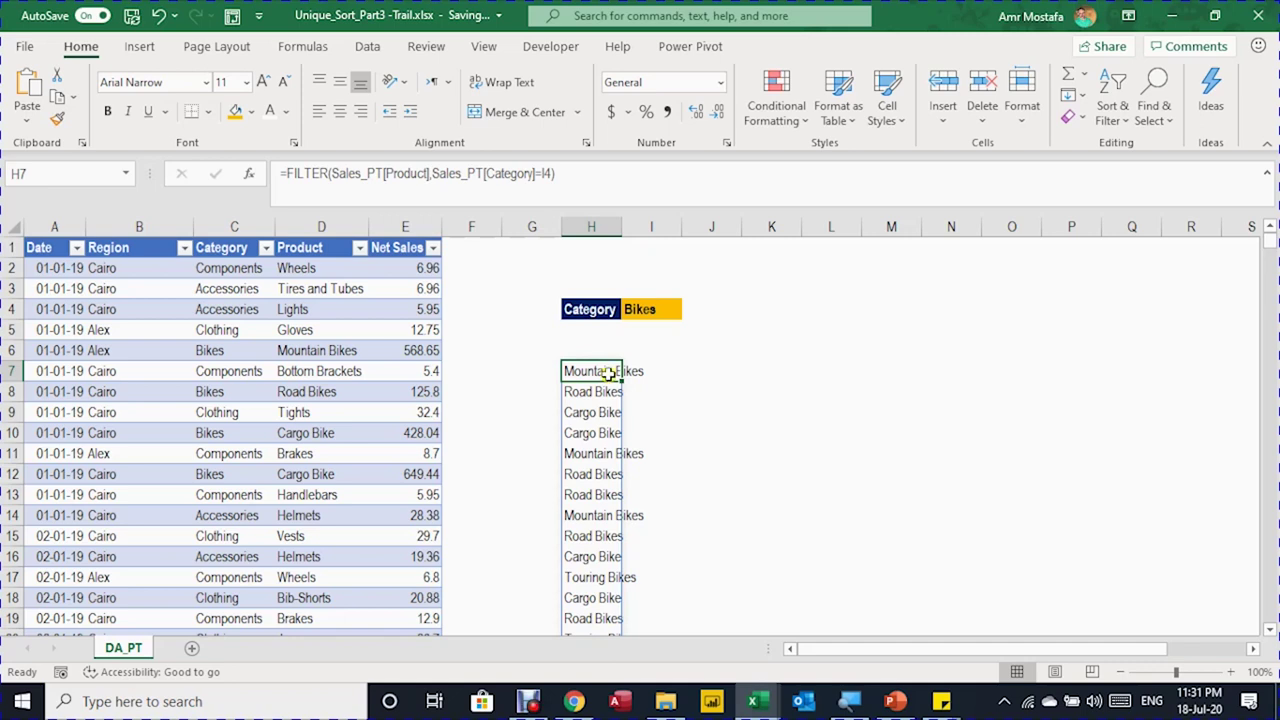
pyautogui.click(287, 173)
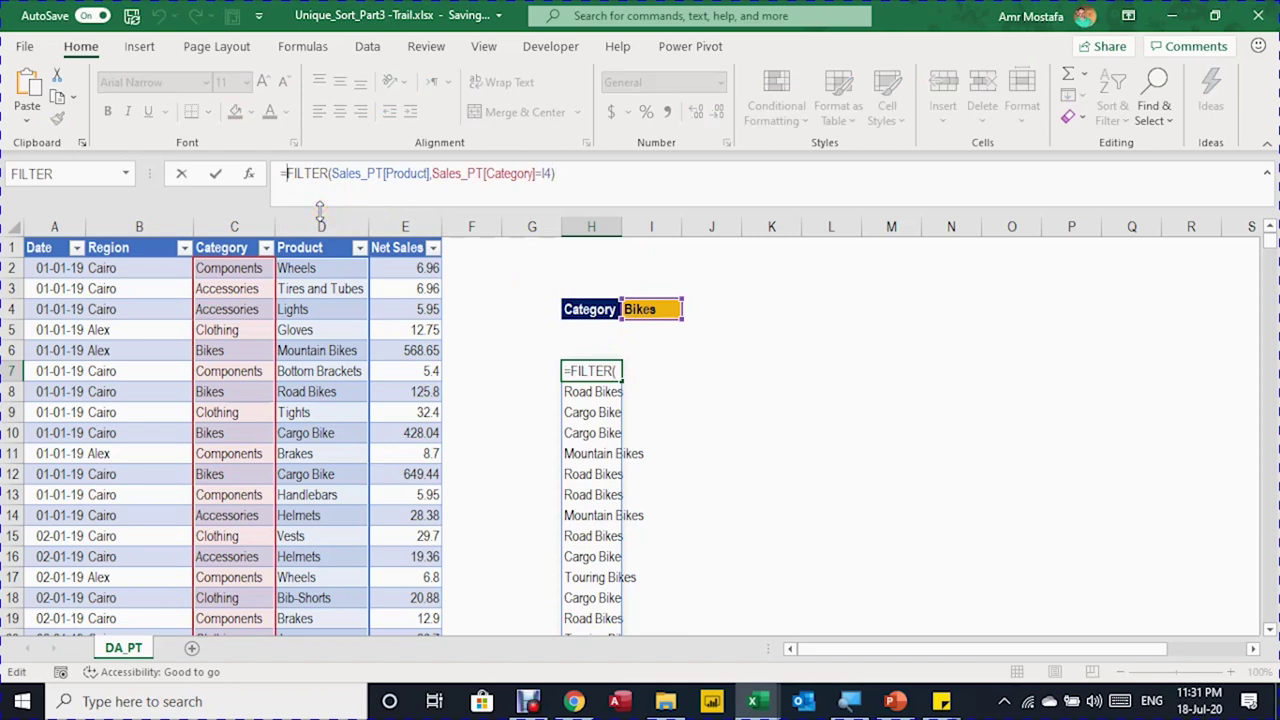
pyautogui.write('uniq')
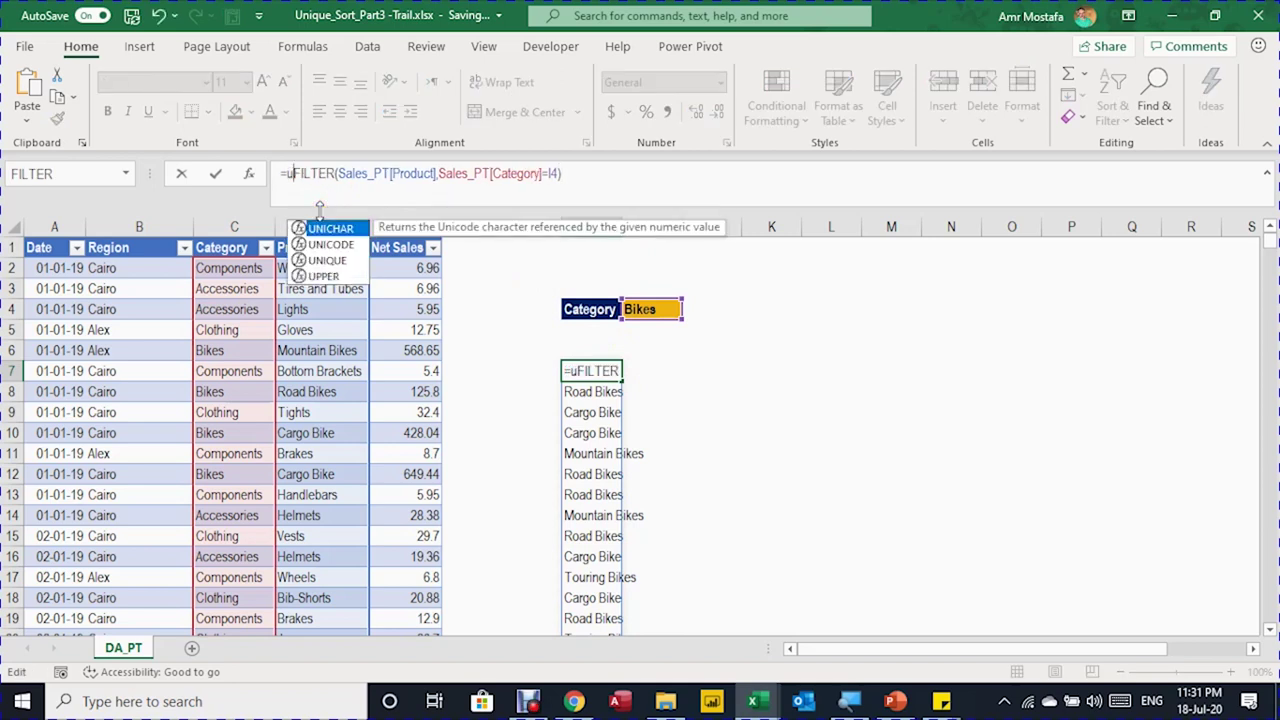
pyautogui.press('Tab')
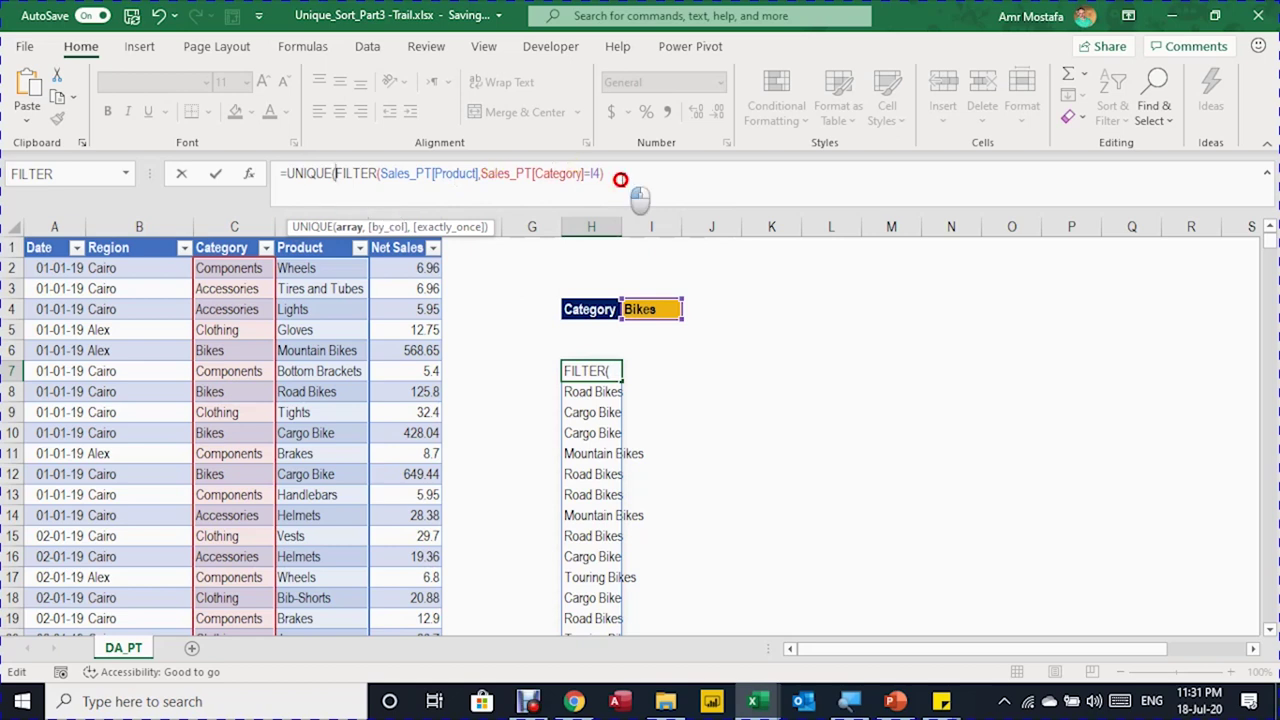
pyautogui.click(621, 179)
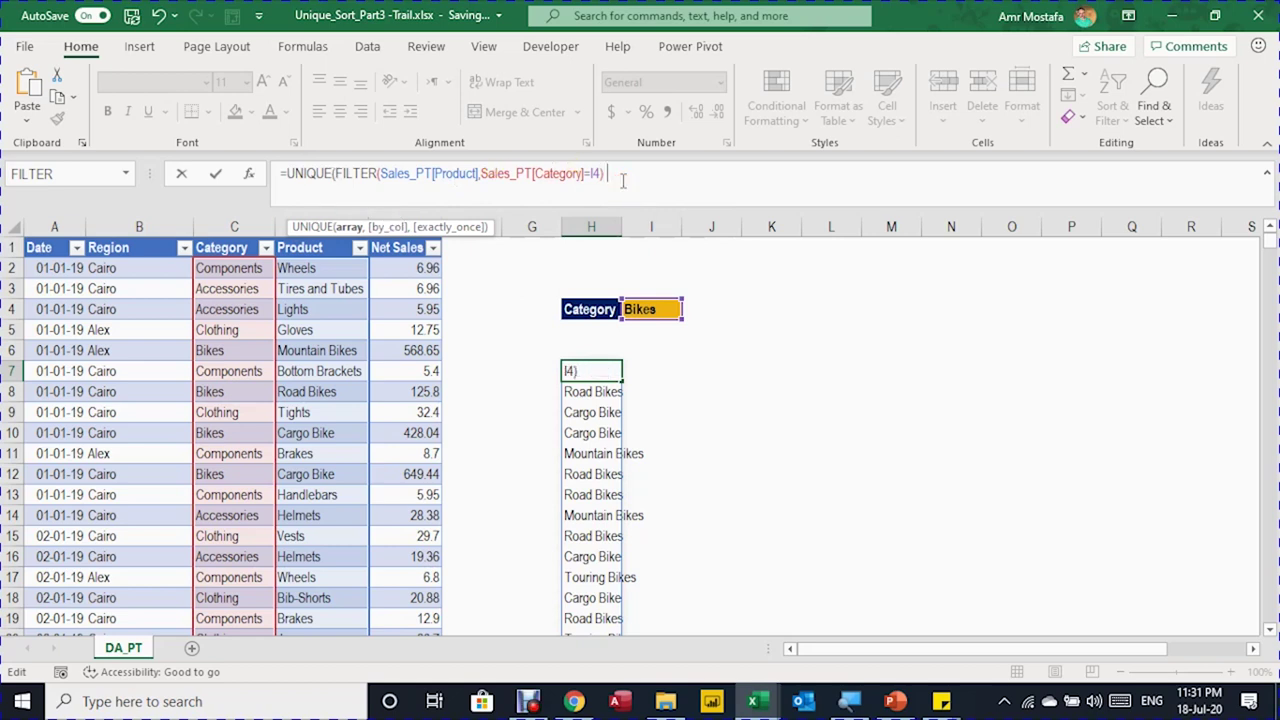
pyautogui.write(')')
pyautogui.press('Return')
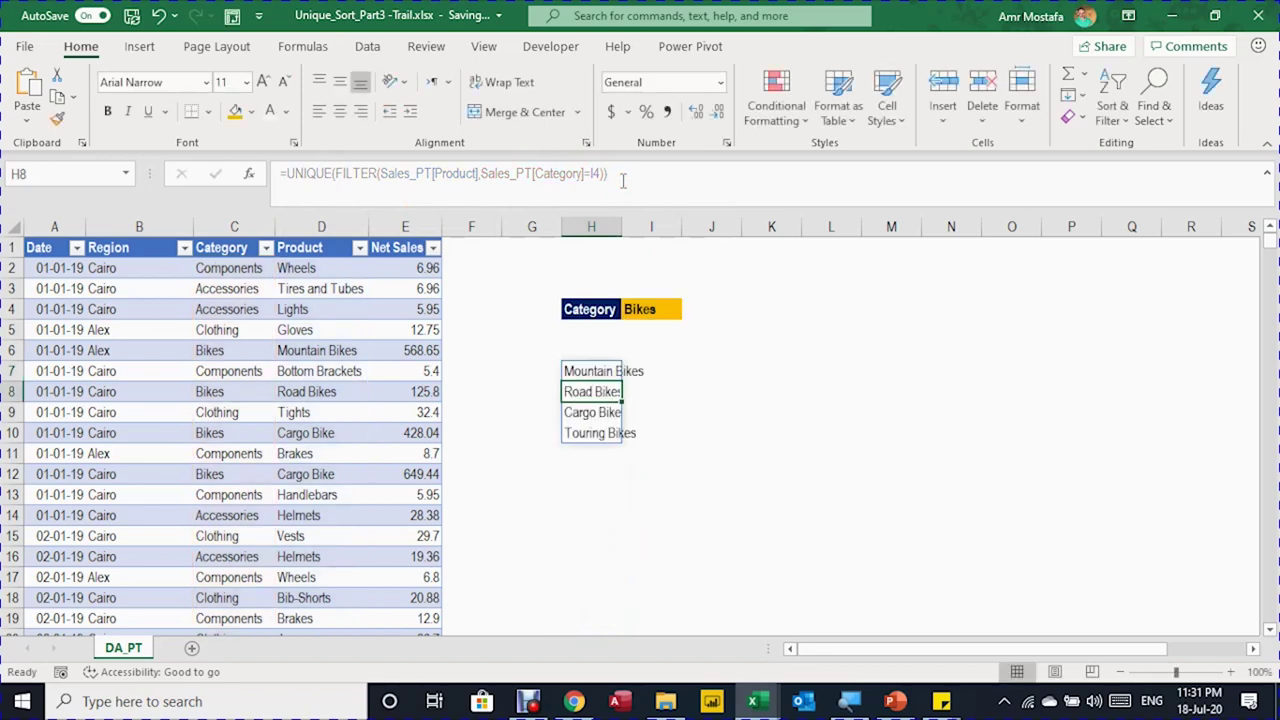
# - Fit column H to its contents and choose Accessories from the category dropdown in I4
pyautogui.doubleClick(624, 228)
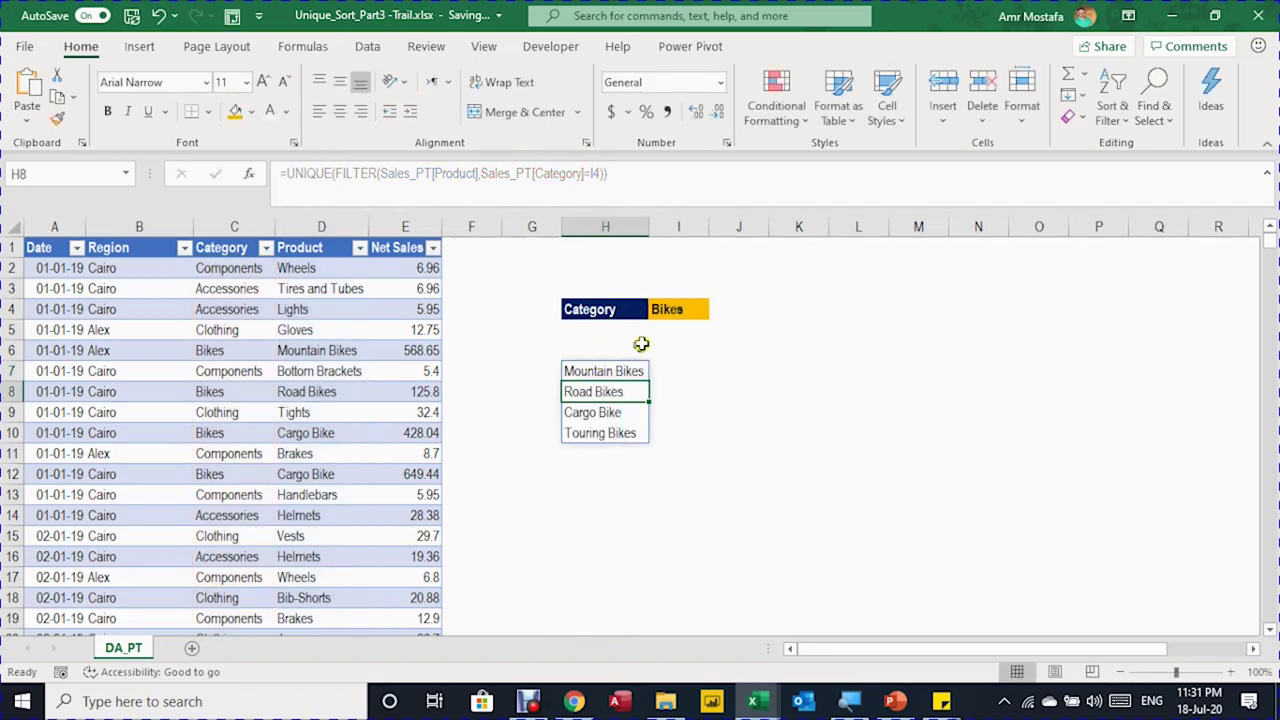
pyautogui.click(668, 312)
pyautogui.click(718, 312)
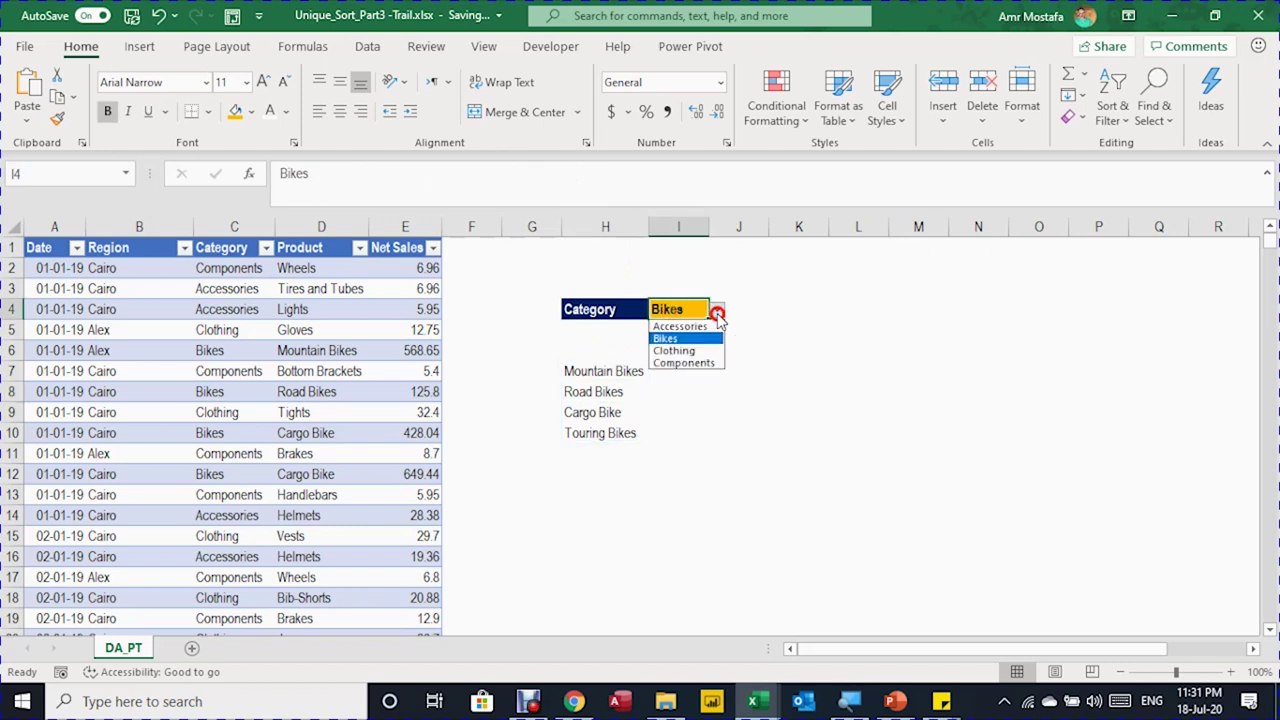
pyautogui.click(711, 325)
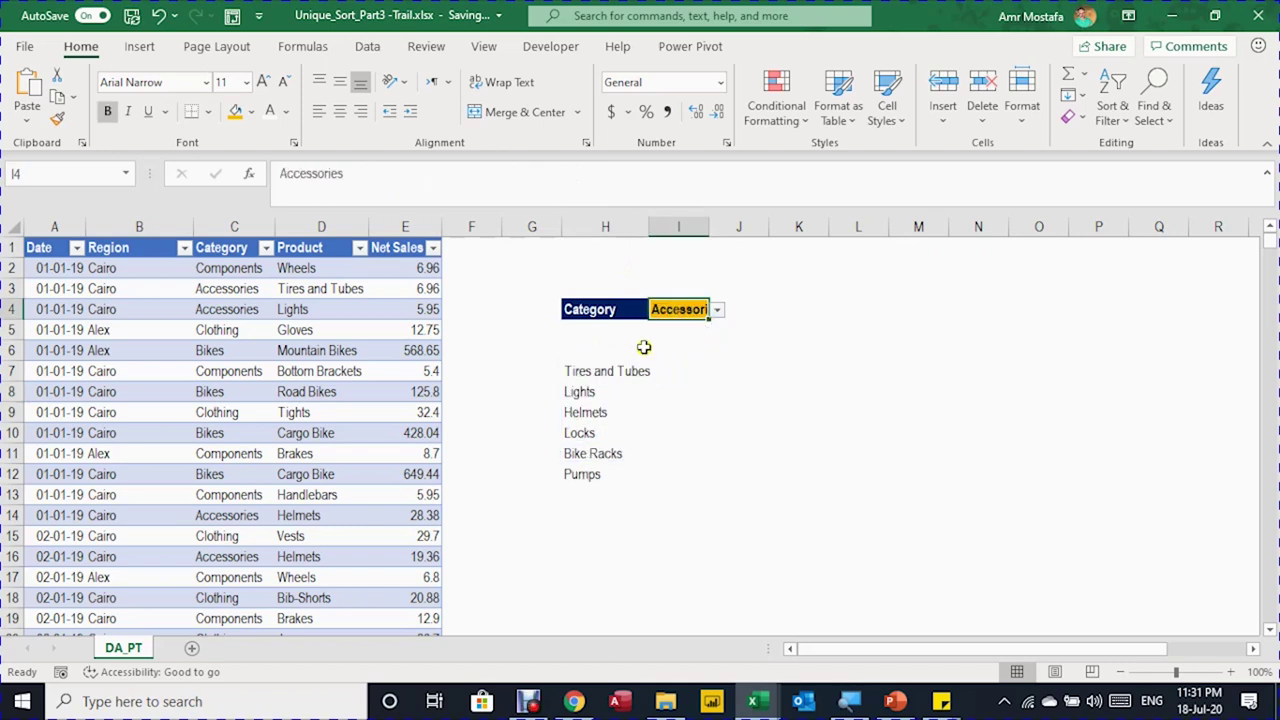
# - Widen column I to fit the selected category and column H to fit the longest product name
pyautogui.click(716, 310)
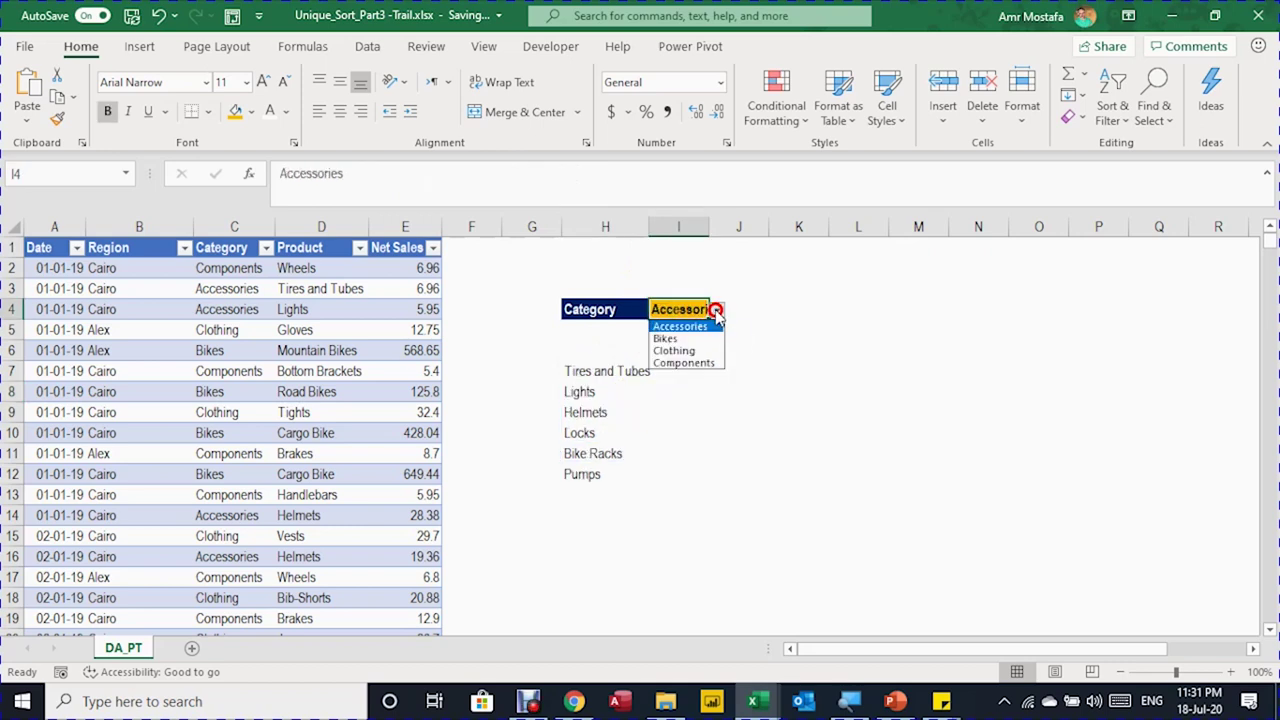
pyautogui.click(712, 220)
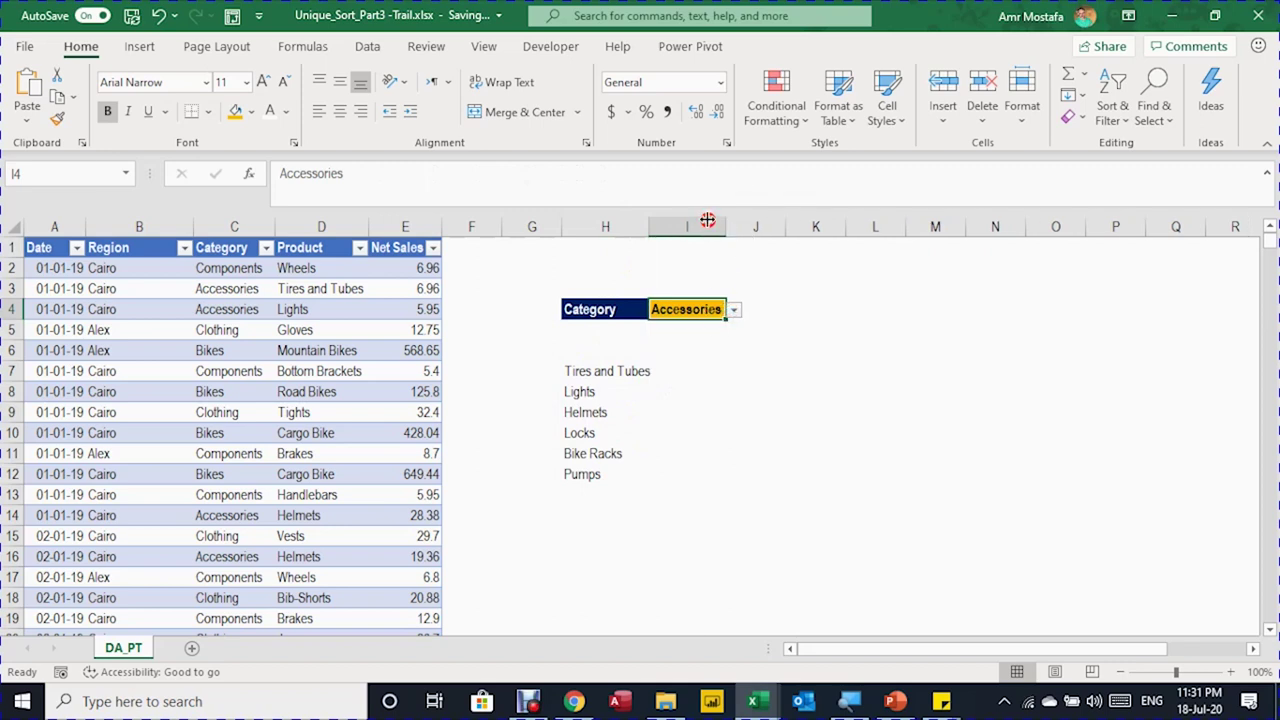
pyautogui.click(703, 219)
pyautogui.moveTo(707, 220); pyautogui.dragTo(720, 223)
pyautogui.click(628, 371)
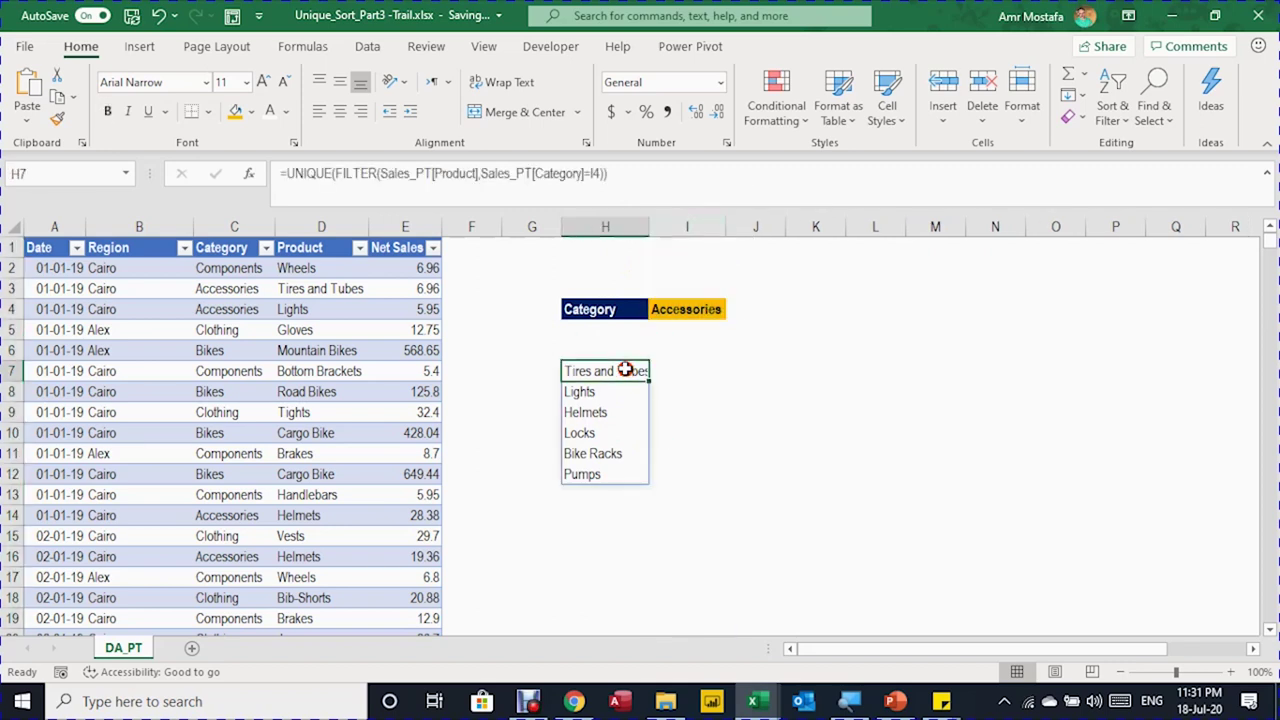
pyautogui.moveTo(652, 228); pyautogui.dragTo(656, 228)
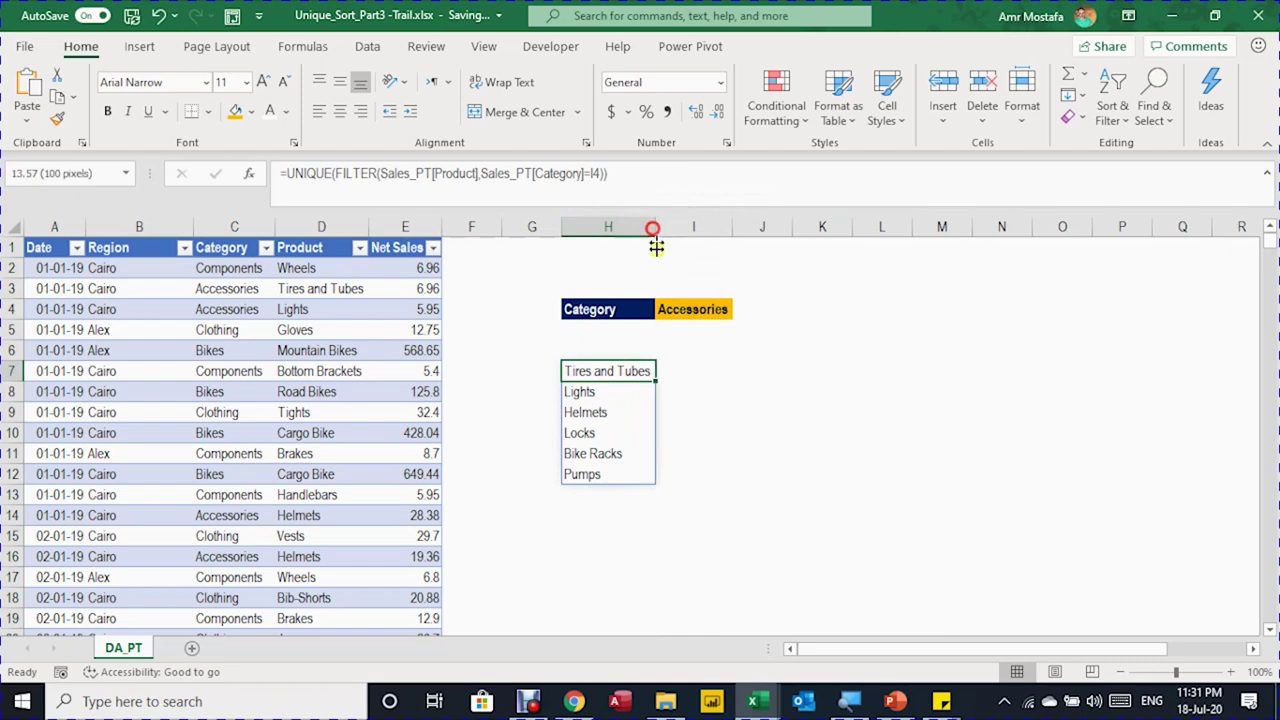
# - Copy the text of the UNIQUE formula from H7 into cell G7, and widen column G
pyautogui.moveTo(547, 371); pyautogui.dragTo(523, 463)
pyautogui.click(554, 371)
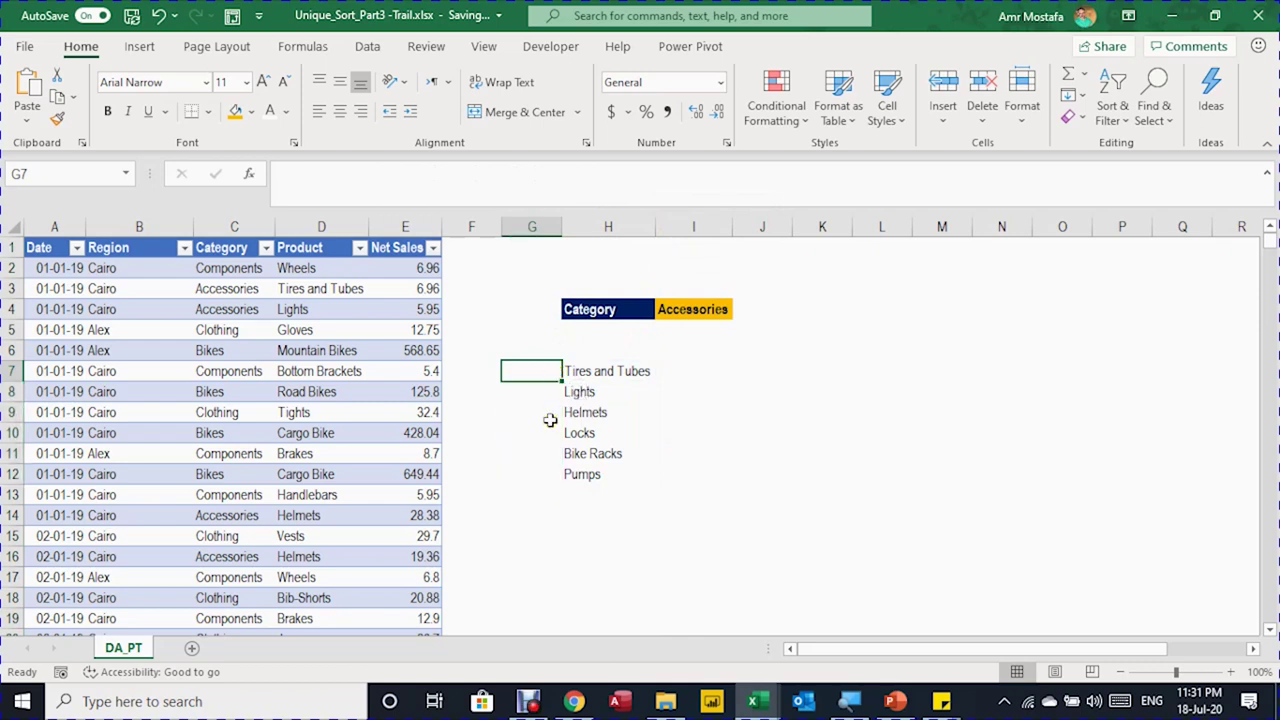
pyautogui.click(594, 371)
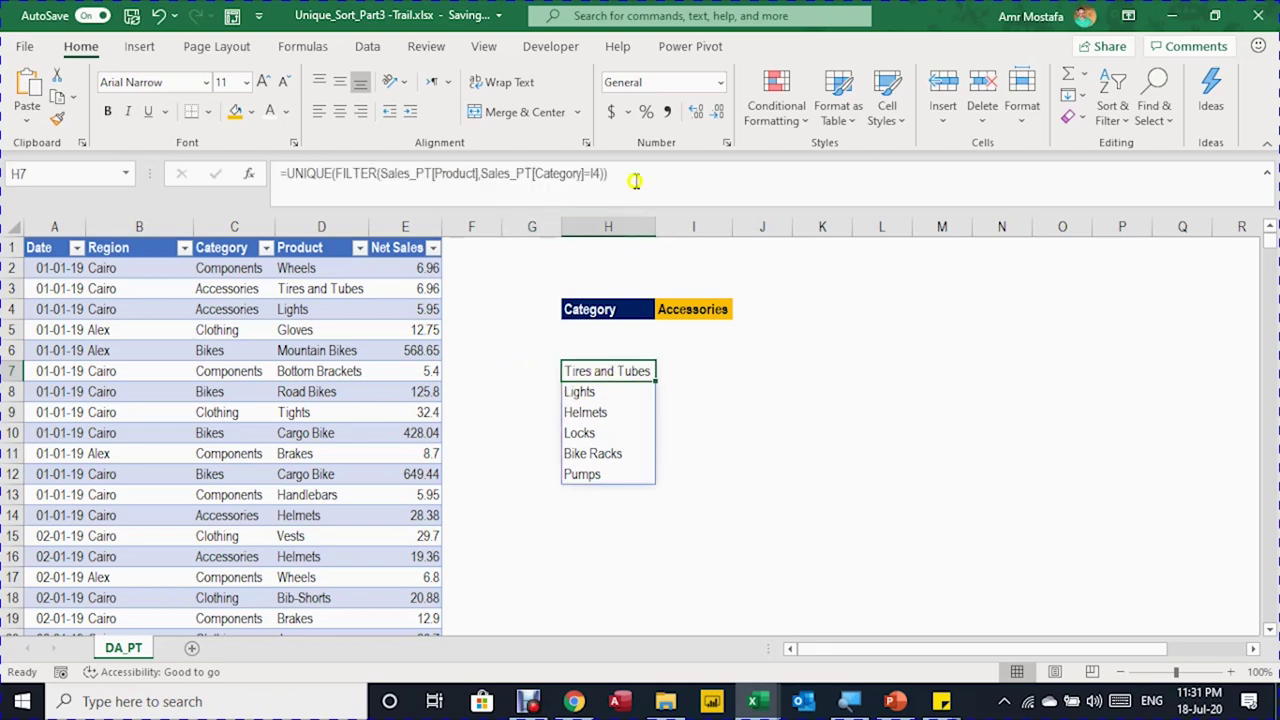
pyautogui.moveTo(634, 178); pyautogui.dragTo(255, 190)
pyautogui.hotkey('ctrl', 'c')
pyautogui.press('Escape')
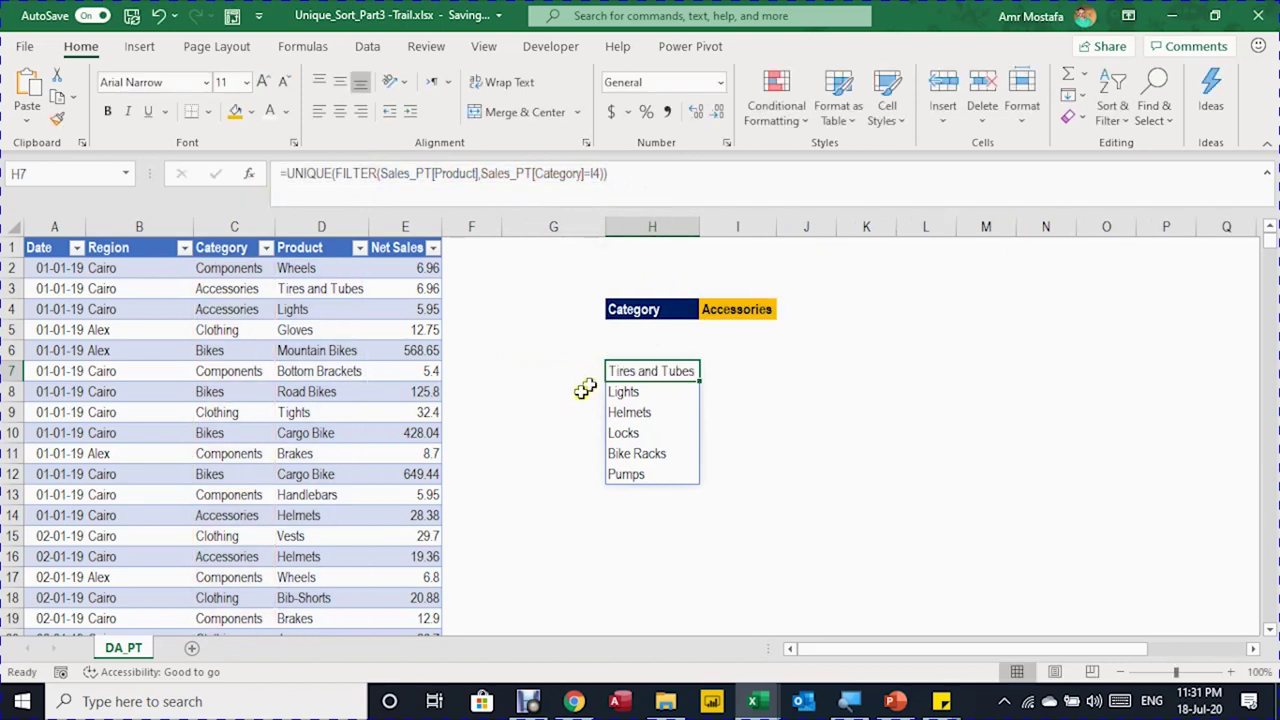
pyautogui.hotkey('ctrl', 'z')
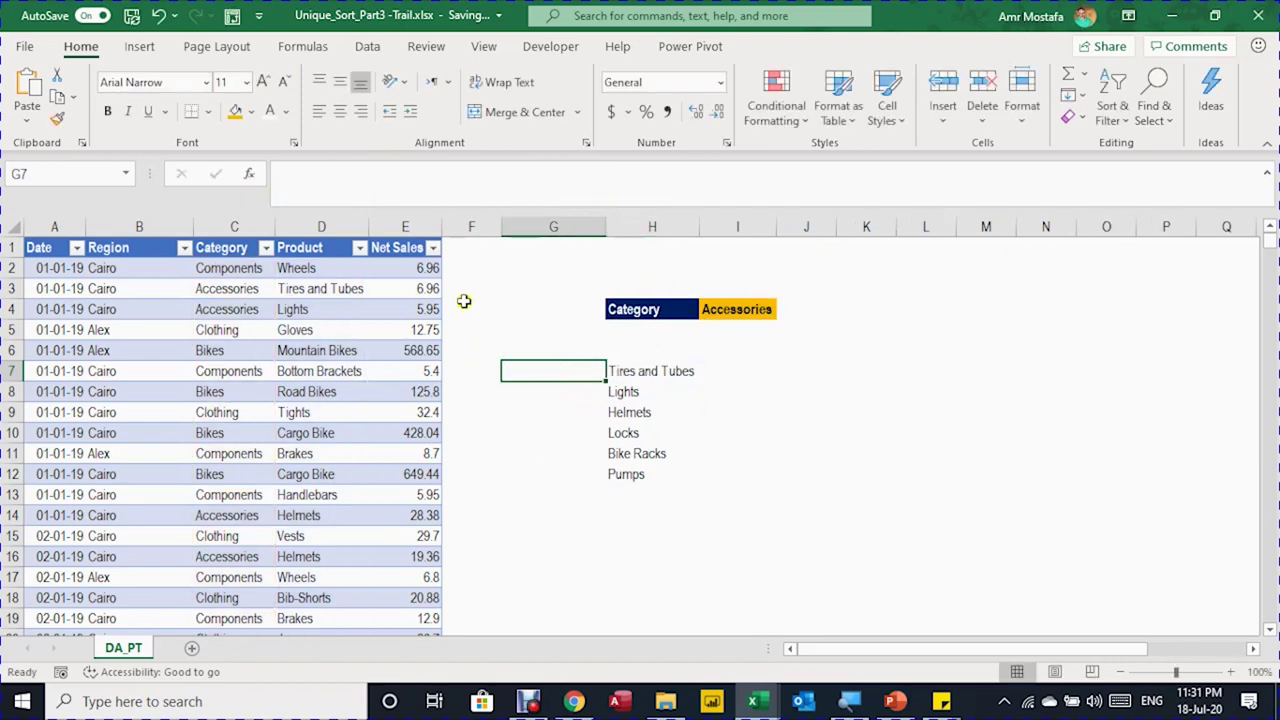
pyautogui.click(308, 188)
pyautogui.hotkey('ctrl', 'v')
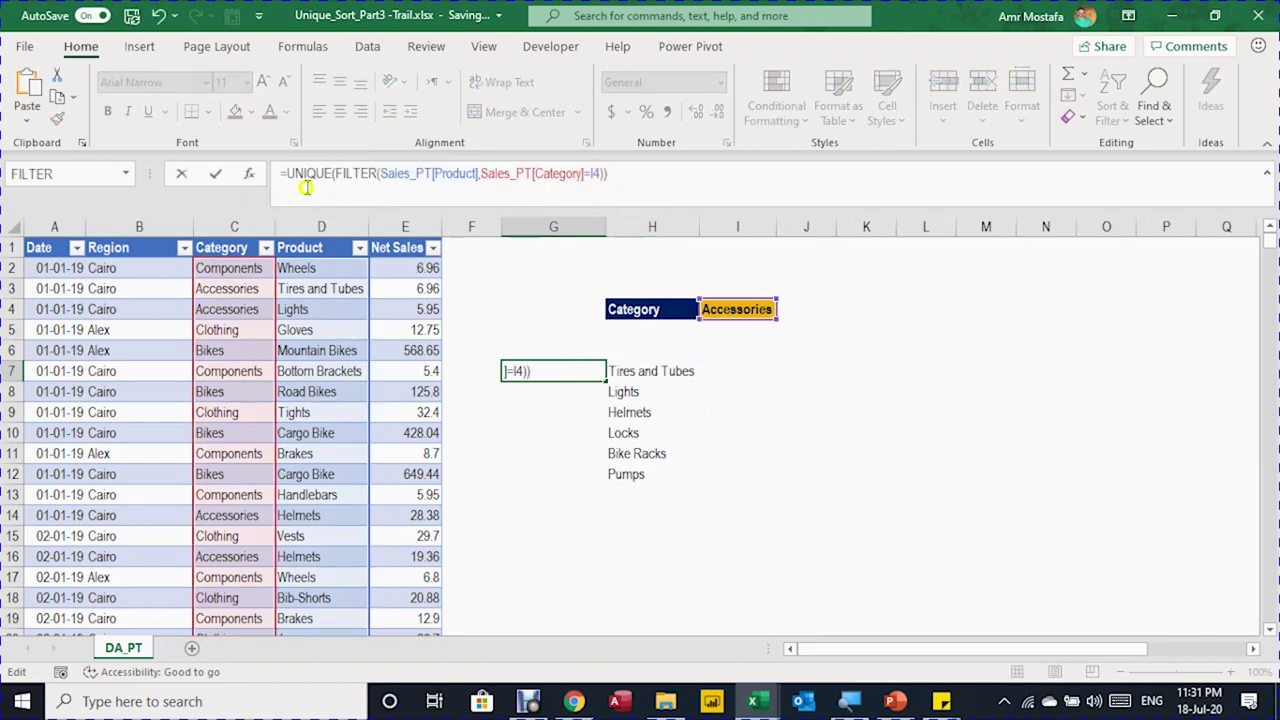
# - Wrap the formula in G7 in COUNTA to count the unique products of the selected category
pyautogui.click(287, 174)
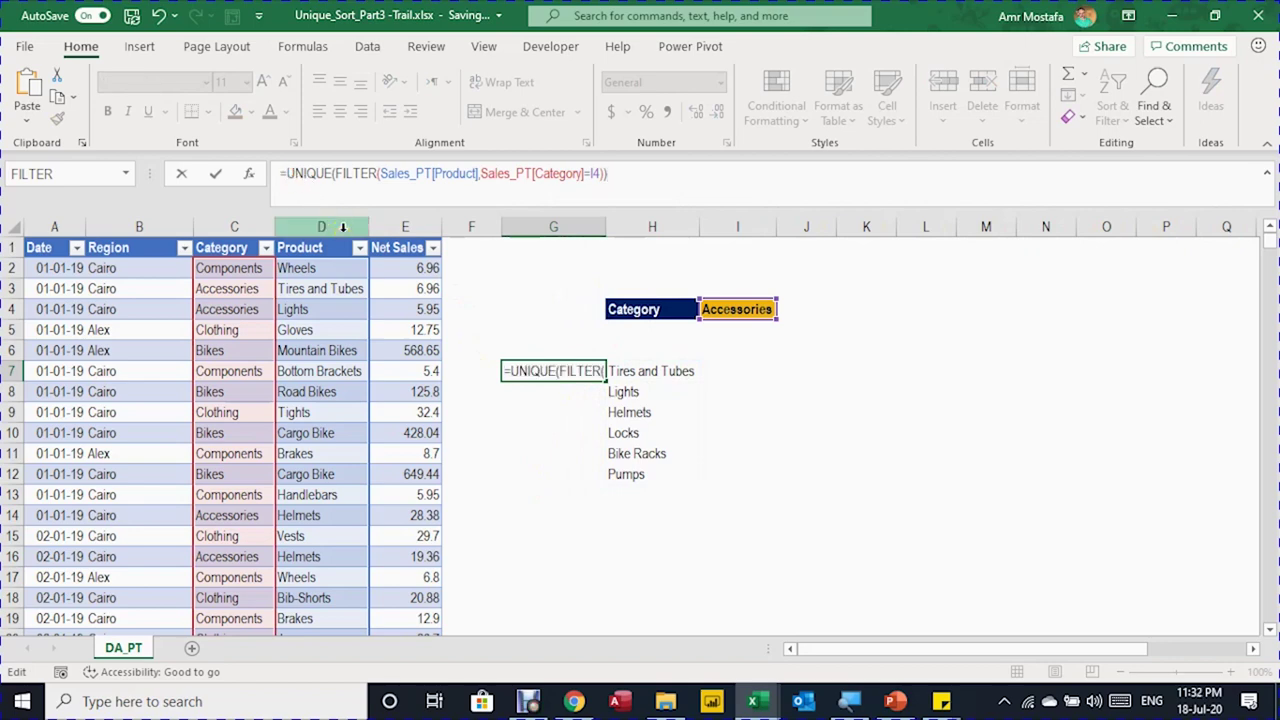
pyautogui.write('Count')
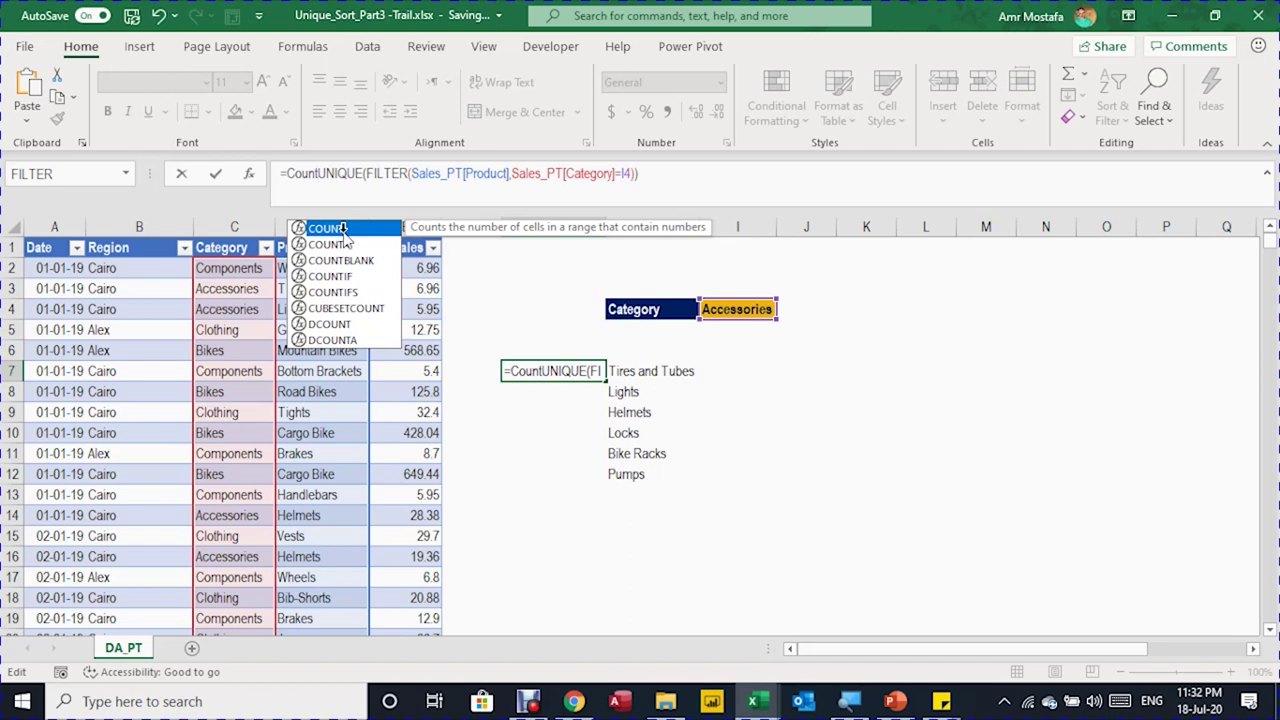
pyautogui.write('a')
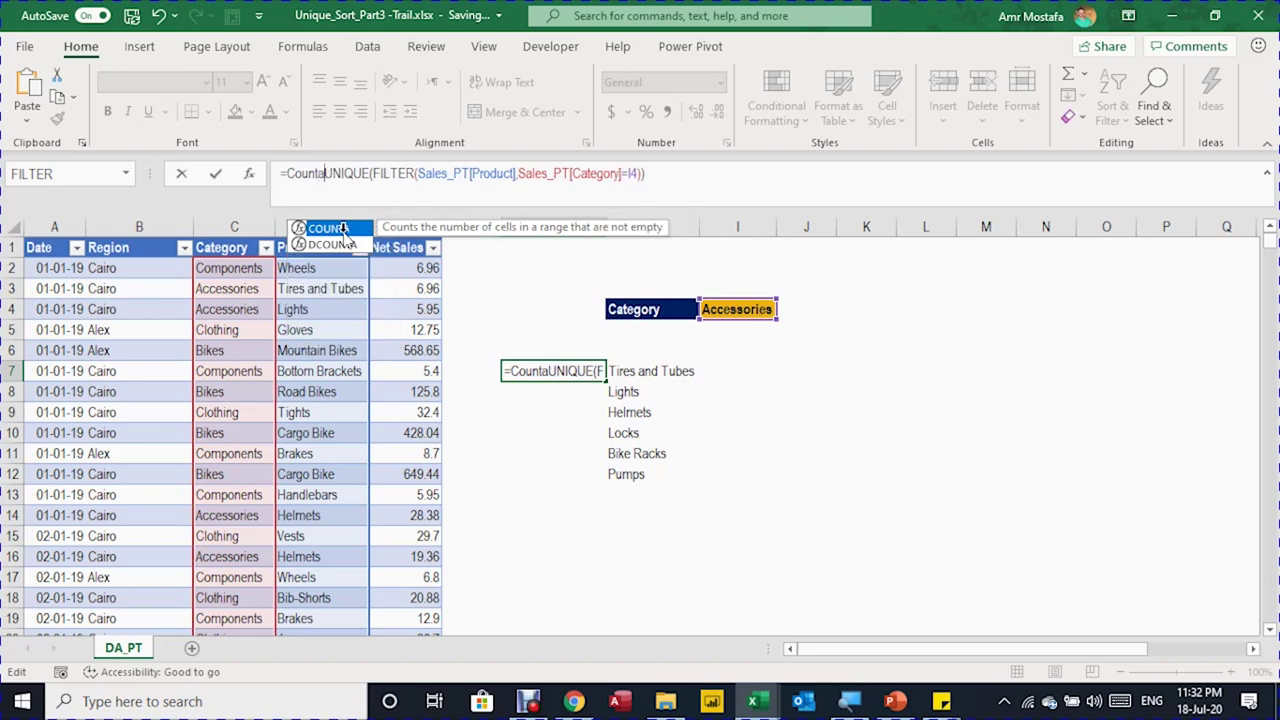
pyautogui.doubleClick(343, 229)
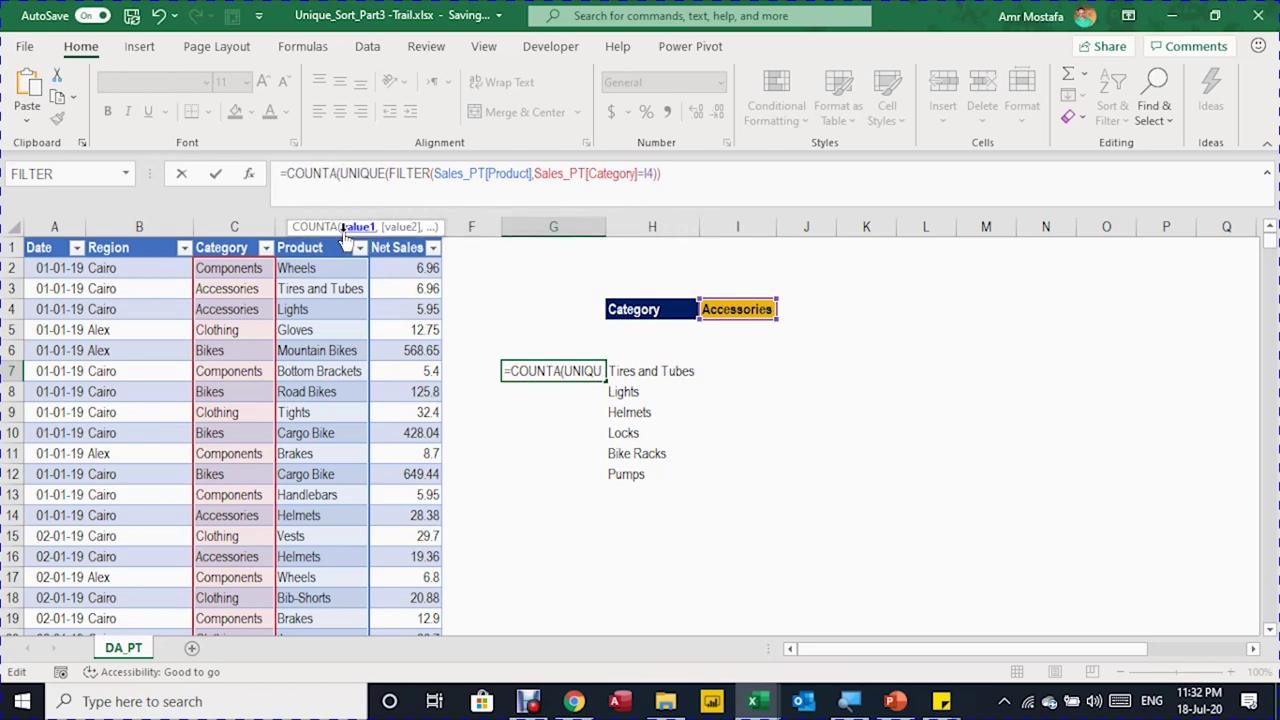
pyautogui.click(744, 180)
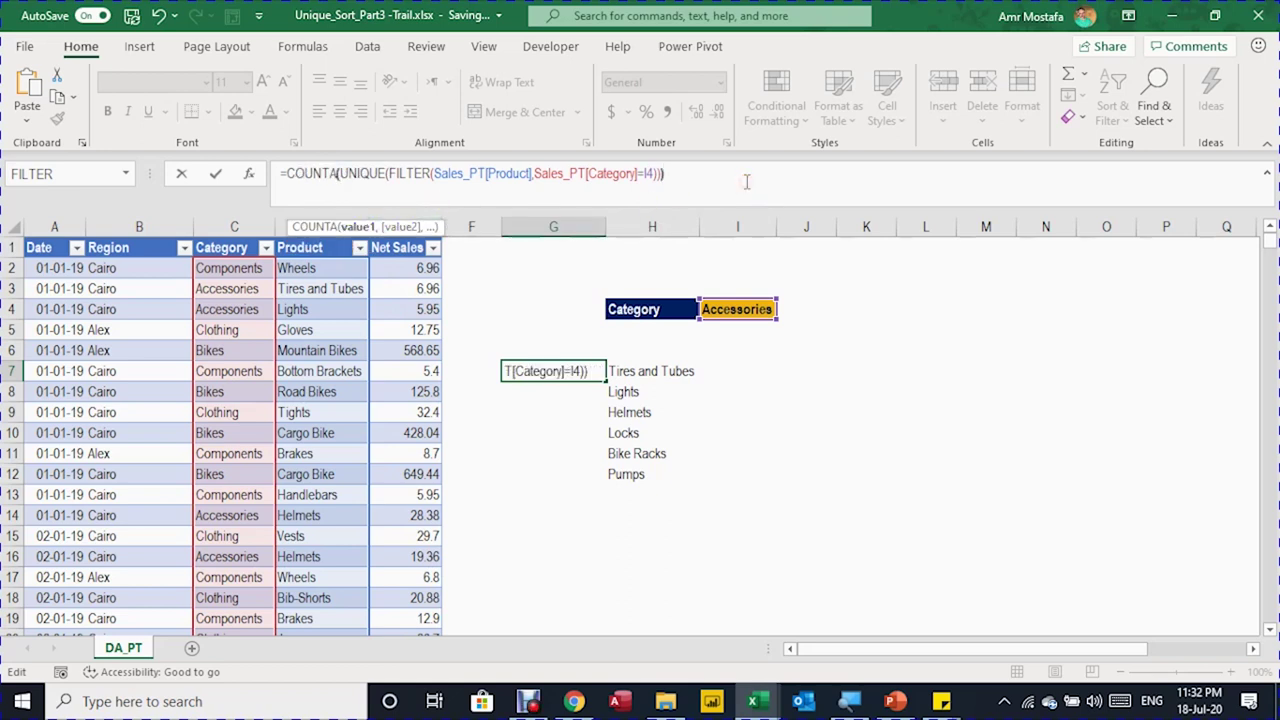
pyautogui.write(')')
pyautogui.press('Return')
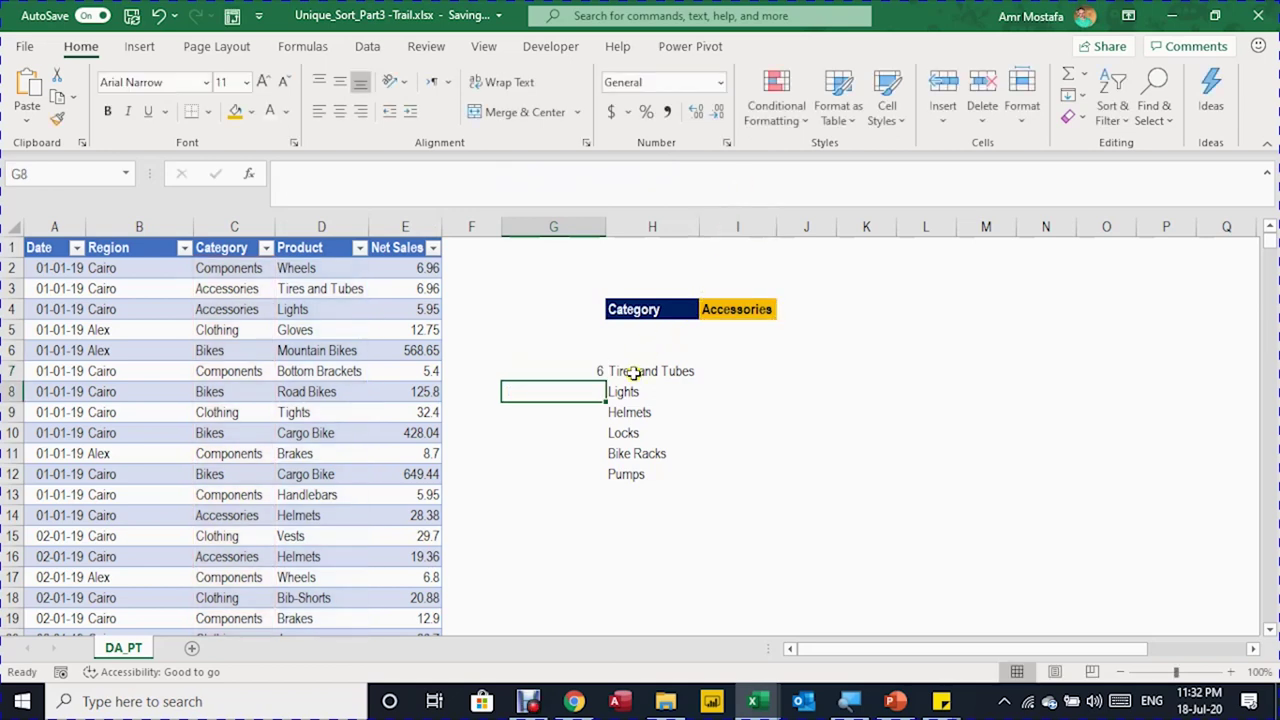
# - Wrap the COUNTA formula in G7 in SEQUENCE to number the unique products of the selected category
pyautogui.moveTo(640, 372); pyautogui.dragTo(632, 462)
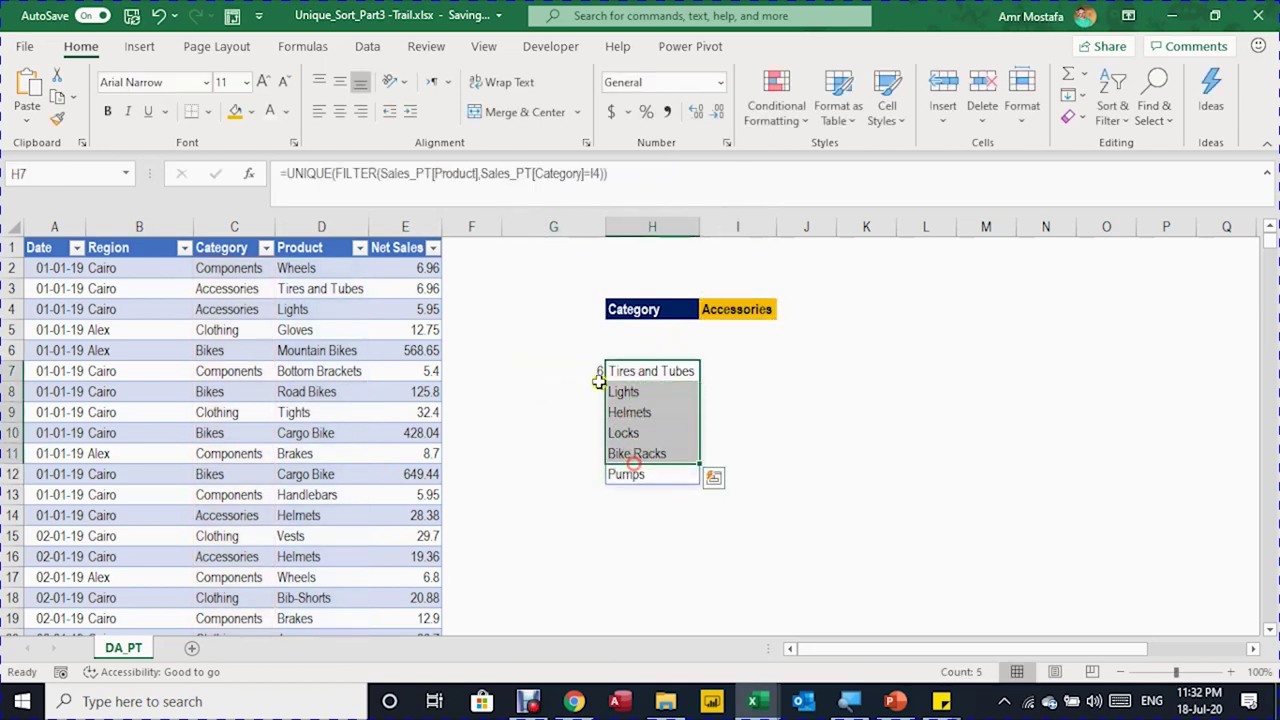
pyautogui.click(594, 372)
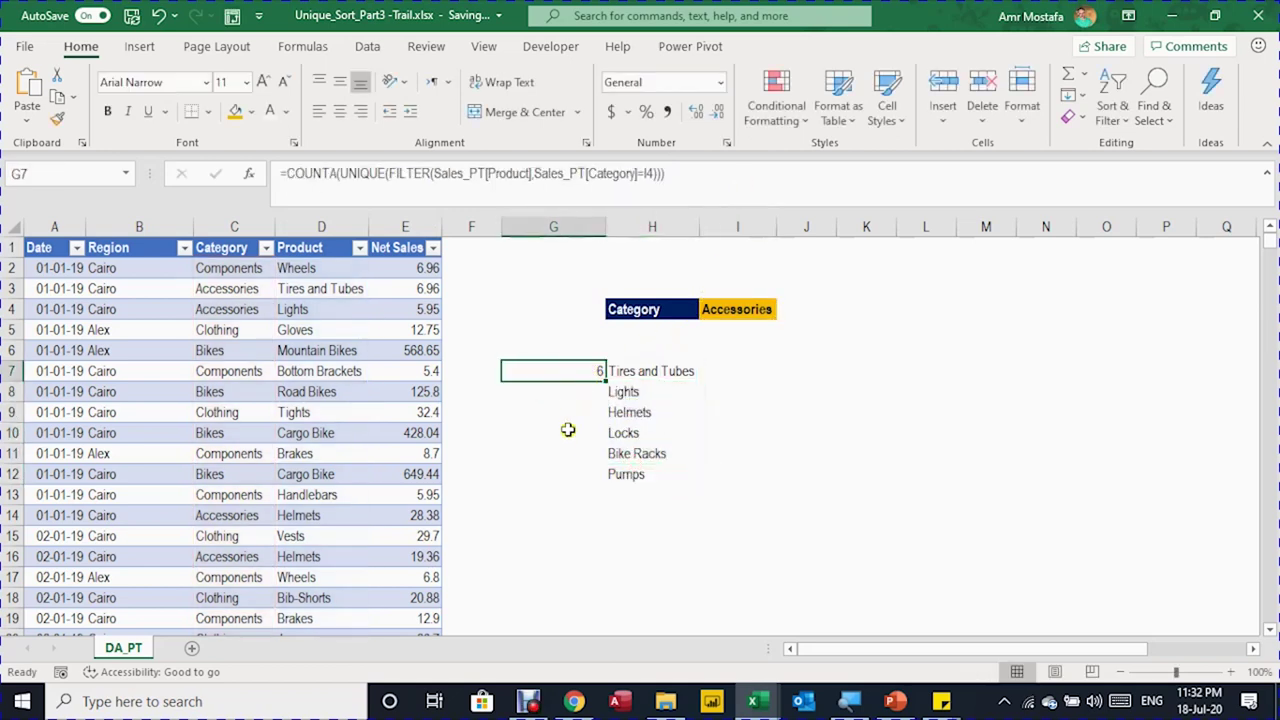
pyautogui.click(286, 174)
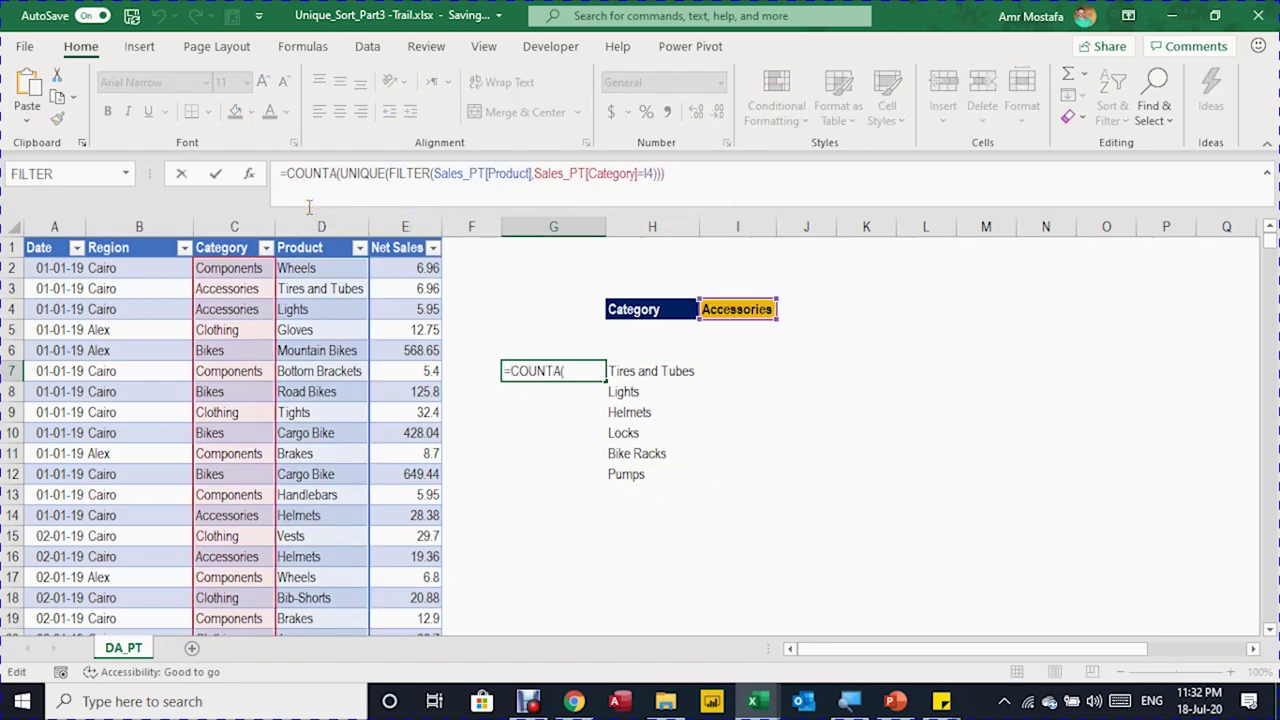
pyautogui.write('Su')
pyautogui.press('Tab')
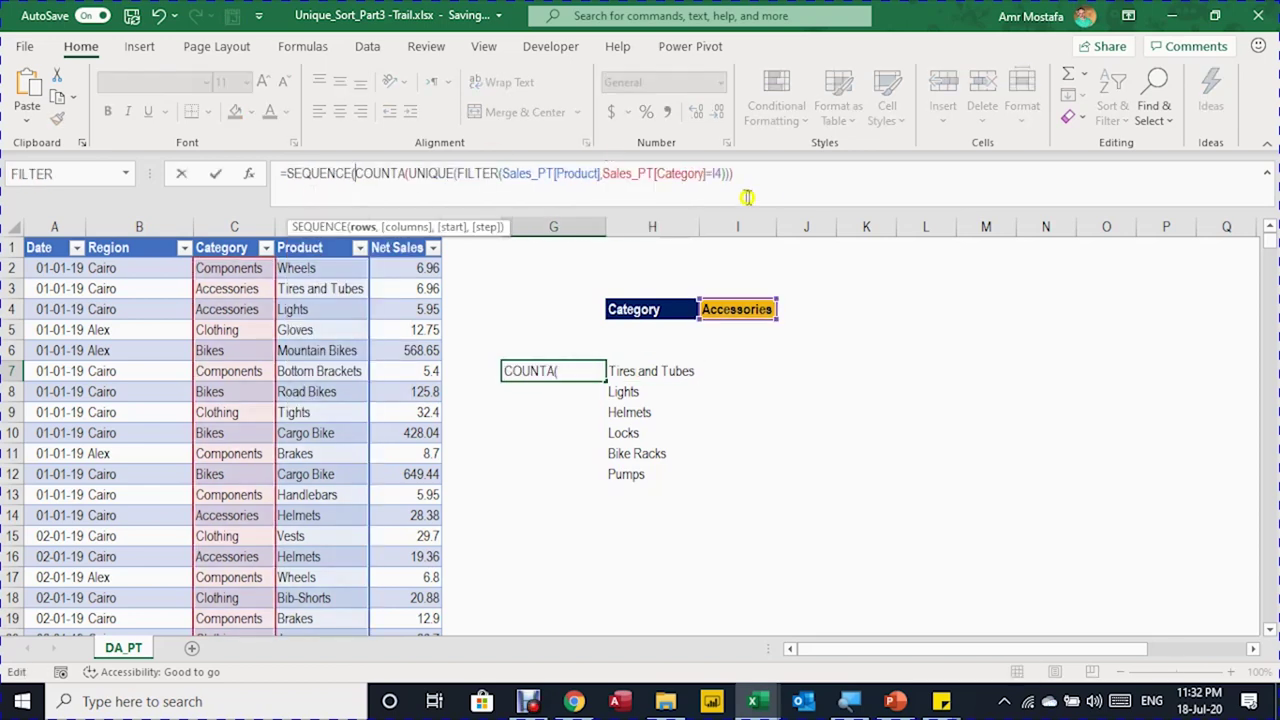
pyautogui.click(771, 176)
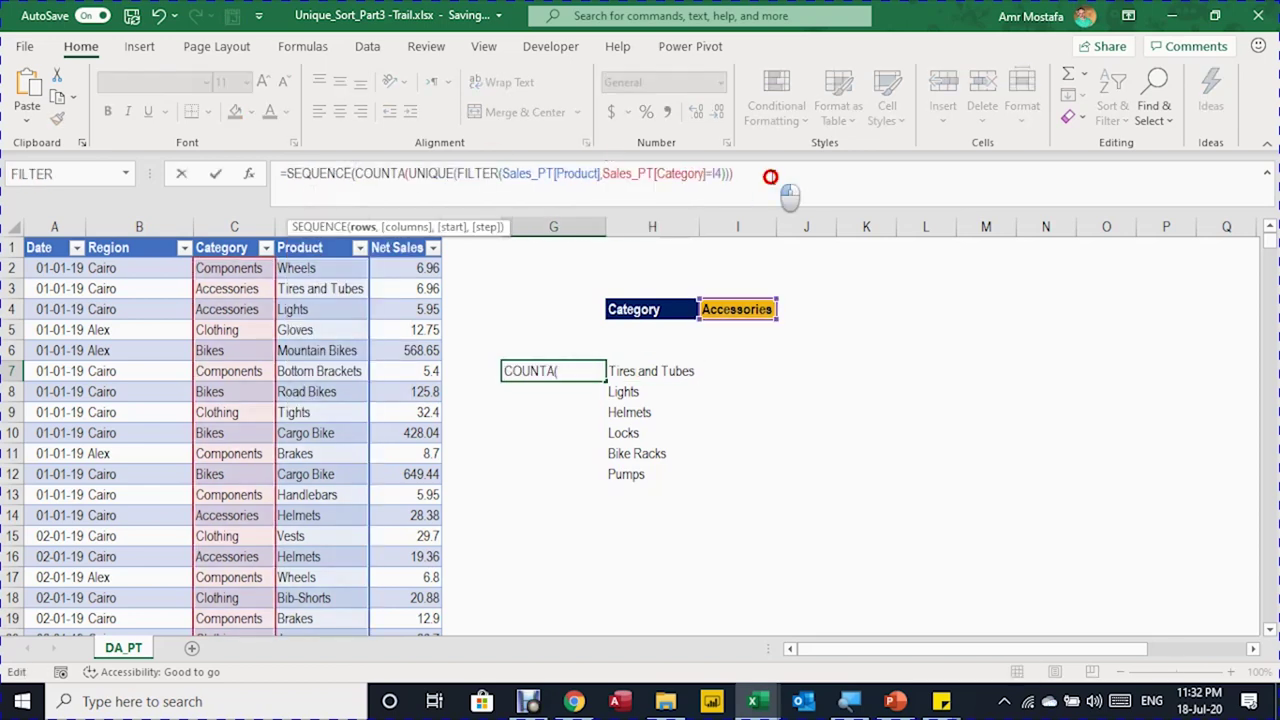
pyautogui.write(')')
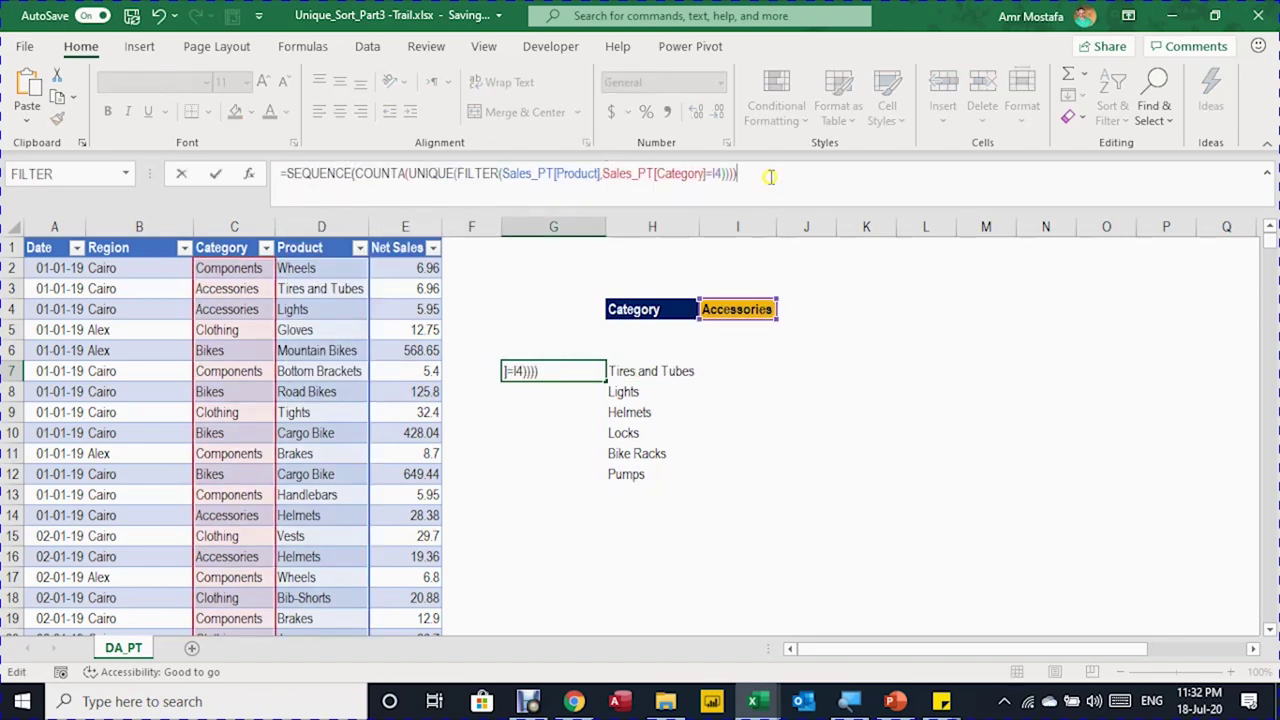
pyautogui.press('Return')
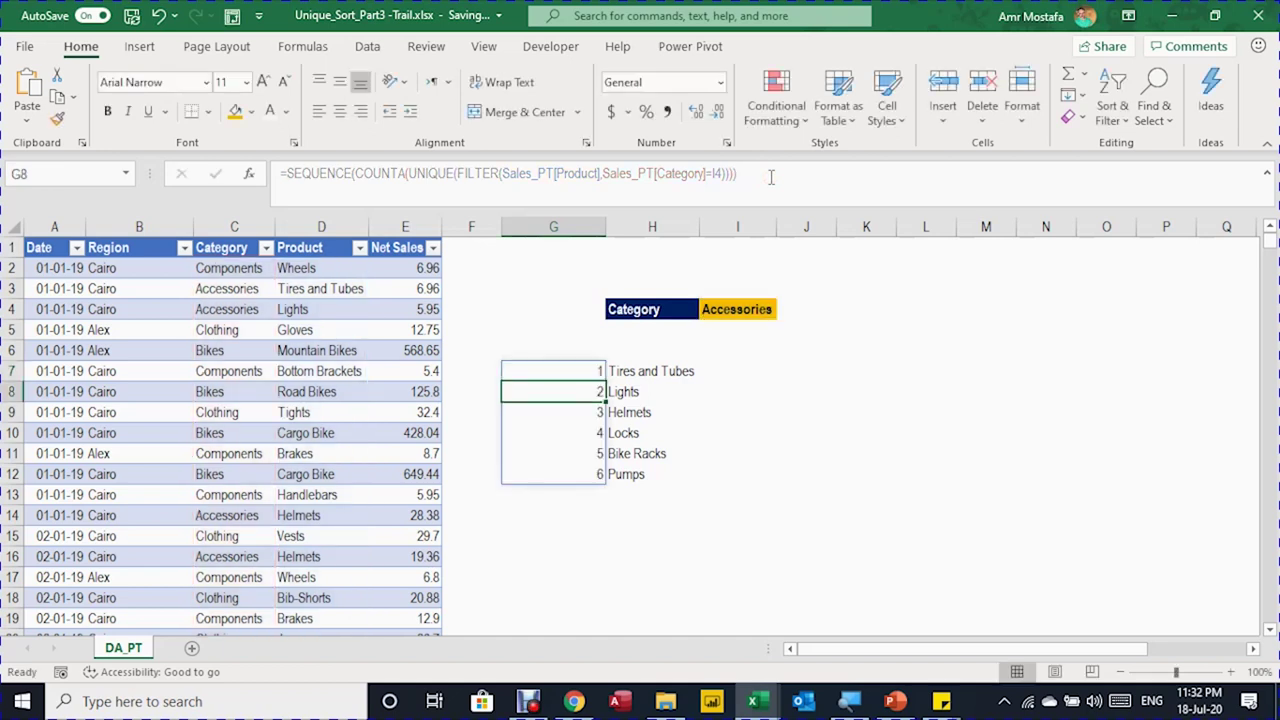
# - Fit column G to its contents and choose Components from the category dropdown in I4
pyautogui.doubleClick(607, 226)
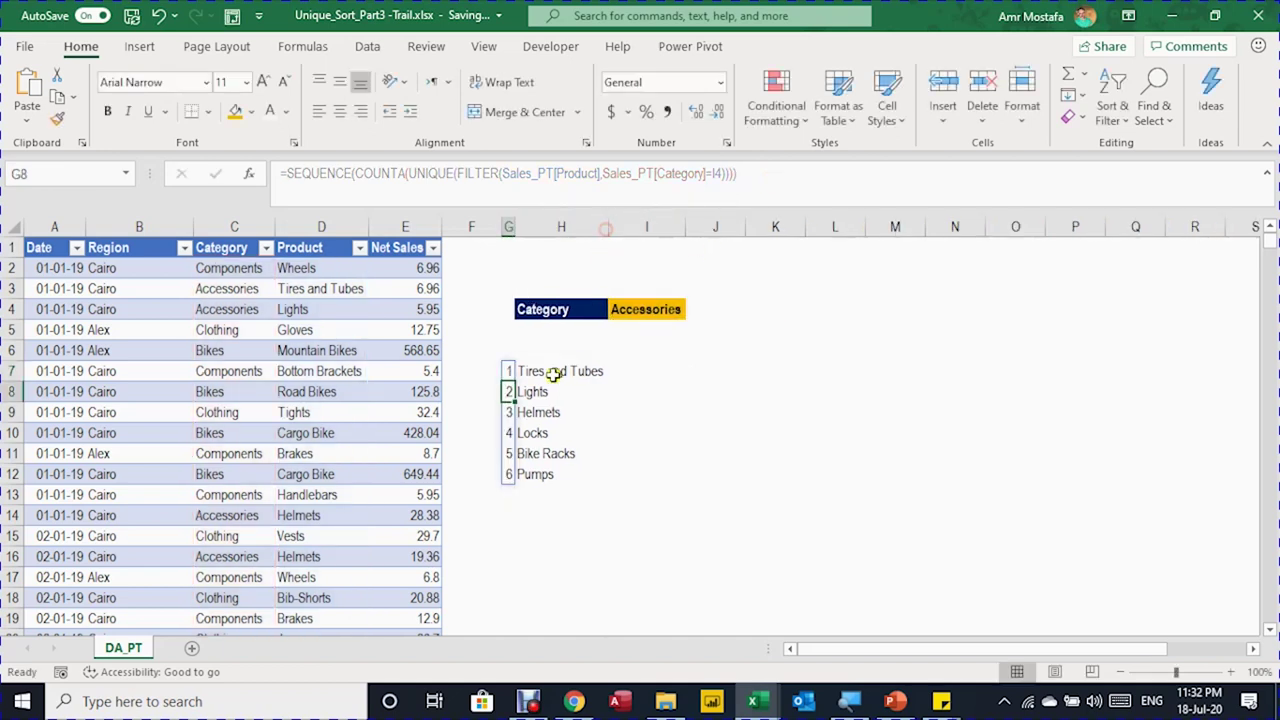
pyautogui.click(660, 313)
pyautogui.click(691, 311)
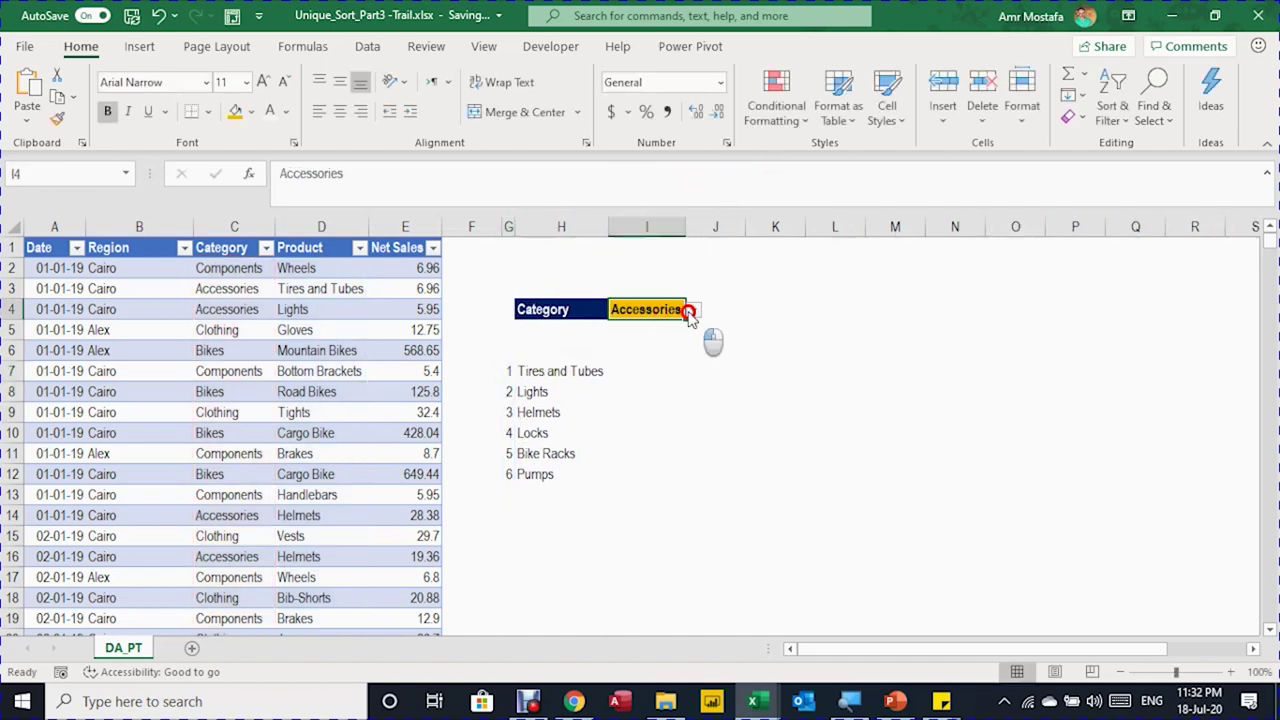
pyautogui.click(670, 362)
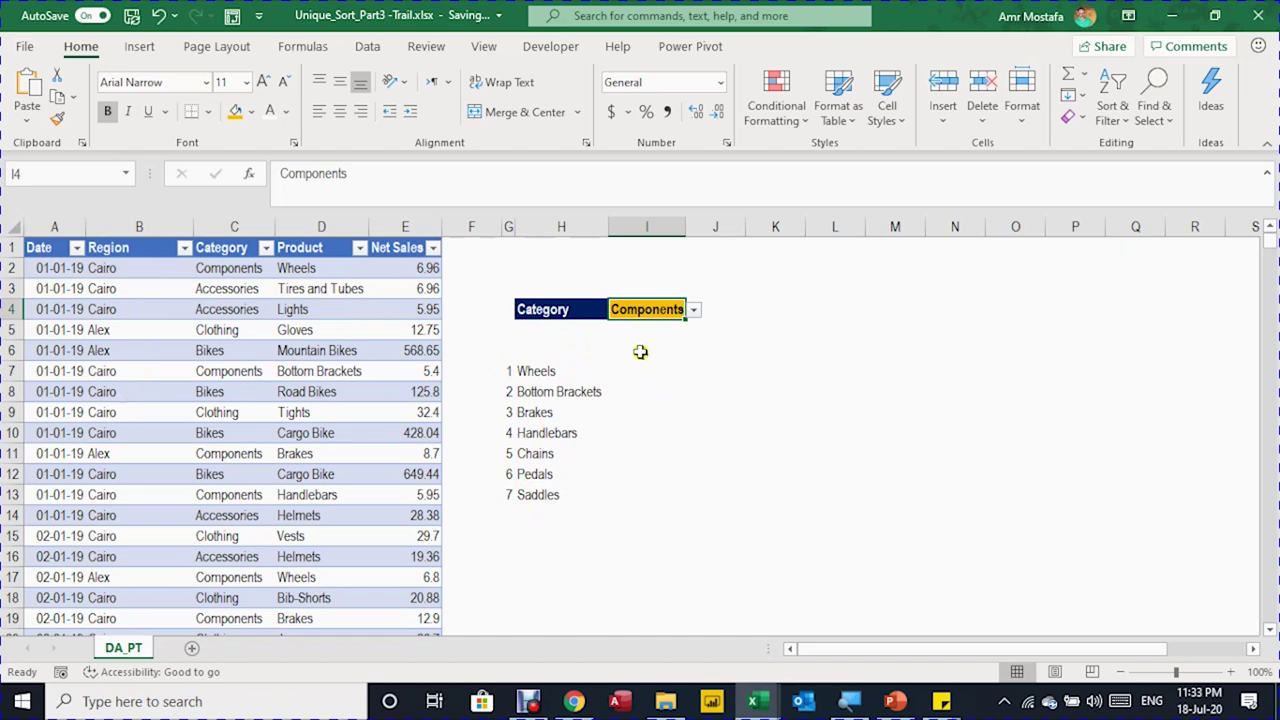
# - Enter a UNIQUE formula in I6 that lists the distinct regions from the Sales_PT table's Region column
pyautogui.moveTo(640, 351); pyautogui.dragTo(952, 352)
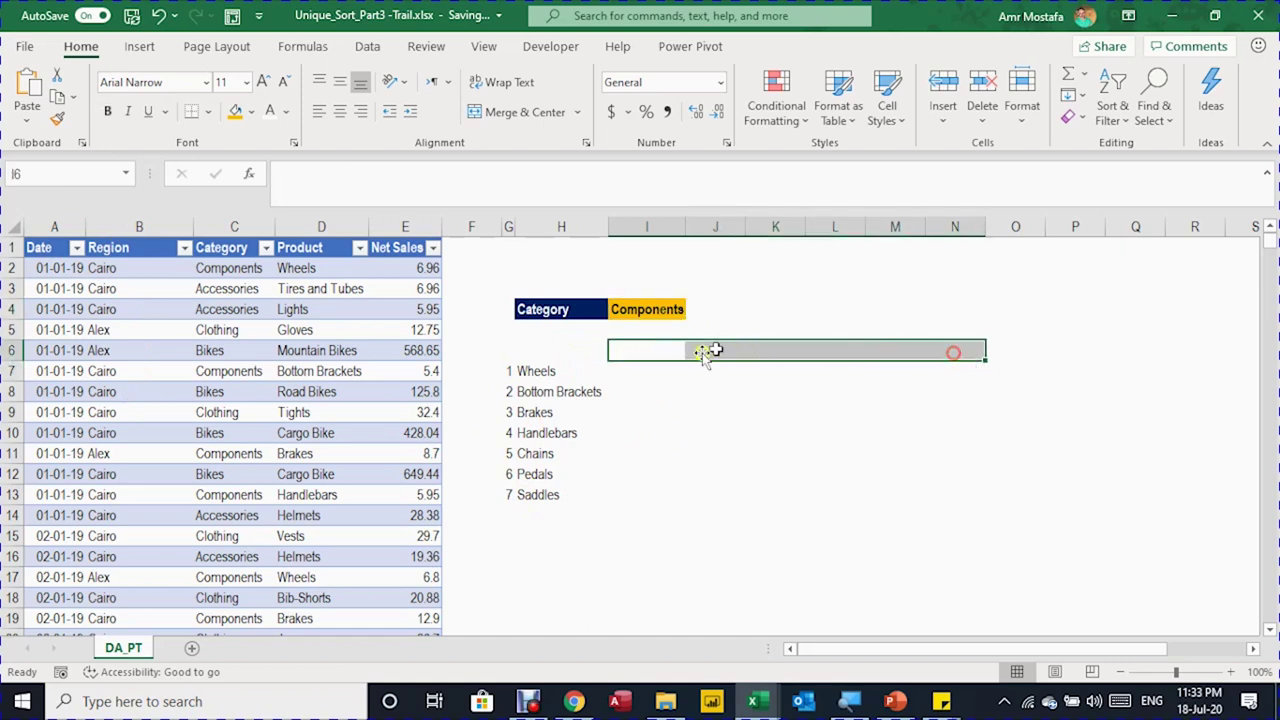
pyautogui.click(648, 358)
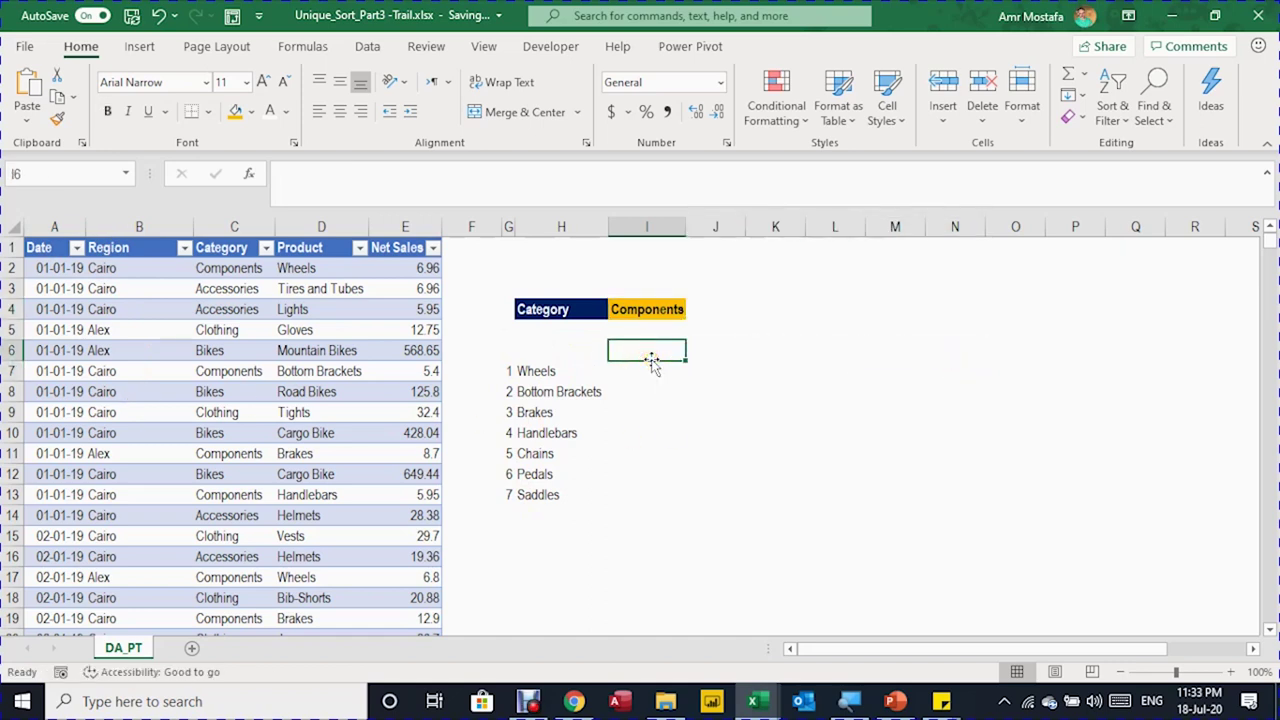
pyautogui.write('=uniq')
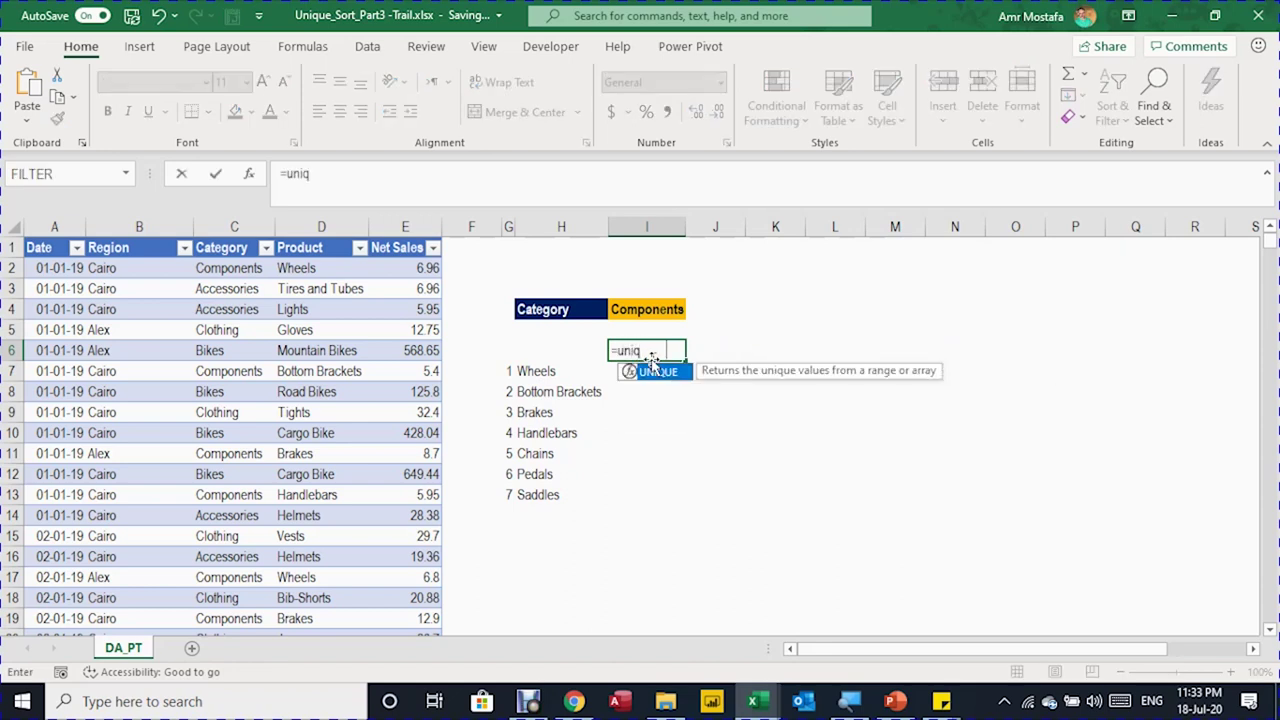
pyautogui.press('Tab')
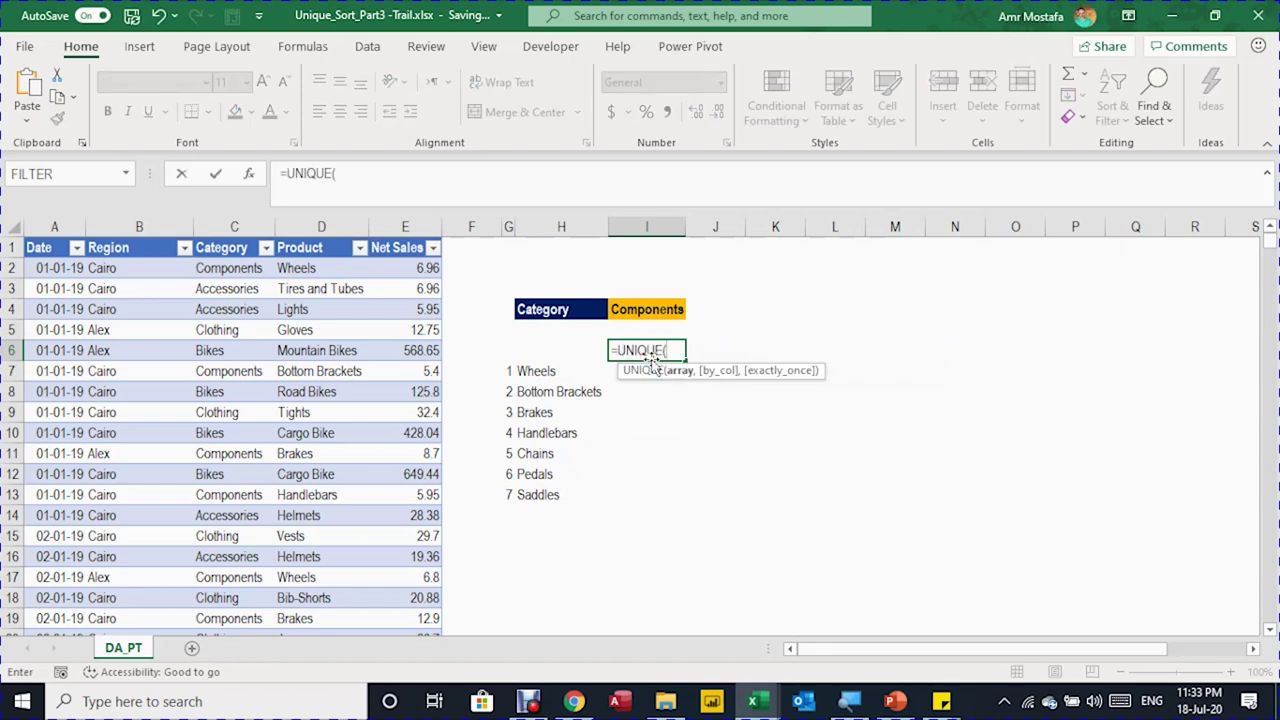
pyautogui.click(116, 236)
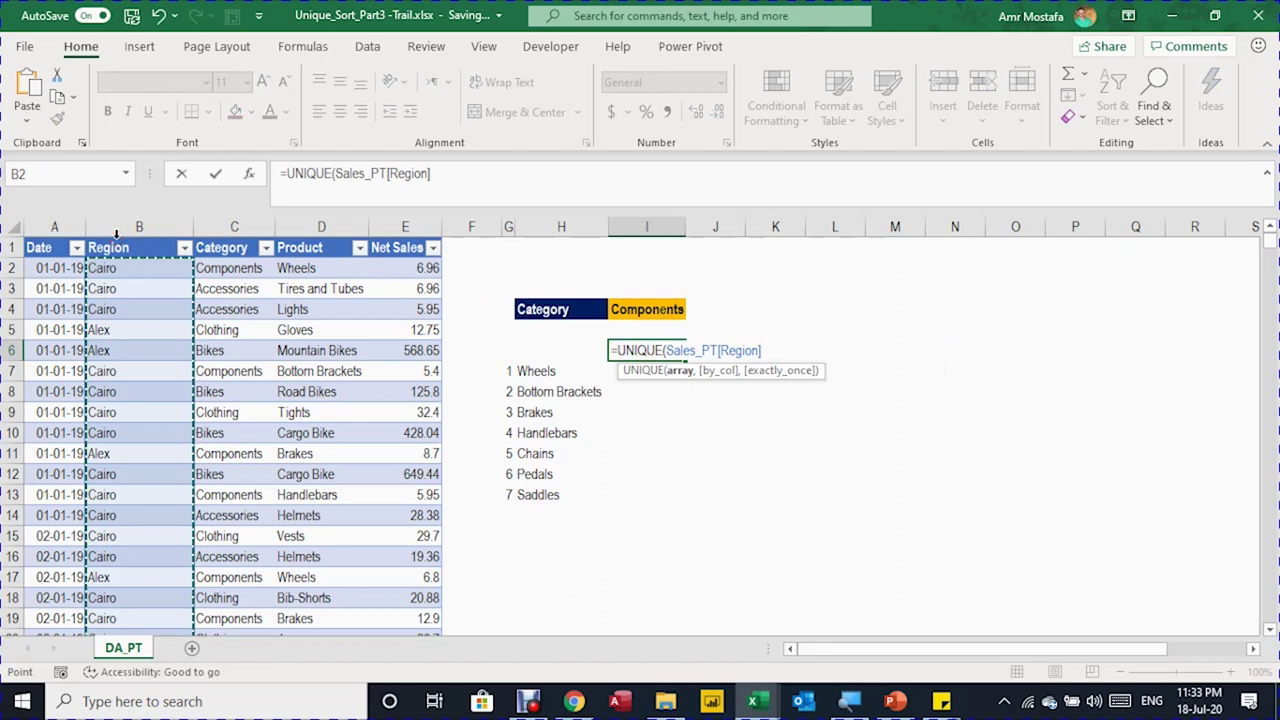
pyautogui.write(')')
pyautogui.press('Return')
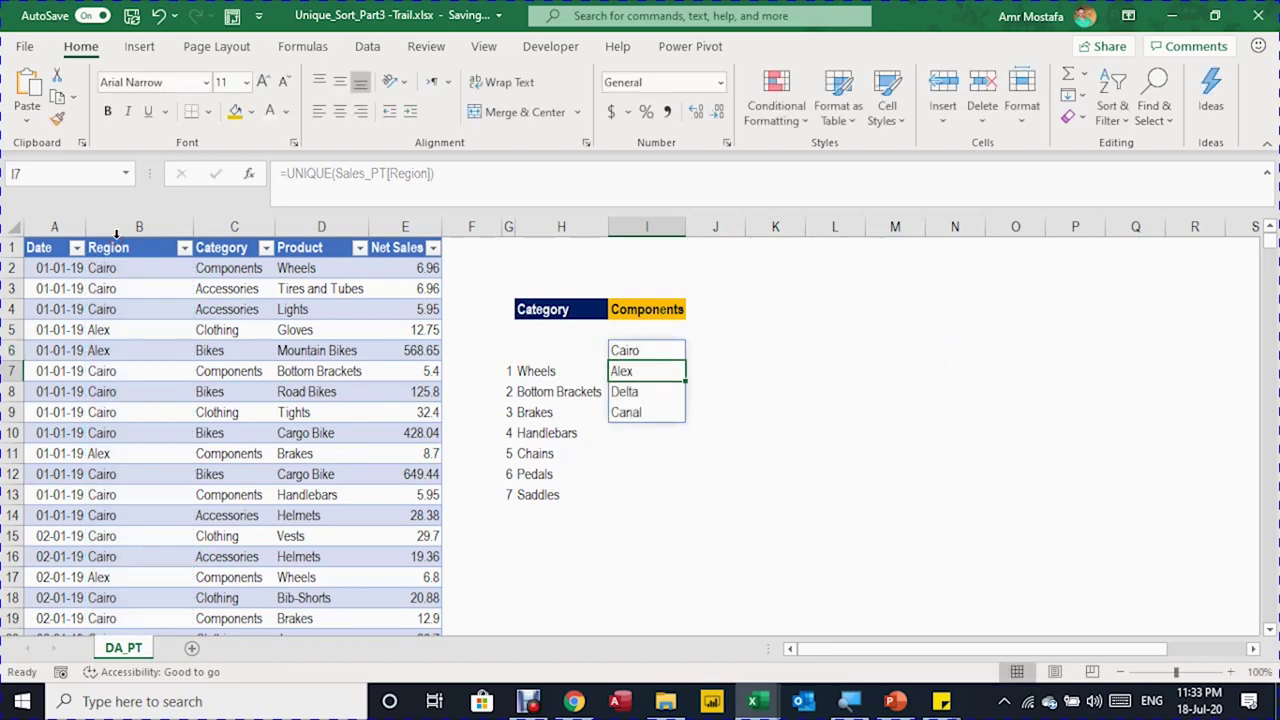
# - Wrap the UNIQUE region formula in I6 in SORT to order the regions alphabetically
pyautogui.press('Up')
pyautogui.press('Down')
pyautogui.press('Down')
pyautogui.press('Down')
pyautogui.press('Up')
pyautogui.press('Up')
pyautogui.press('Up')
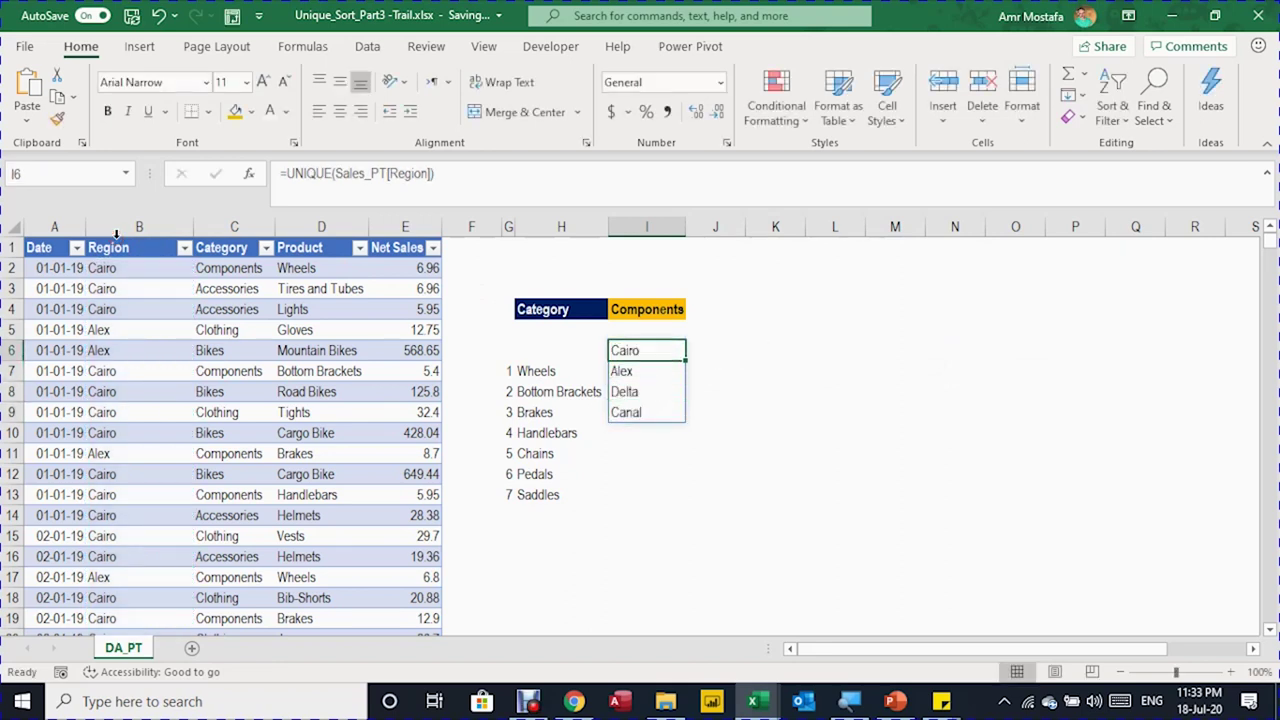
pyautogui.press('Up')
pyautogui.press('Down')
pyautogui.click(290, 174)
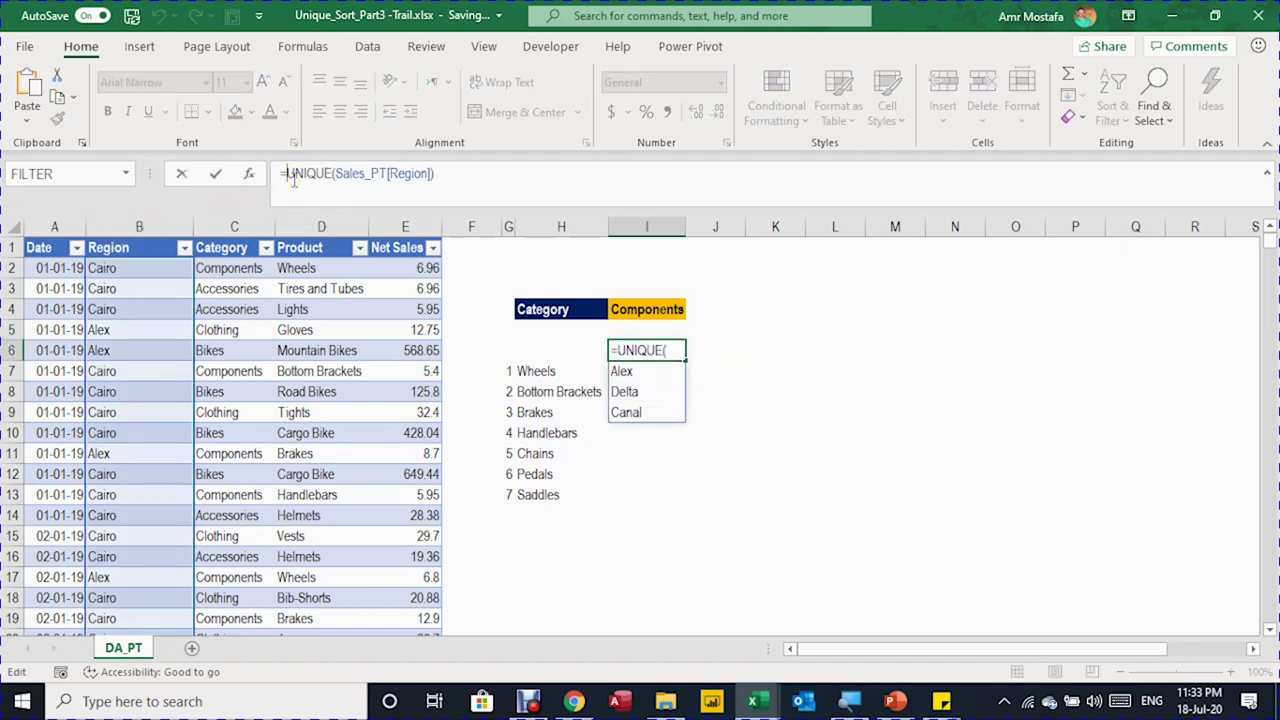
pyautogui.write('SORT(')
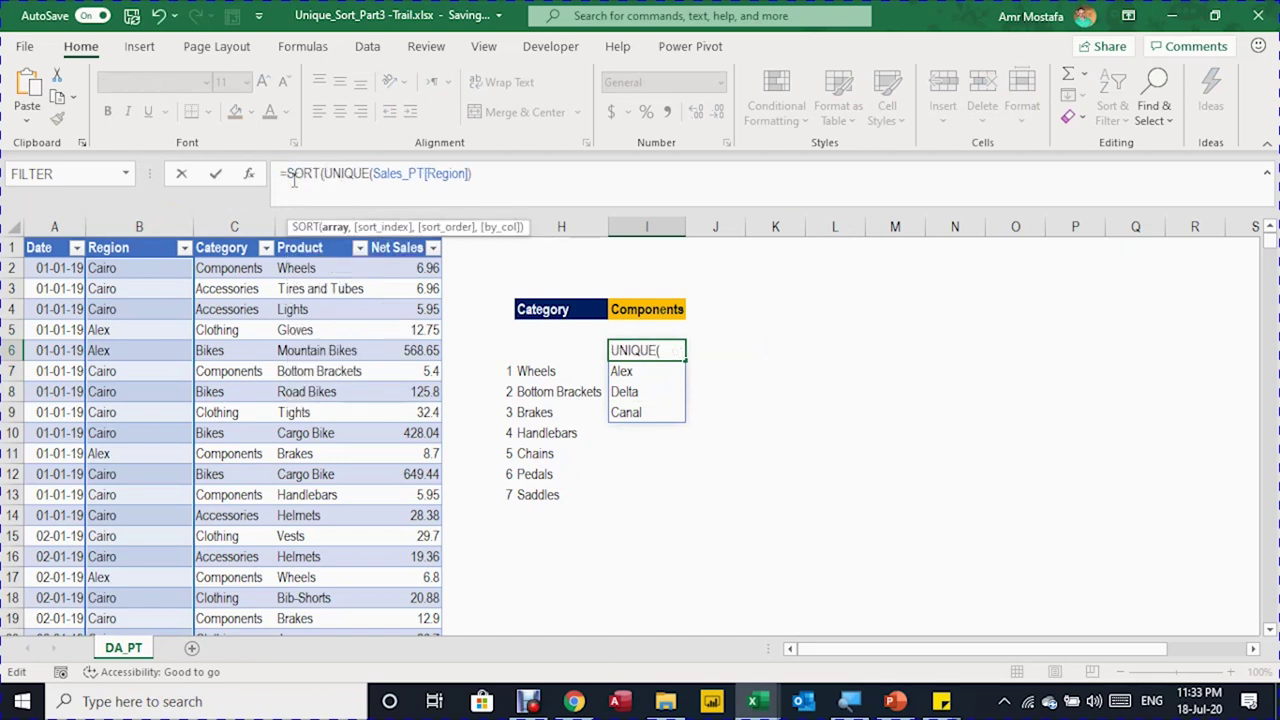
pyautogui.click(487, 173)
pyautogui.write(')')
pyautogui.press('Return')
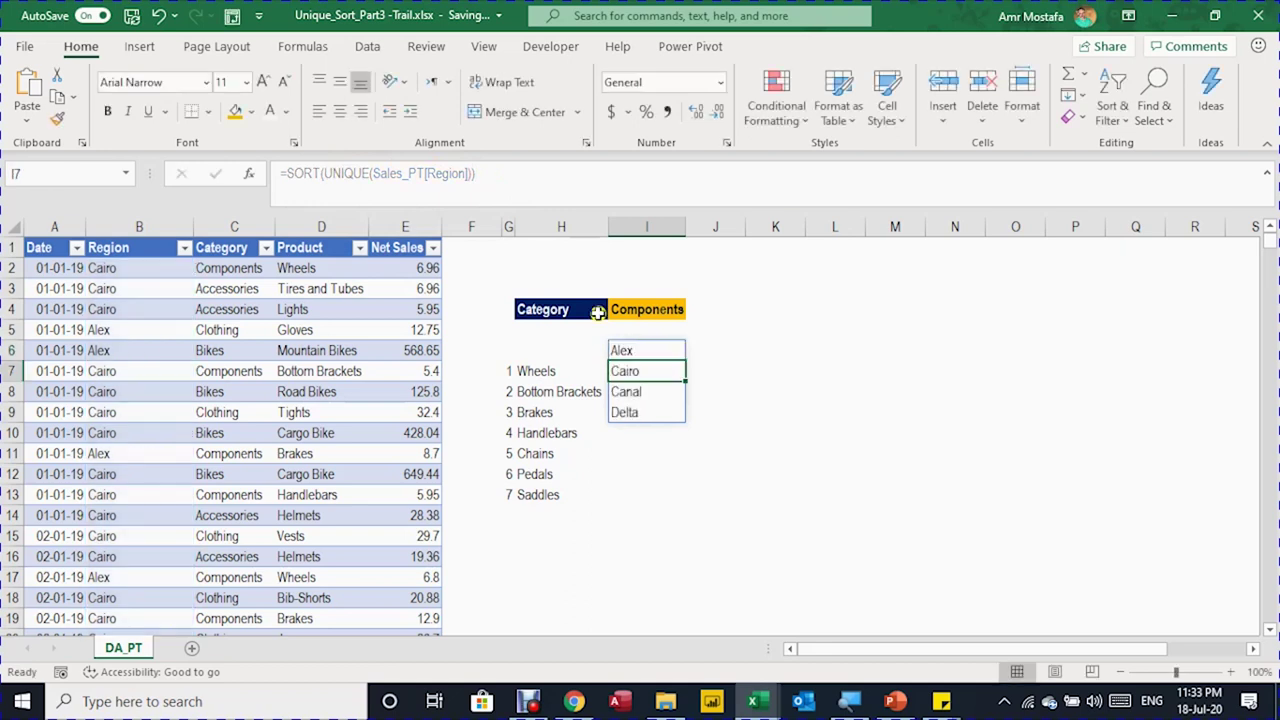
# - Wrap the sorted region formula in I6 in TRANSPOSE so the regions run horizontally across row 6
pyautogui.click(655, 350)
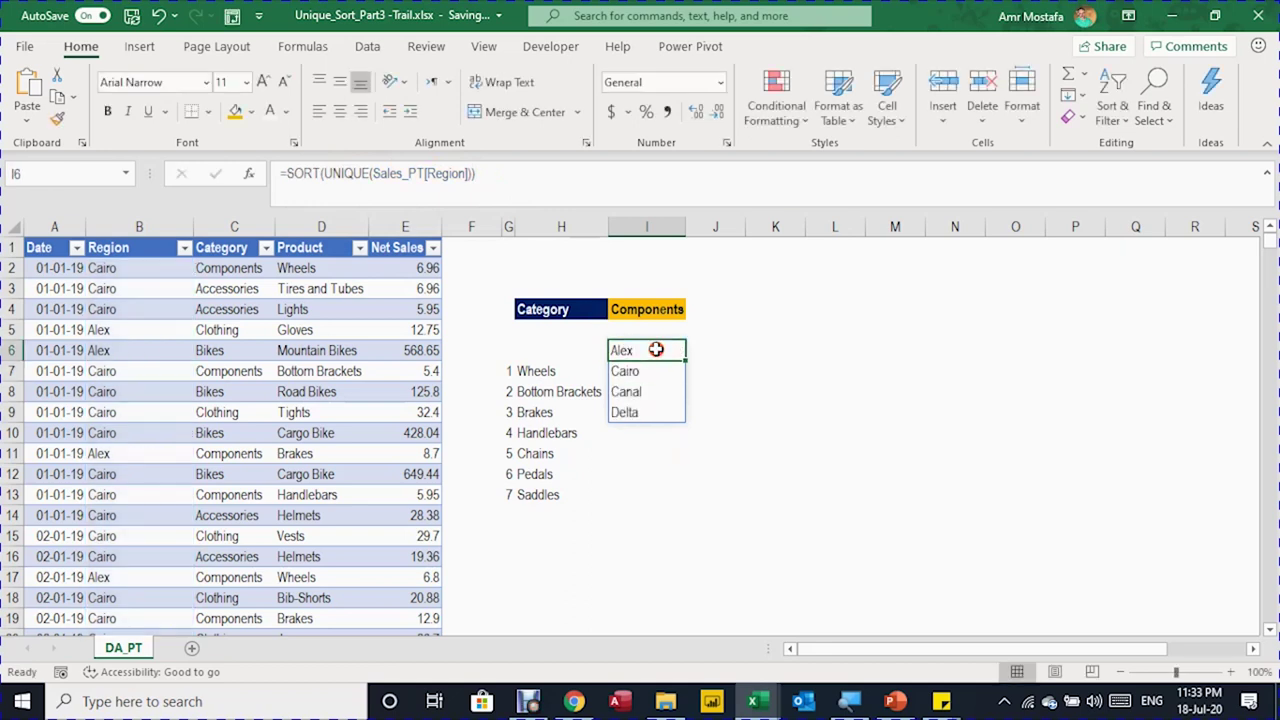
pyautogui.click(287, 173)
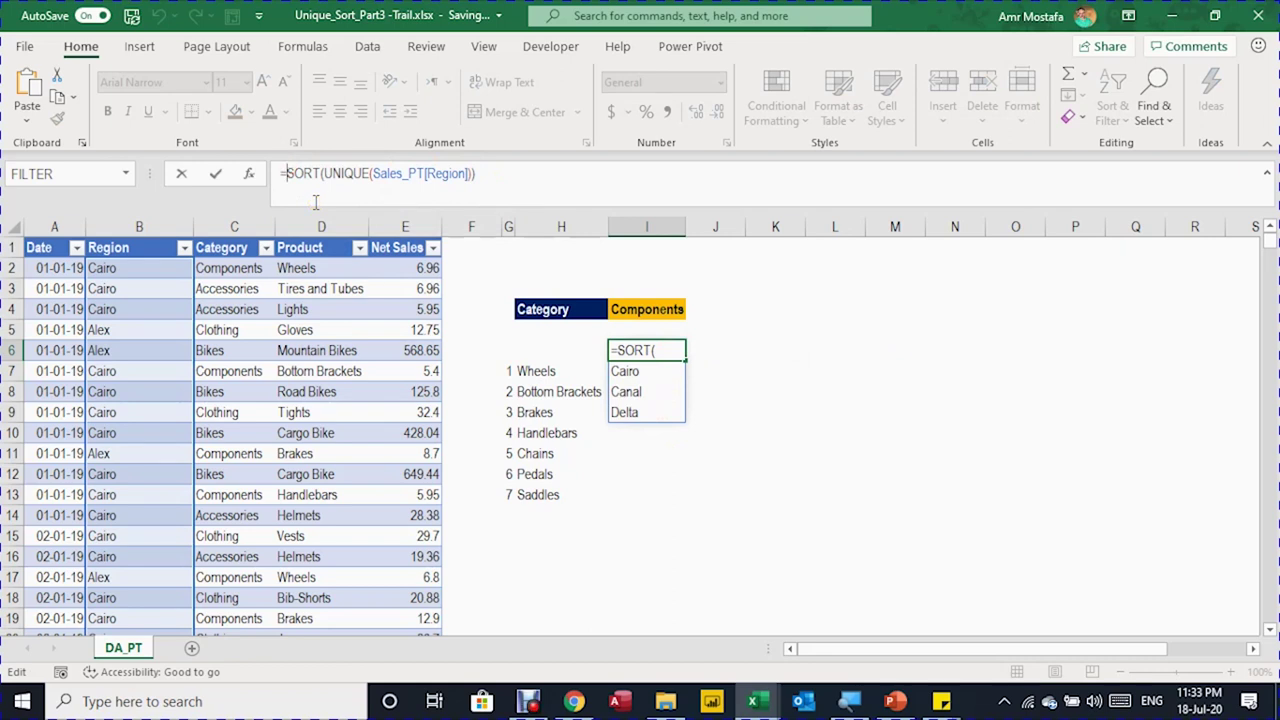
pyautogui.write('TRANSPOSE(')
pyautogui.click(586, 173)
pyautogui.write(')')
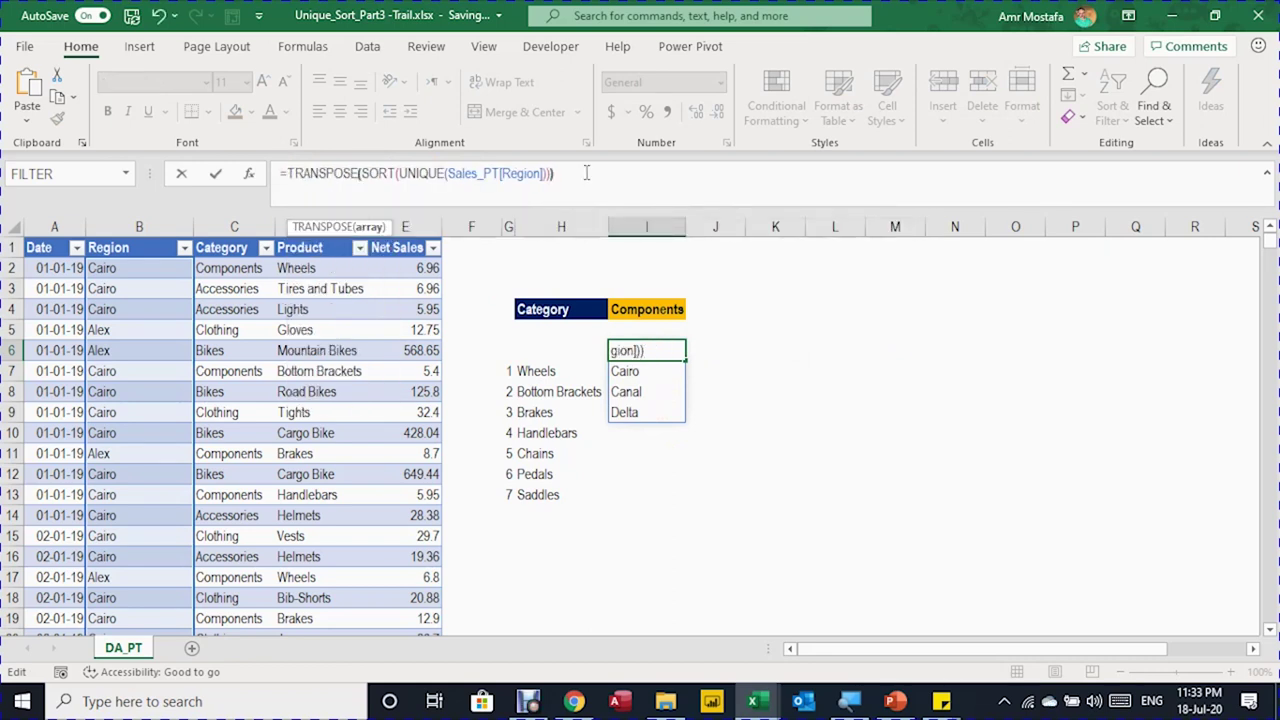
pyautogui.press('Return')
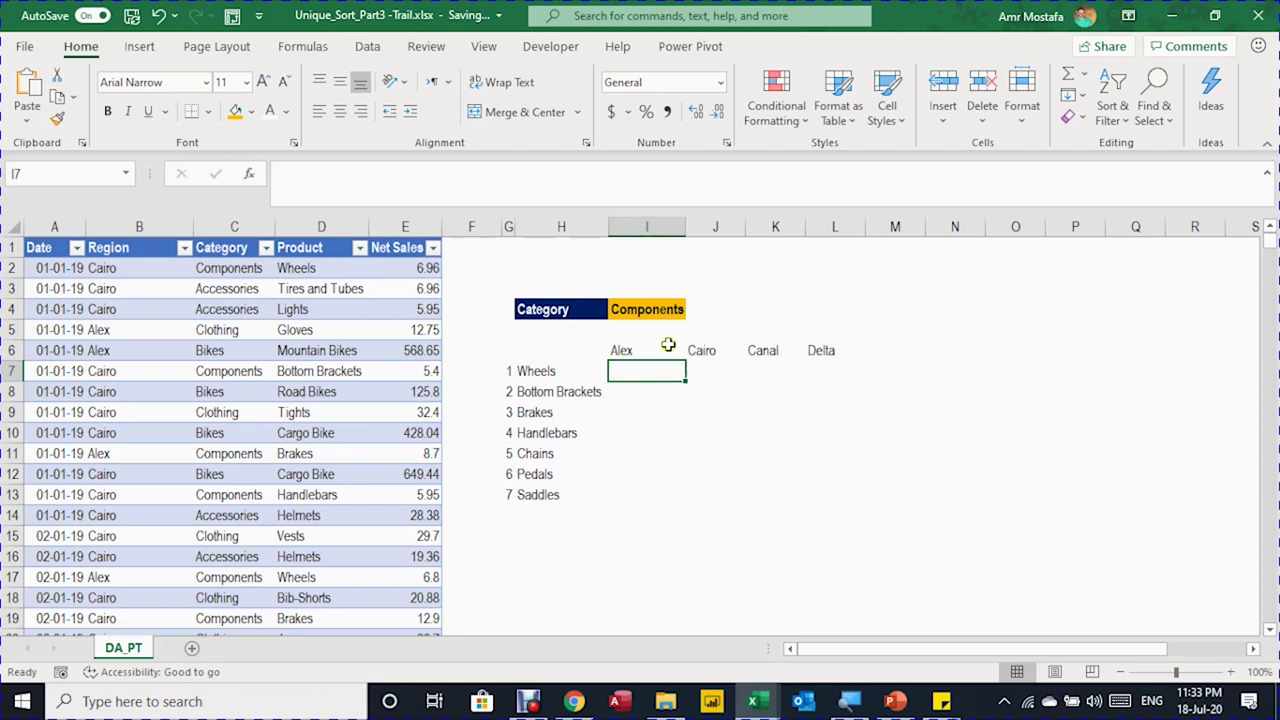
# - Add a Total heading in M6, directly after the last region heading
pyautogui.click(870, 352)
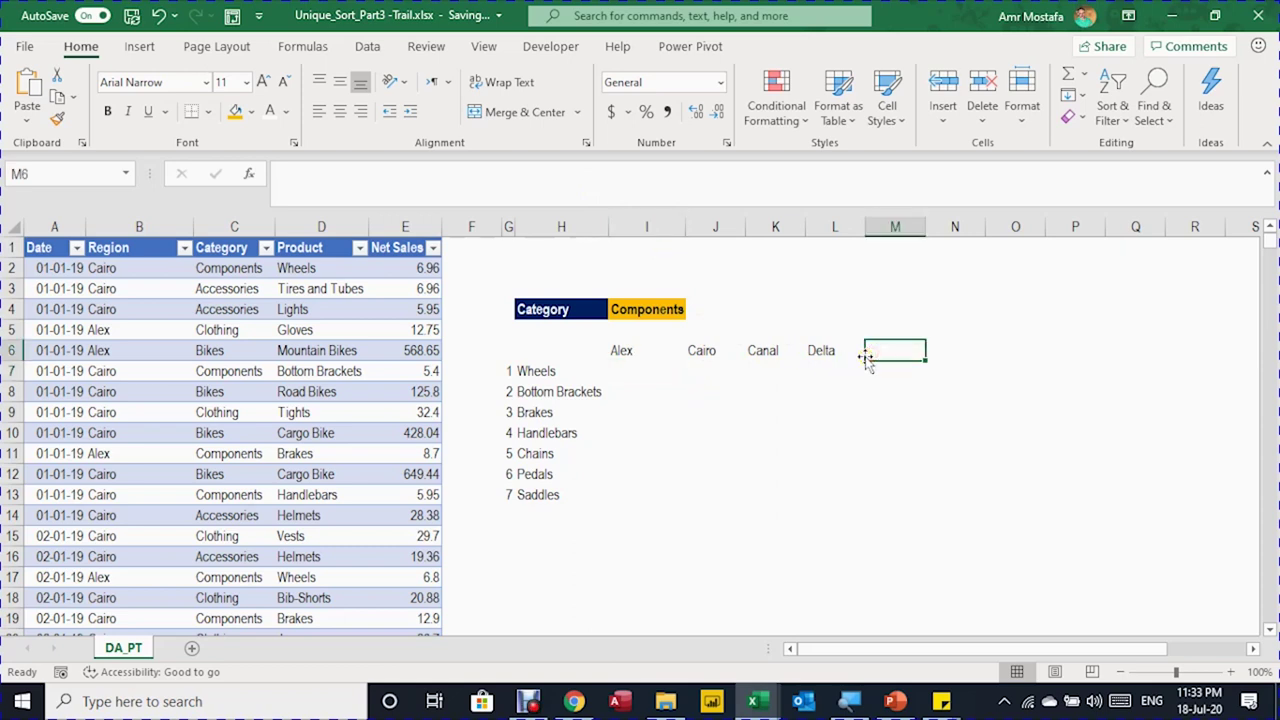
pyautogui.write('Total')
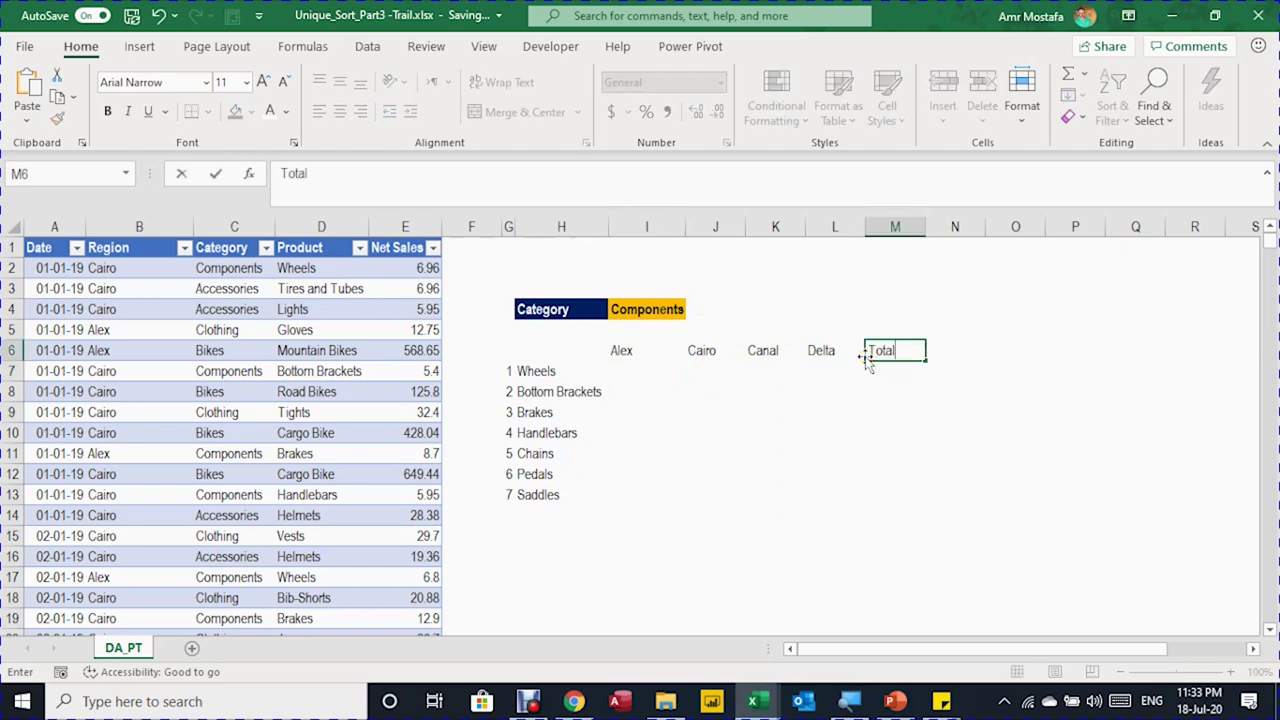
pyautogui.press('Return')
pyautogui.press('Up')
pyautogui.press('Left')
pyautogui.press('Left')
pyautogui.press('Left')
pyautogui.press('Left')
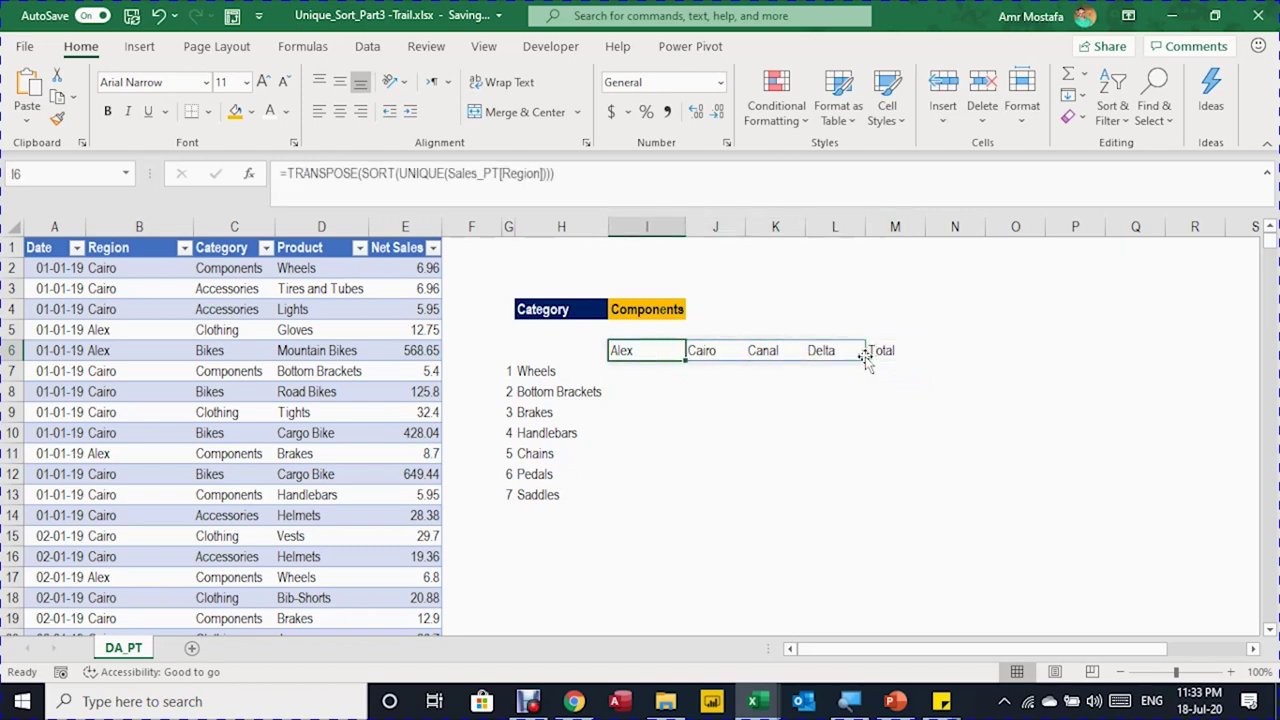
pyautogui.click(866, 360)
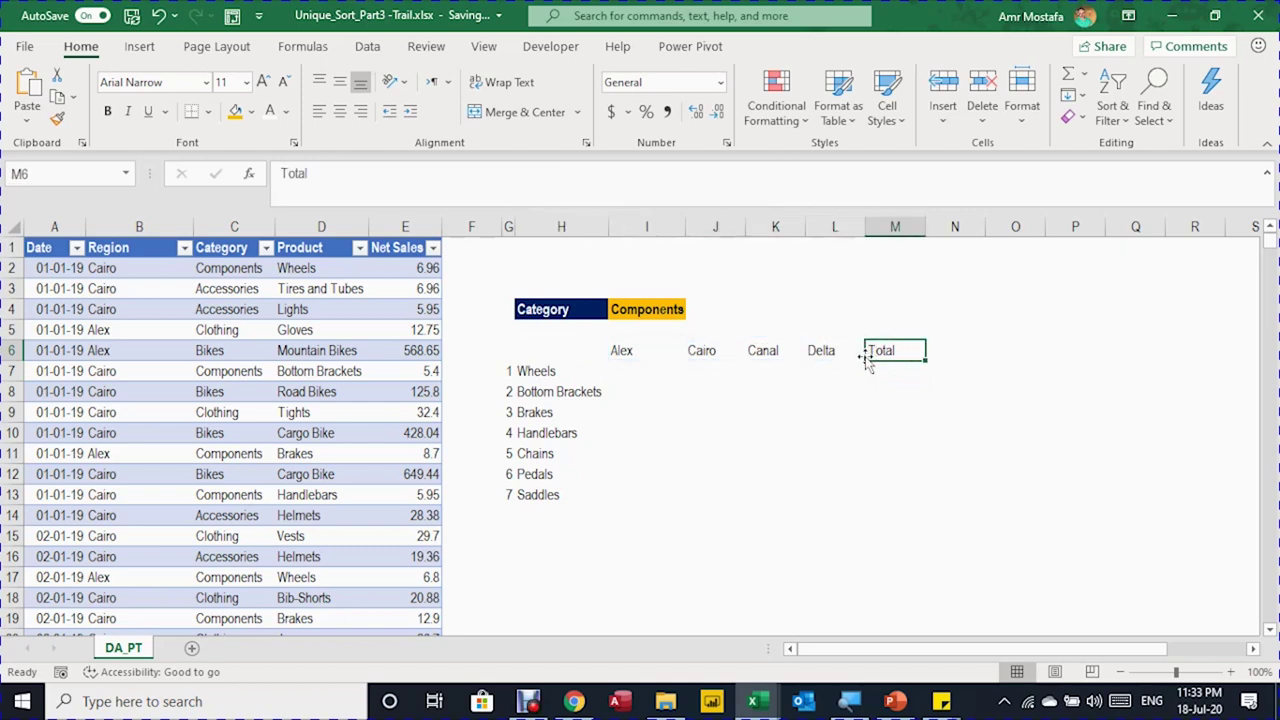
# - Examine the empty value area I7:L13 where the product rows meet the region columns
pyautogui.press('Down')
pyautogui.press('Down')
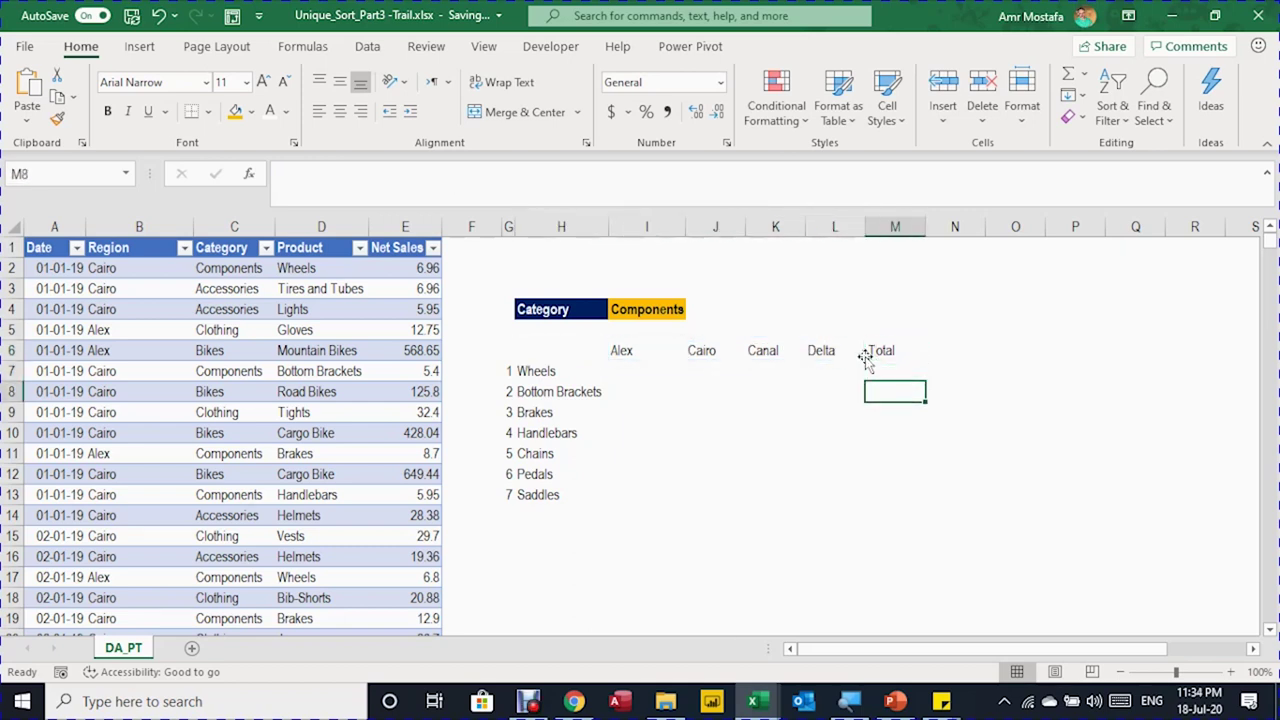
pyautogui.press('Up')
pyautogui.press('Left')
pyautogui.press('Left')
pyautogui.press('Left')
pyautogui.press('Left')
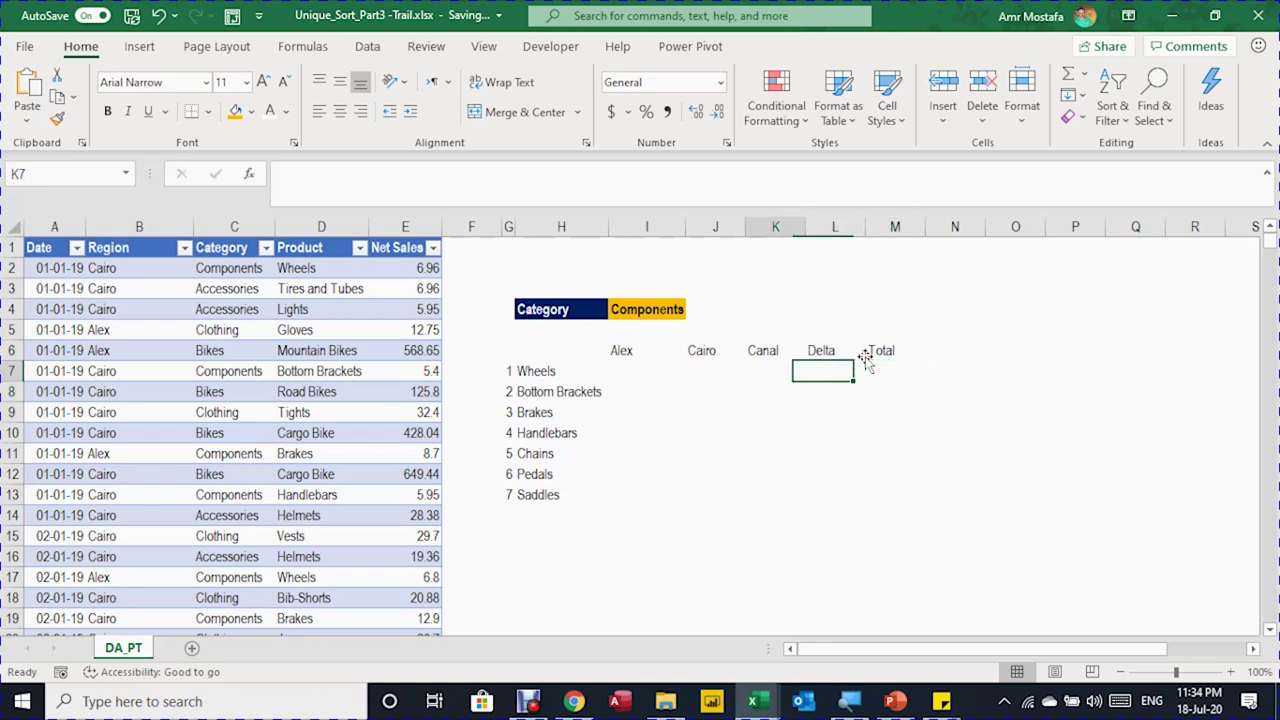
pyautogui.hotkey('shift', 'Down')
pyautogui.hotkey('shift', 'Down')
pyautogui.hotkey('shift', 'Down')
pyautogui.hotkey('shift', 'Down')
pyautogui.hotkey('shift', 'Down')
pyautogui.hotkey('shift', 'Down')
pyautogui.hotkey('shift', 'Down')
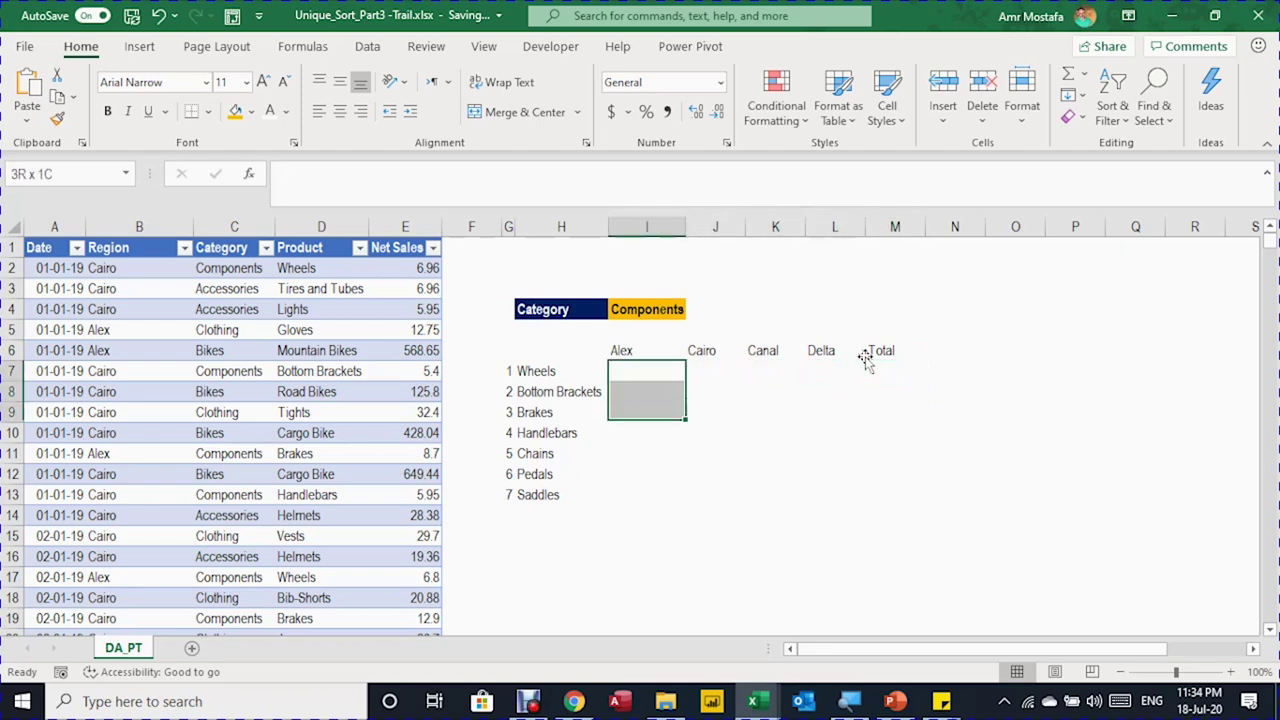
pyautogui.hotkey('shift', 'Up')
pyautogui.hotkey('shift', 'Right')
pyautogui.hotkey('shift', 'Right')
pyautogui.hotkey('shift', 'Right')
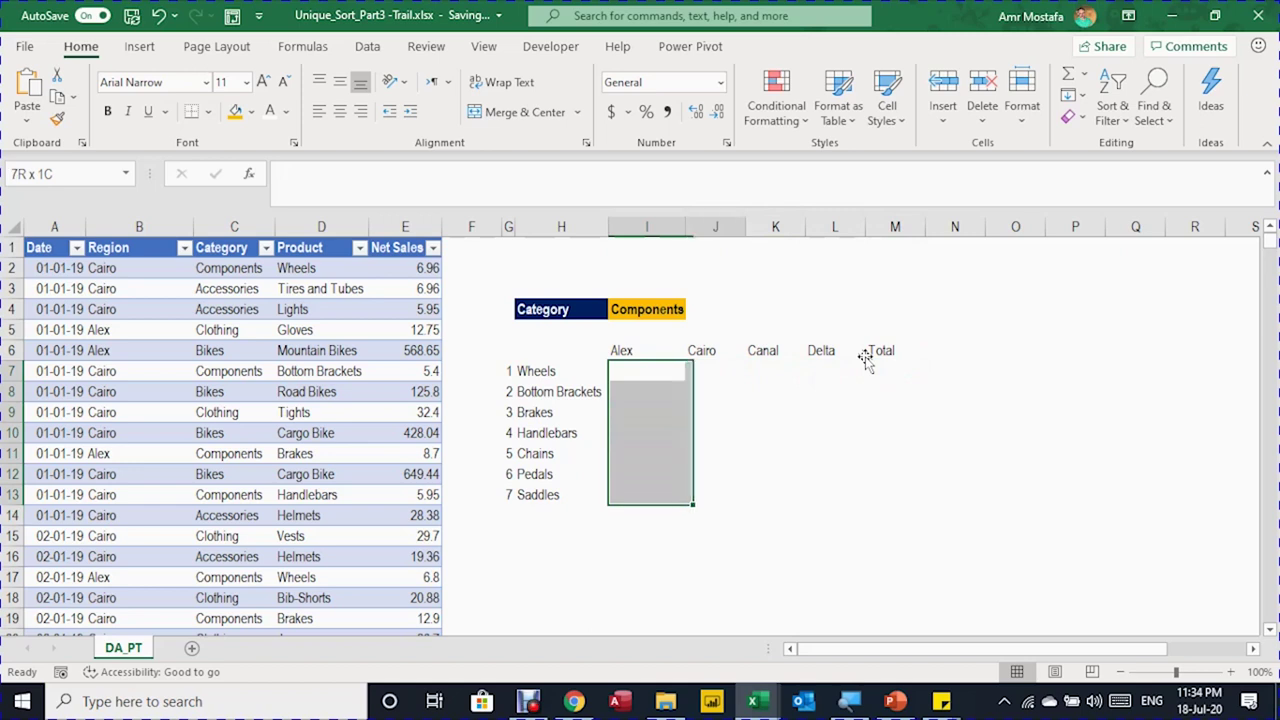
# - Examine the empty Total column down to M13 and the blank row H14:M14 beneath the product list
pyautogui.press('Right')
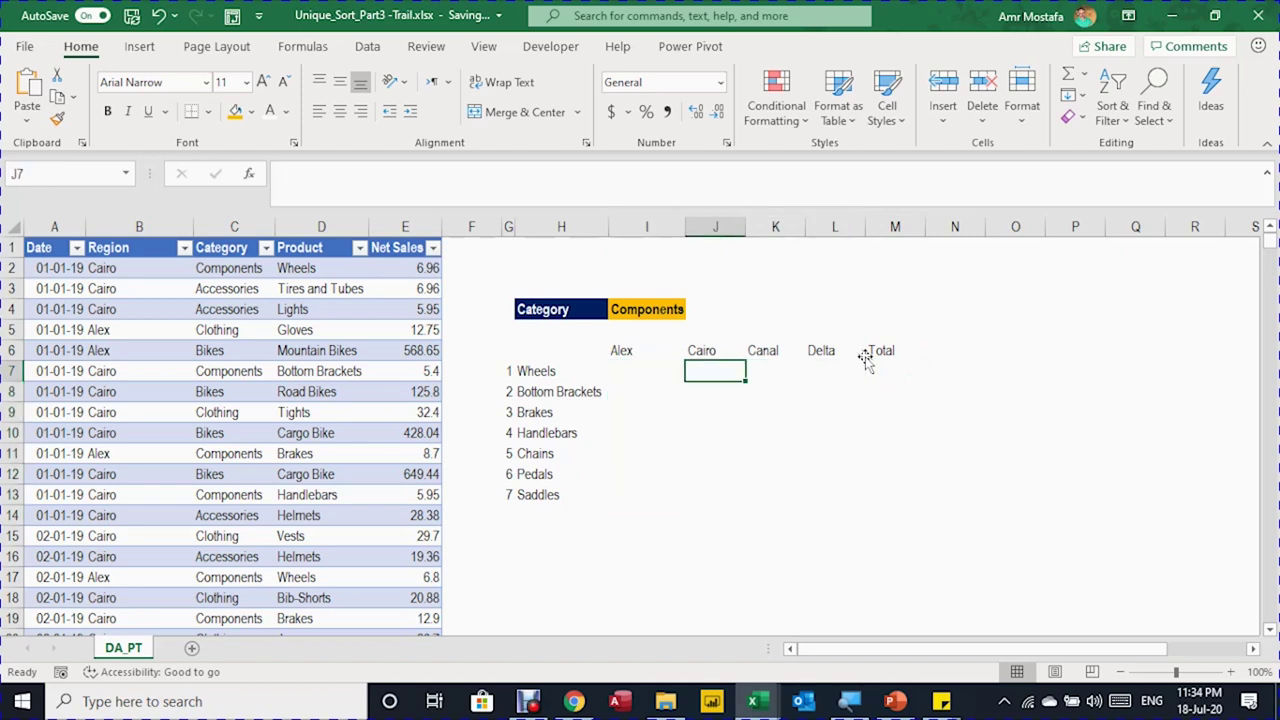
pyautogui.press('Right')
pyautogui.press('Right')
pyautogui.press('Right')
pyautogui.press('Down')
pyautogui.press('Down')
pyautogui.press('Down')
pyautogui.press('Down')
pyautogui.press('Down')
pyautogui.press('Down')
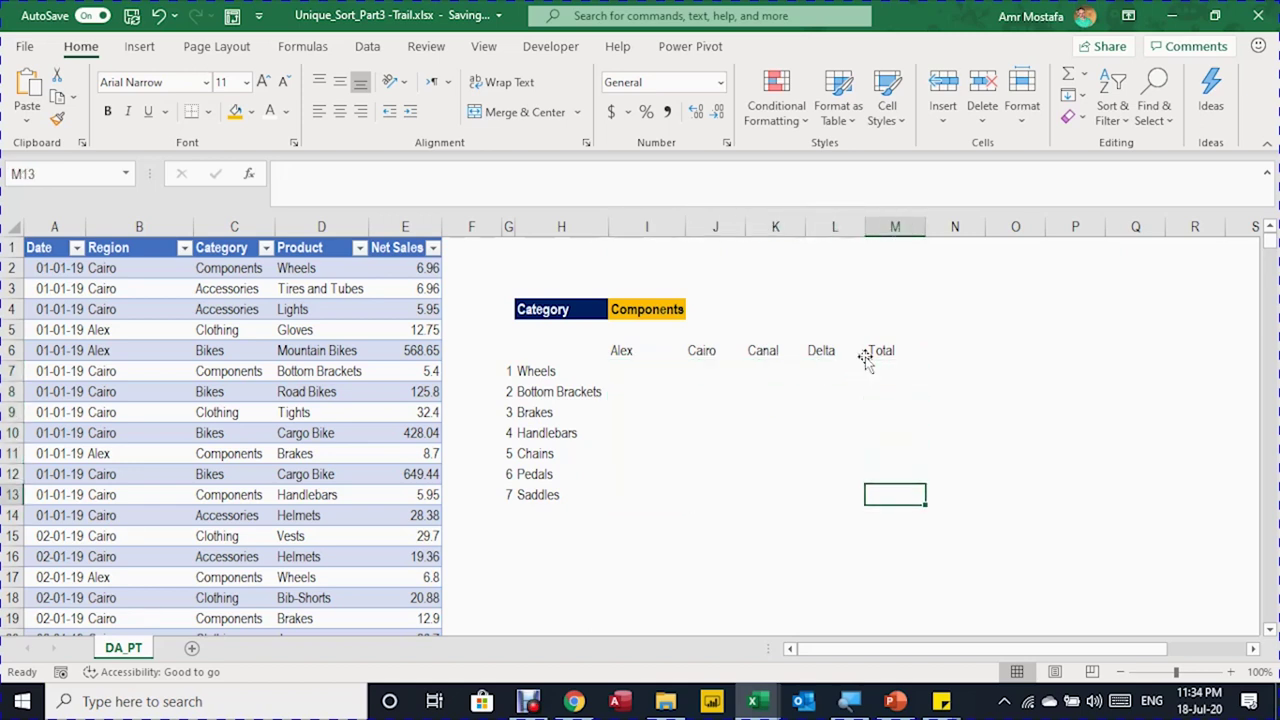
pyautogui.press('Down')
pyautogui.hotkey('shift', 'Left')
pyautogui.hotkey('shift', 'Left')
pyautogui.hotkey('shift', 'Left')
pyautogui.hotkey('shift', 'Left')
pyautogui.hotkey('shift', 'Left')
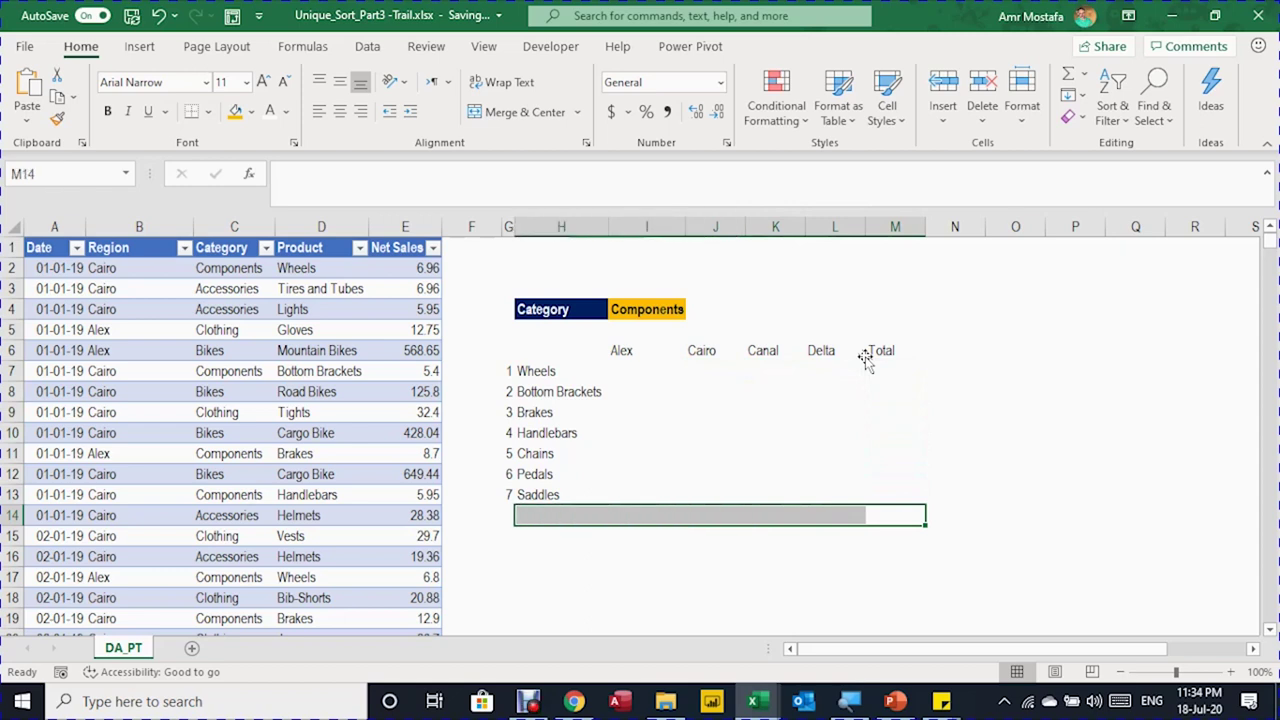
# - Start a SUMIFS formula in I7, the first value cell under Alex, with Sales_PT[Net Sales] as the sum range
pyautogui.press('Left')
pyautogui.press('Left')
pyautogui.press('Left')
pyautogui.press('Left')
pyautogui.press('Left')
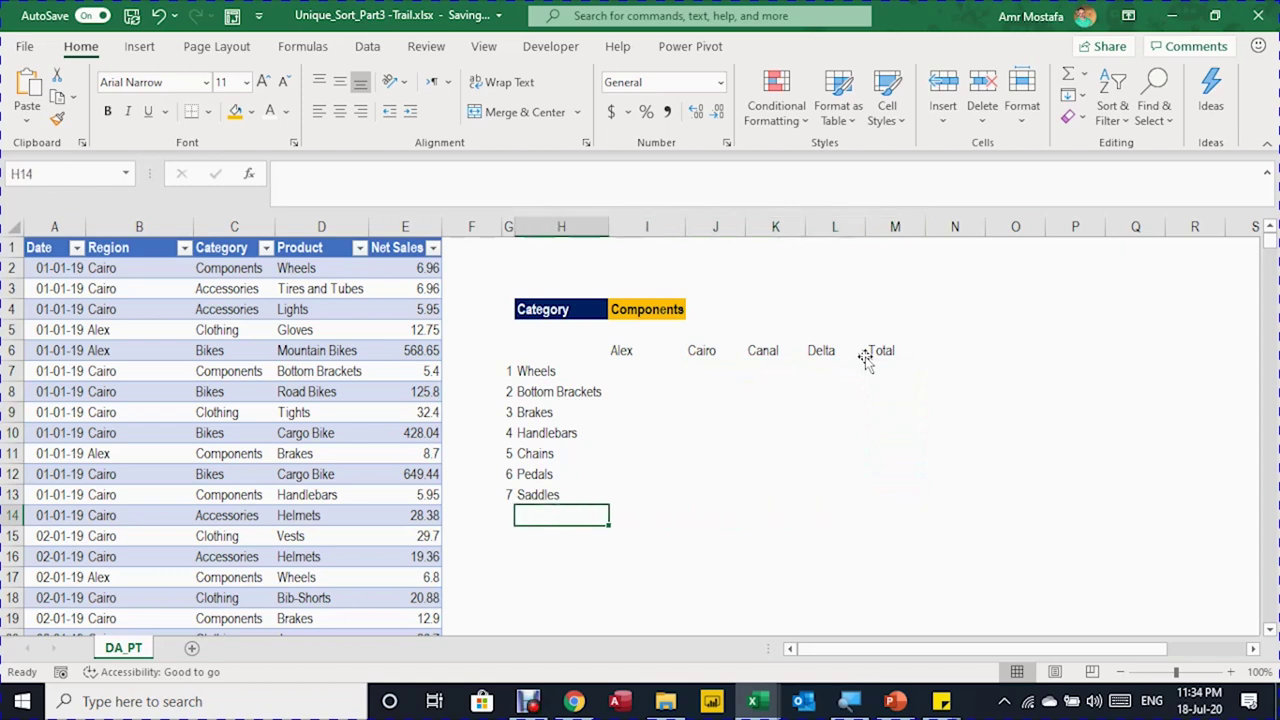
pyautogui.press('Up')
pyautogui.press('Up')
pyautogui.press('Up')
pyautogui.press('Up')
pyautogui.press('Up')
pyautogui.press('Up')
pyautogui.press('Up')
pyautogui.press('Up')
pyautogui.press('Right')
pyautogui.press('Down')
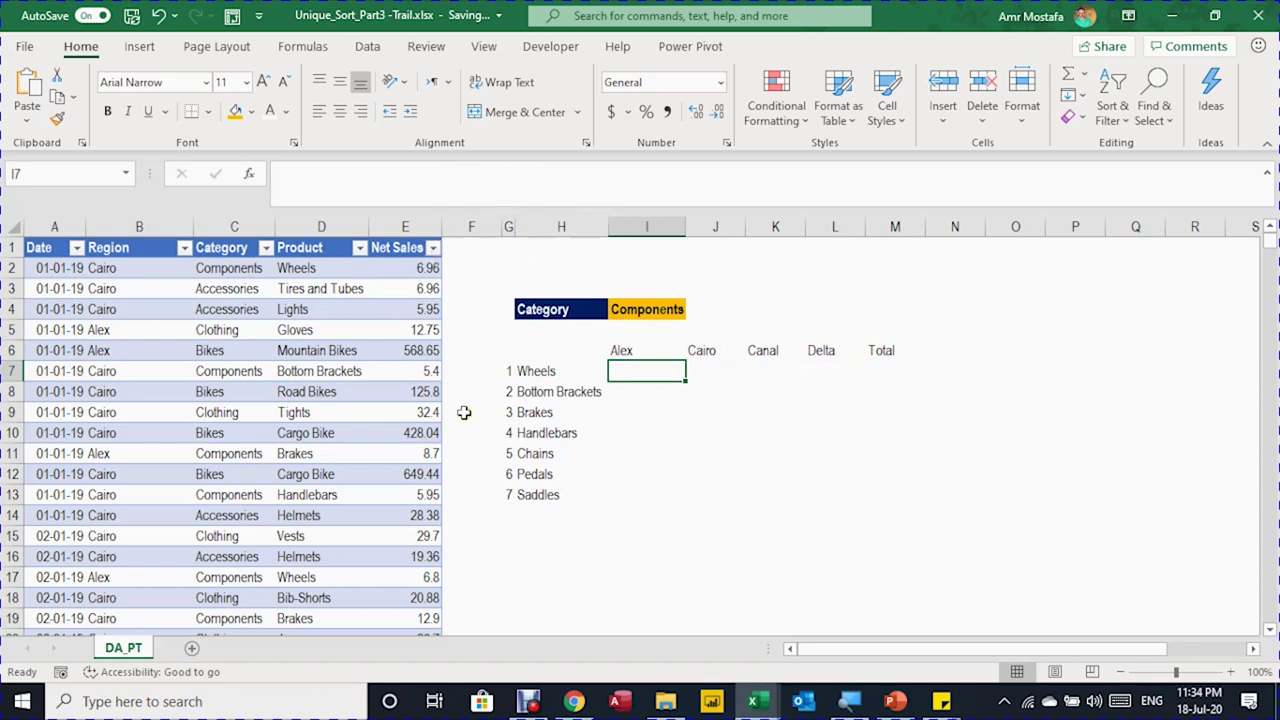
pyautogui.write('=sum')
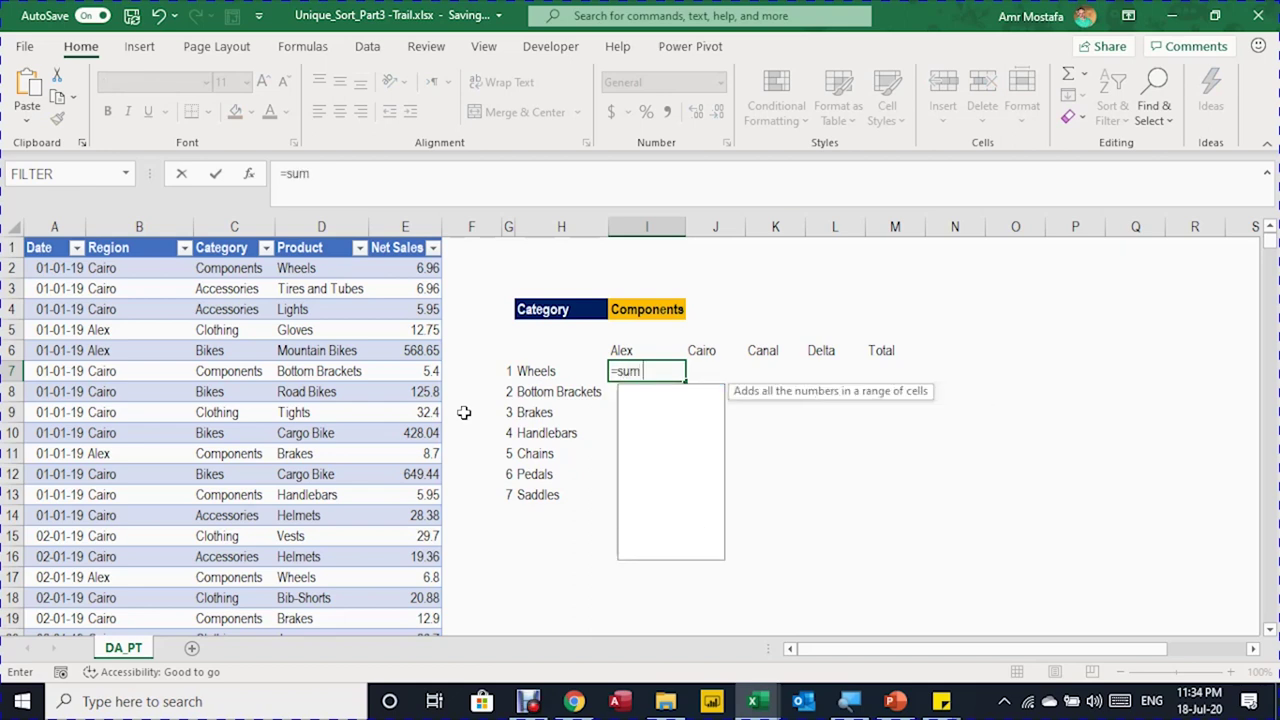
pyautogui.write('ifs')
pyautogui.press('Tab')
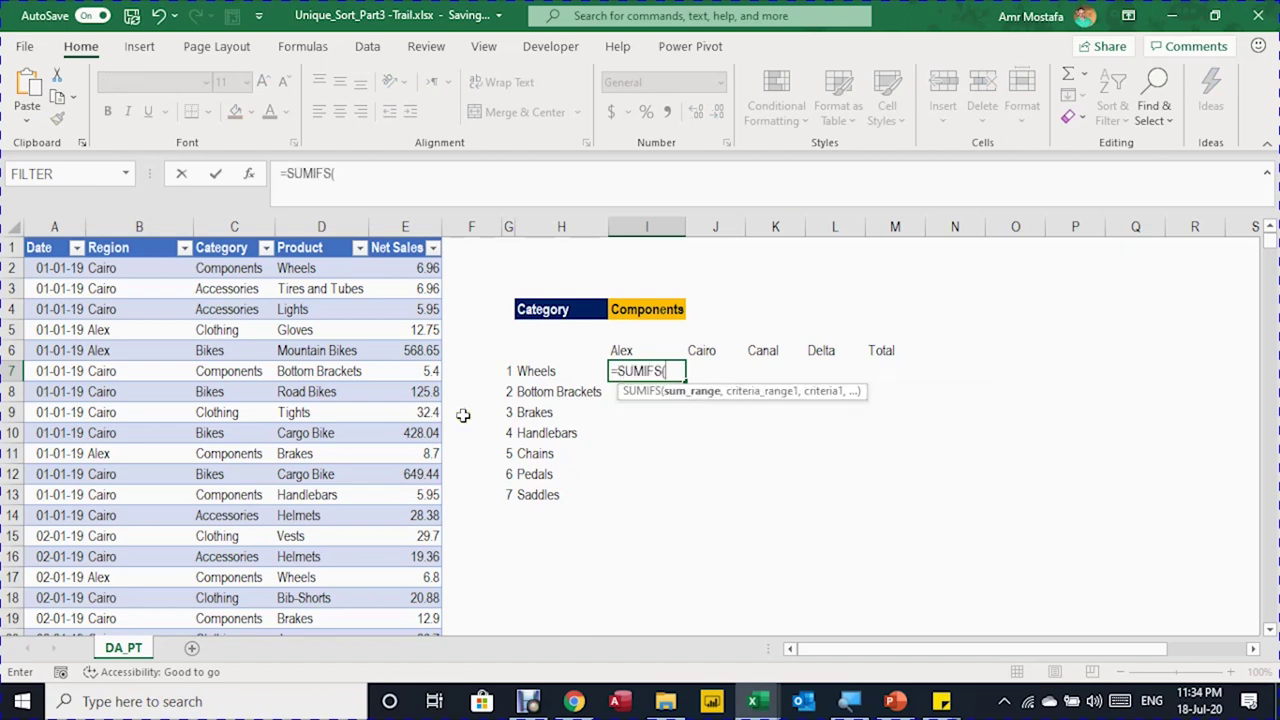
pyautogui.write('sa')
pyautogui.press('Tab')
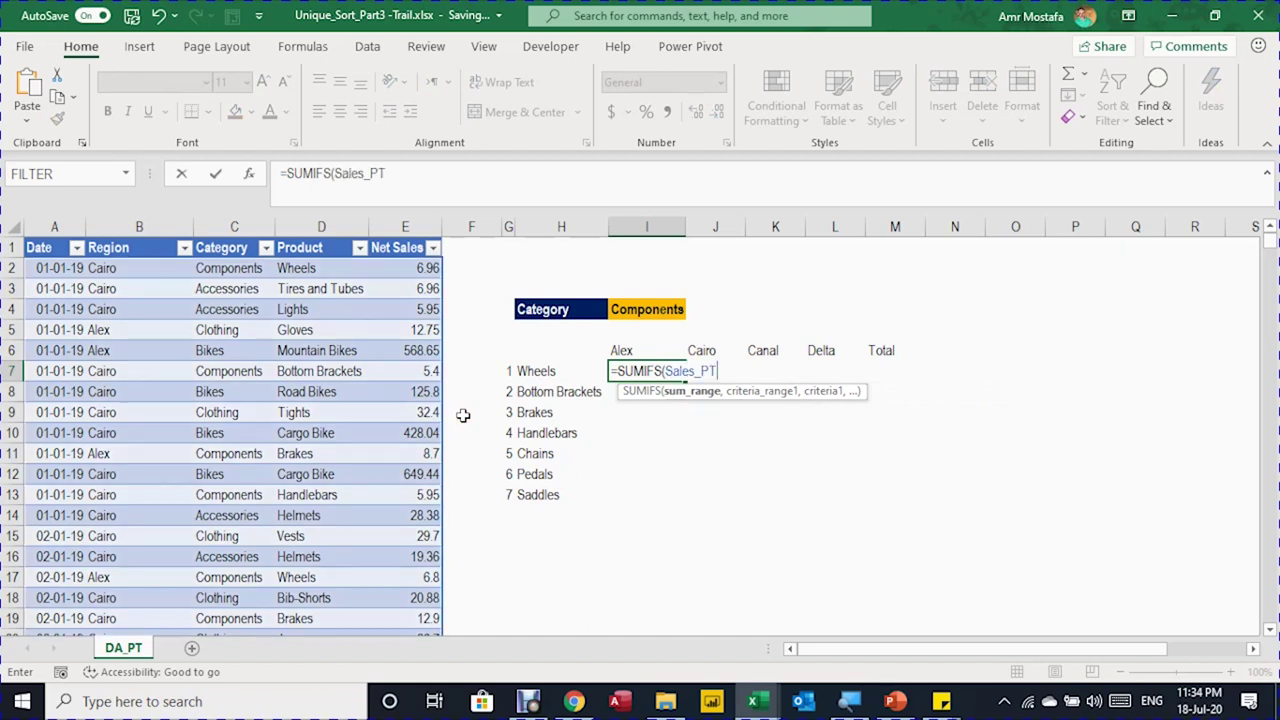
pyautogui.write('[')
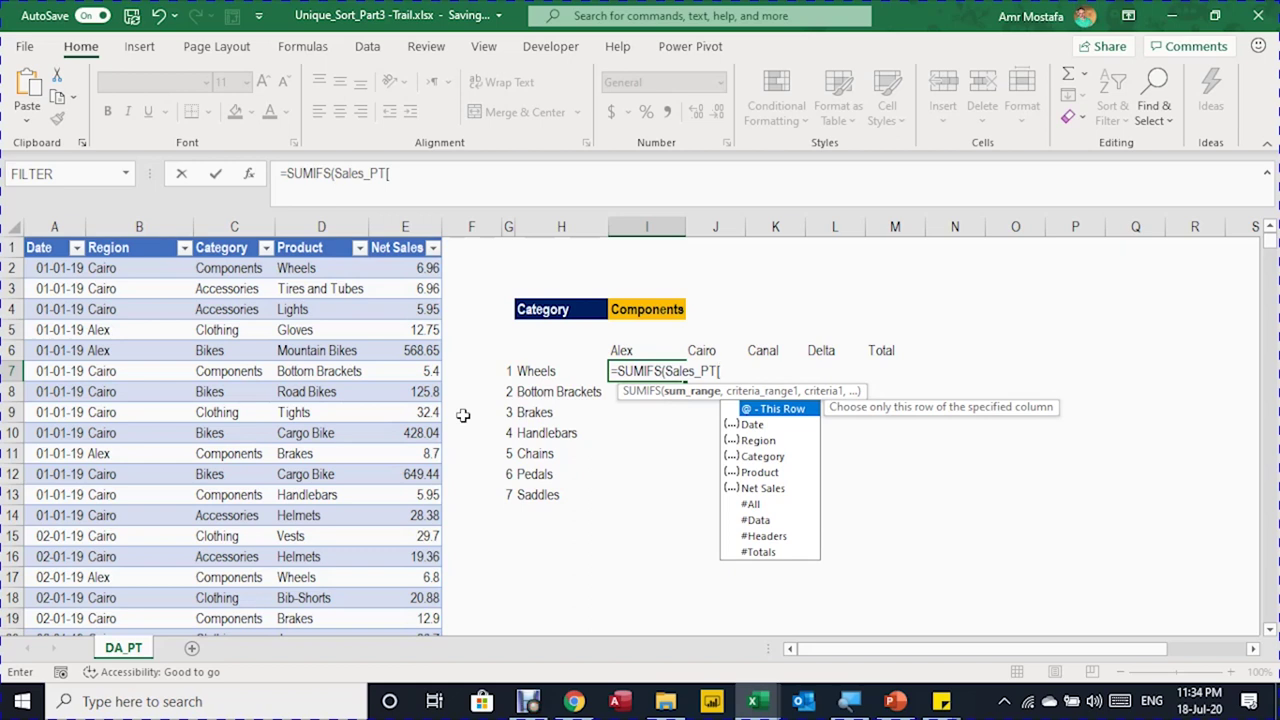
pyautogui.write('ne')
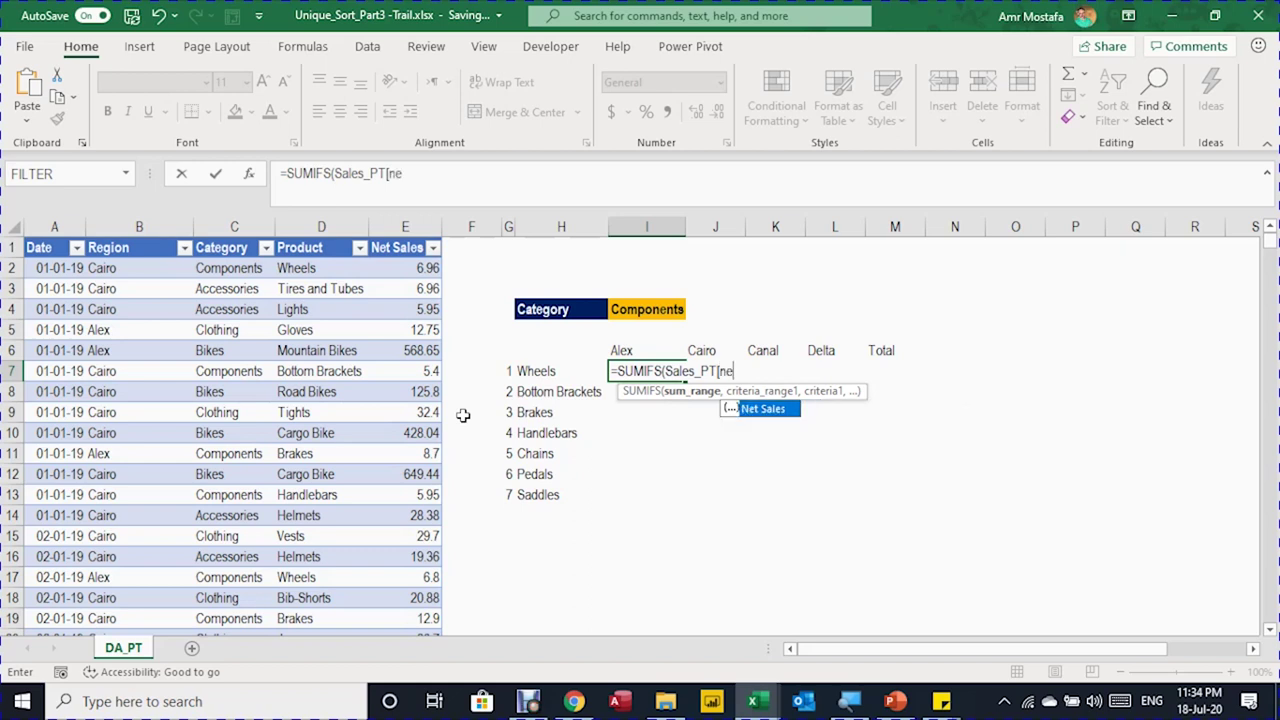
pyautogui.press('Tab')
pyautogui.write(']')
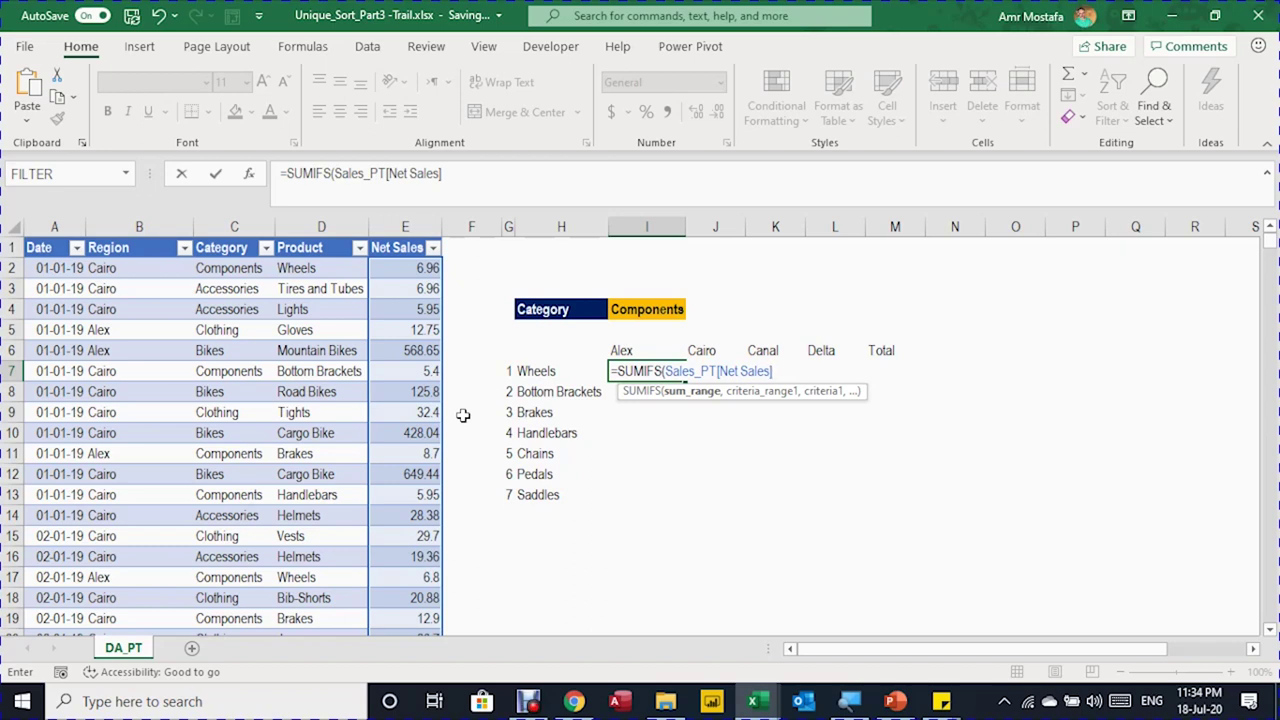
# - Add Sales_PT[Product] as the first criteria range, matched against the whole spilled product list H7#
pyautogui.write(',')
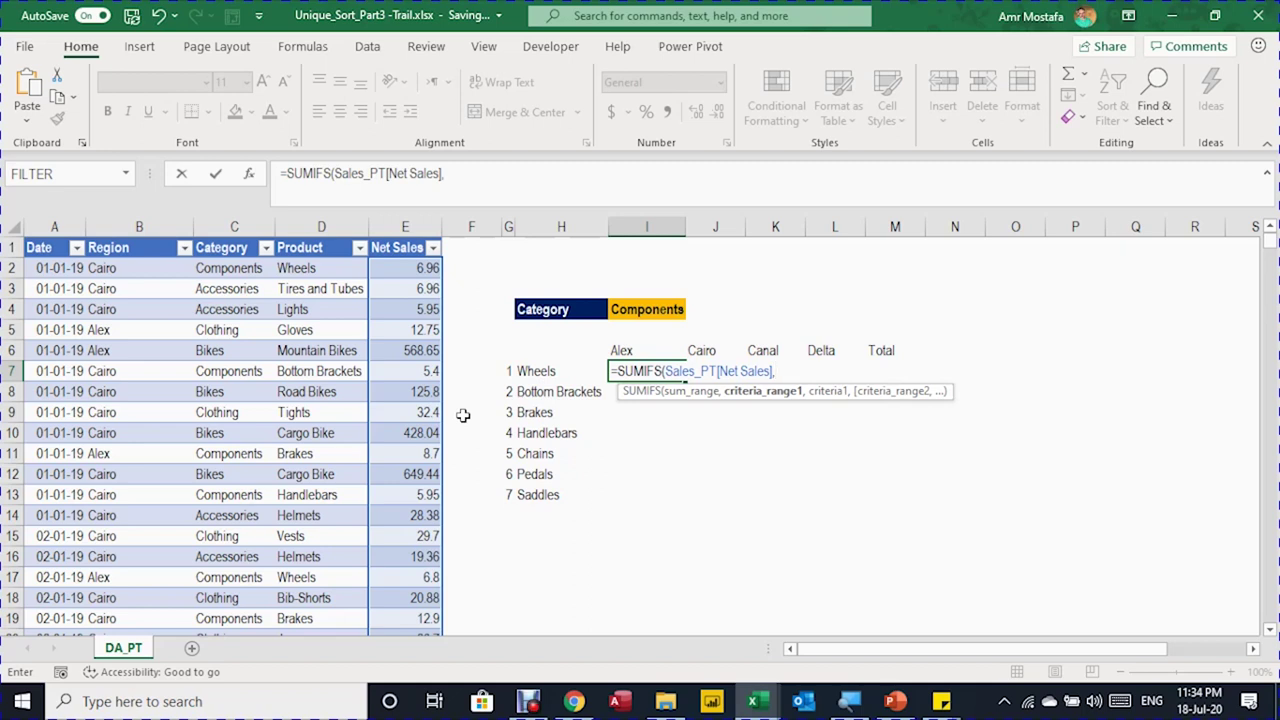
pyautogui.write('sal')
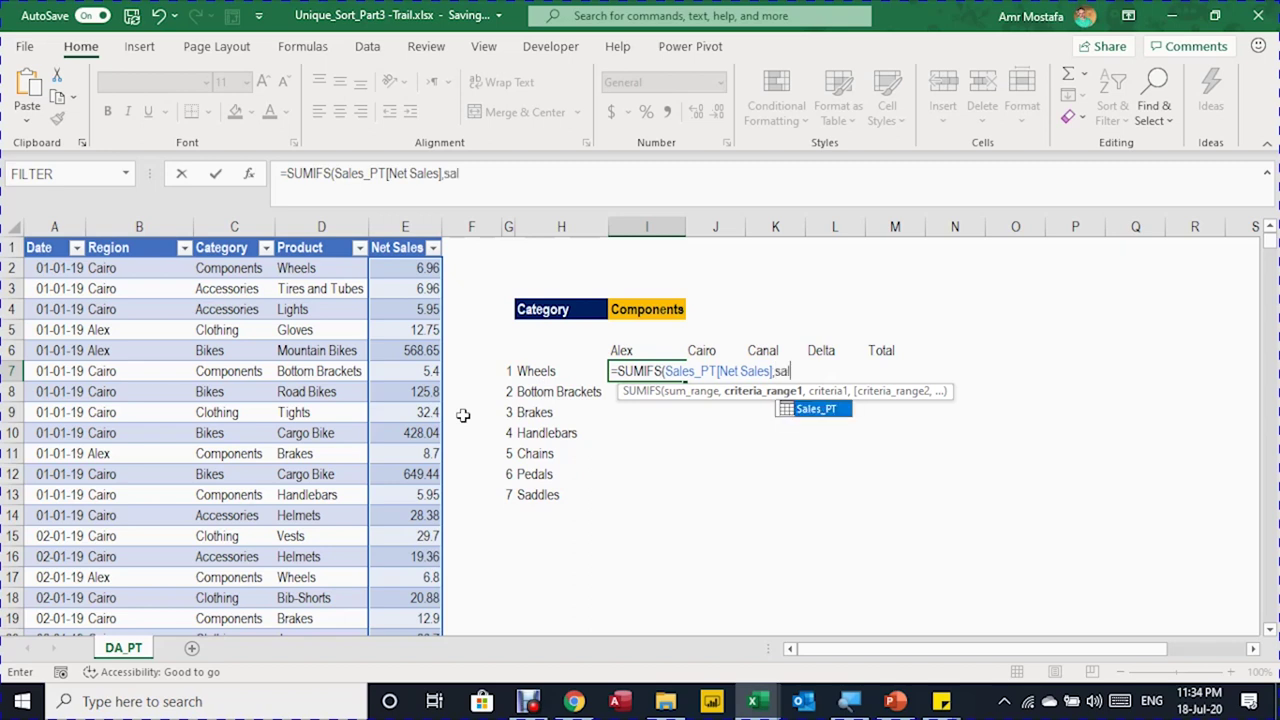
pyautogui.press('Tab')
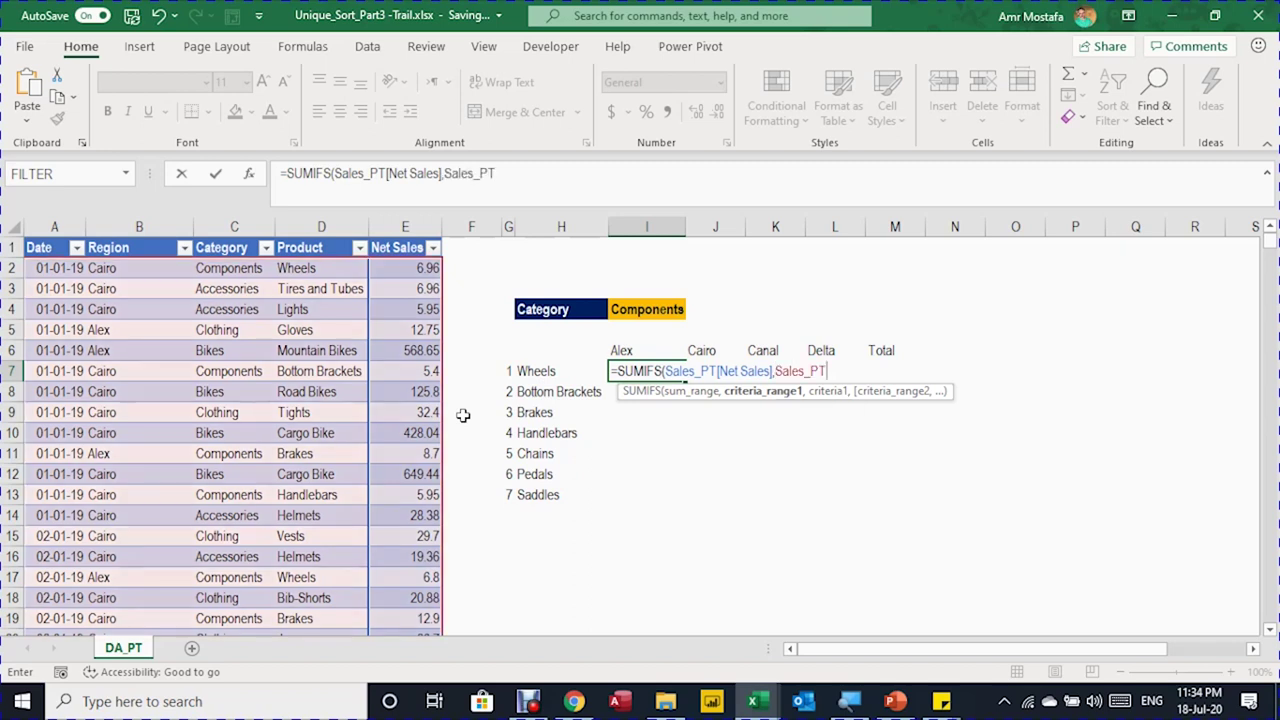
pyautogui.write('[')
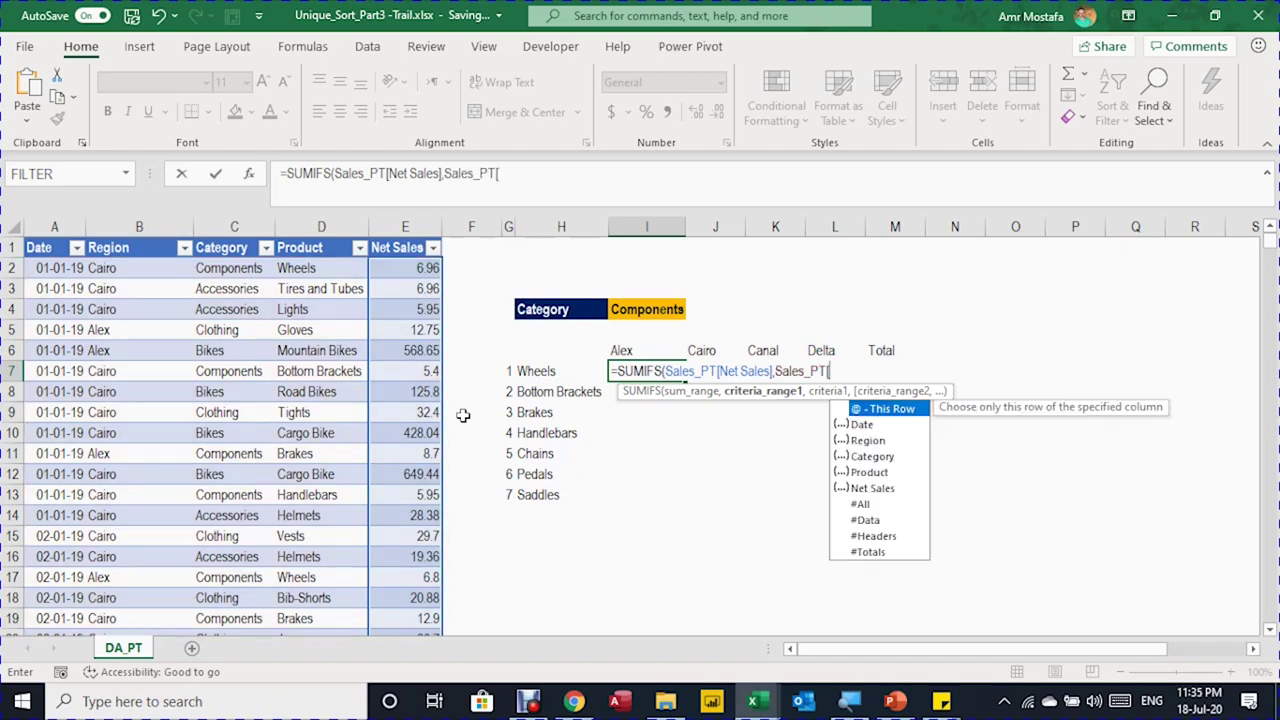
pyautogui.write('pr')
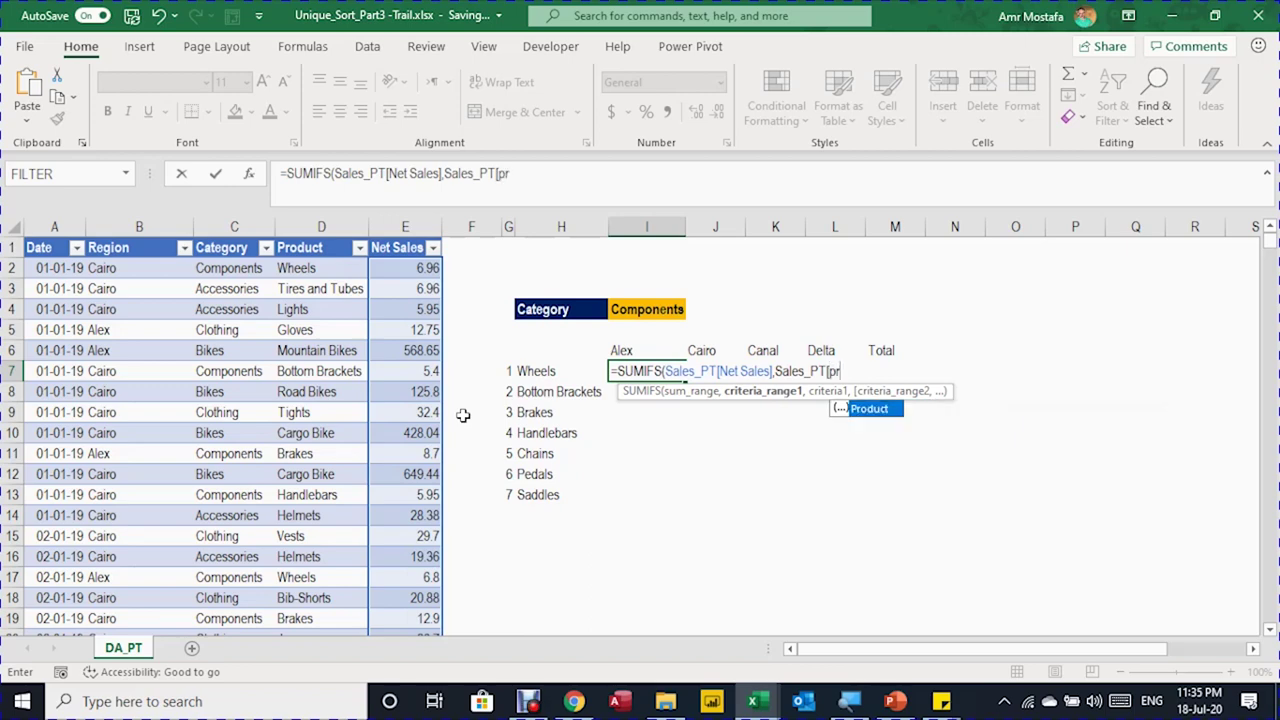
pyautogui.press('Tab')
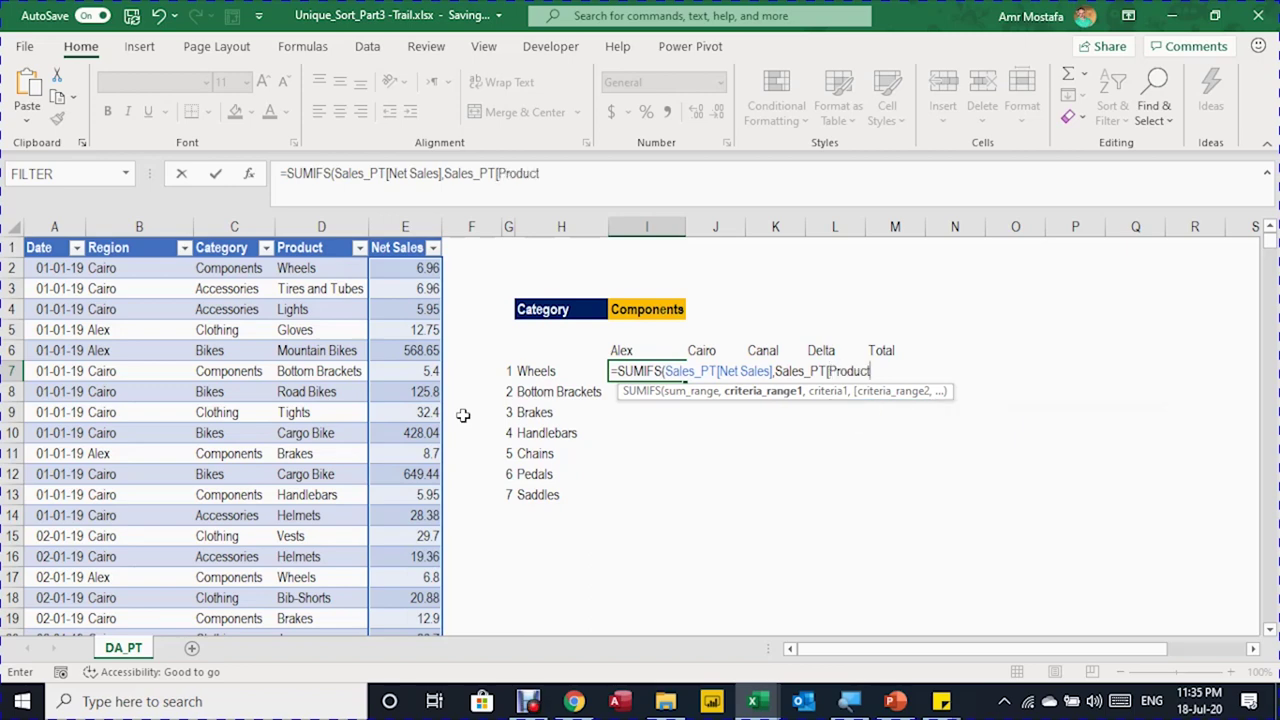
pyautogui.write(']')
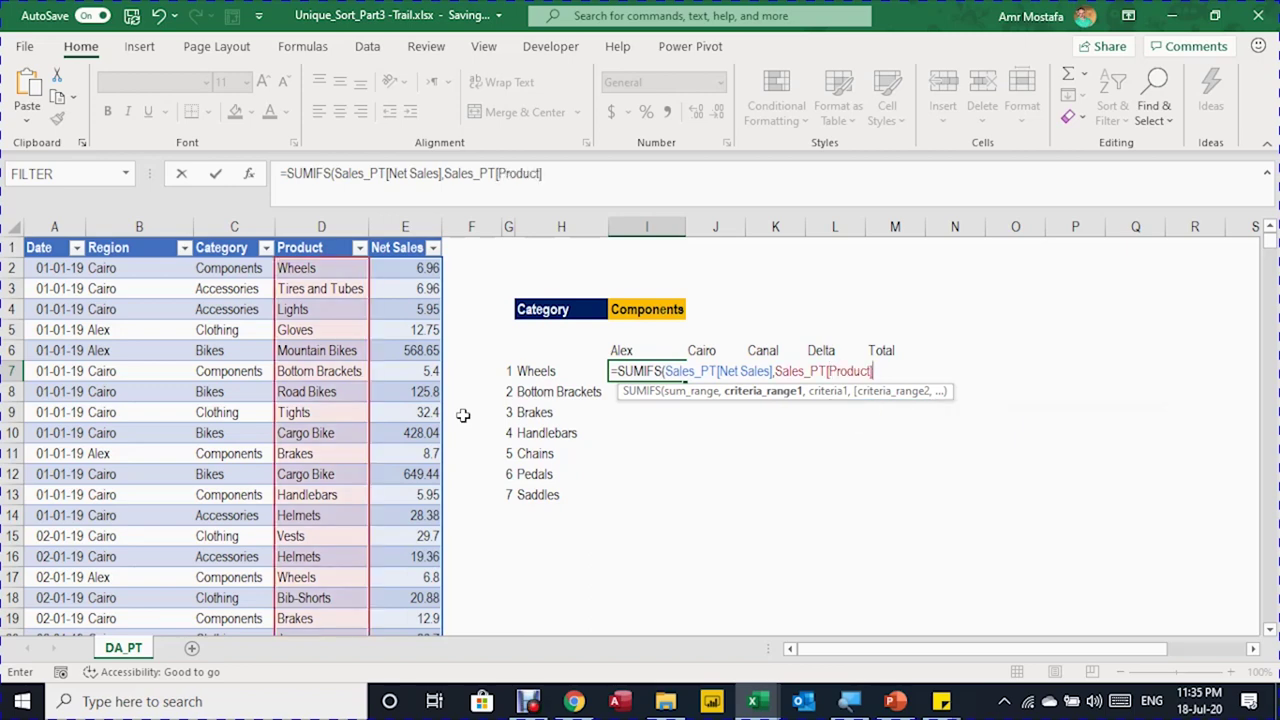
pyautogui.write(',')
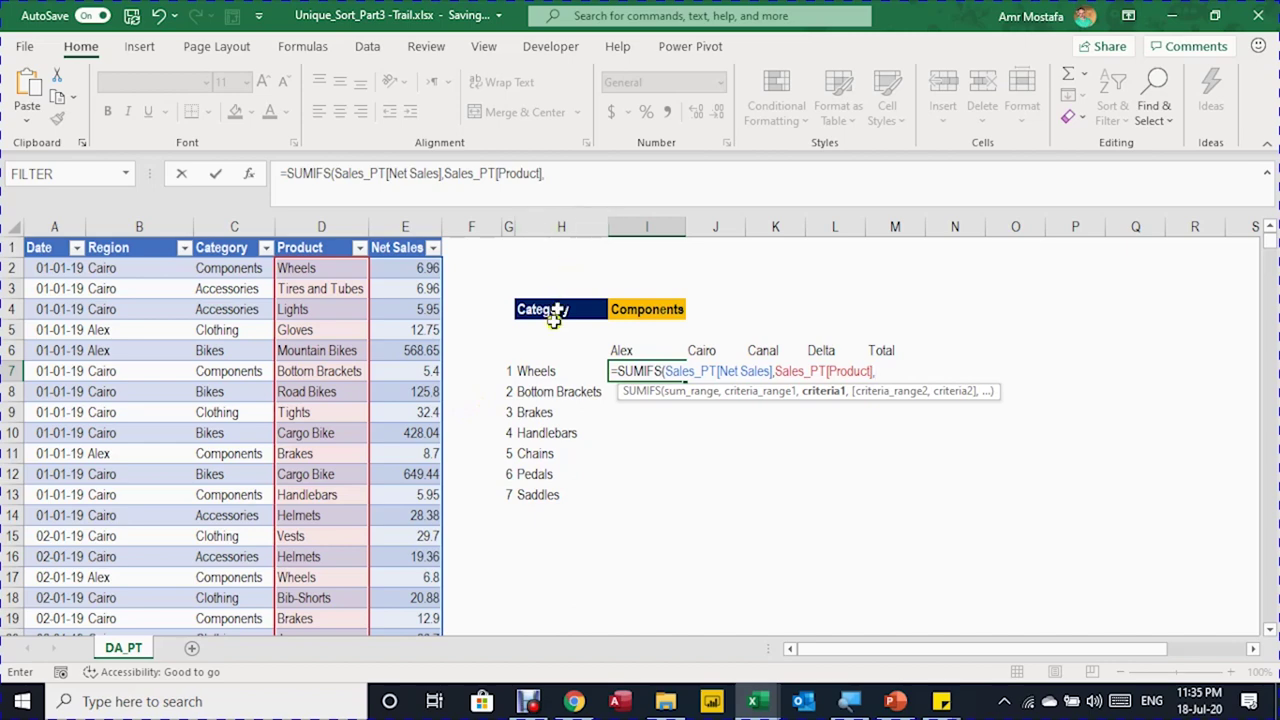
pyautogui.click(537, 371)
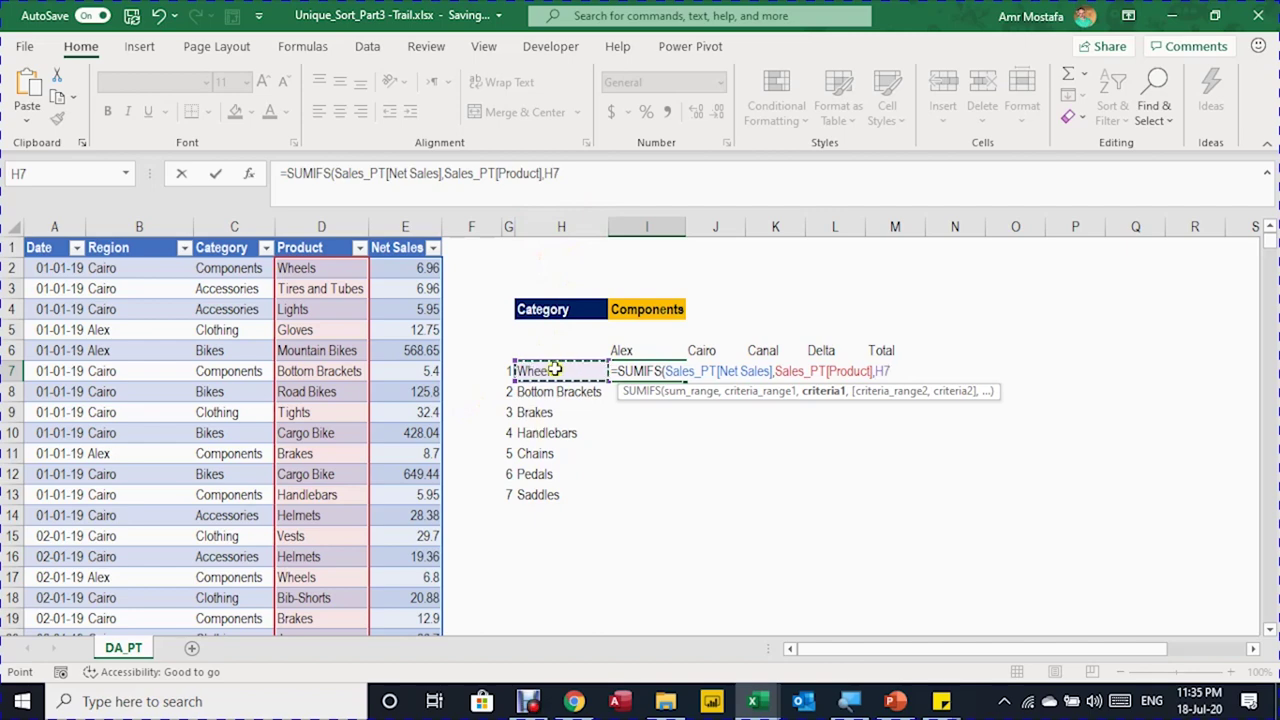
pyautogui.moveTo(540, 371); pyautogui.dragTo(580, 494)
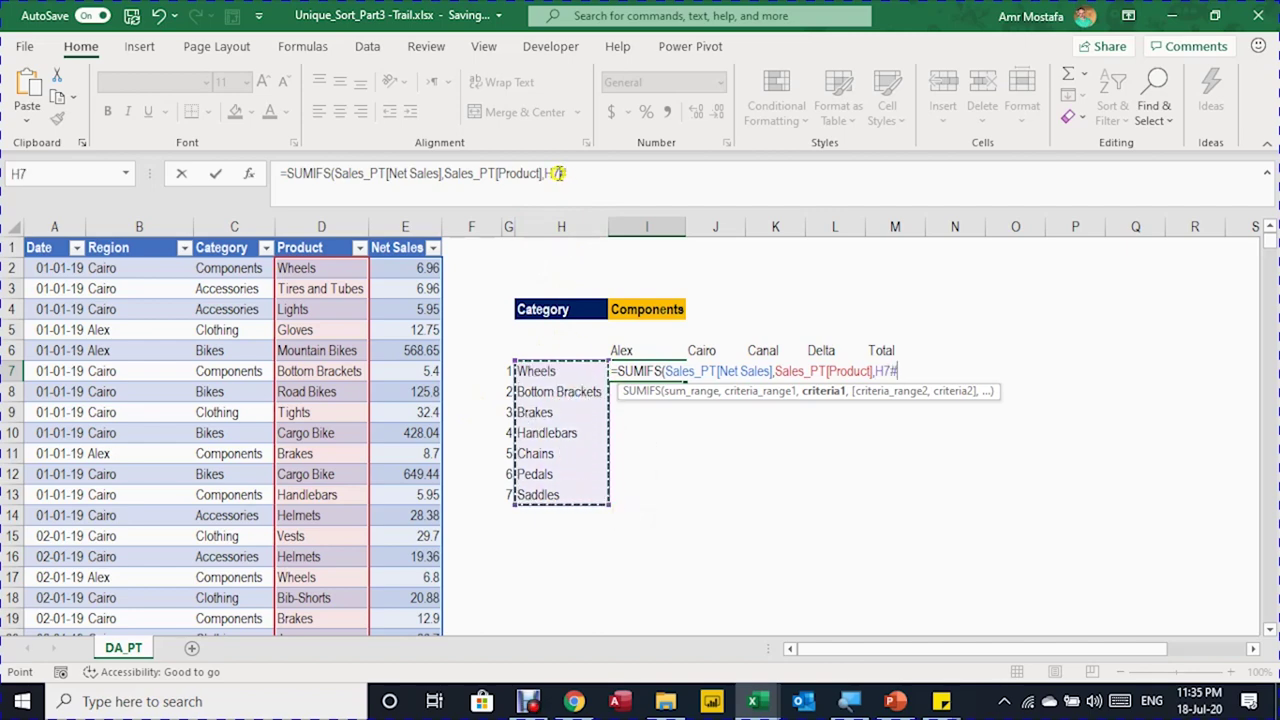
# - Add Sales_PT[Region] as the second criteria range with the spilled headings I6# as its criteria, and complete the SUMIFS formula
pyautogui.click(573, 174)
pyautogui.write(',')
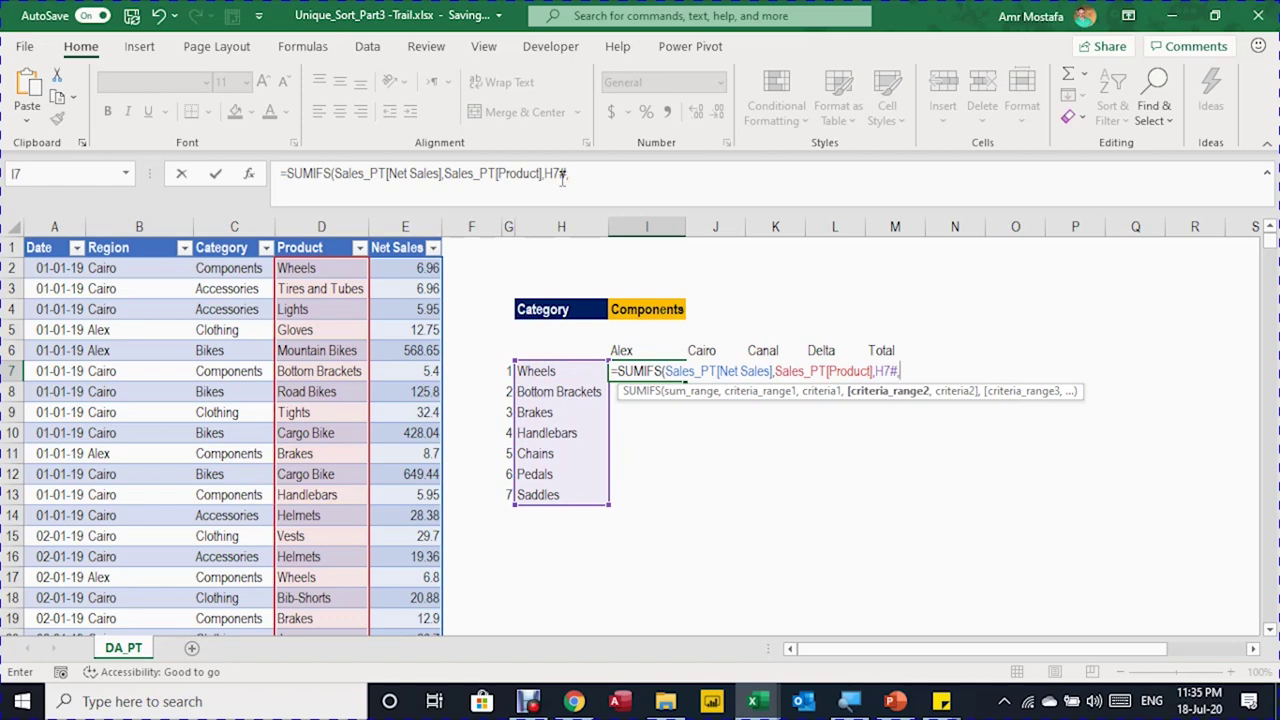
pyautogui.write('sa')
pyautogui.press('Tab')
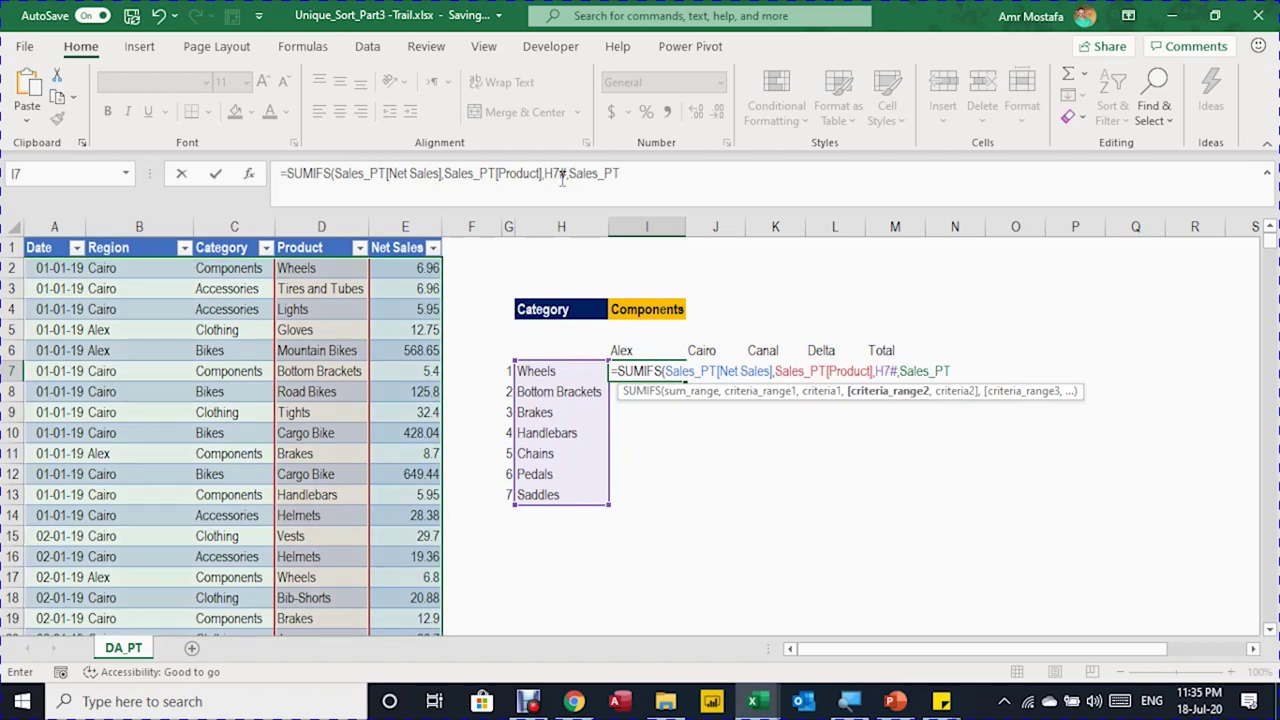
pyautogui.write('[')
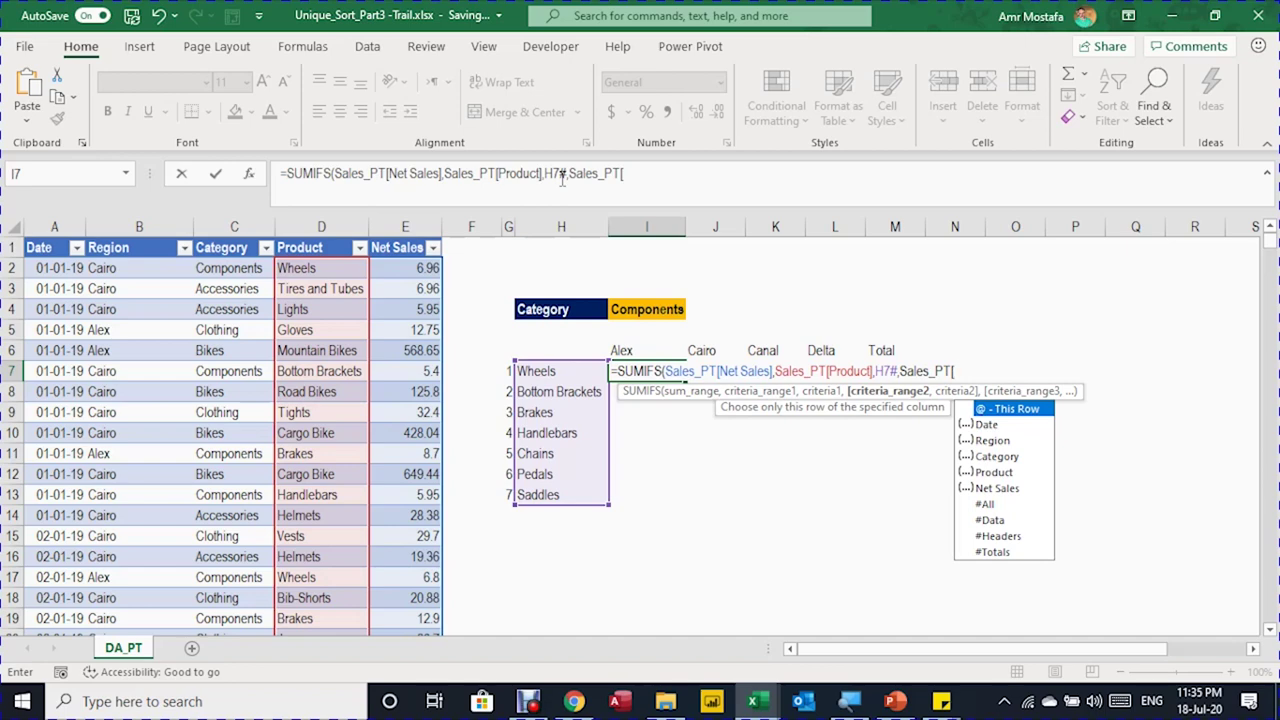
pyautogui.press('Down')
pyautogui.press('Down')
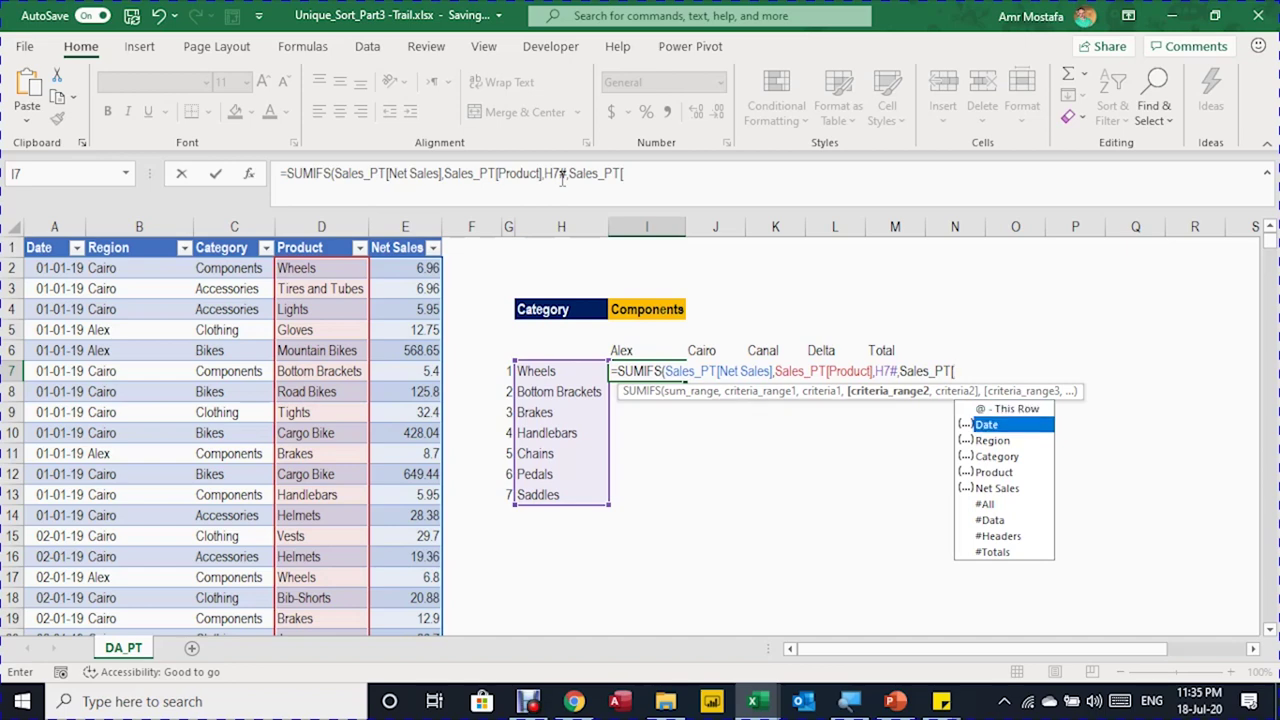
pyautogui.press('Tab')
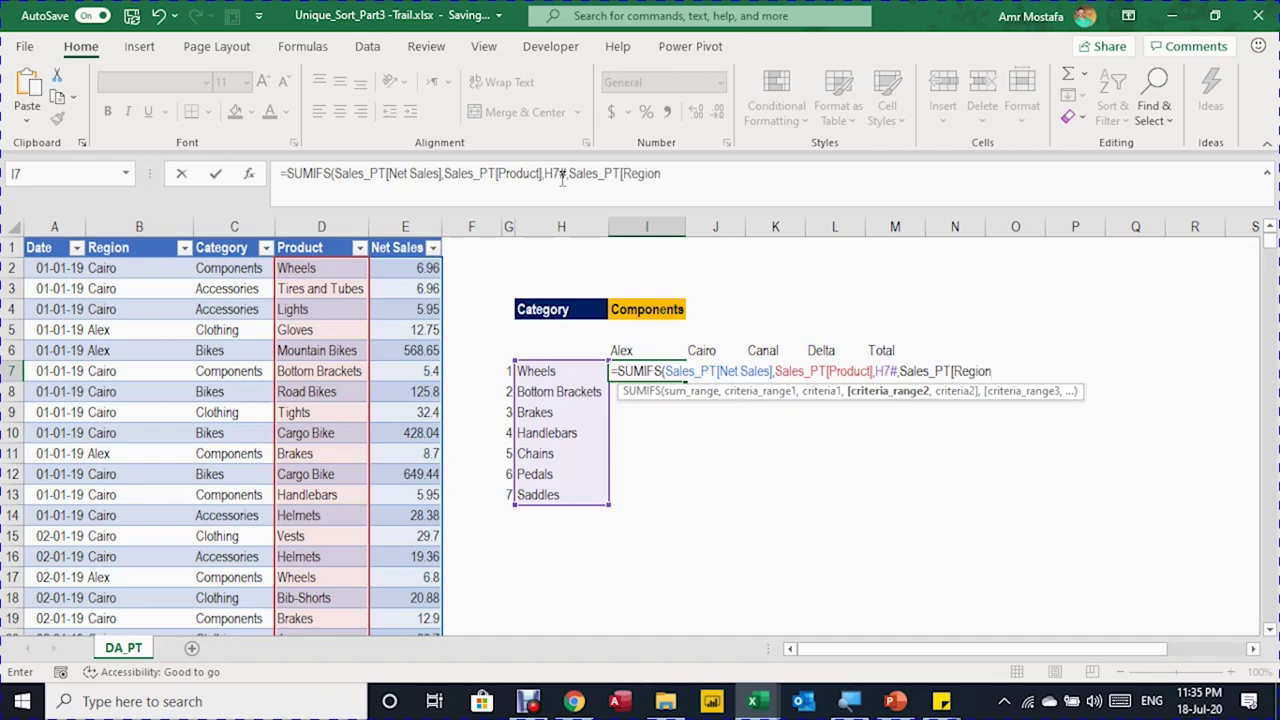
pyautogui.write('],')
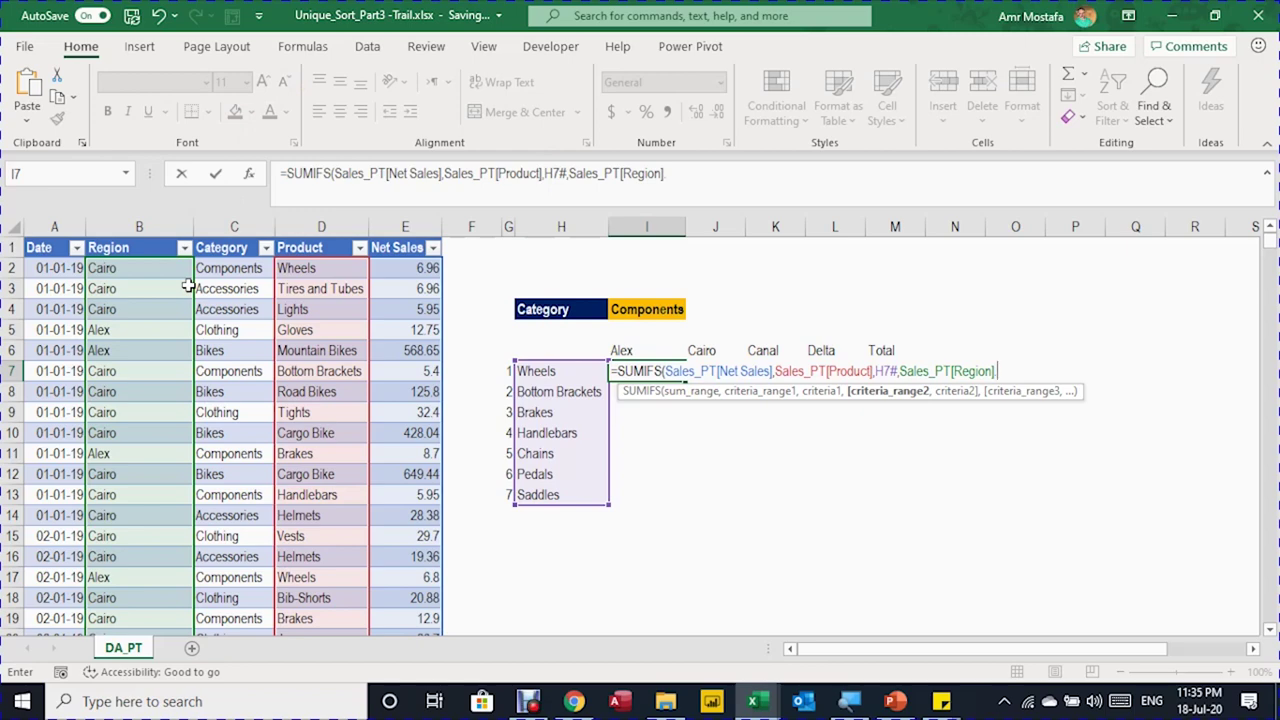
pyautogui.write('i6#')
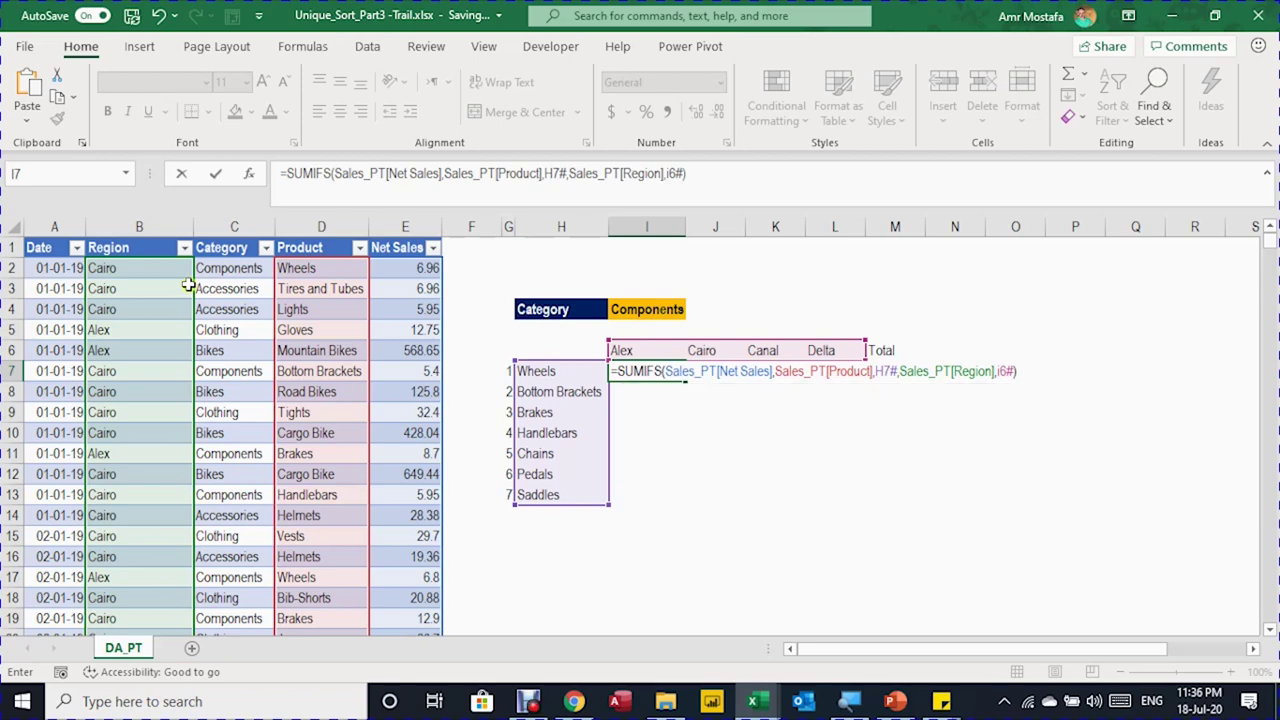
pyautogui.press('Return')
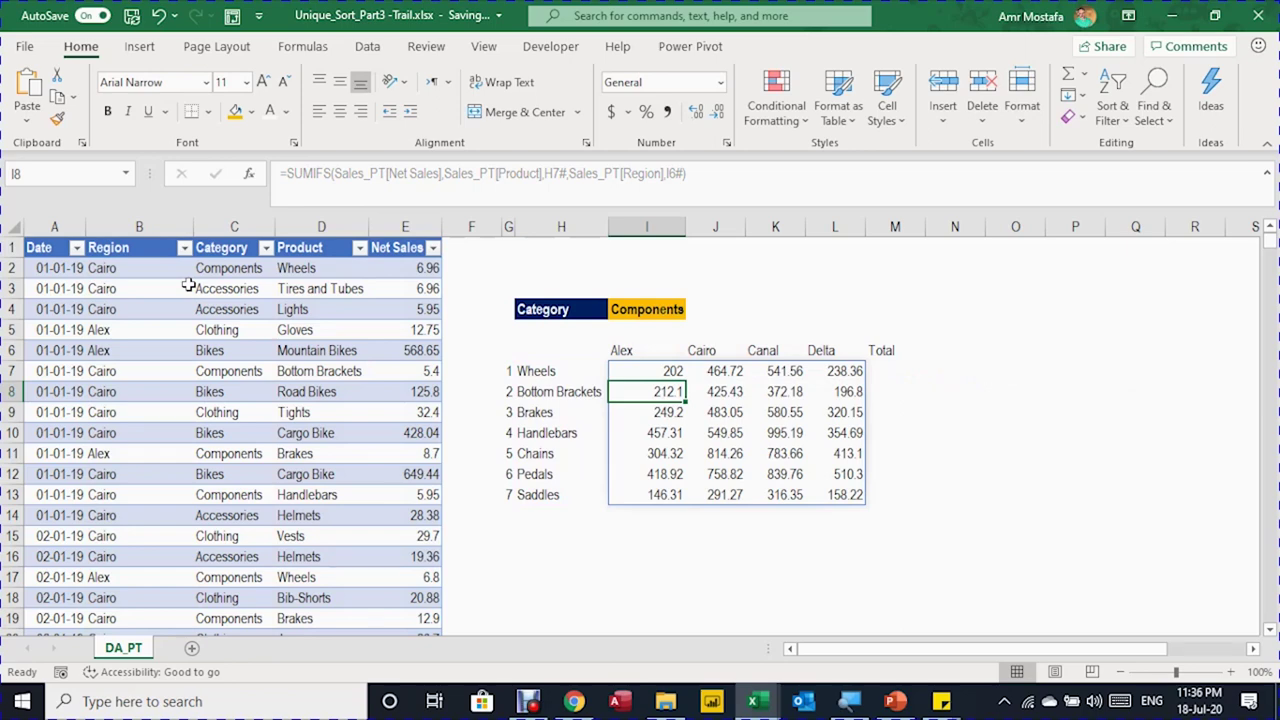
# - Format the value area from I7 through the Total column, including spare rows below the products, as dollar amounts without decimals
pyautogui.press('Up')
pyautogui.hotkey('shift', 'Down')
pyautogui.hotkey('shift', 'Down')
pyautogui.hotkey('shift', 'Down')
pyautogui.hotkey('shift', 'Down')
pyautogui.hotkey('shift', 'Down')
pyautogui.hotkey('shift', 'Down')
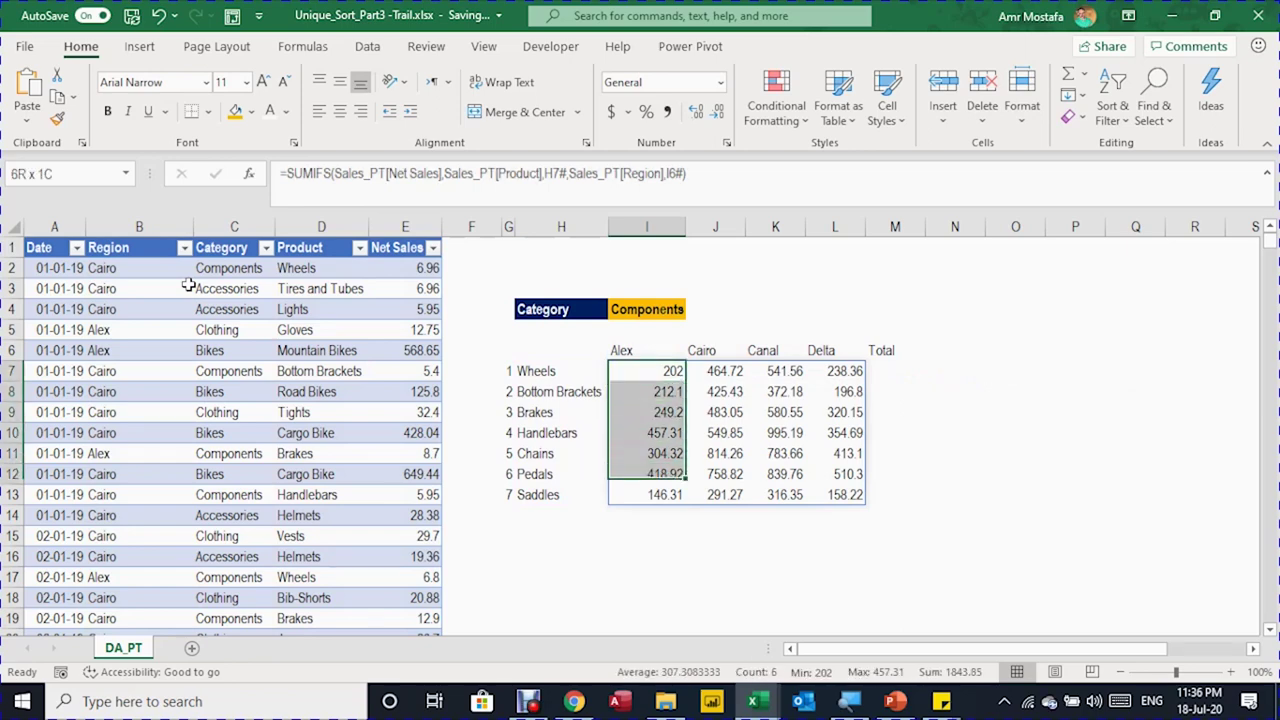
pyautogui.hotkey('ctrl', 'shift', 'Right')
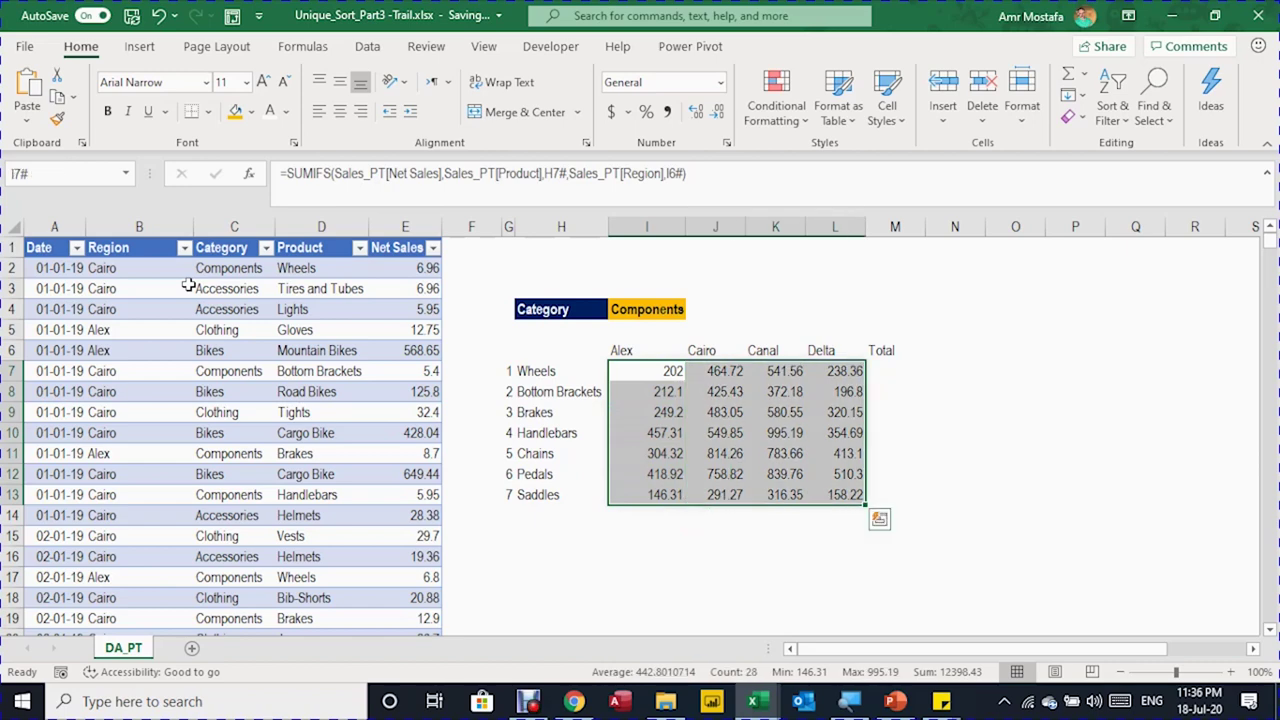
pyautogui.hotkey('shift', 'Down')
pyautogui.hotkey('shift', 'Down')
pyautogui.hotkey('shift', 'Down')
pyautogui.hotkey('shift', 'Down')
pyautogui.hotkey('shift', 'Down')
pyautogui.hotkey('shift', 'Down')
pyautogui.hotkey('shift', 'Down')
pyautogui.hotkey('shift', 'Down')
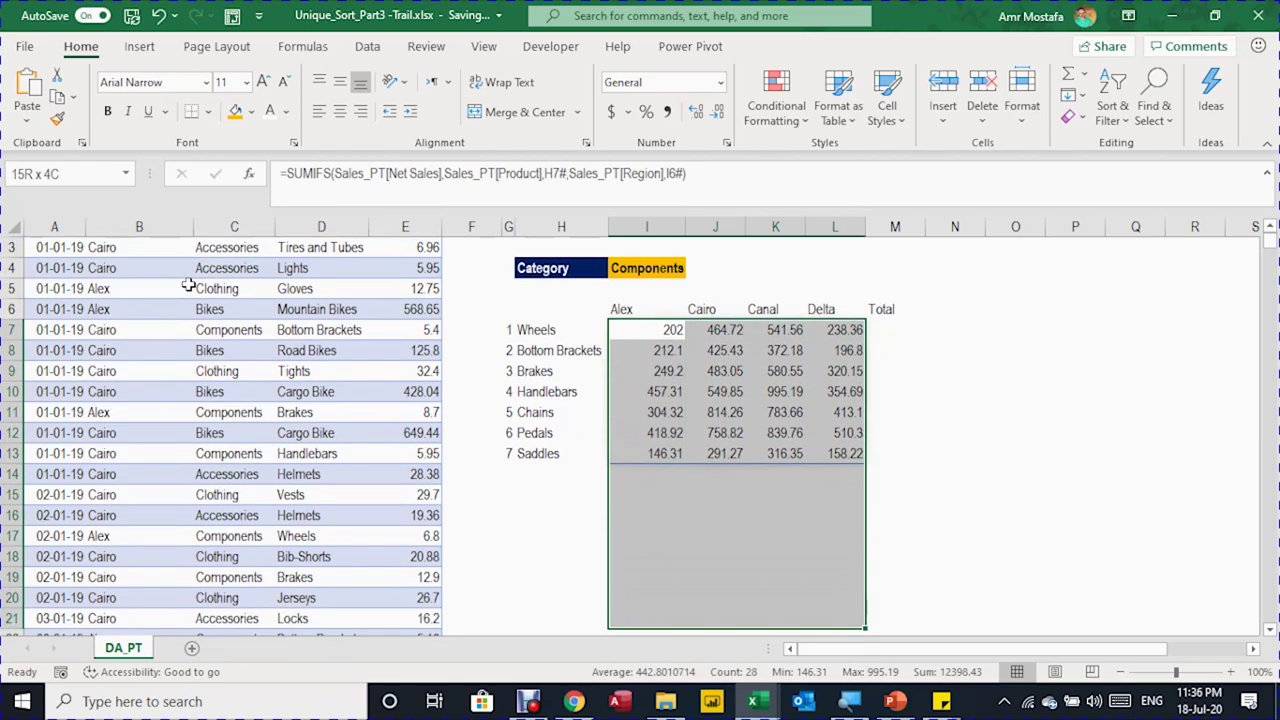
pyautogui.hotkey('shift', 'Down')
pyautogui.hotkey('shift', 'Down')
pyautogui.hotkey('shift', 'Down')
pyautogui.hotkey('shift', 'Down')
pyautogui.hotkey('shift', 'Down')
pyautogui.hotkey('shift', 'Right')
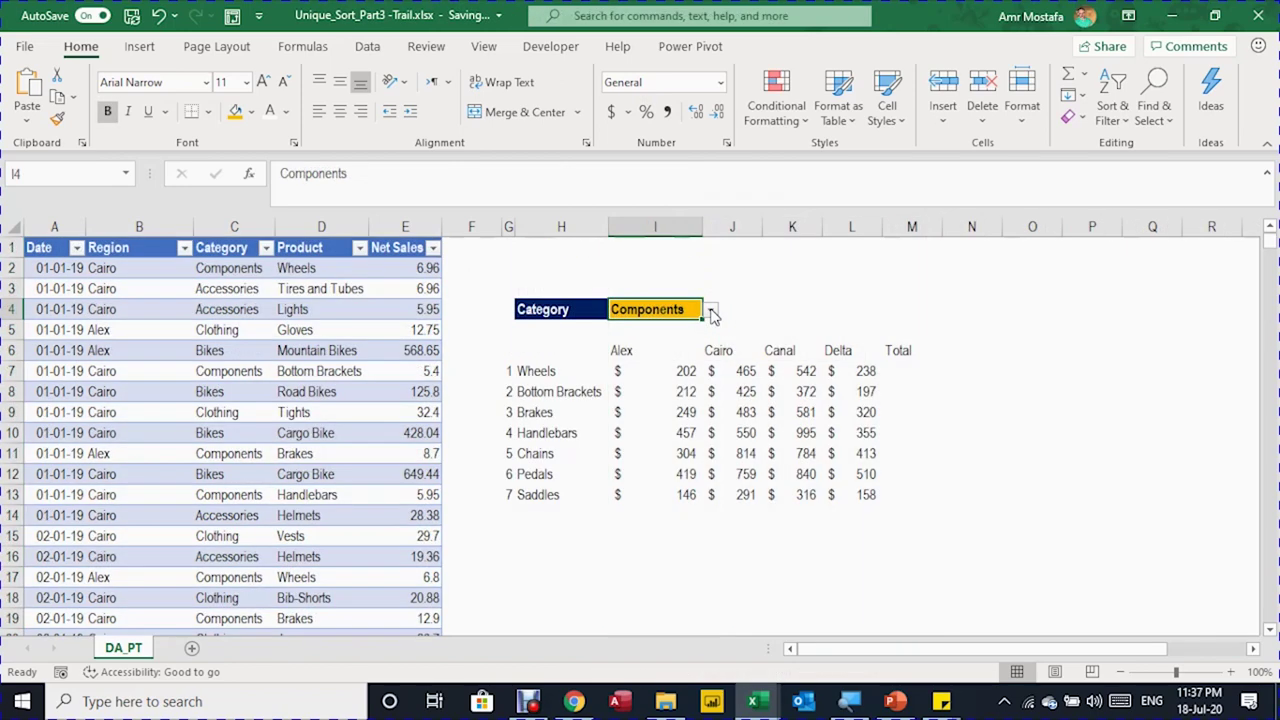
# - Change the report's category in I4 to Bikes
pyautogui.click(711, 310)
pyautogui.click(676, 338)
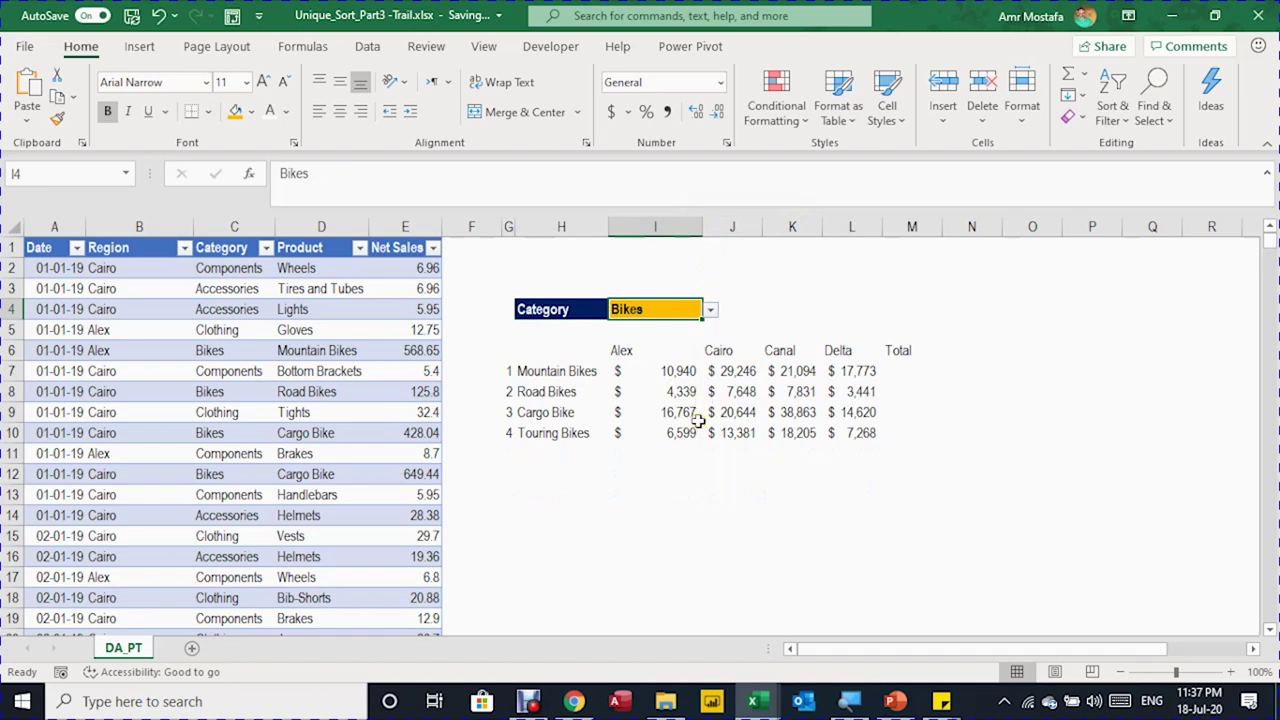
# - Start a SUMIFS formula in M7 under the Total heading with Sales_PT[Net Sales] as the sum range
pyautogui.click(908, 371)
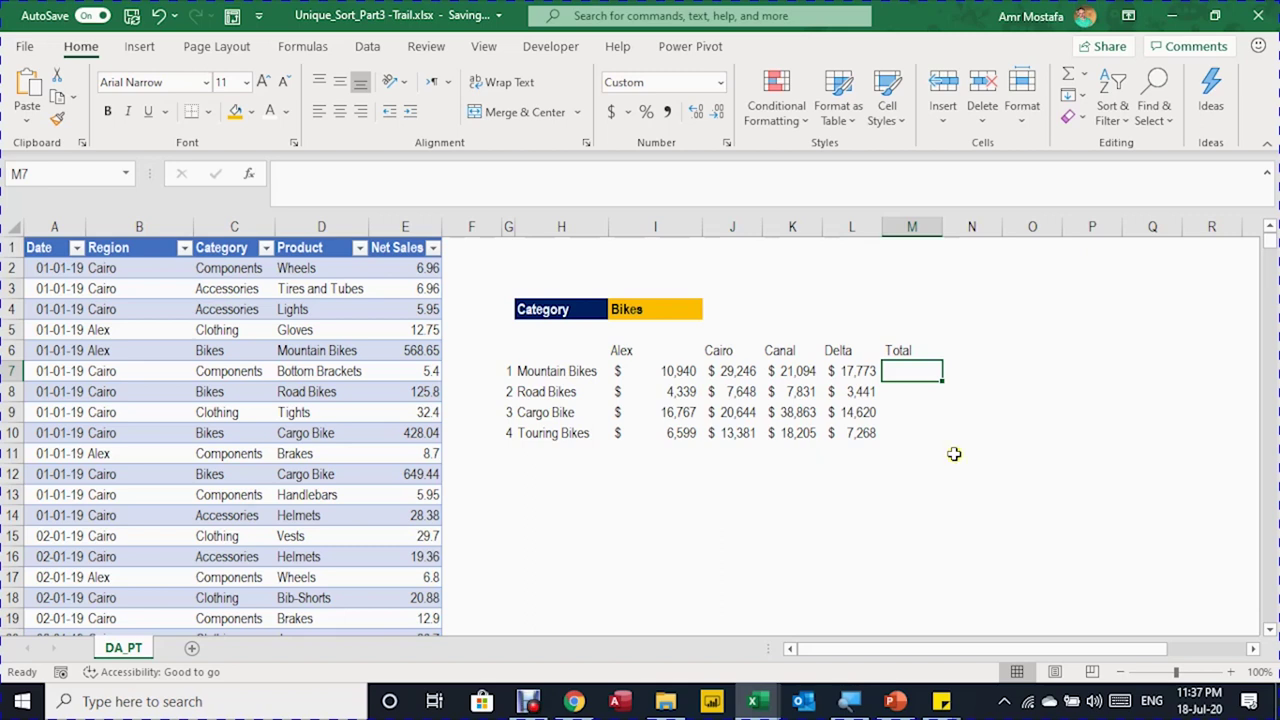
pyautogui.write('=')
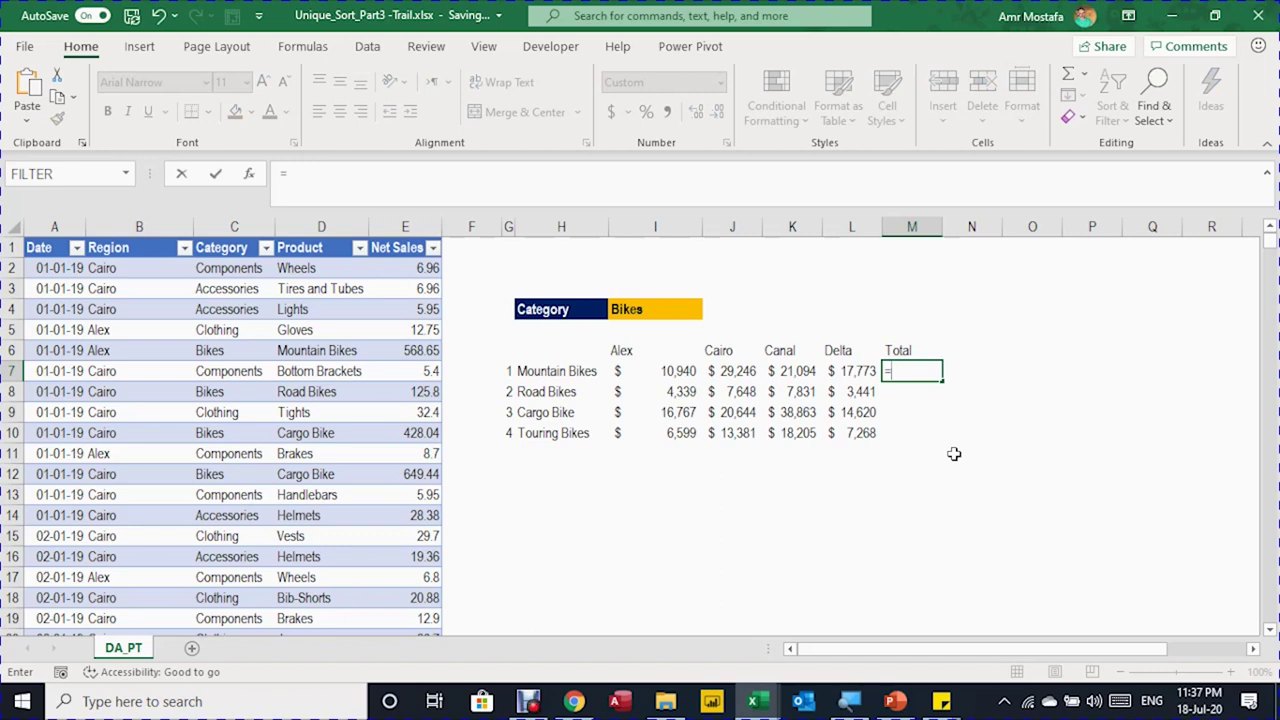
pyautogui.write('sumifs(')
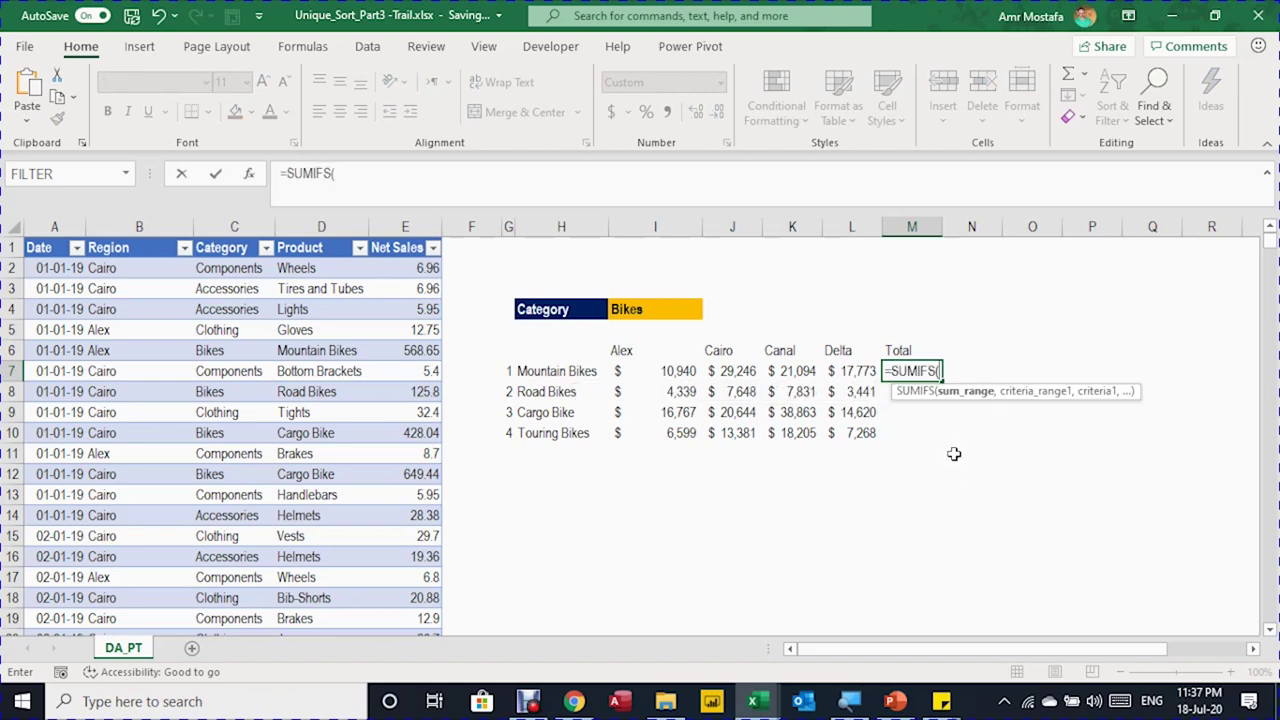
pyautogui.write('ne')
pyautogui.press('BackSpace')
pyautogui.press('BackSpace')
pyautogui.write('sal')
pyautogui.press('Tab')
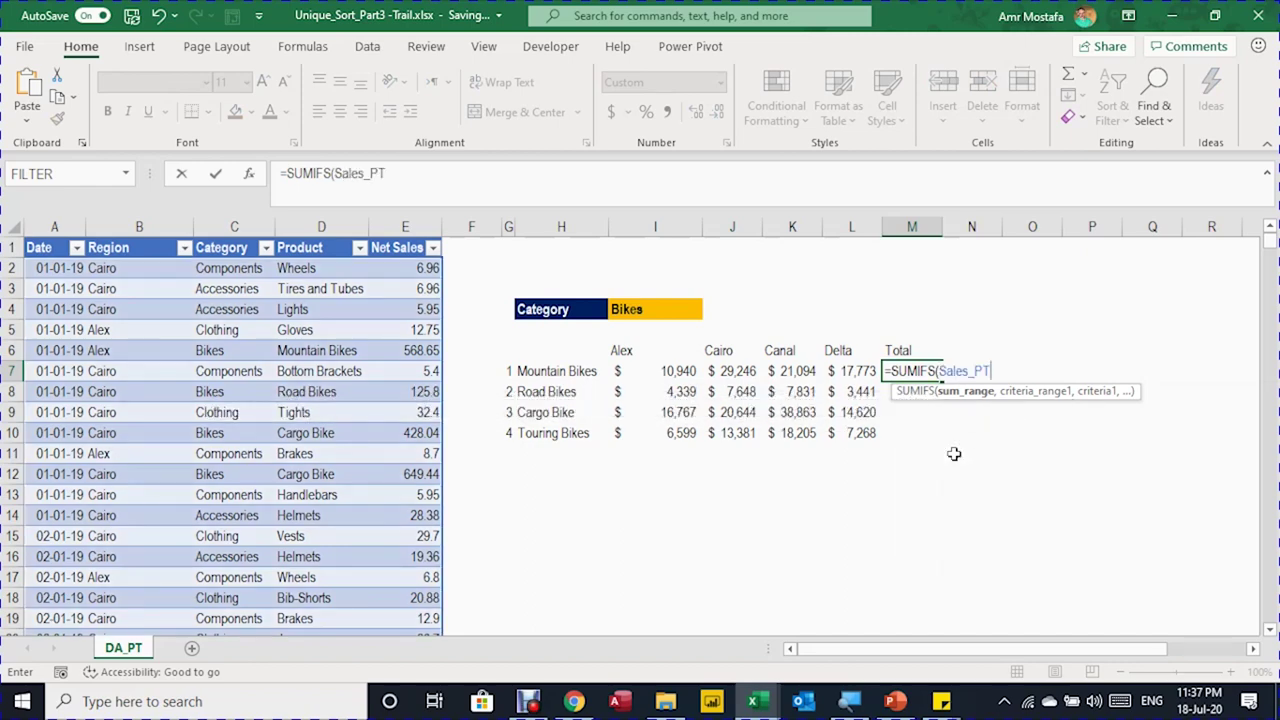
pyautogui.write('[ne')
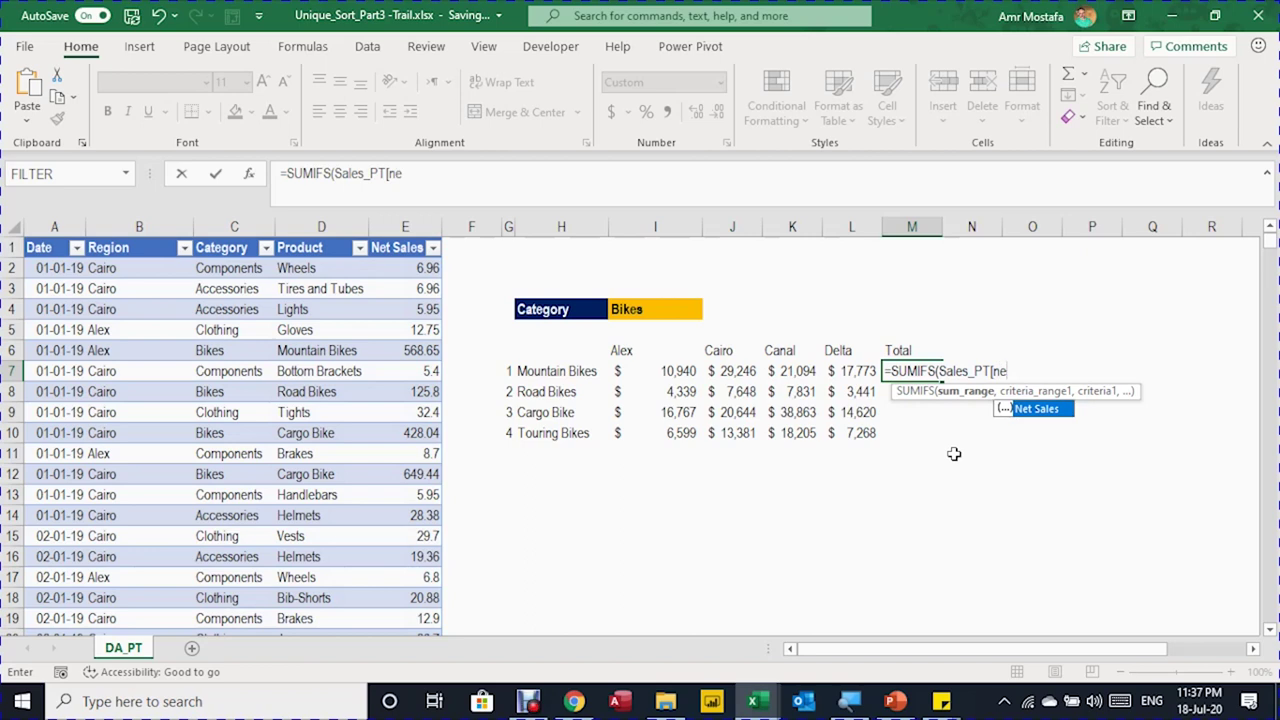
pyautogui.press('Tab')
pyautogui.write(']')
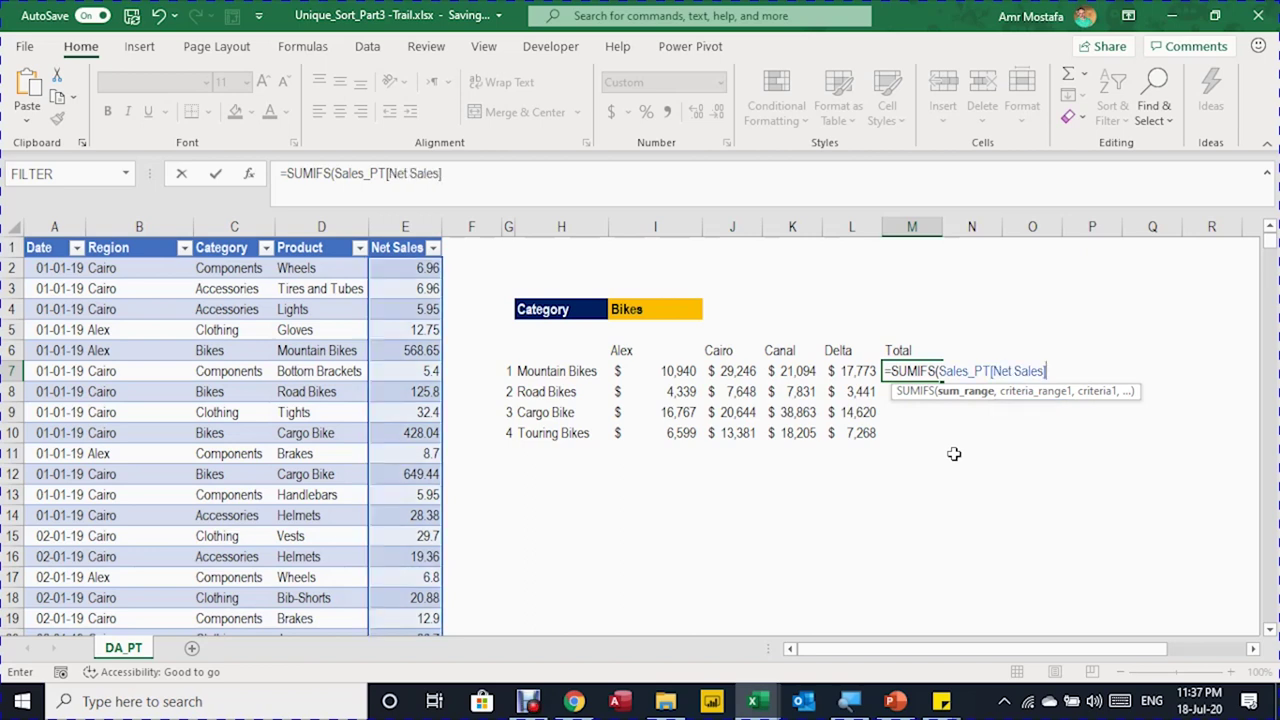
# - Add Sales_PT[Product] as the criteria range with the spilled products H7# as its criteria, and complete the Total formula
pyautogui.write(',')
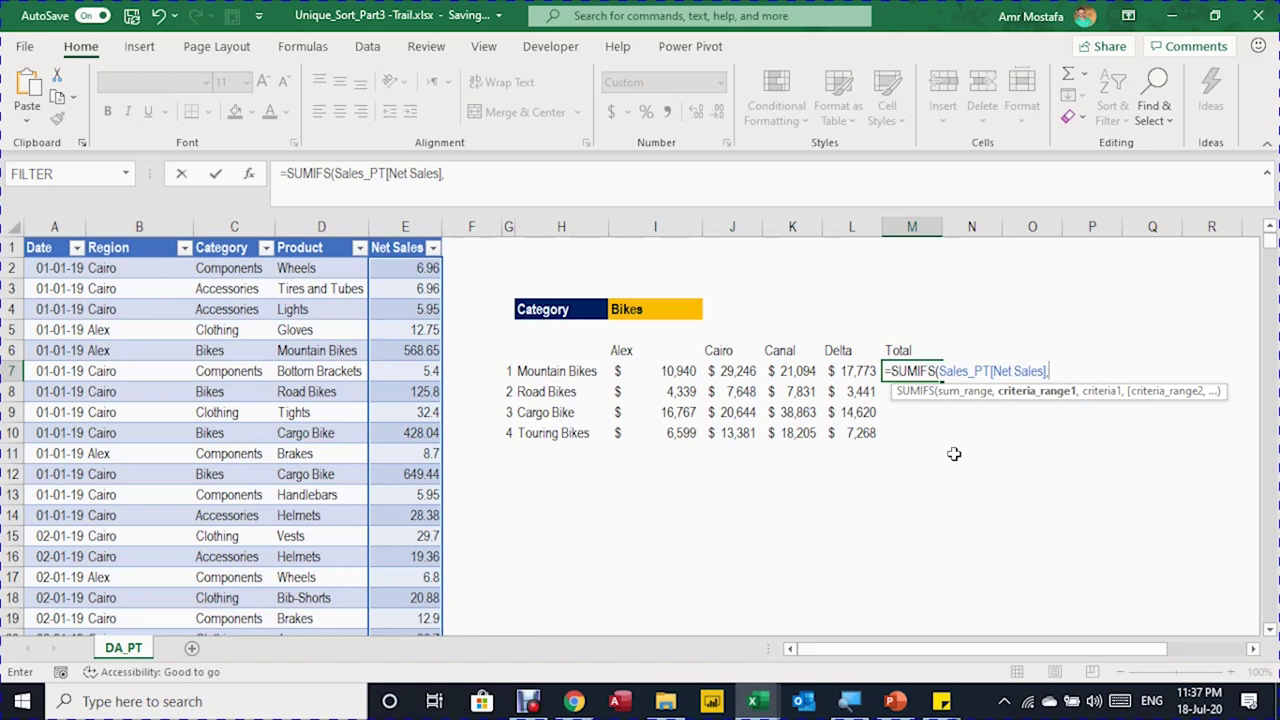
pyautogui.write('Sales_PT')
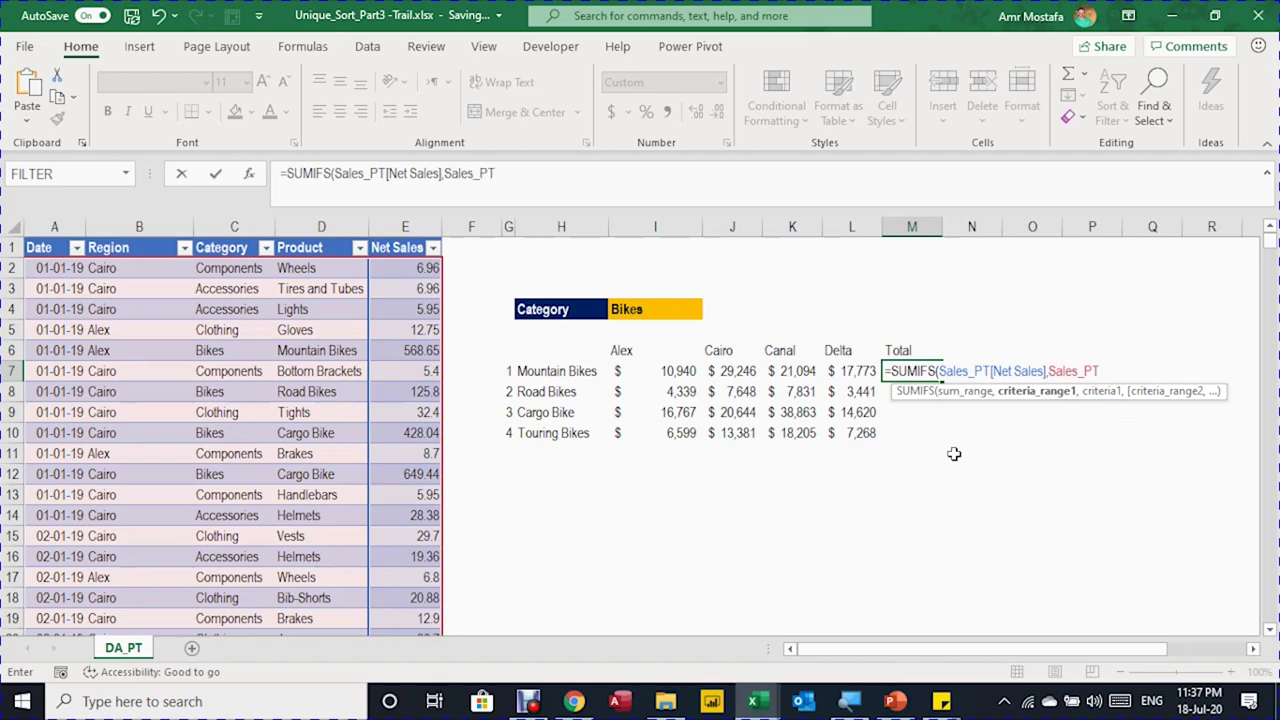
pyautogui.write('[')
pyautogui.write('Product')
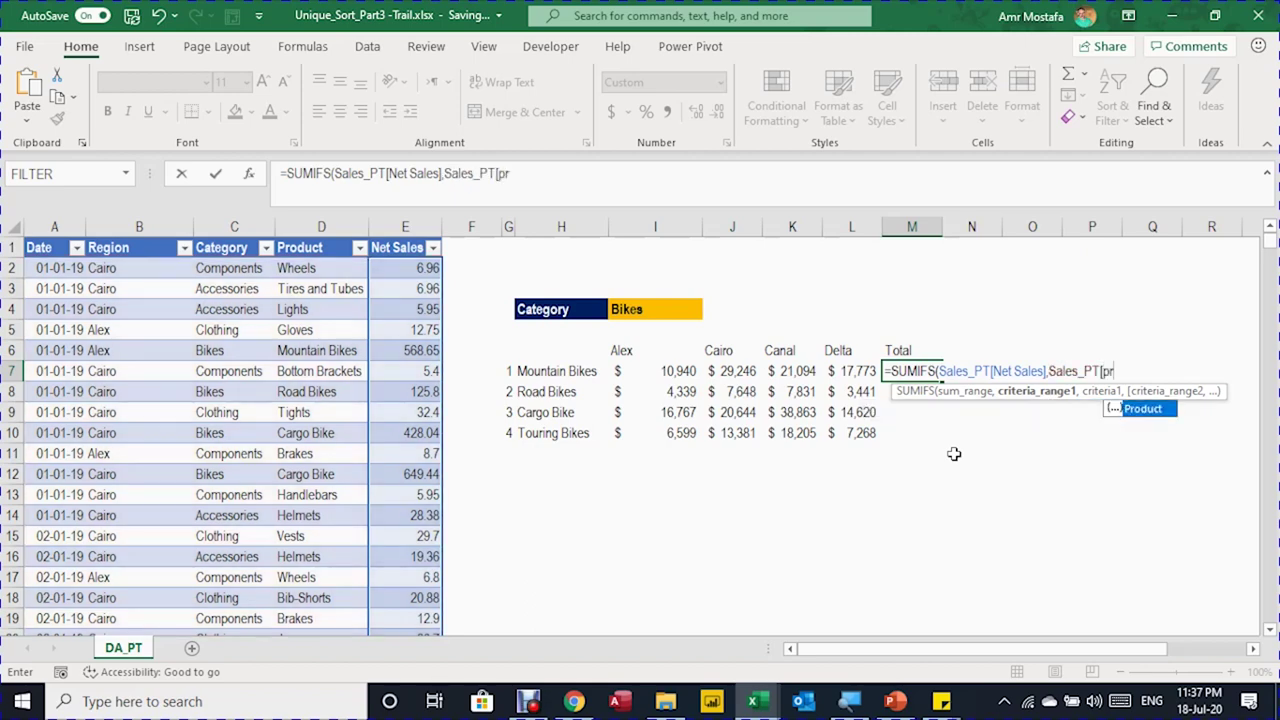
pyautogui.write(']')
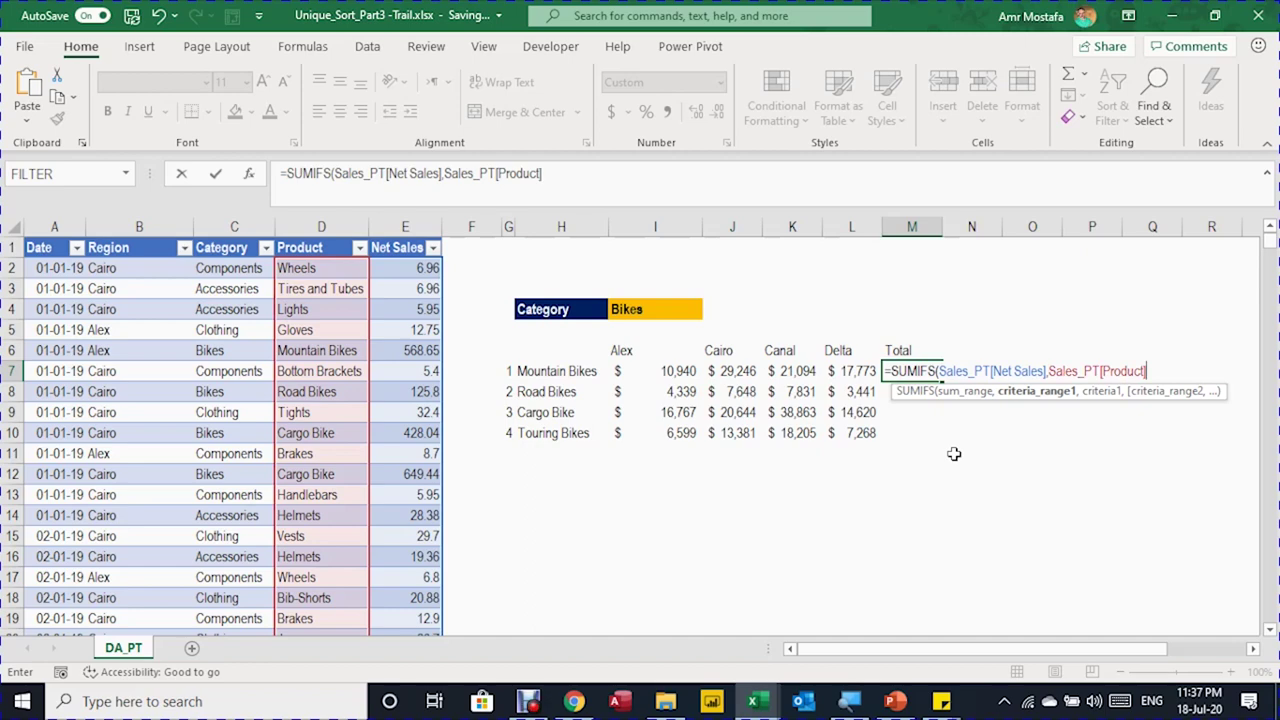
pyautogui.write(',')
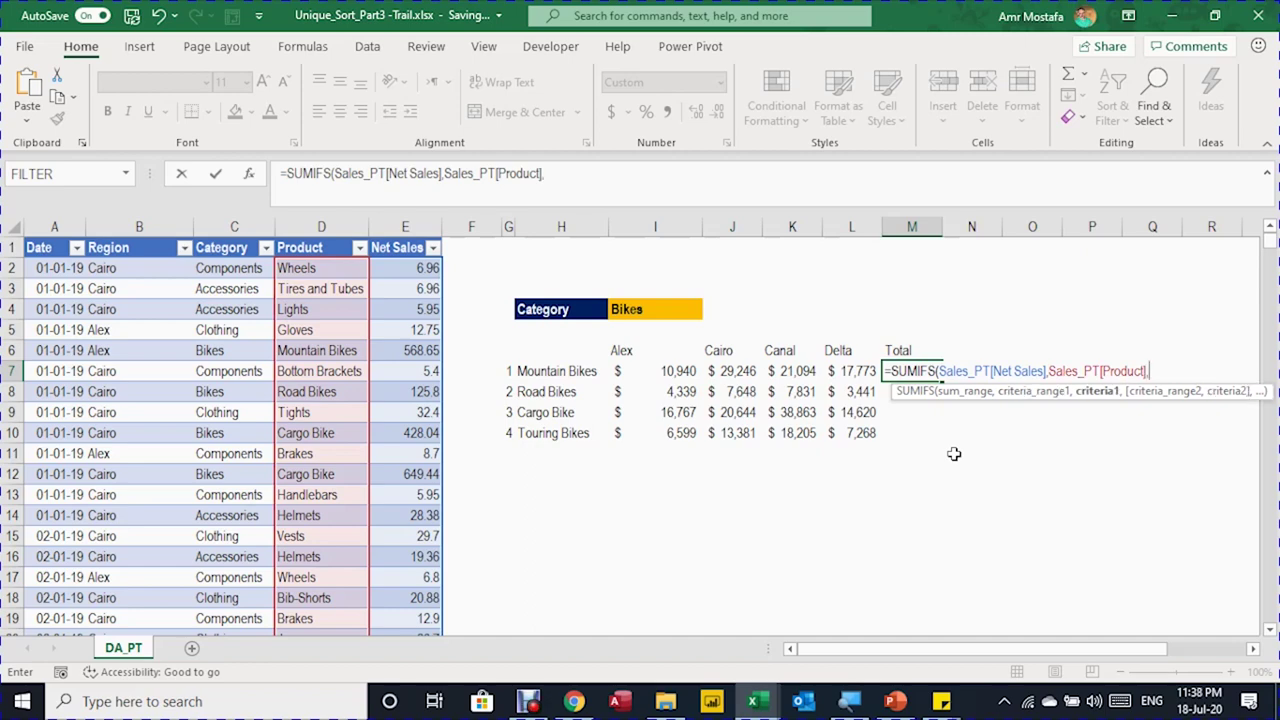
pyautogui.write('h7#')
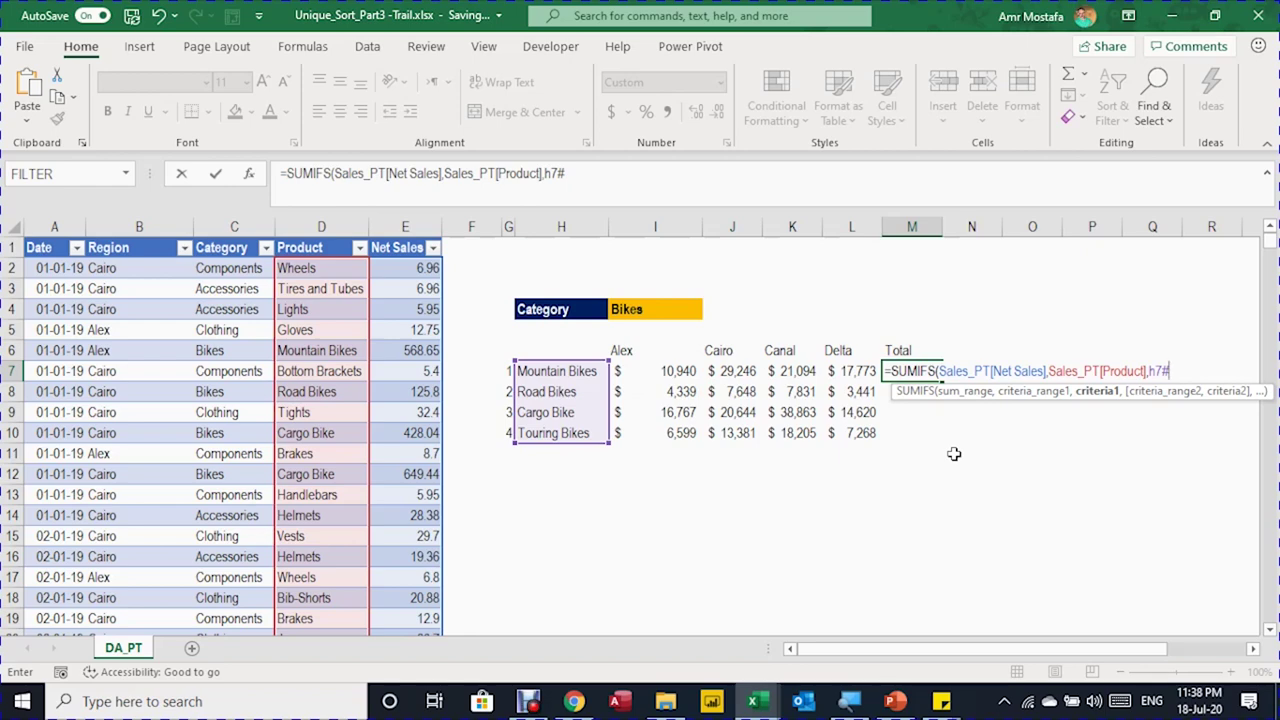
pyautogui.write(')')
pyautogui.press('Return')
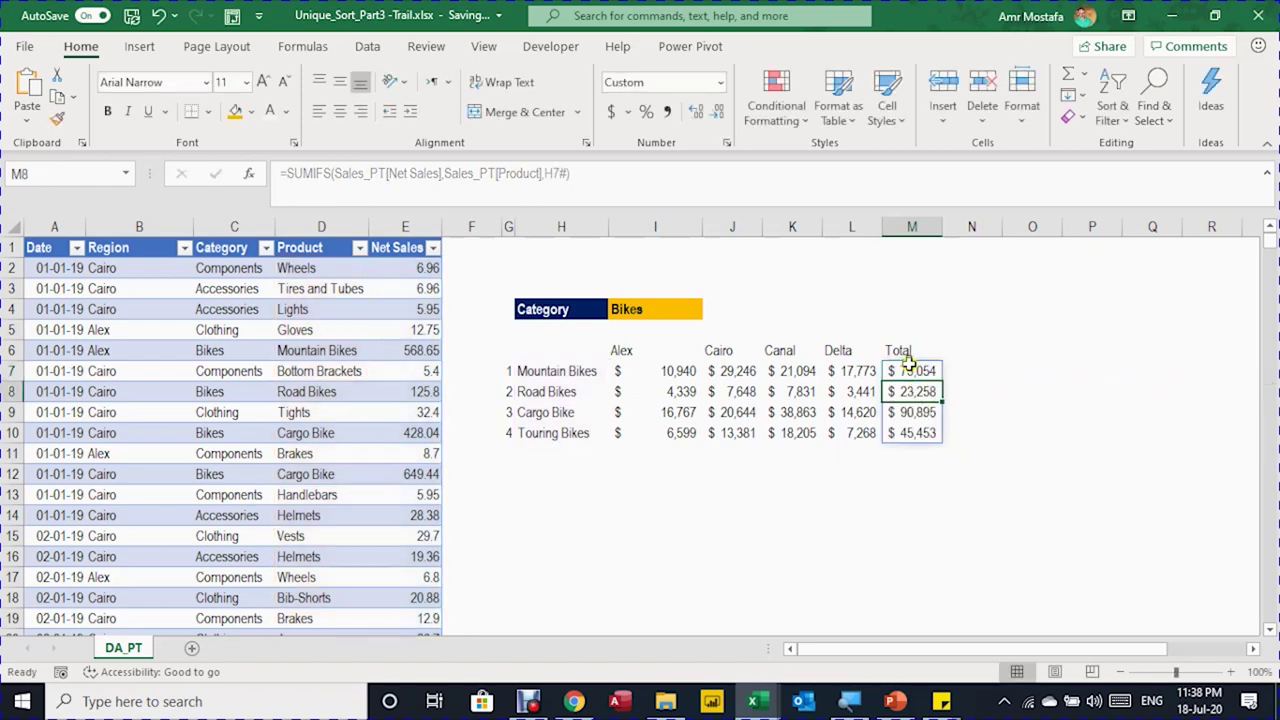
# - Change the category in I4 to Accessories and check the product totals against the summed regional values for both categories
pyautogui.moveTo(691, 371); pyautogui.dragTo(840, 372)
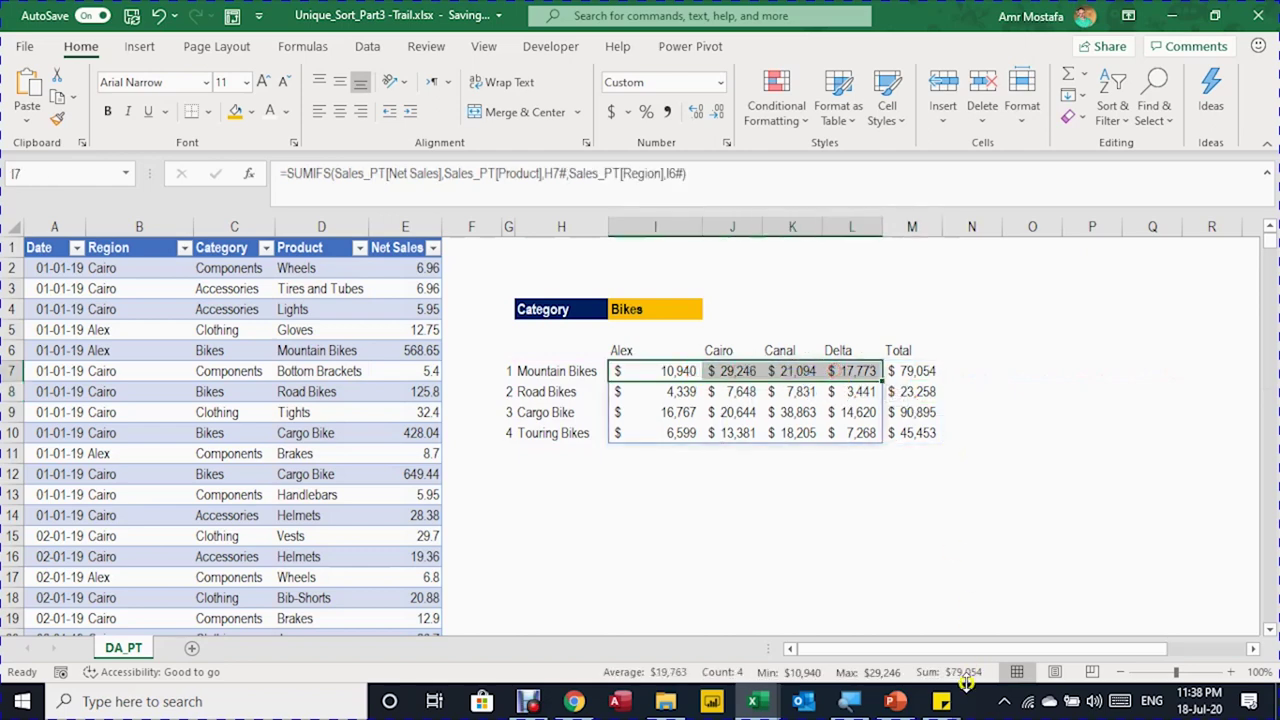
pyautogui.click(686, 309)
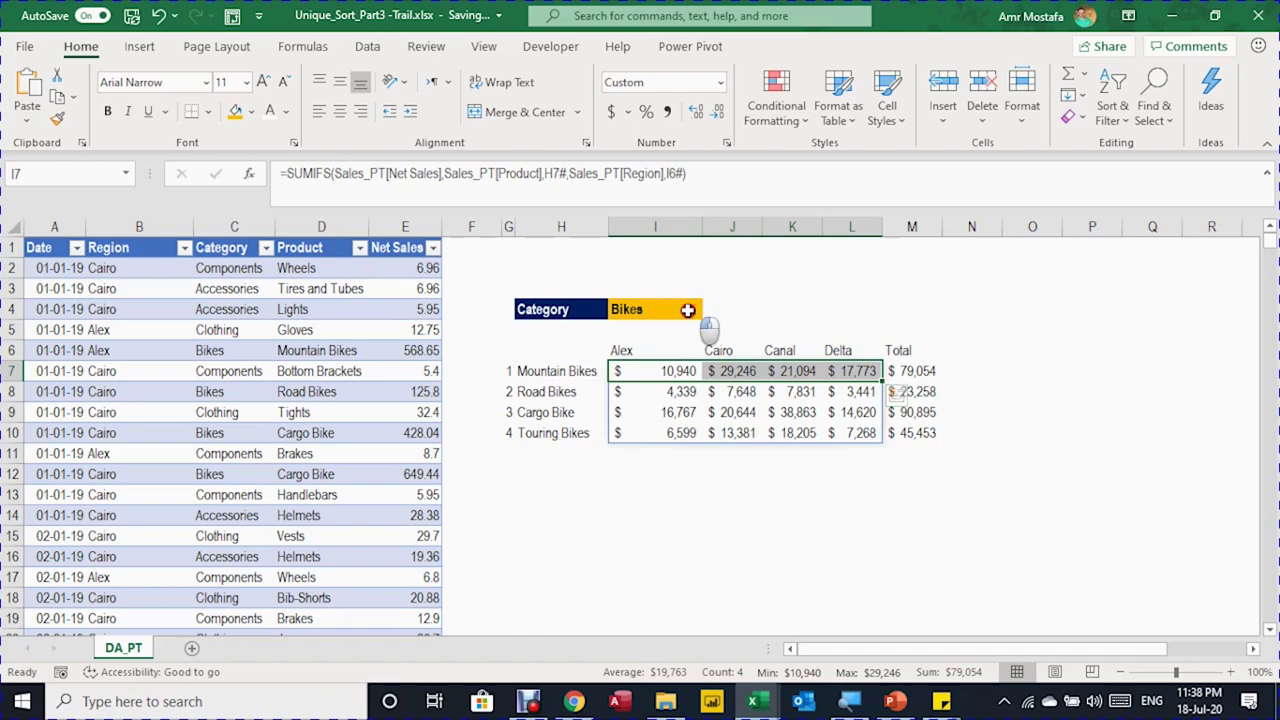
pyautogui.click(711, 311)
pyautogui.click(693, 326)
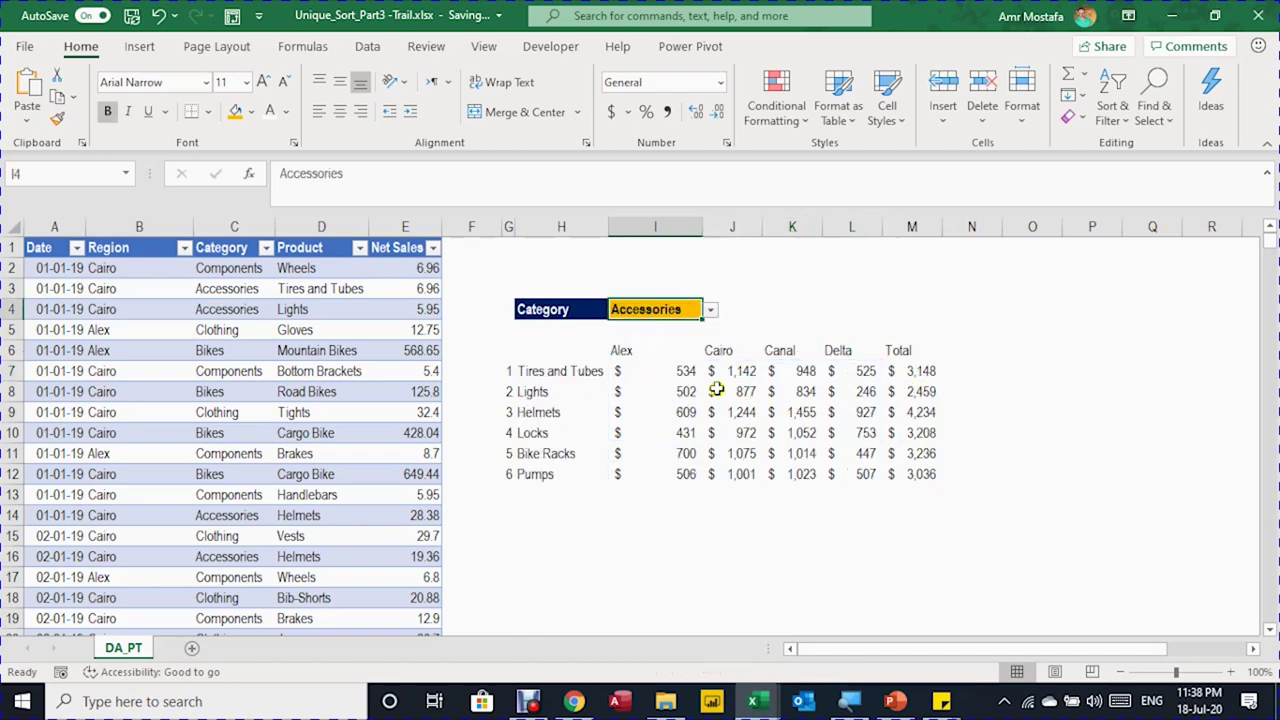
pyautogui.moveTo(690, 395); pyautogui.dragTo(858, 393)
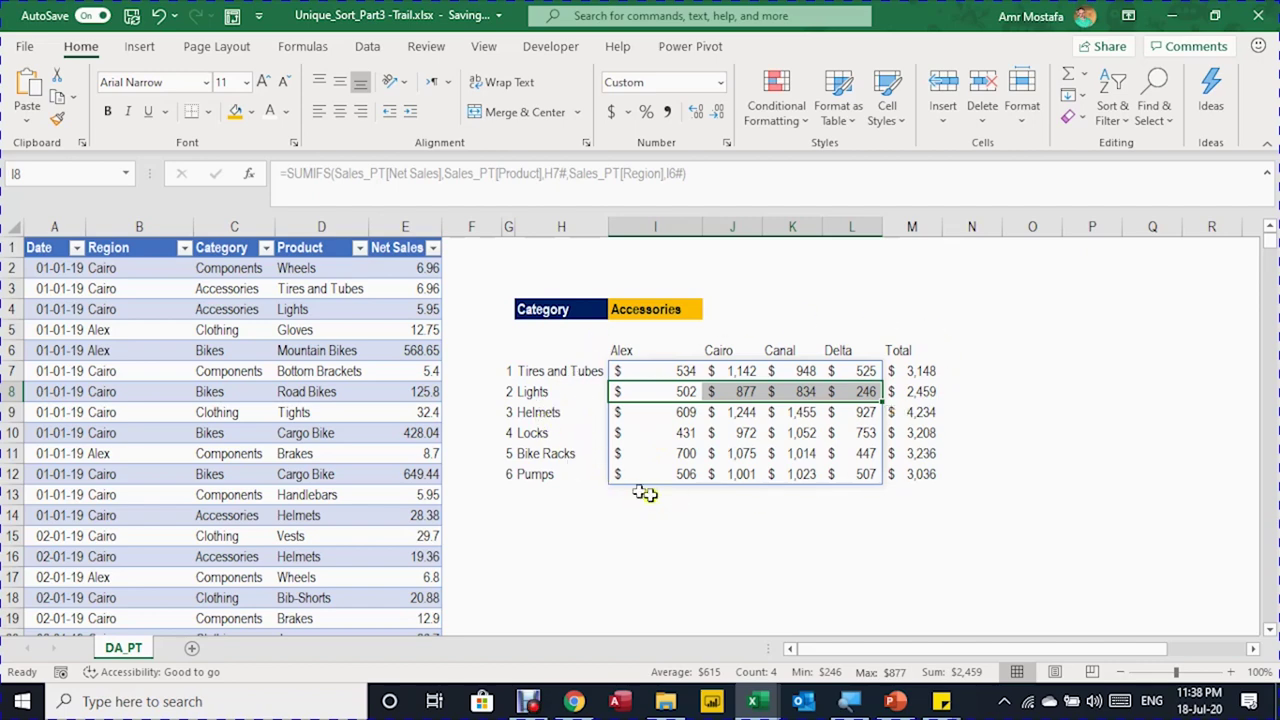
pyautogui.moveTo(545, 502); pyautogui.dragTo(917, 488)
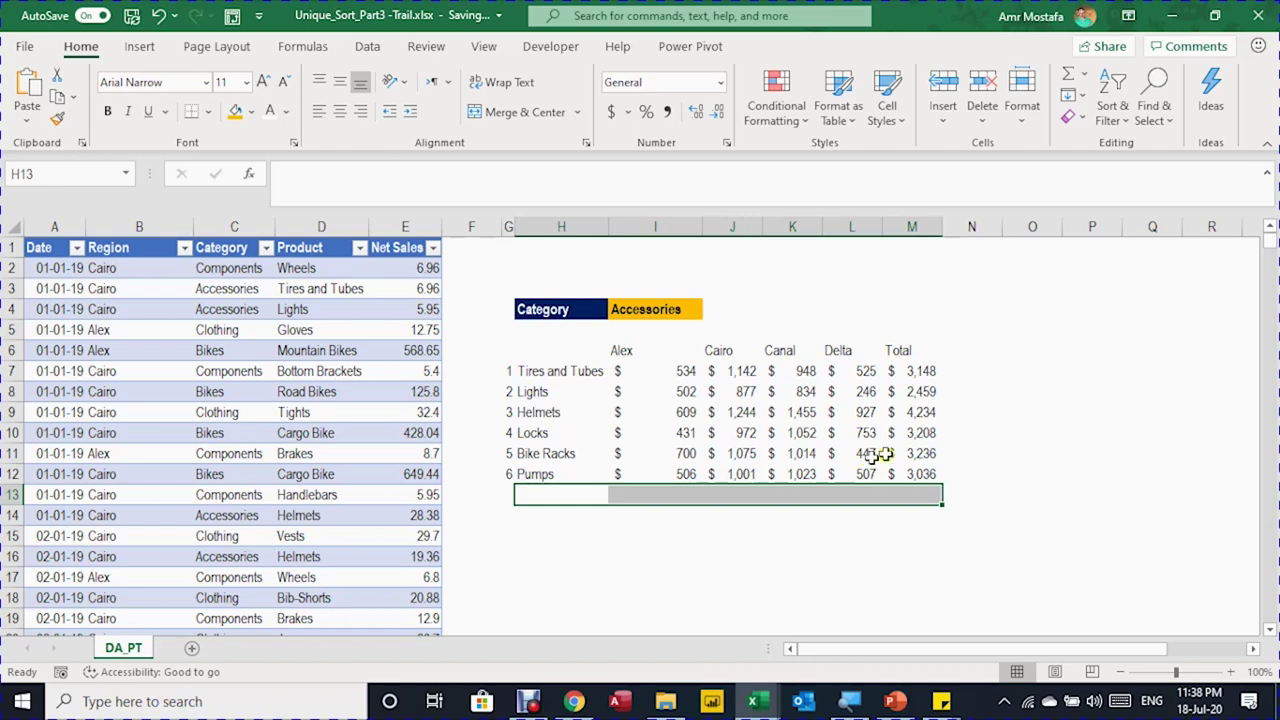
# - Enter =COUNT(G7#) in O7 to count the spilled product numbers
pyautogui.click(1014, 372)
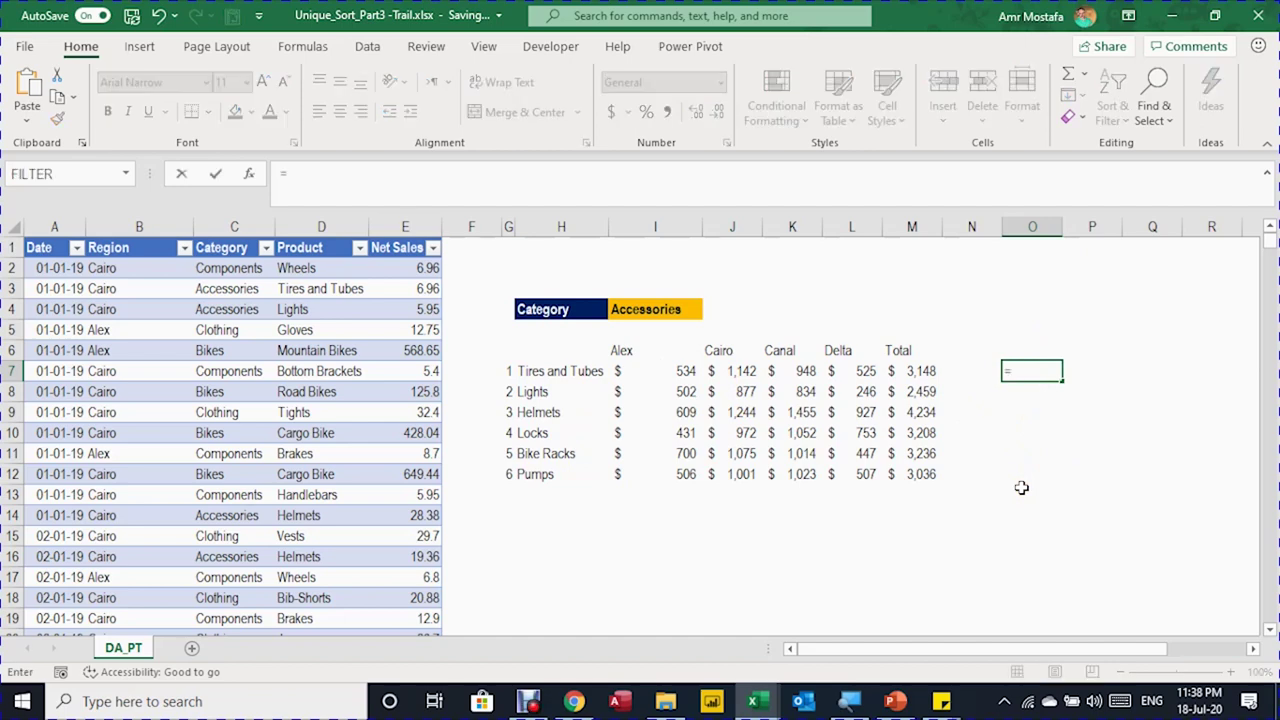
pyautogui.write('count')
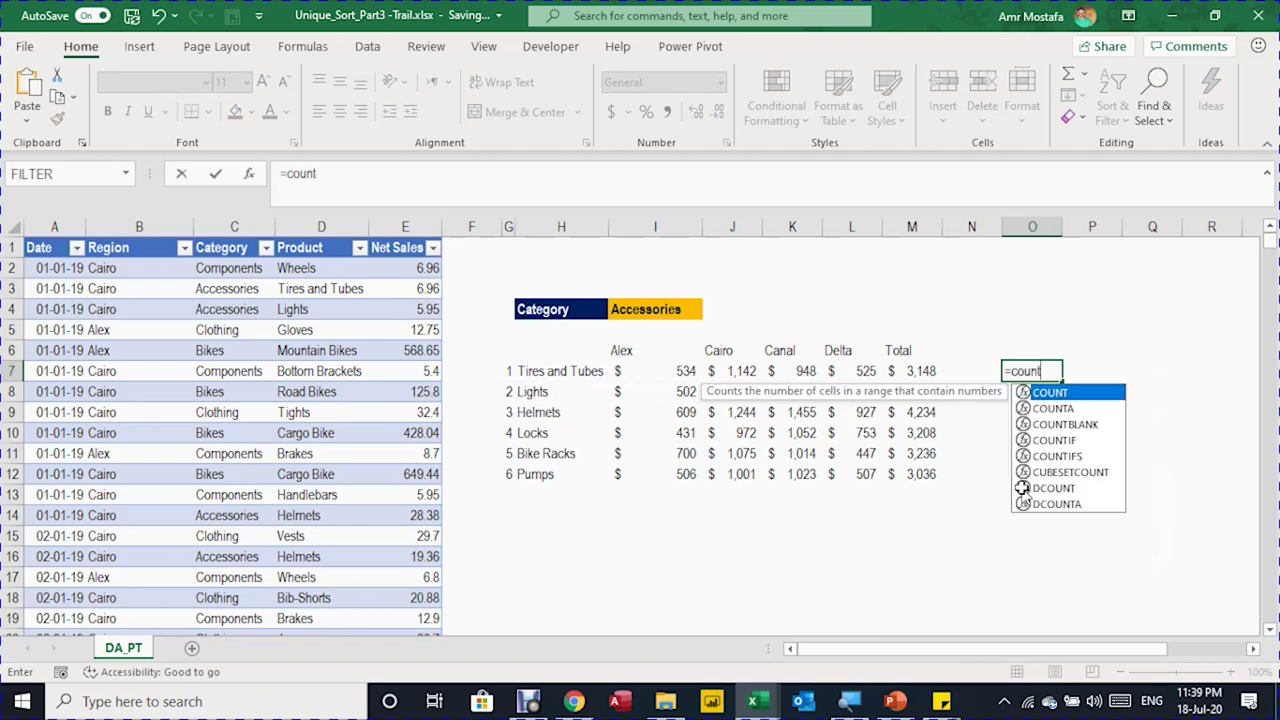
pyautogui.press('Tab')
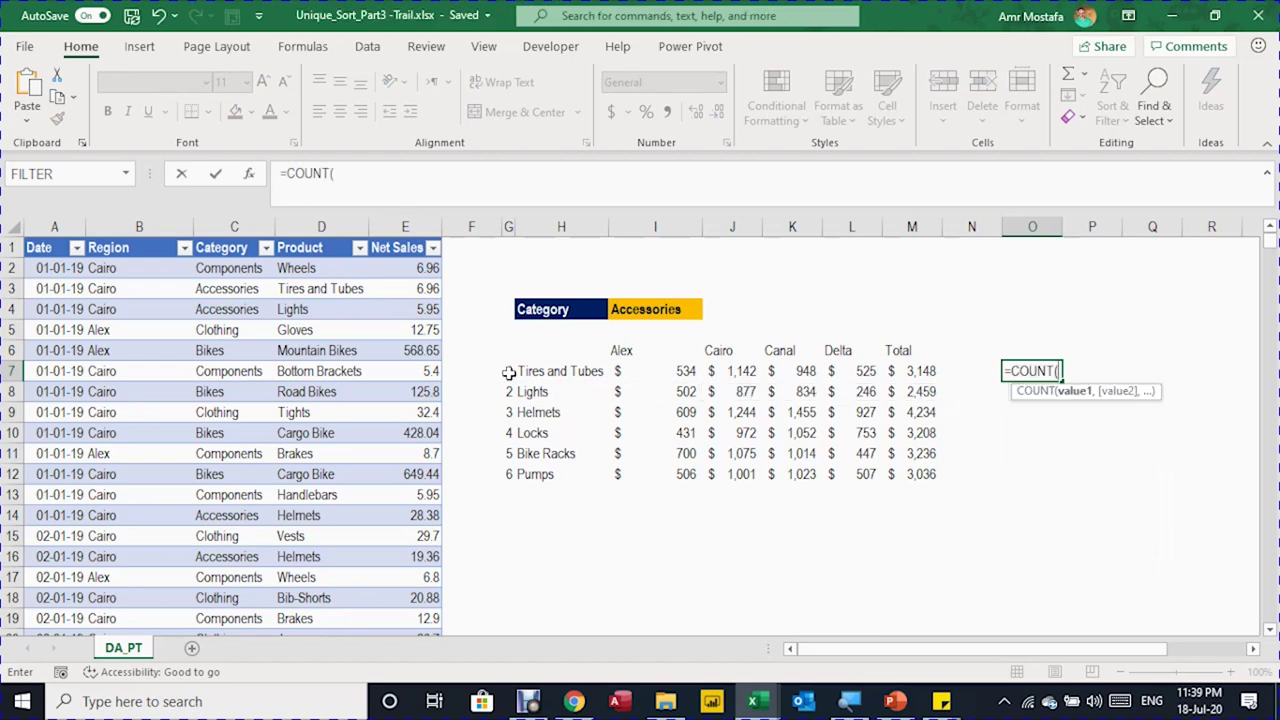
pyautogui.click(509, 371)
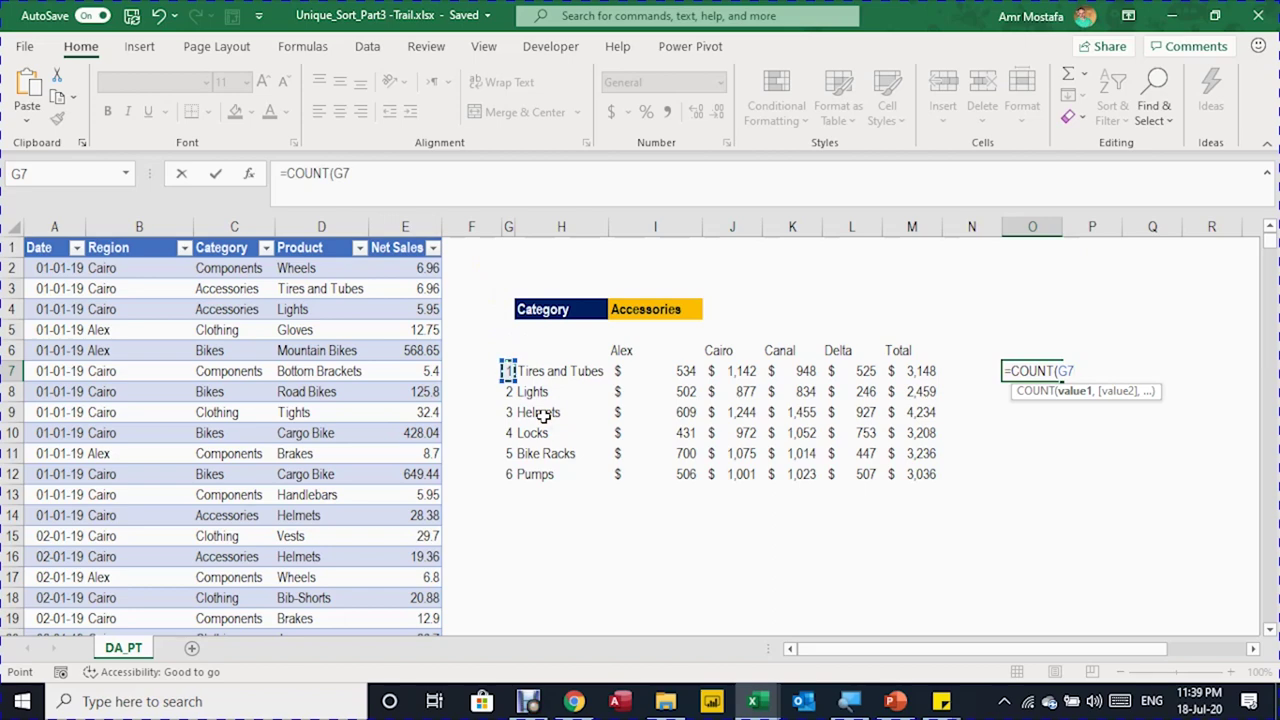
pyautogui.write('#')
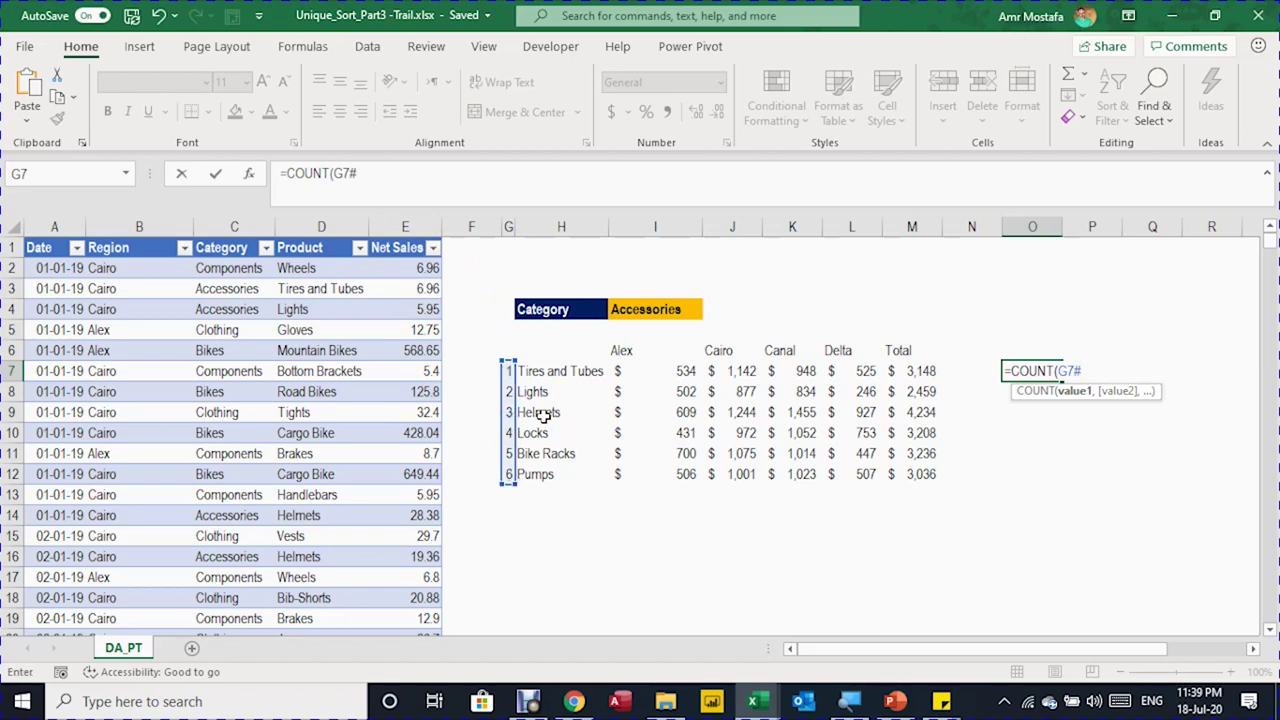
pyautogui.write(')')
pyautogui.press('Return')
pyautogui.press('Return')
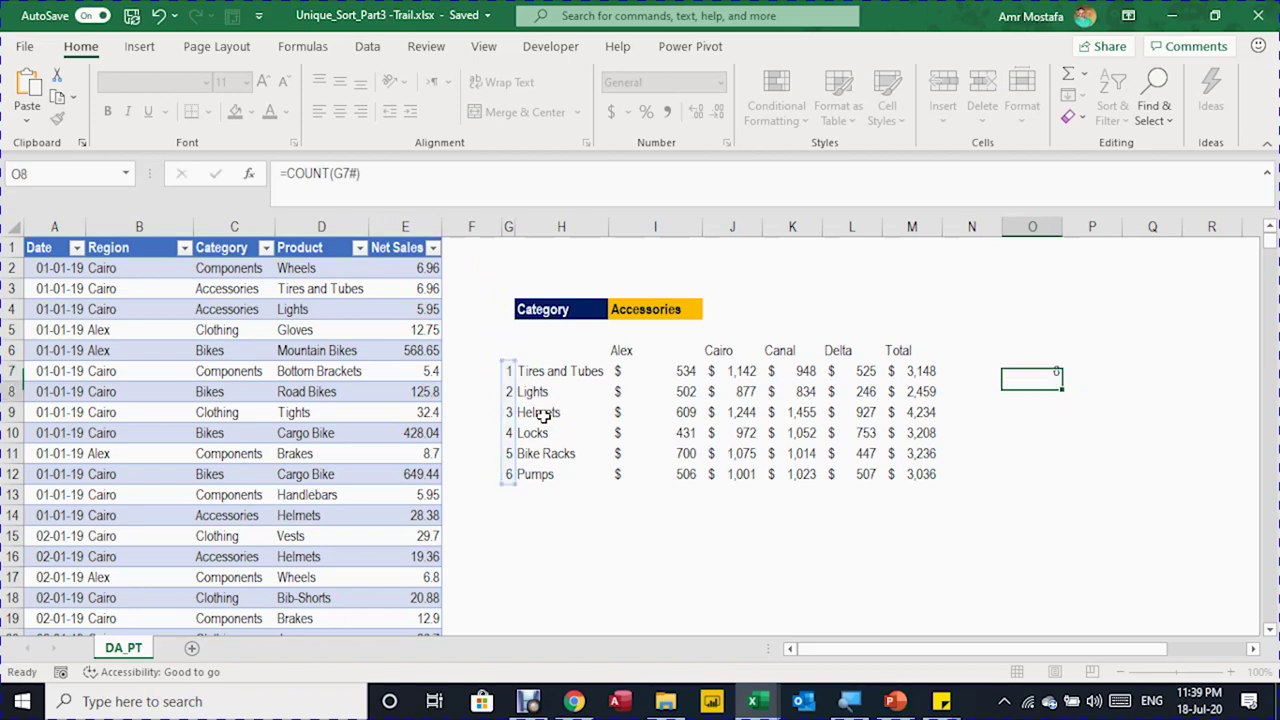
# - Wrap the count in O7 in a SEQUENCE function so the formula reads =SEQUENCE(COUNT(G7#))
pyautogui.click(1068, 369)
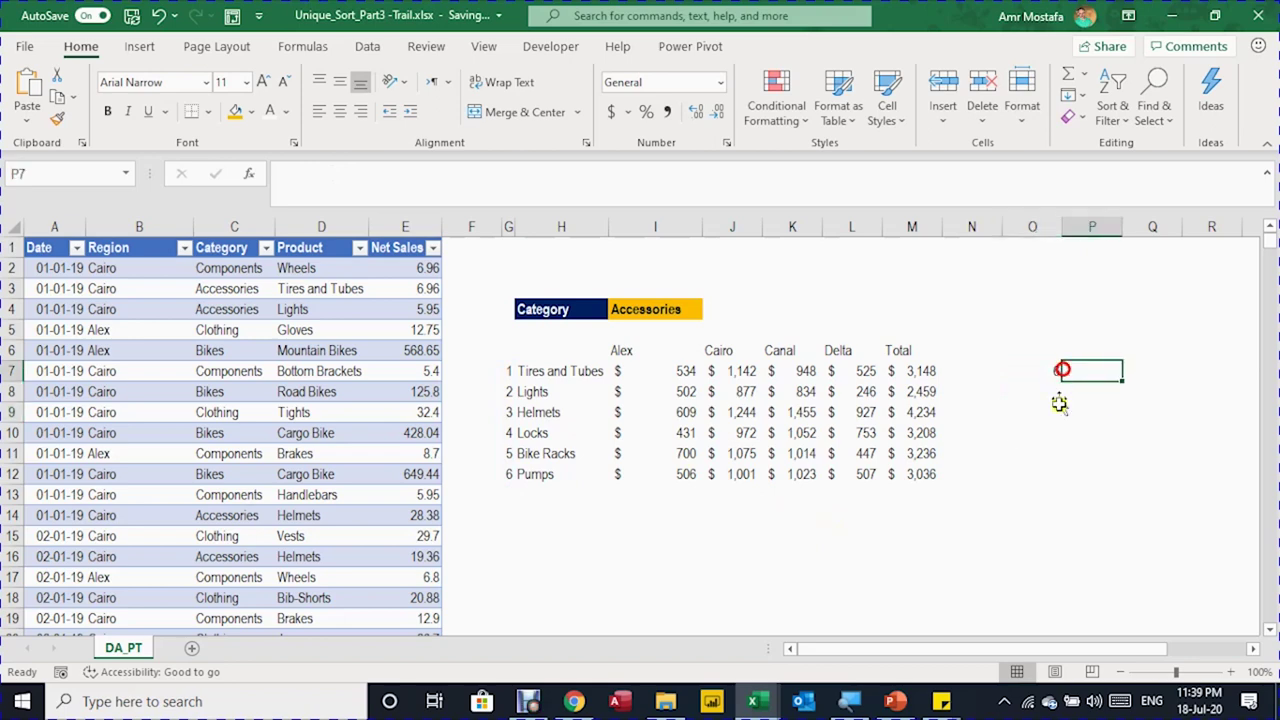
pyautogui.click(1054, 370)
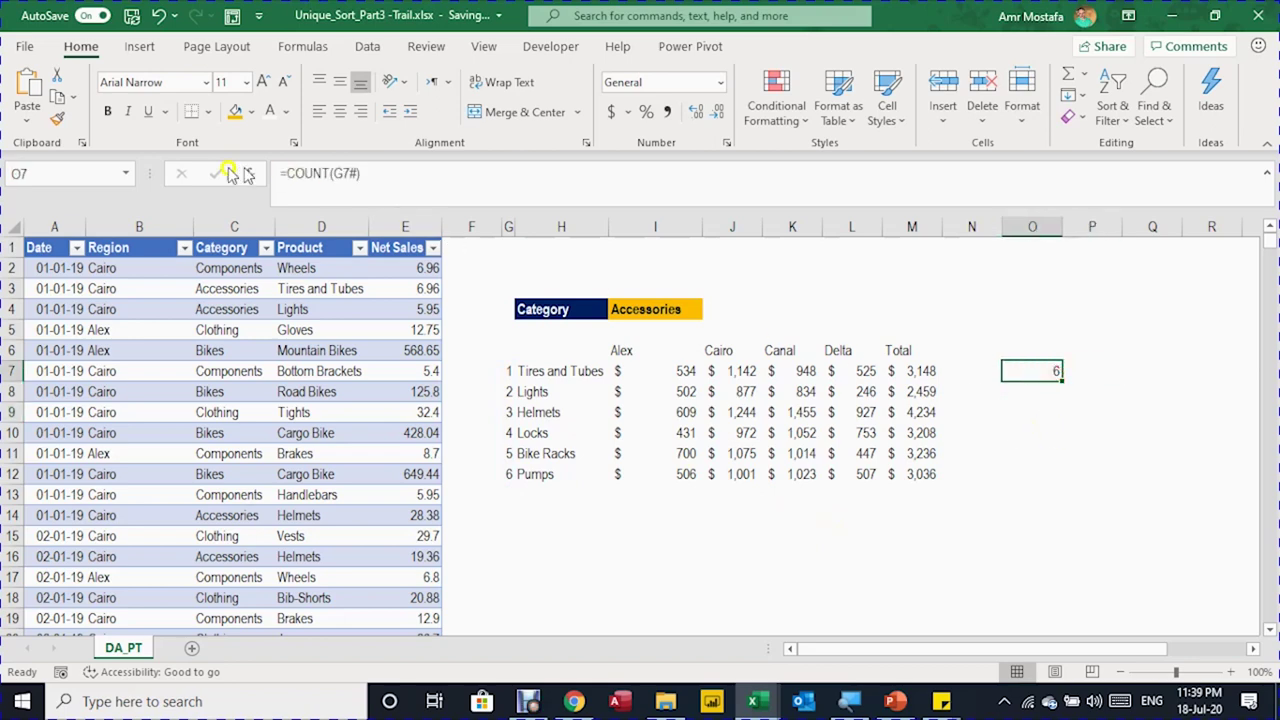
pyautogui.click(284, 173)
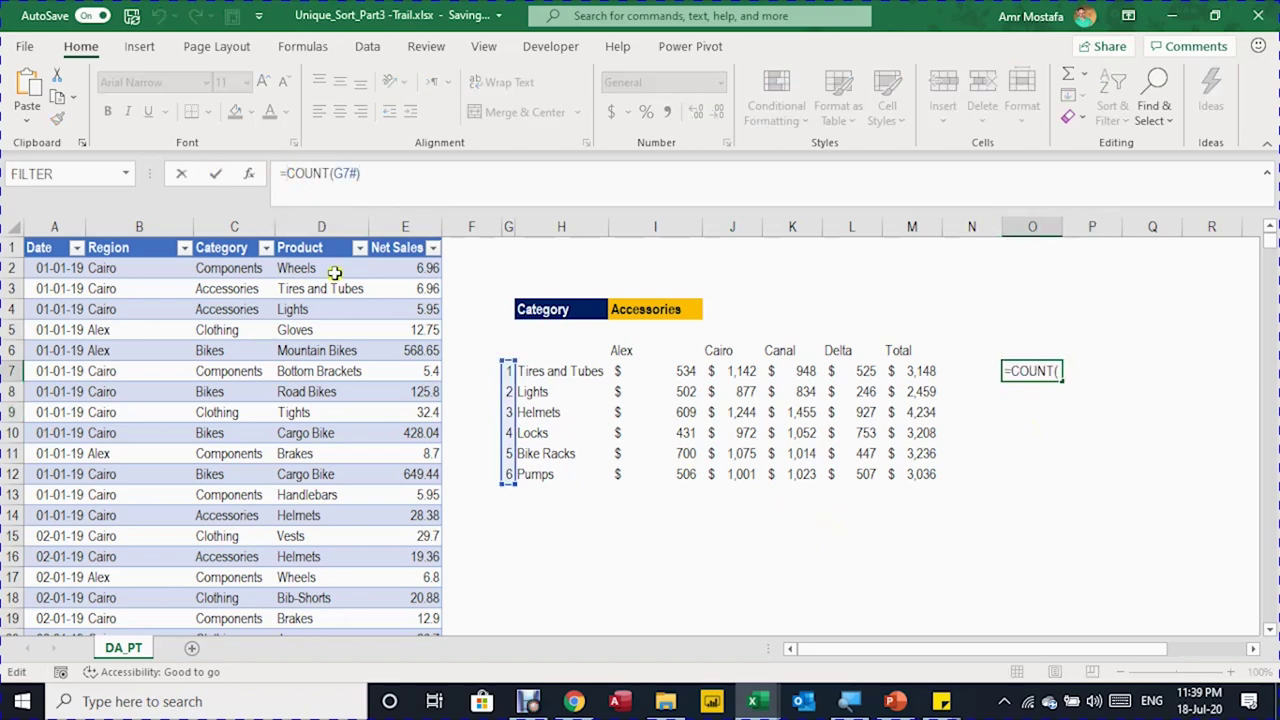
pyautogui.write('se')
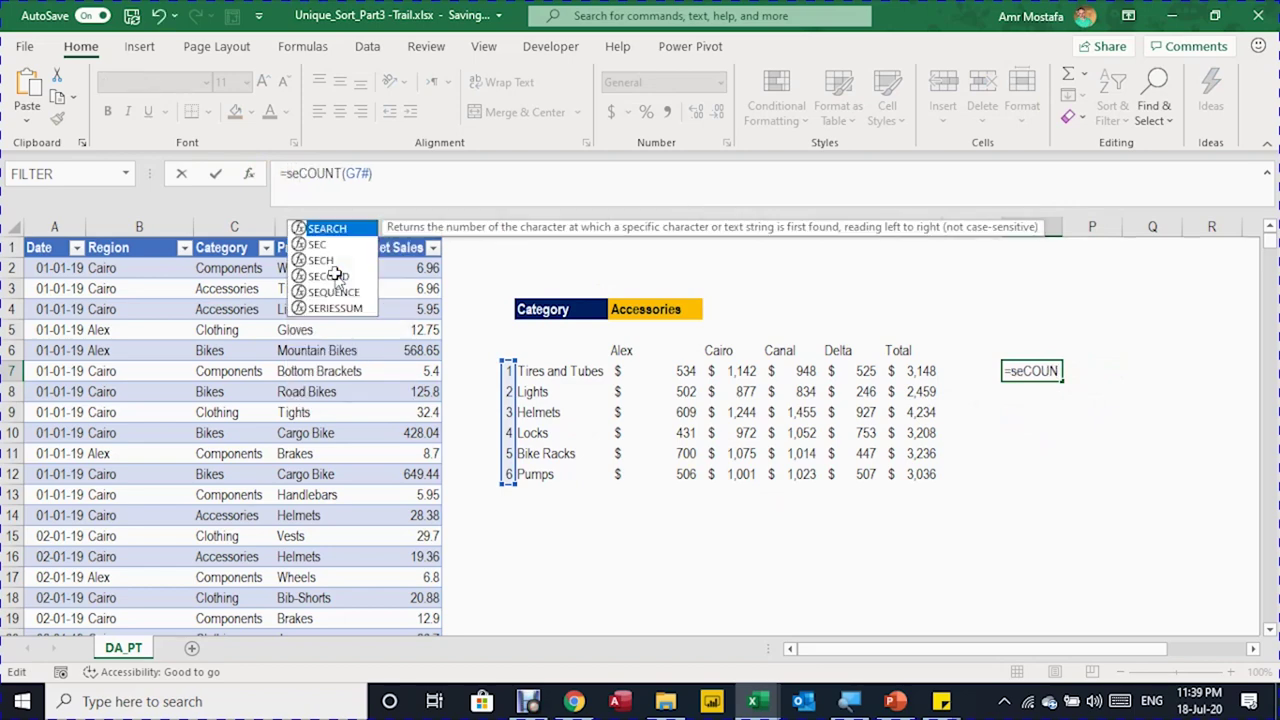
pyautogui.write('q')
pyautogui.press('Tab')
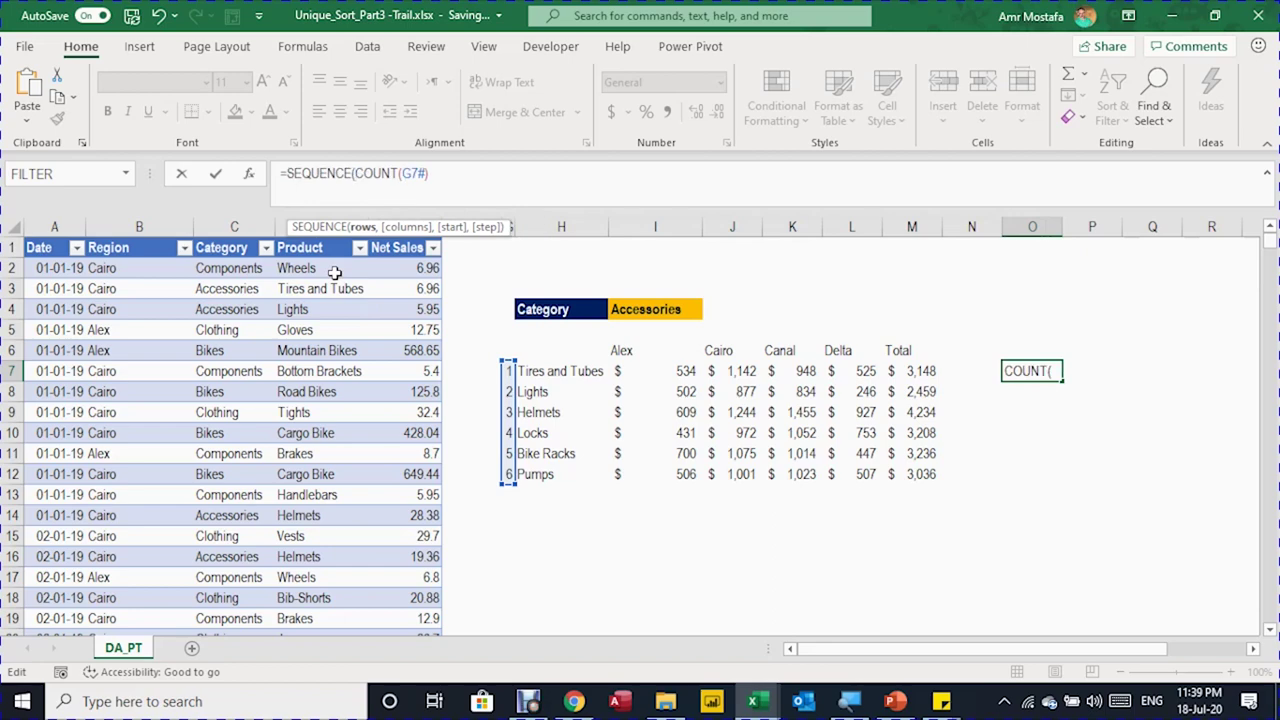
pyautogui.click(505, 189)
pyautogui.write(')')
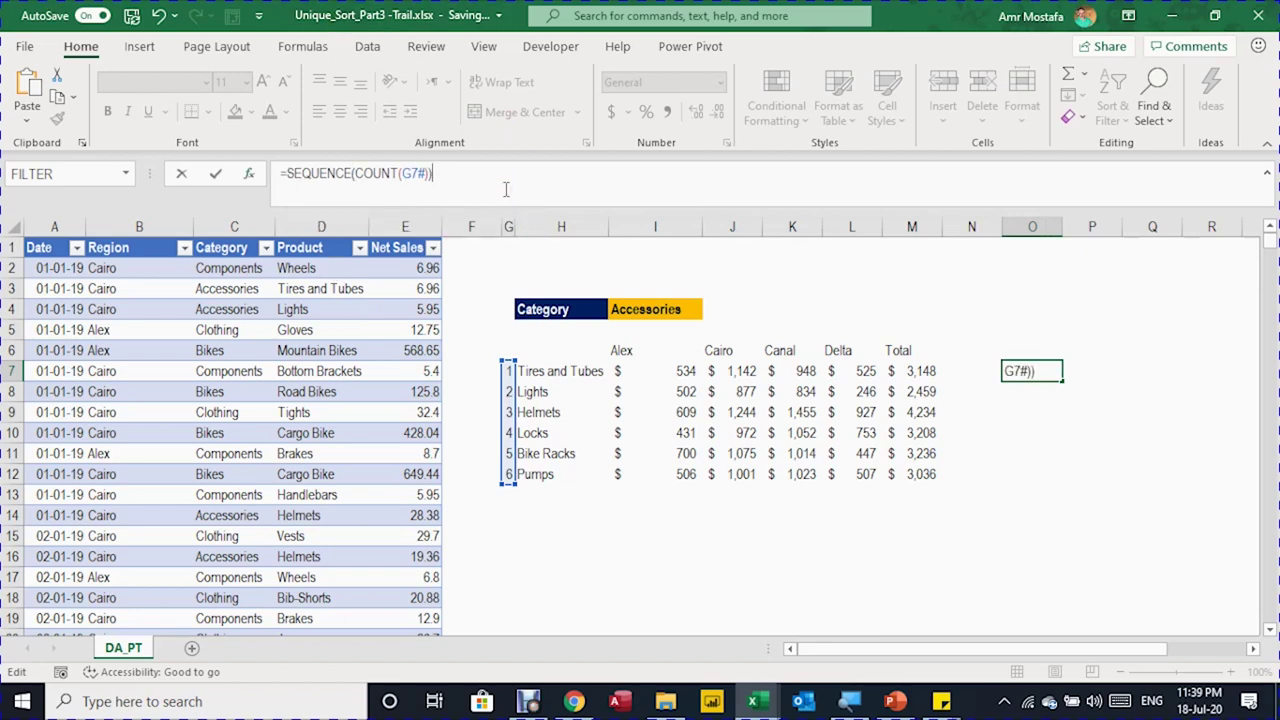
pyautogui.press('Return')
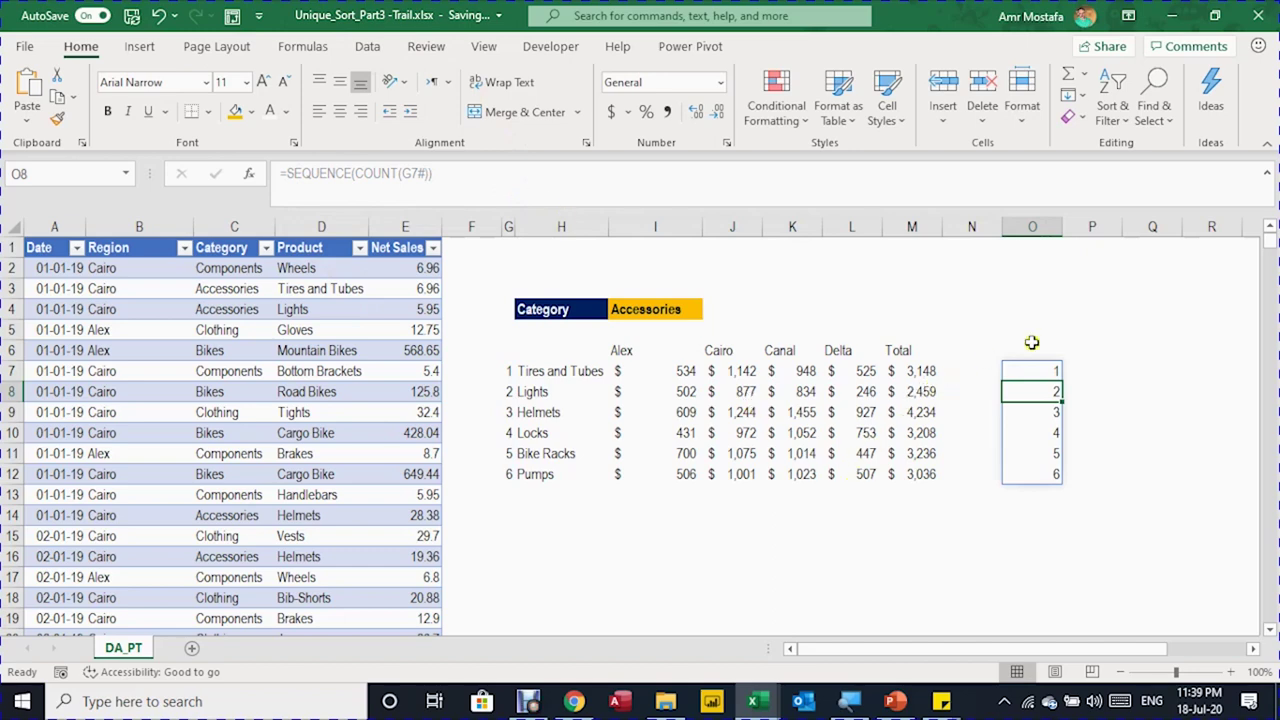
# - Add 1 to the count in O7 so the formula reads =SEQUENCE(COUNT(G7#)+1)
pyautogui.click(1039, 498)
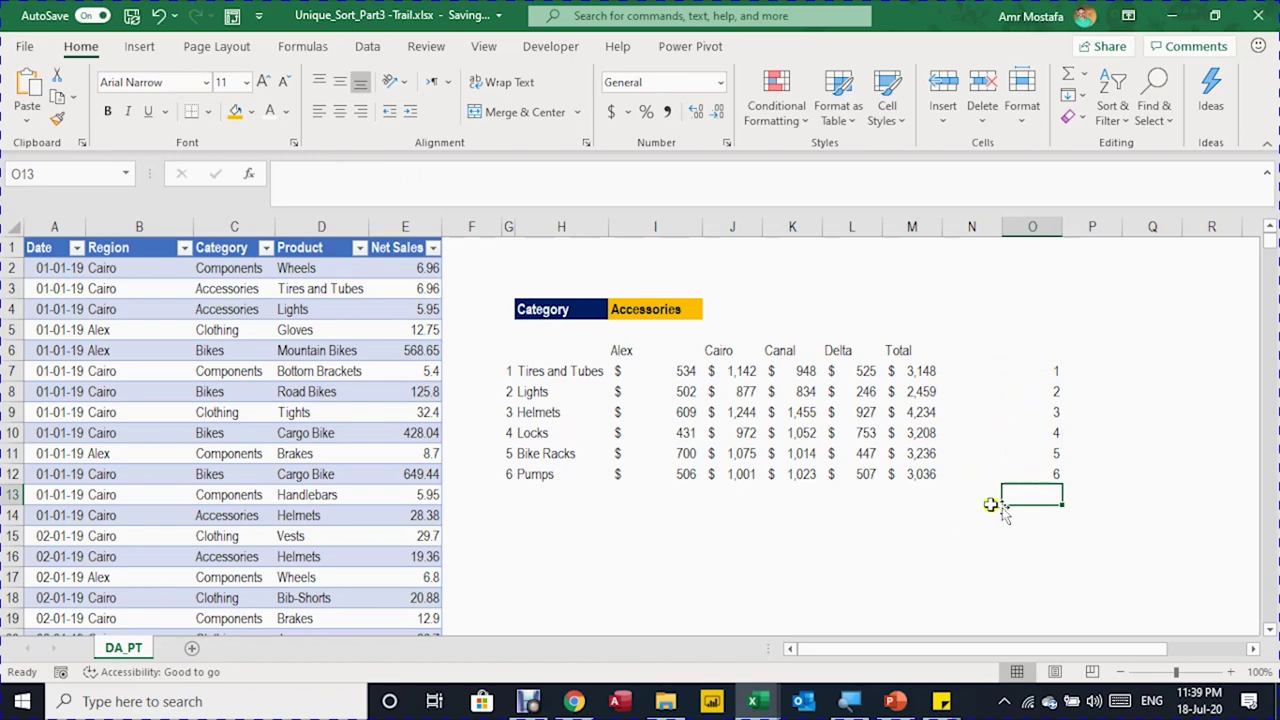
pyautogui.click(1050, 369)
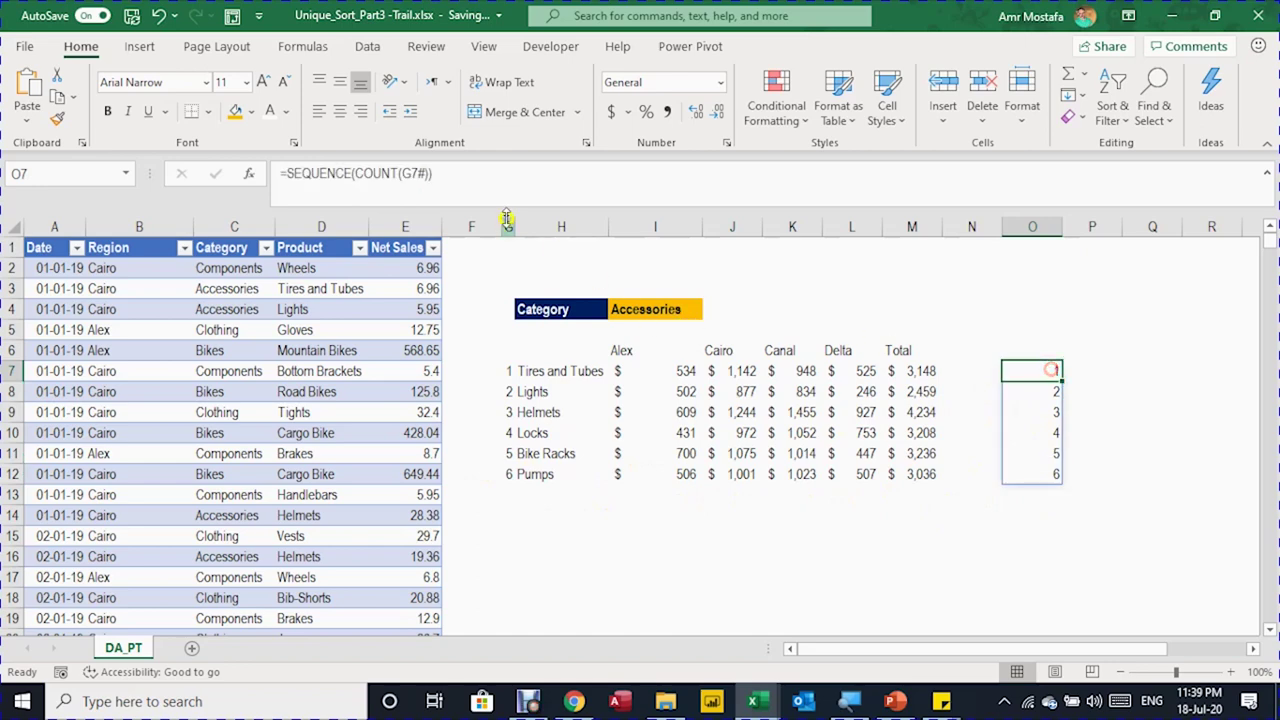
pyautogui.click(427, 172)
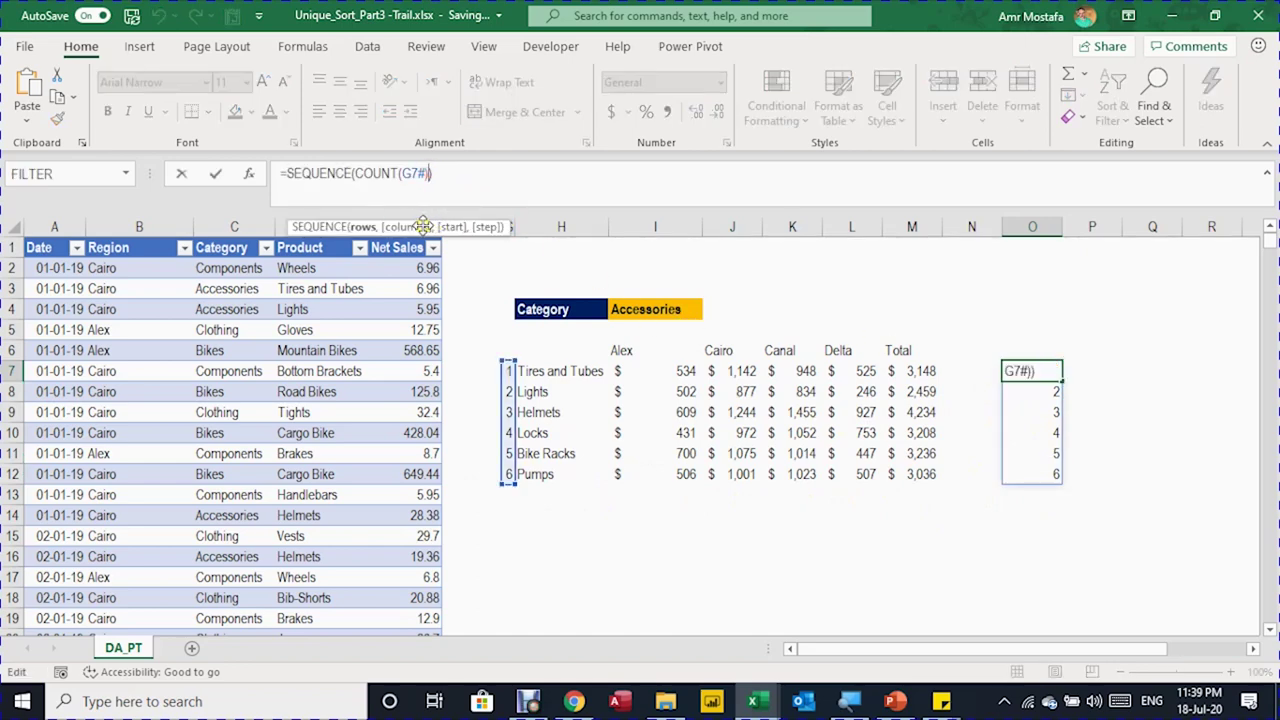
pyautogui.write('+1')
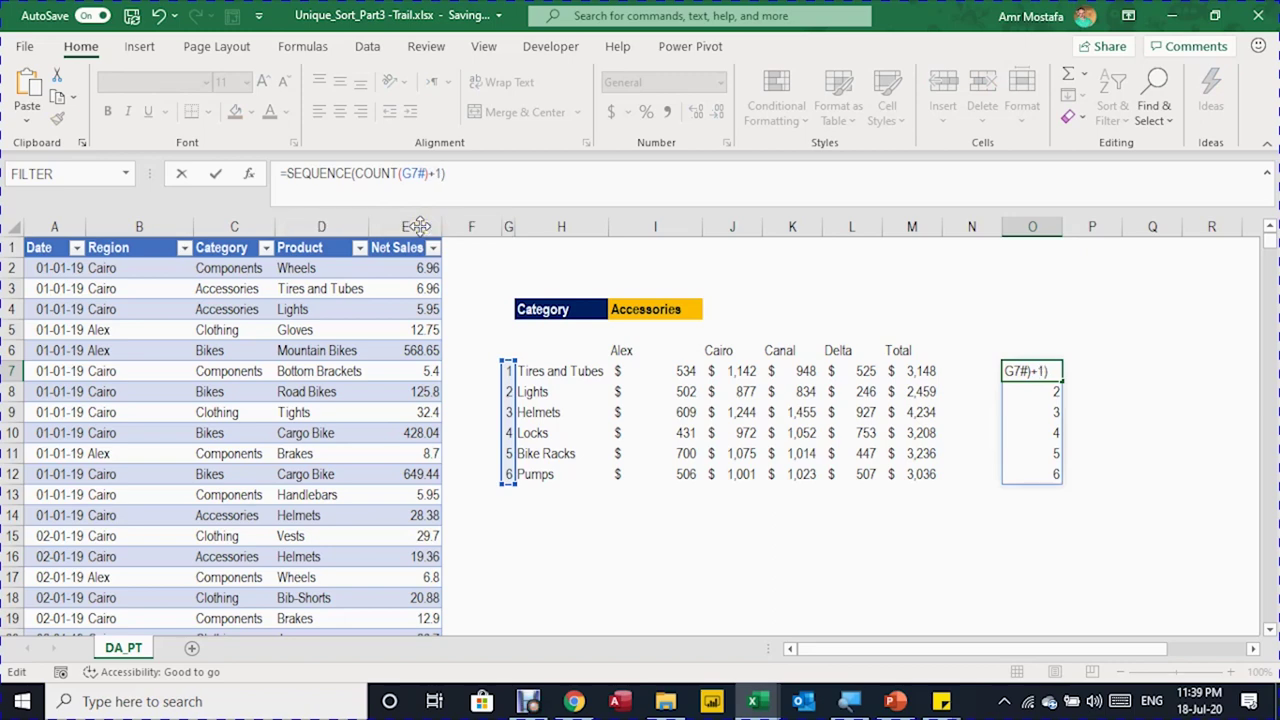
pyautogui.press('Return')
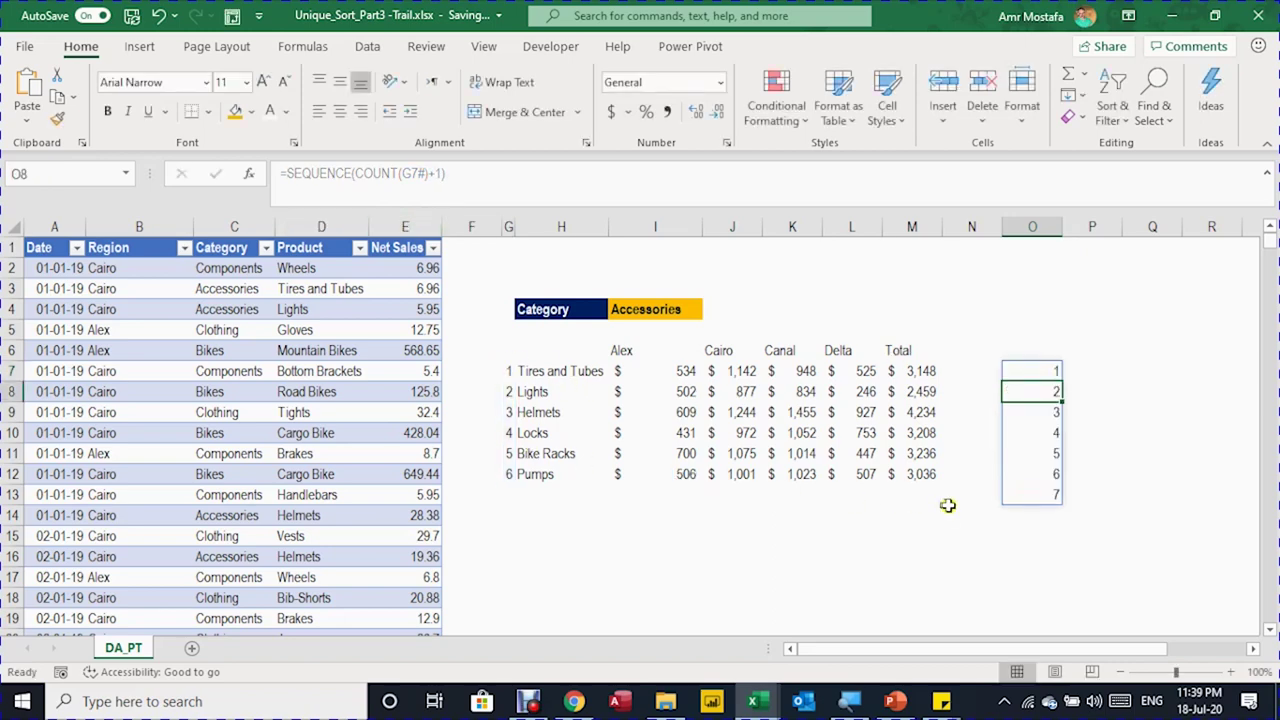
# - Change the category in I4 to Bikes and check the last number of the sequence spilled from O7
pyautogui.click(648, 314)
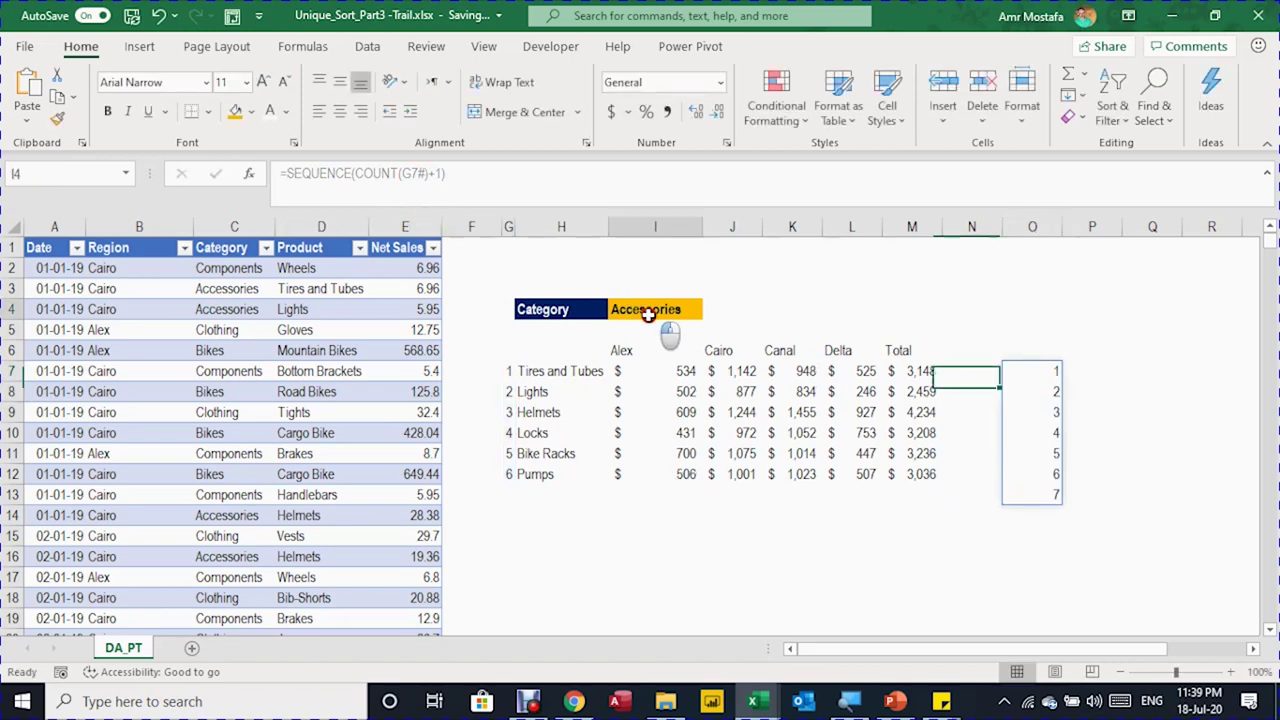
pyautogui.click(709, 310)
pyautogui.click(681, 341)
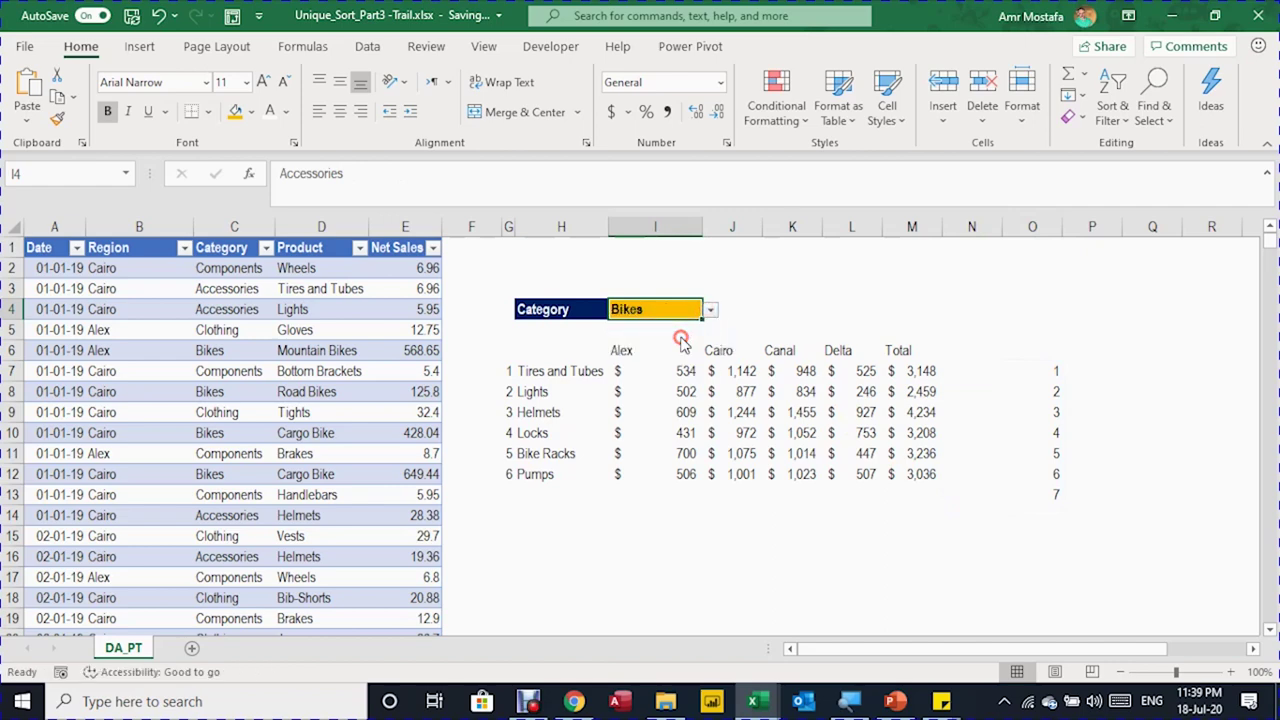
pyautogui.click(1053, 453)
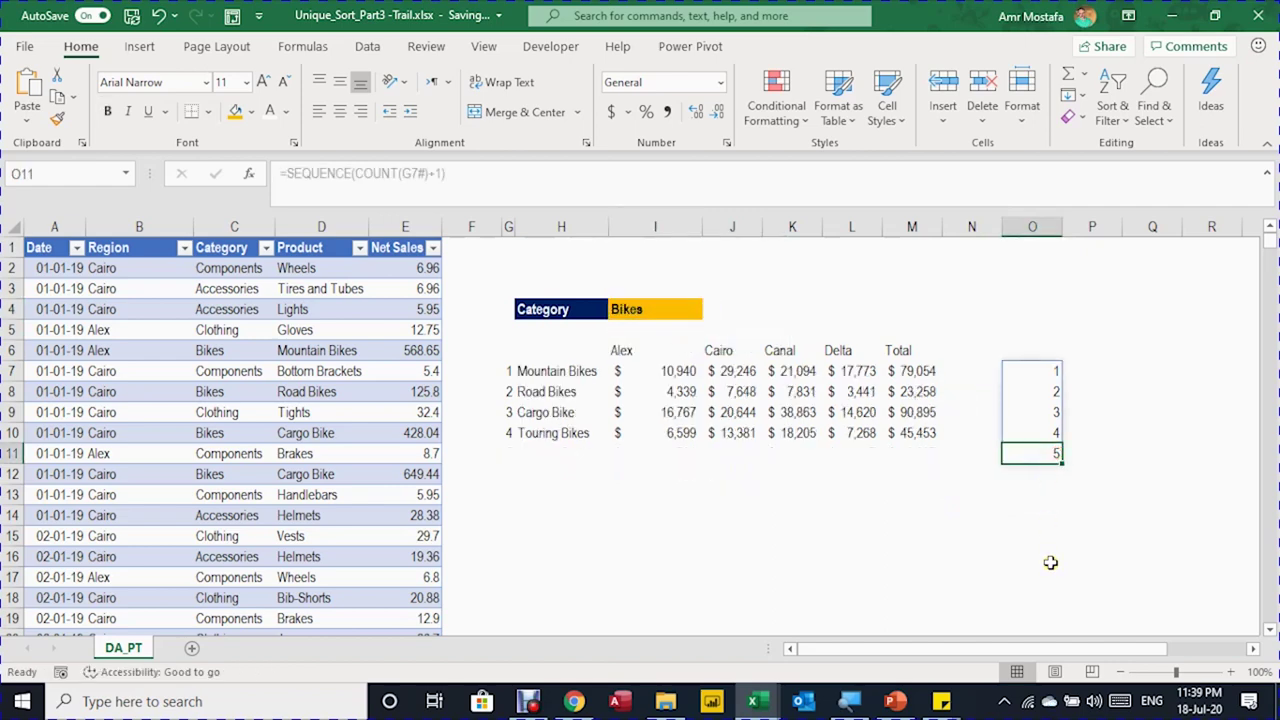
# - Extend the O7 formula to the comparison =SEQUENCE(COUNT(G7#)+1)>COUNT(G7#) and check the spilled results down to O11
pyautogui.click(1048, 371)
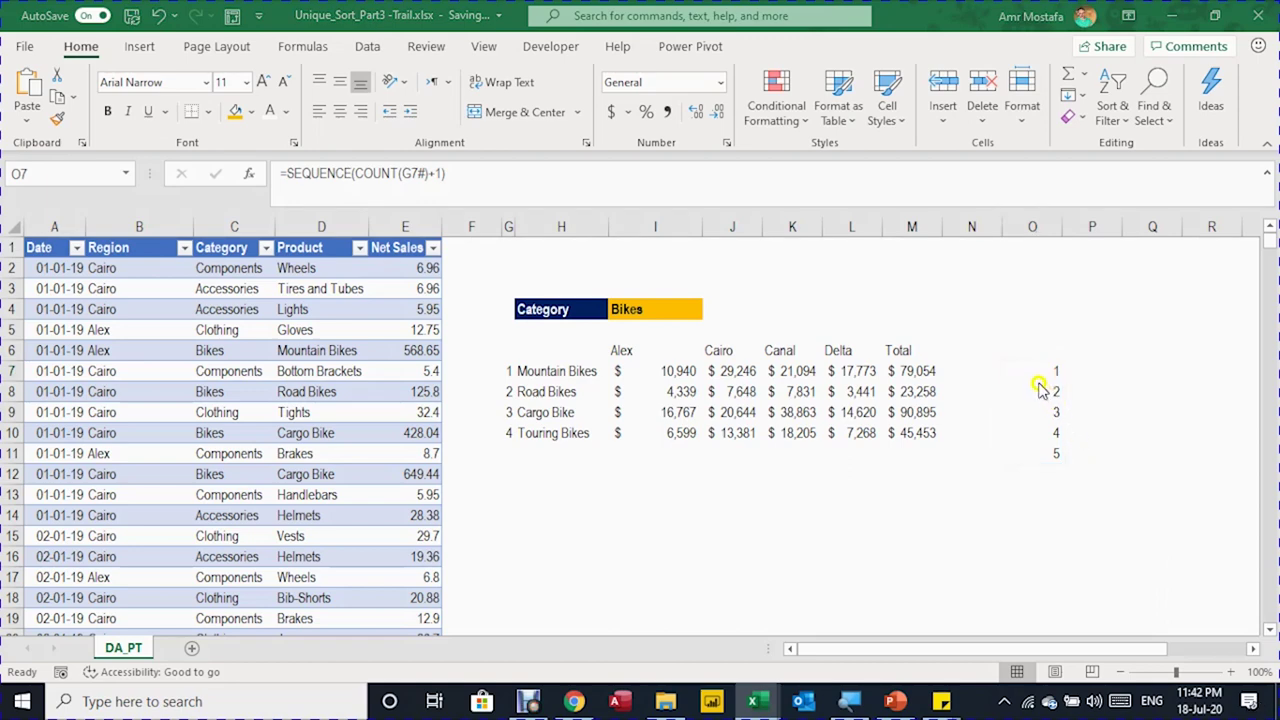
pyautogui.click(1040, 373)
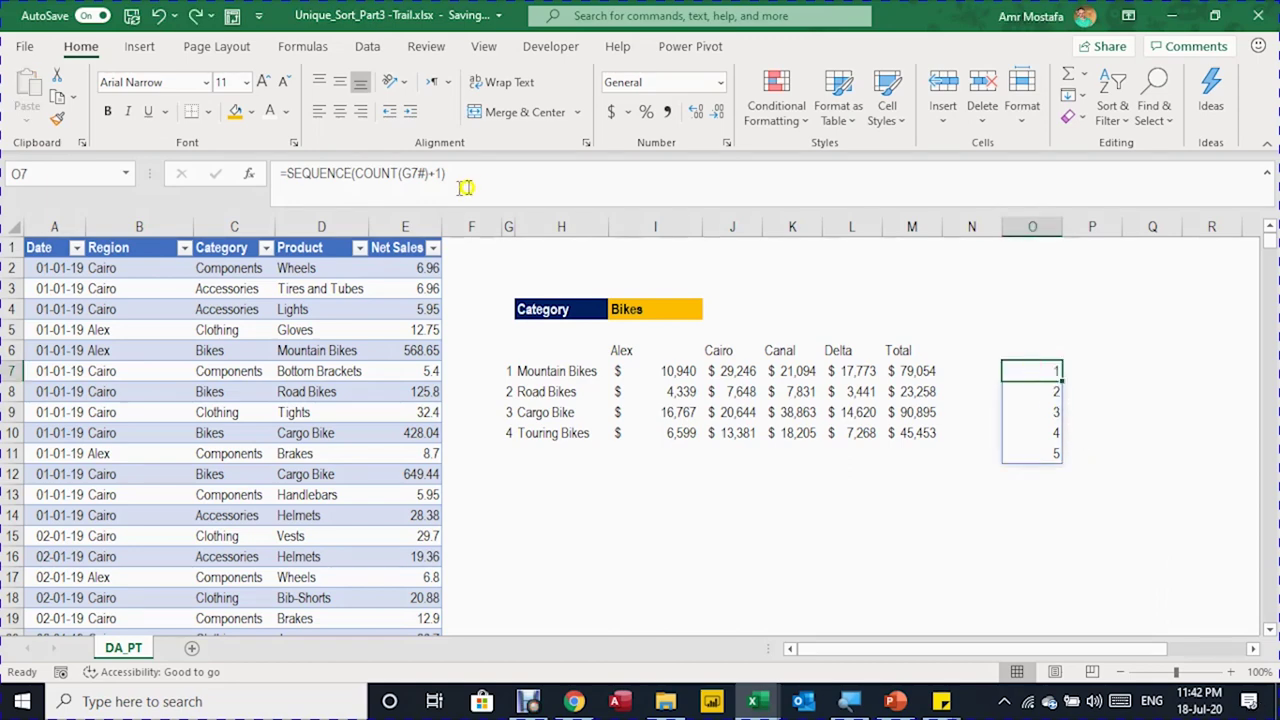
pyautogui.click(465, 187)
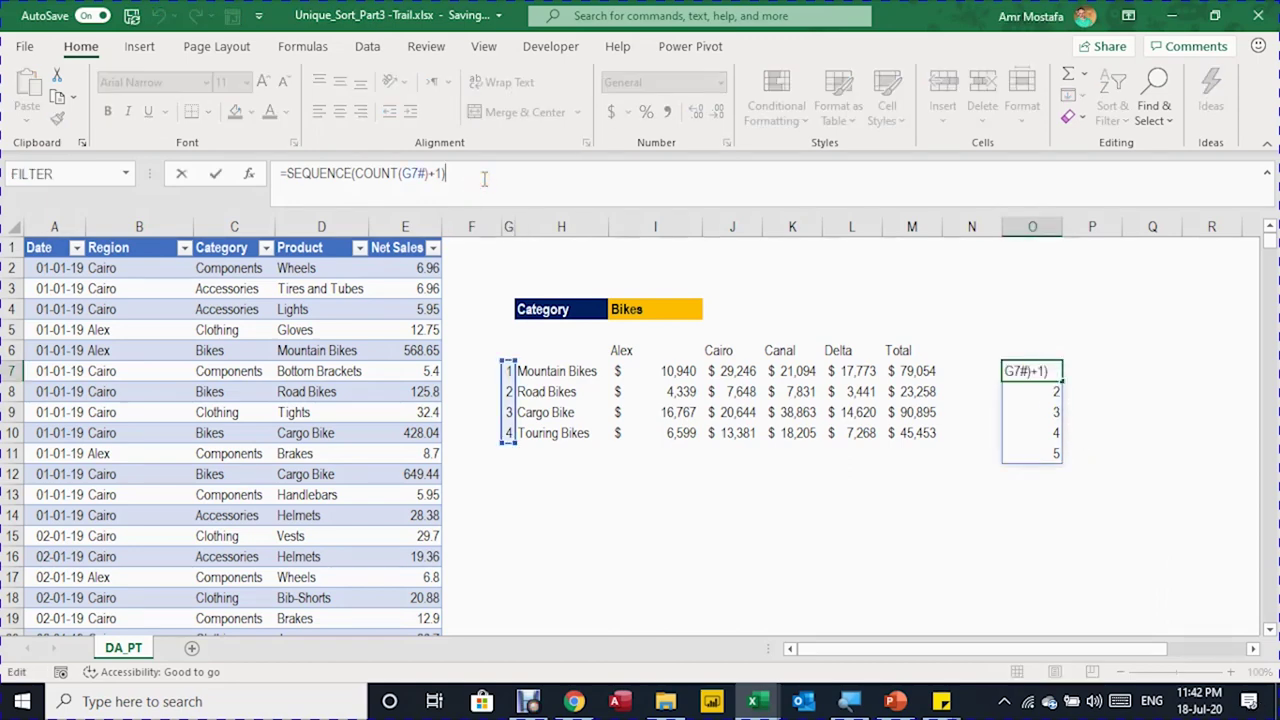
pyautogui.write('>cou')
pyautogui.press('Tab')
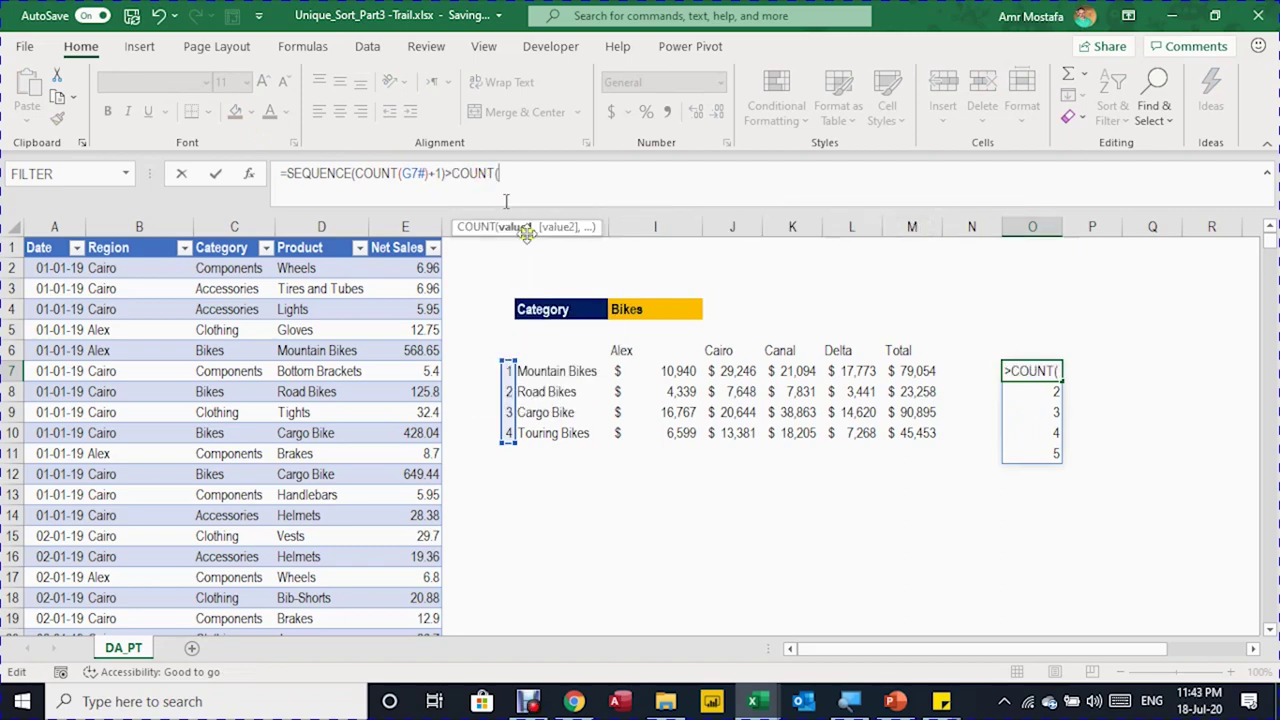
pyautogui.click(509, 371)
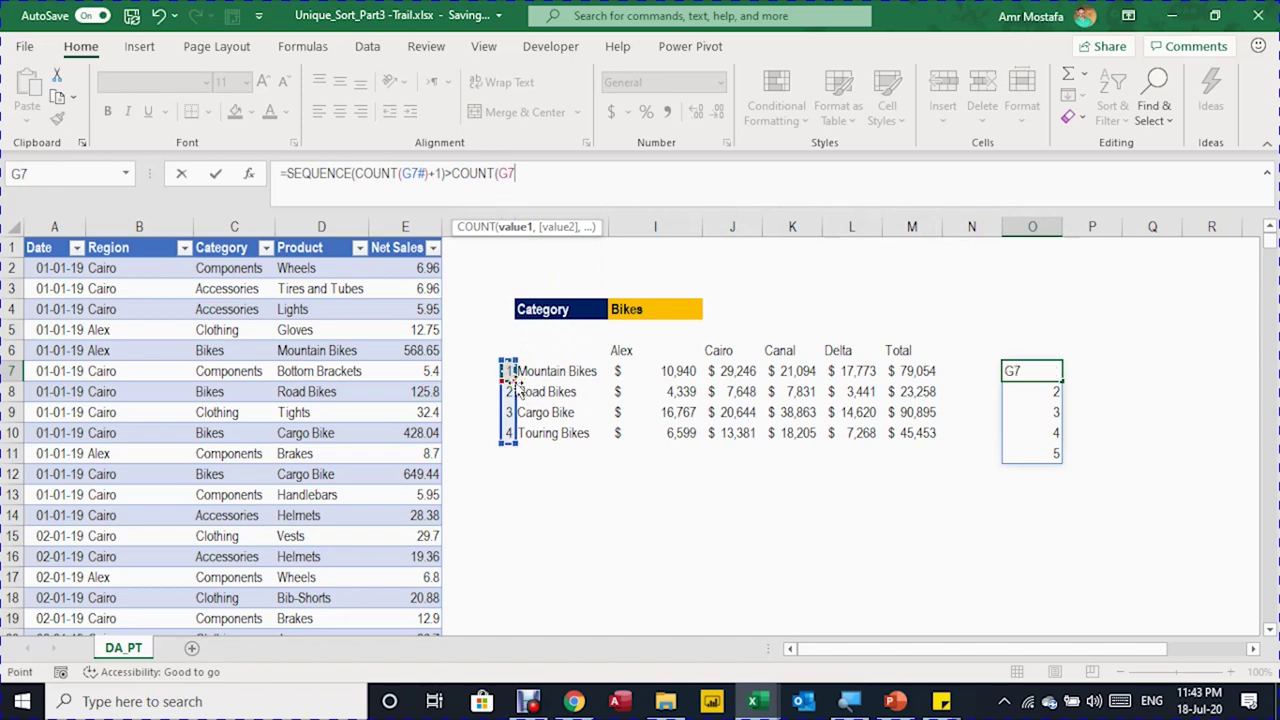
pyautogui.write('#')
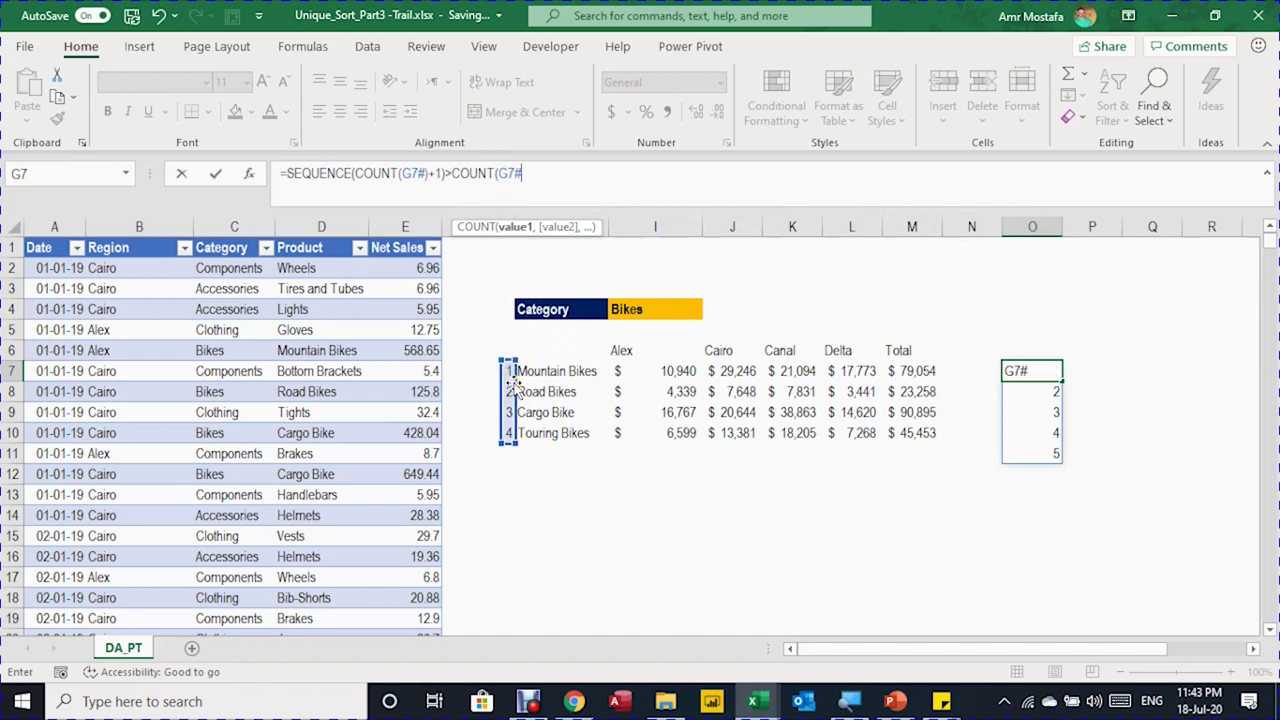
pyautogui.write(')')
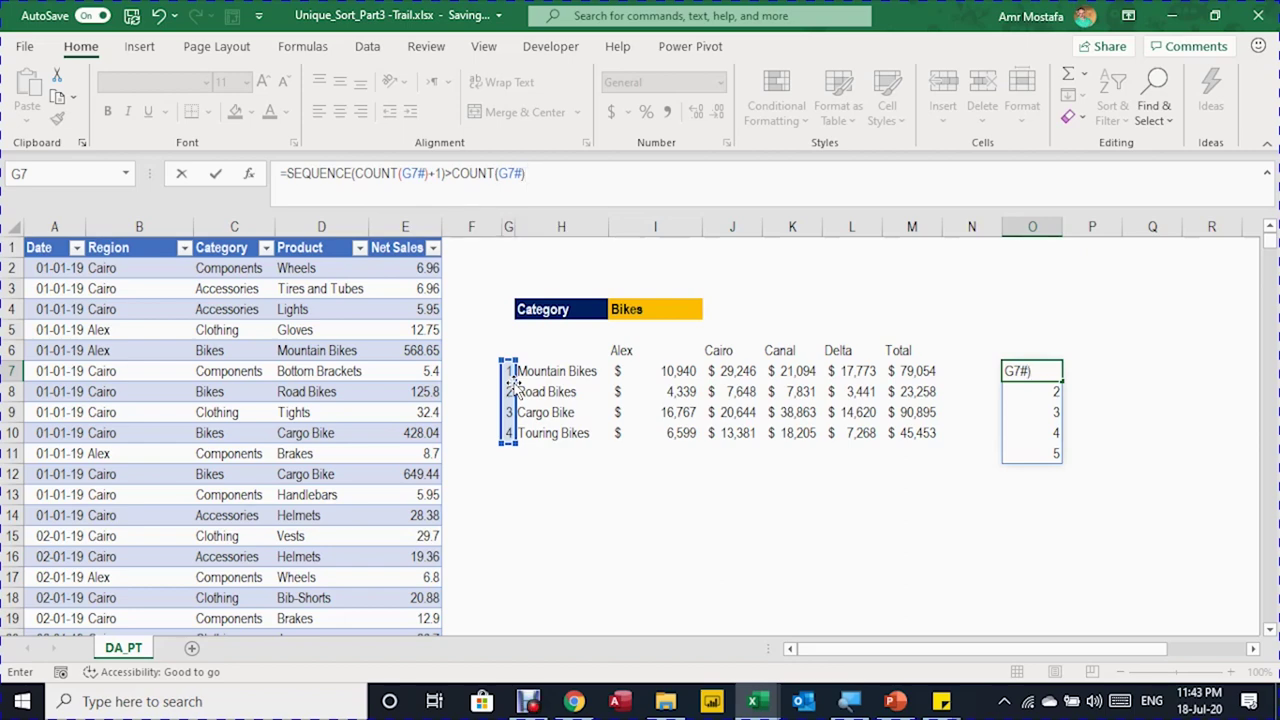
pyautogui.press('Return')
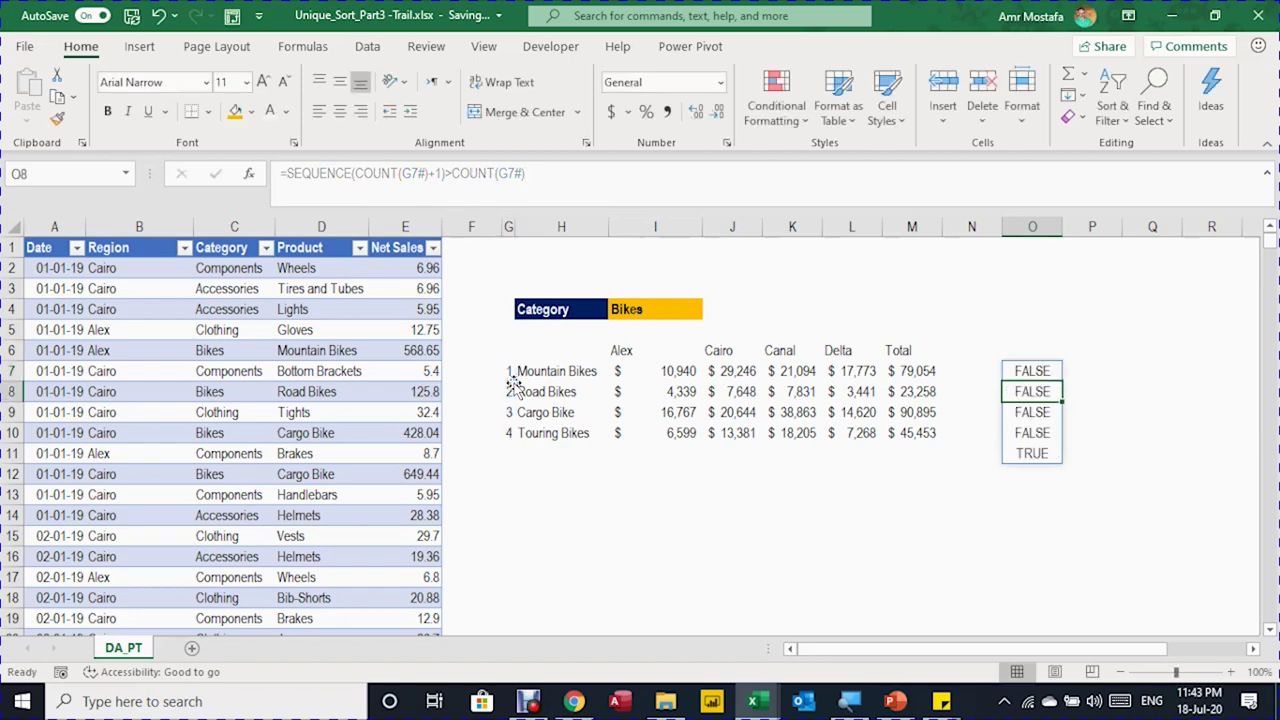
pyautogui.press('Down')
pyautogui.press('Down')
pyautogui.press('Down')
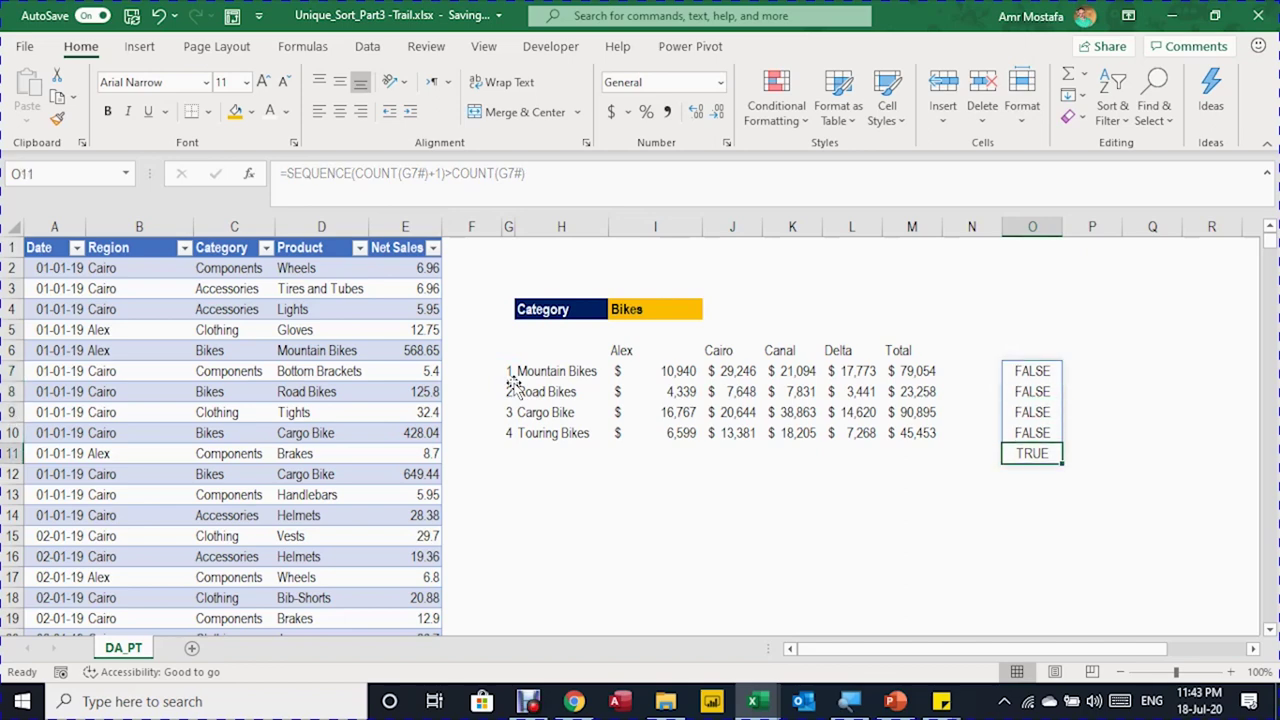
# - Wrap the comparison in O7 in an IF that returns "Total" when true: =IF(SEQUENCE(COUNT(G7#)+1)>COUNT(G7#),"Total")
pyautogui.press('Up')
pyautogui.press('Up')
pyautogui.press('Up')
pyautogui.press('Up')
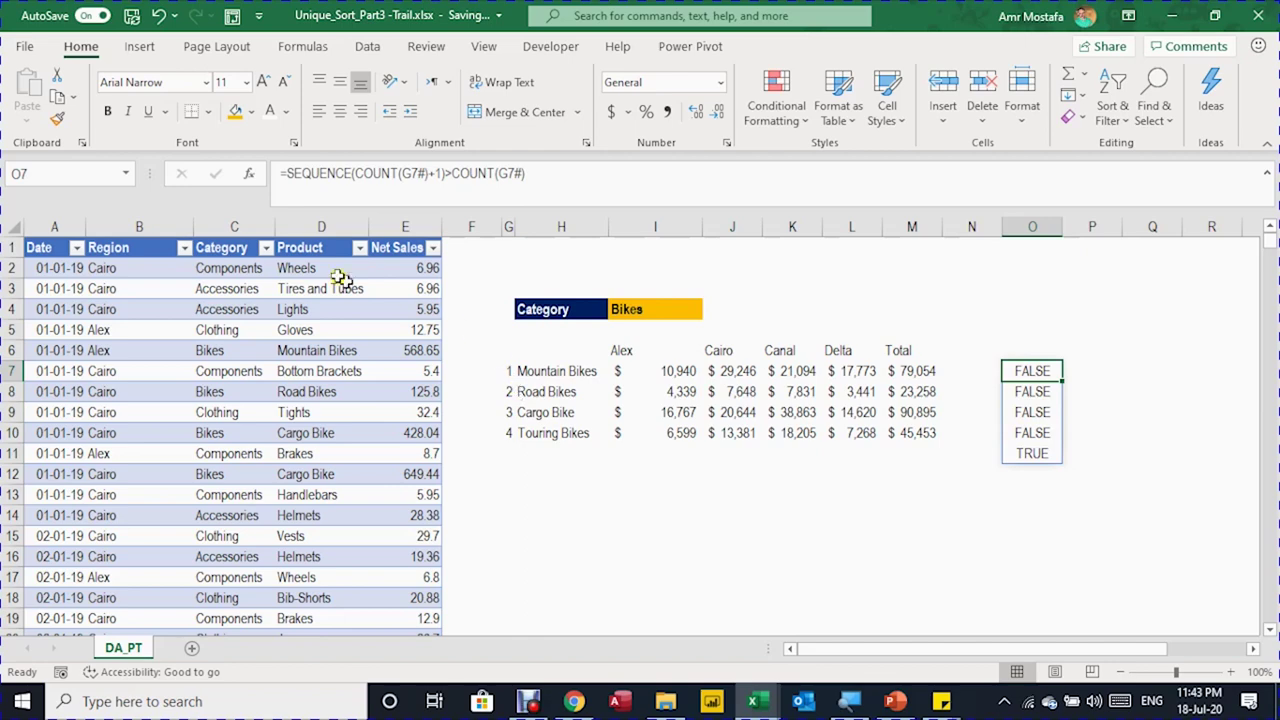
pyautogui.click(290, 172)
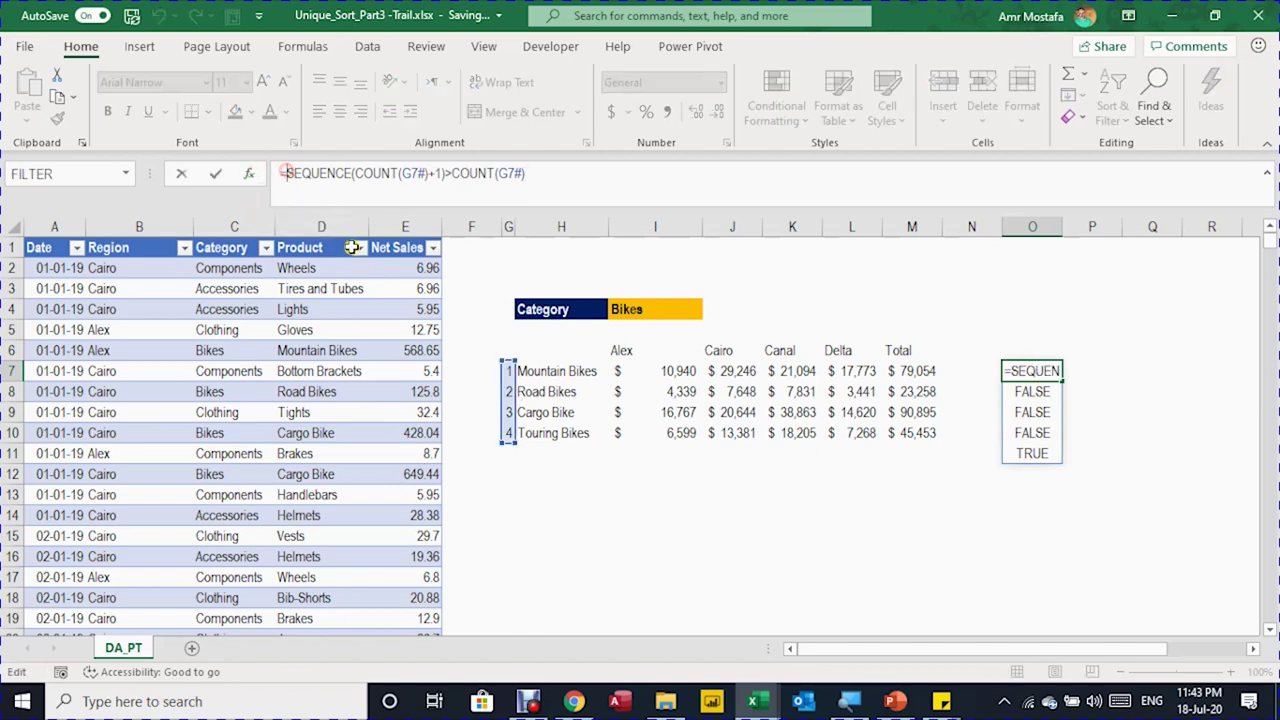
pyautogui.write('IF(')
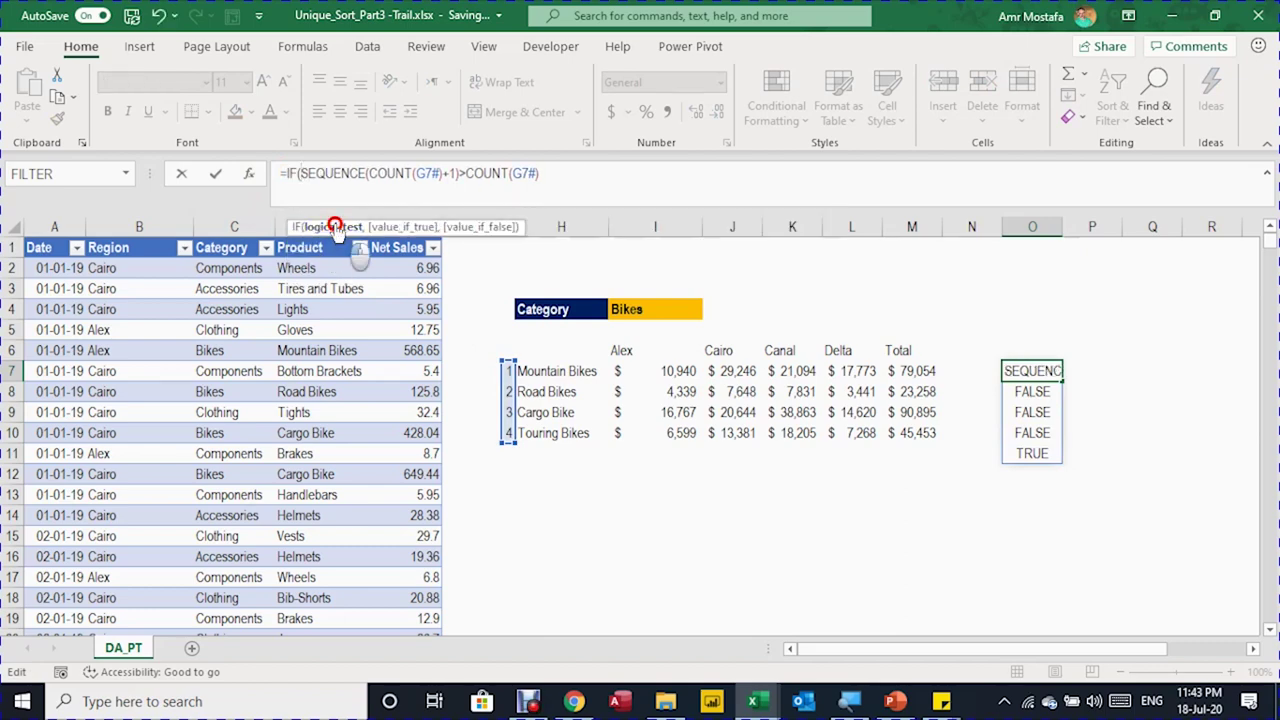
pyautogui.click(334, 227)
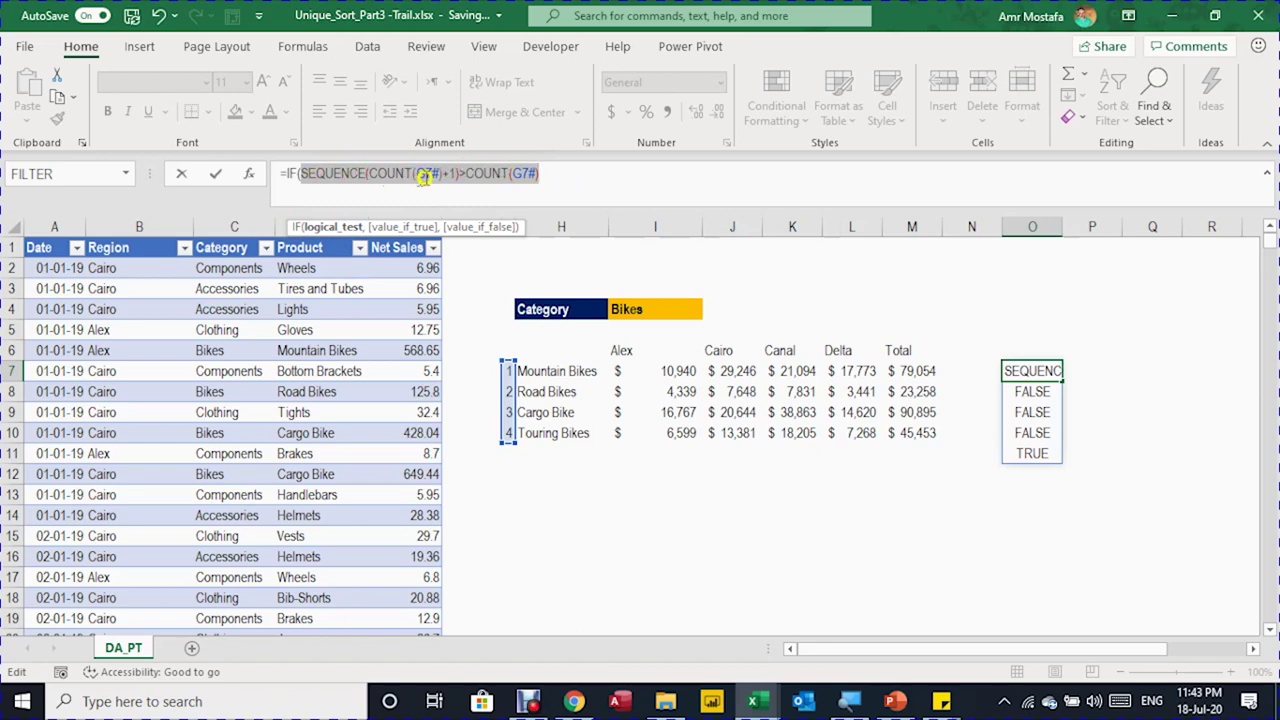
pyautogui.click(546, 178)
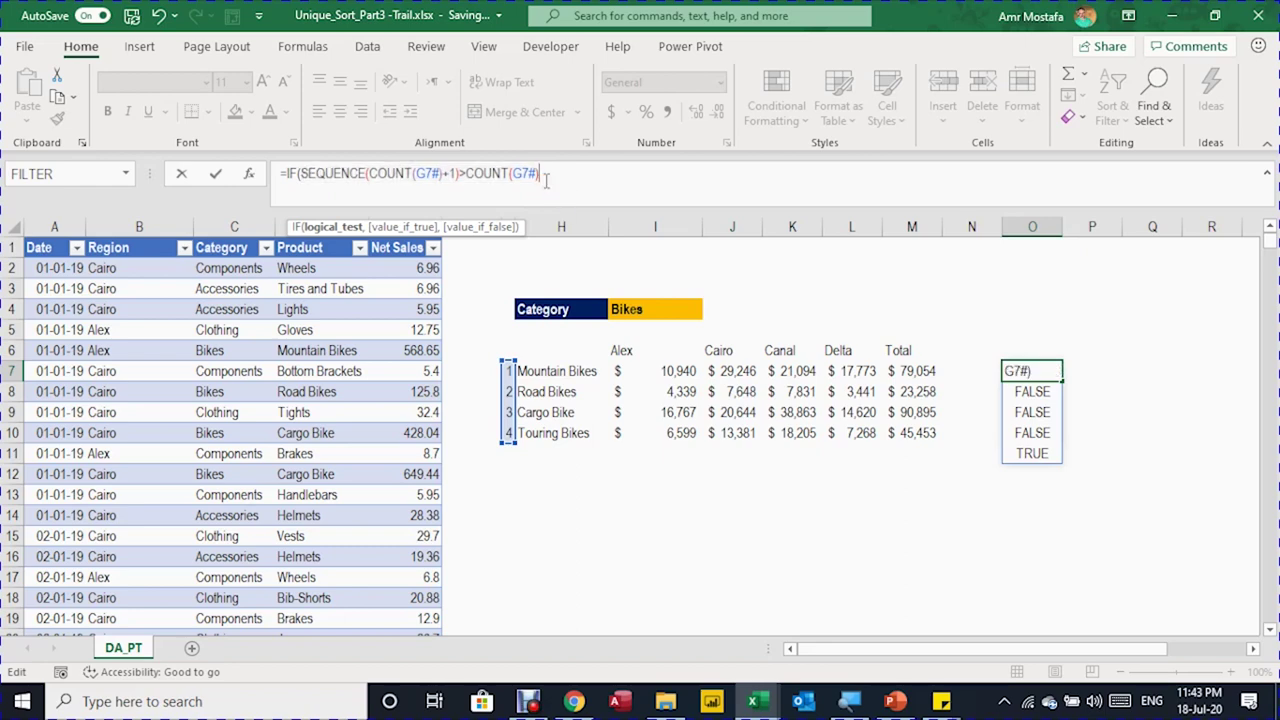
pyautogui.write(',')
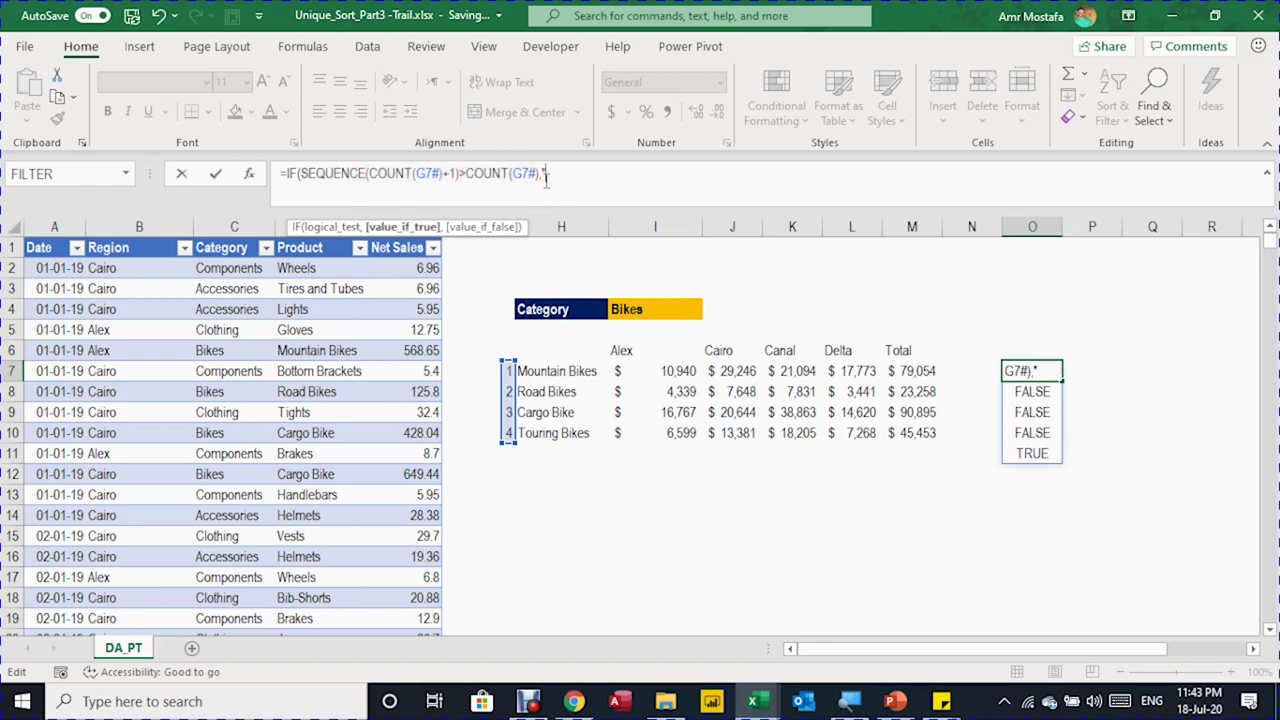
pyautogui.write('"Total"')
pyautogui.write(')')
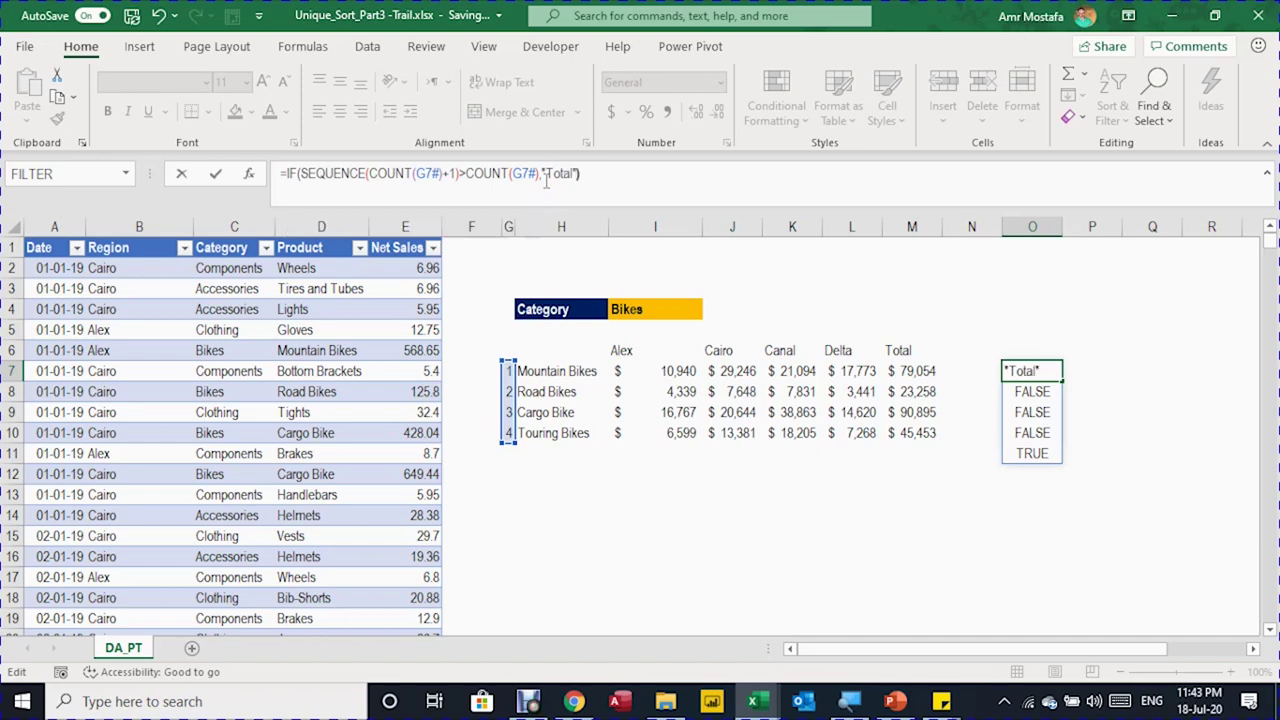
pyautogui.press('Return')
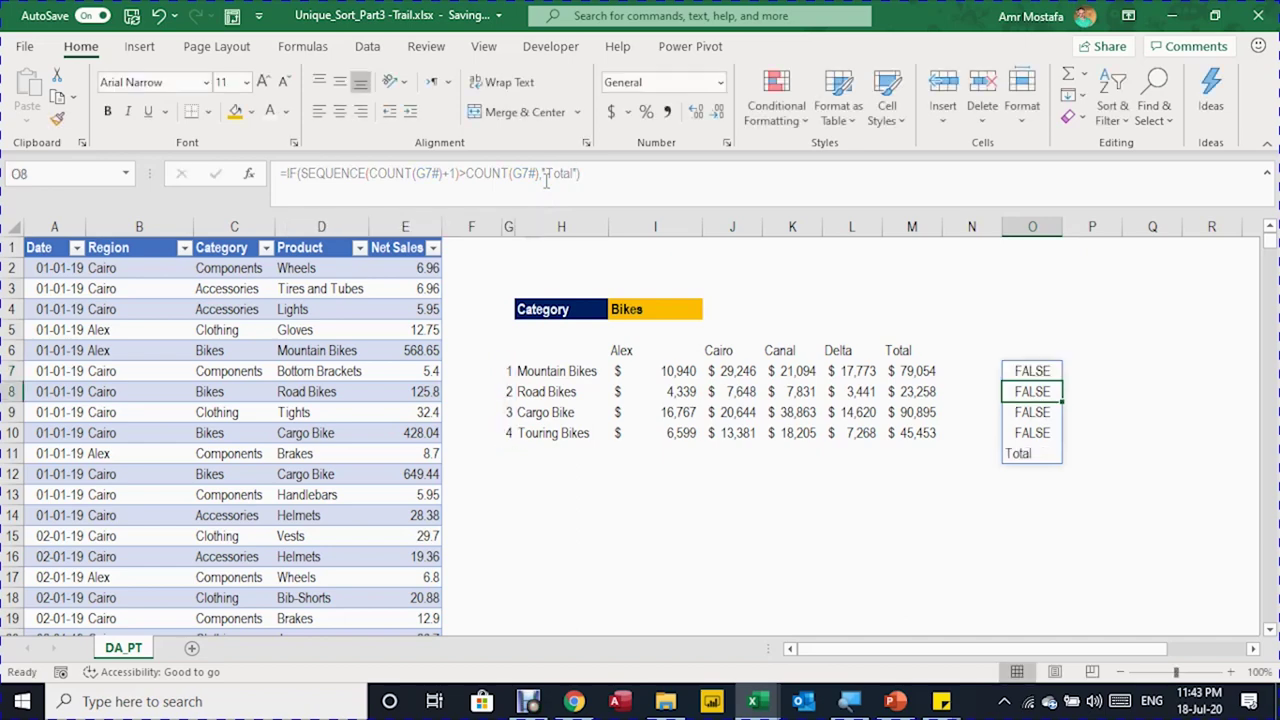
# - Compare the spilled IF results in column O with the product list in column H and the row beneath it
pyautogui.press('Down')
pyautogui.press('Down')
pyautogui.press('Down')
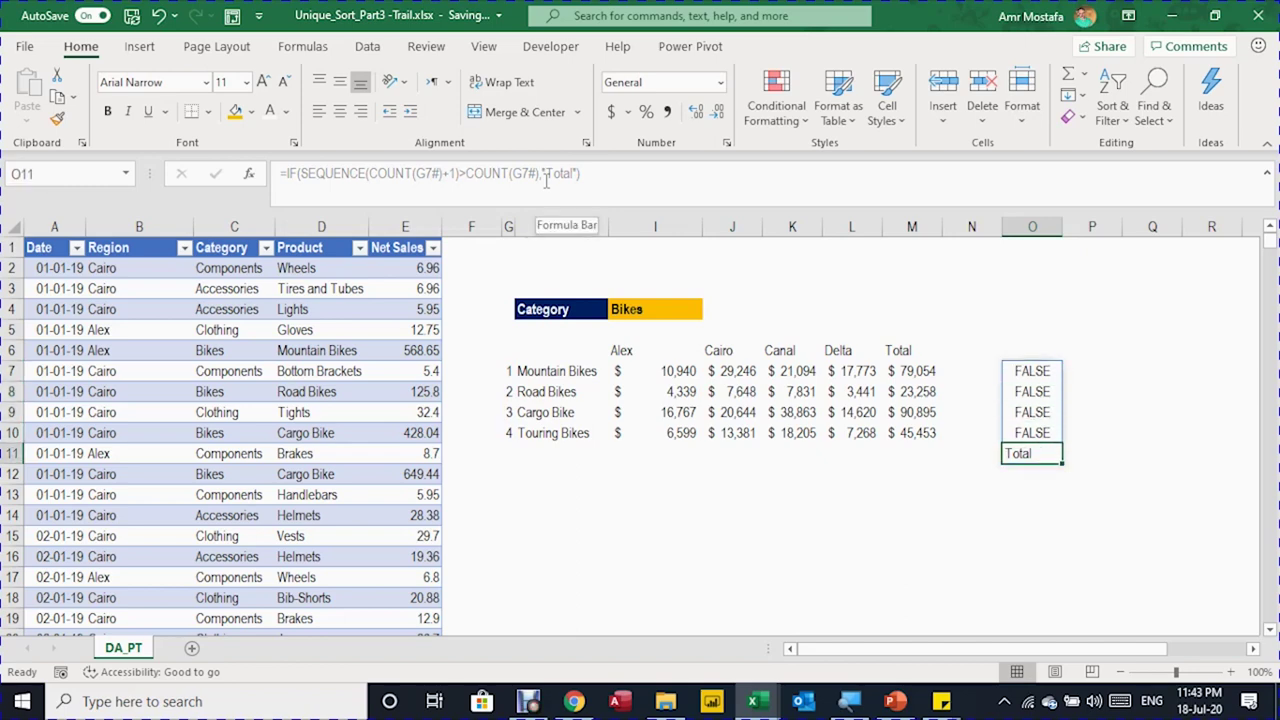
pyautogui.press('Up')
pyautogui.press('Up')
pyautogui.press('Up')
pyautogui.press('Up')
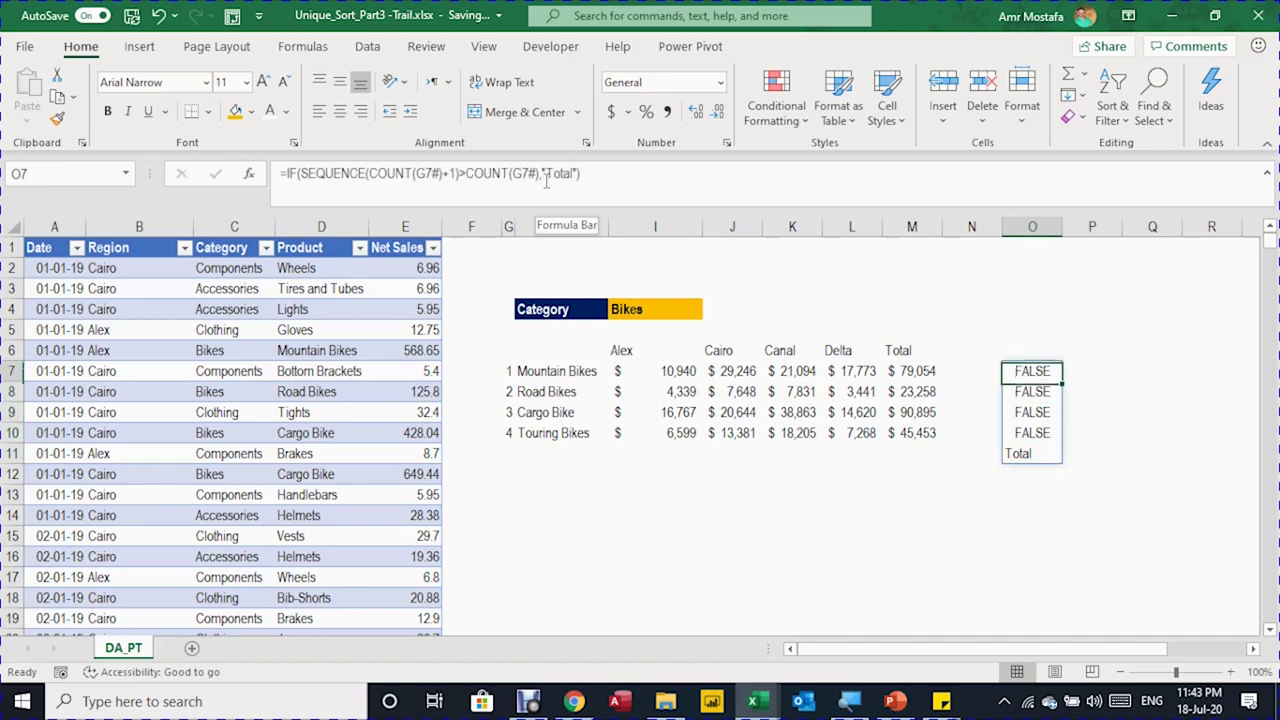
pyautogui.press('Left')
pyautogui.press('Left')
pyautogui.press('Left')
pyautogui.press('Left')
pyautogui.press('Left')
pyautogui.press('Left')
pyautogui.press('Left')
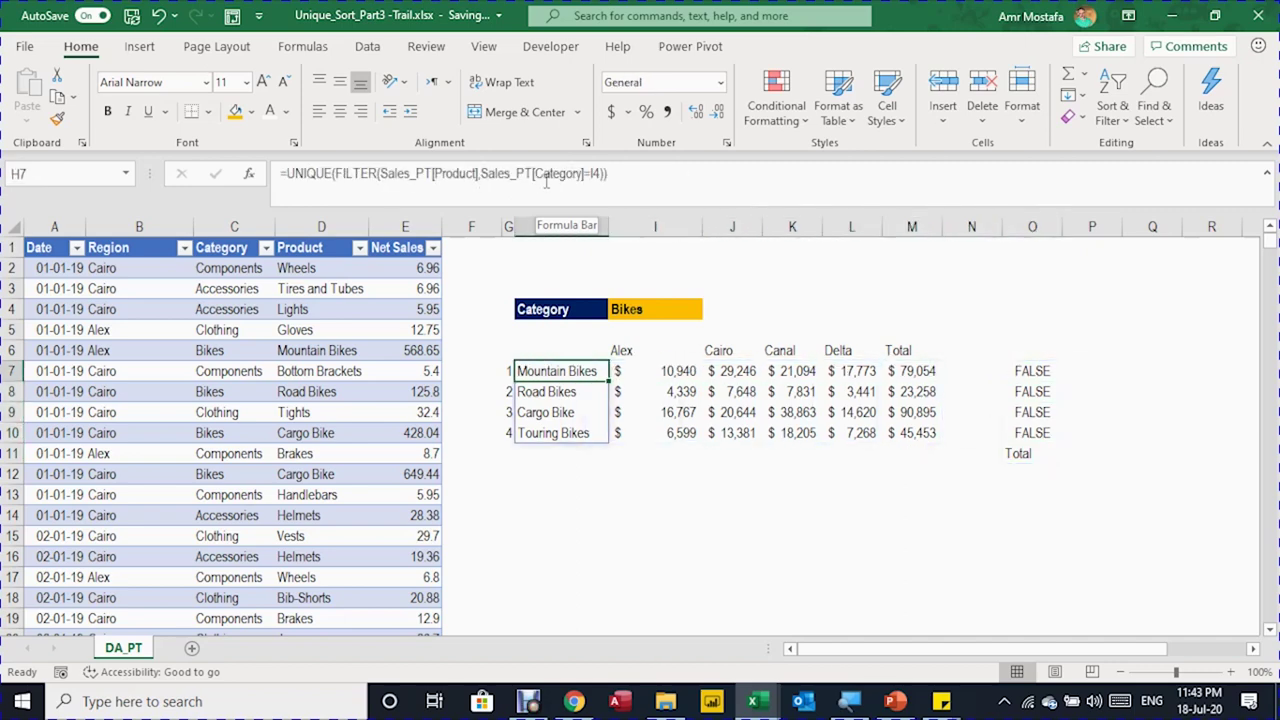
pyautogui.press('Down')
pyautogui.press('Down')
pyautogui.press('Down')
pyautogui.press('Down')
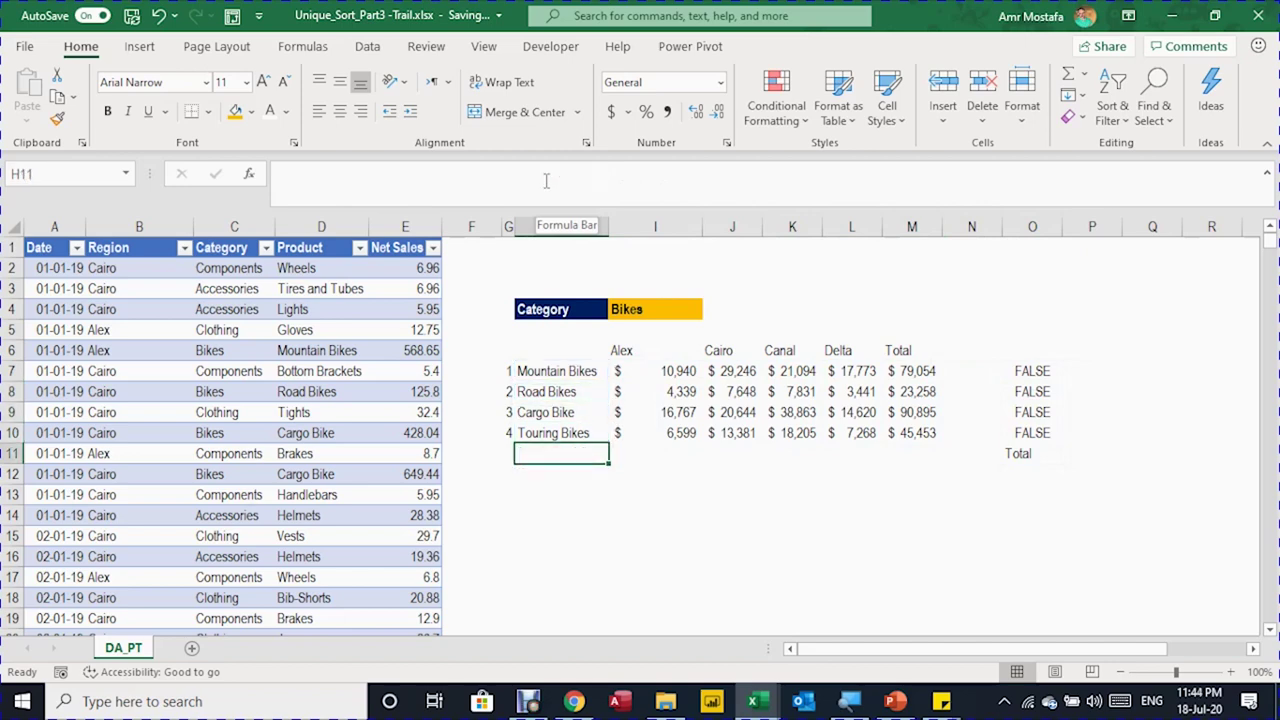
pyautogui.press('Right')
pyautogui.press('Right')
pyautogui.press('Right')
pyautogui.press('Right')
pyautogui.press('Right')
pyautogui.press('Right')
pyautogui.press('Right')
pyautogui.press('Up')
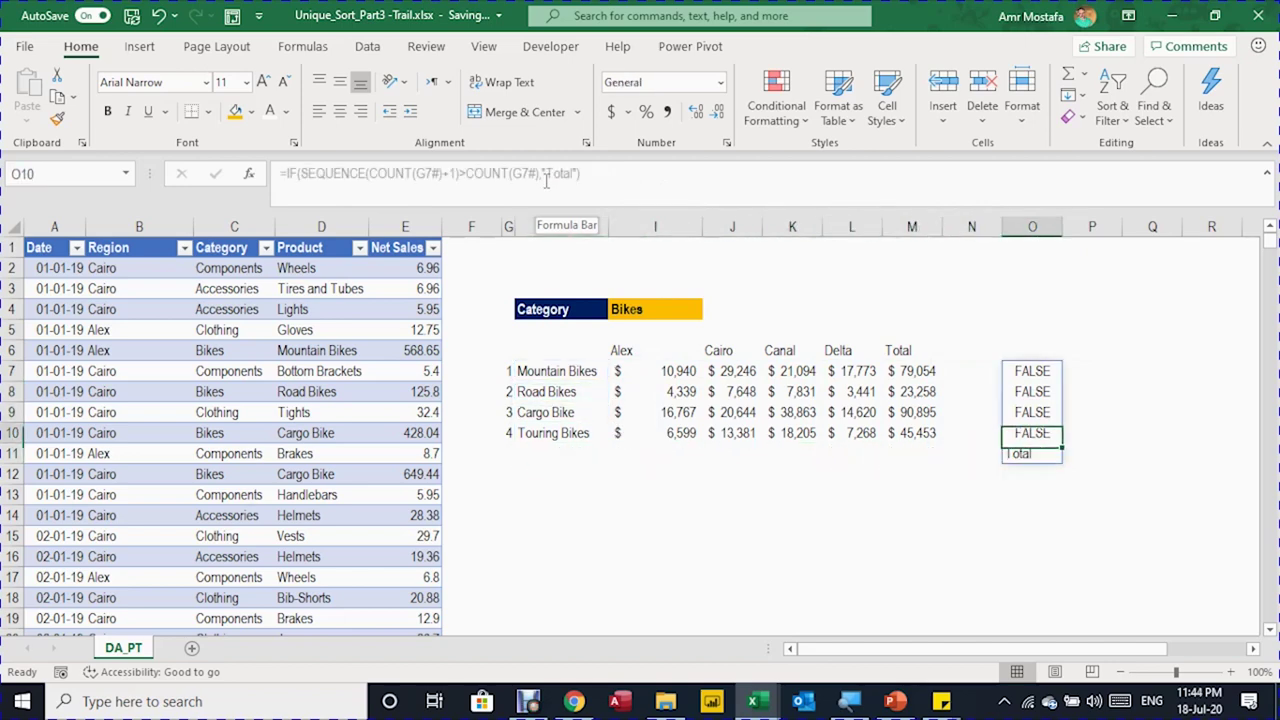
# - Copy the O7 IF formula and insert it ahead of UNIQUE in H7, making the UNIQUE list its value-if-false argument
pyautogui.moveTo(600, 176); pyautogui.dragTo(284, 165)
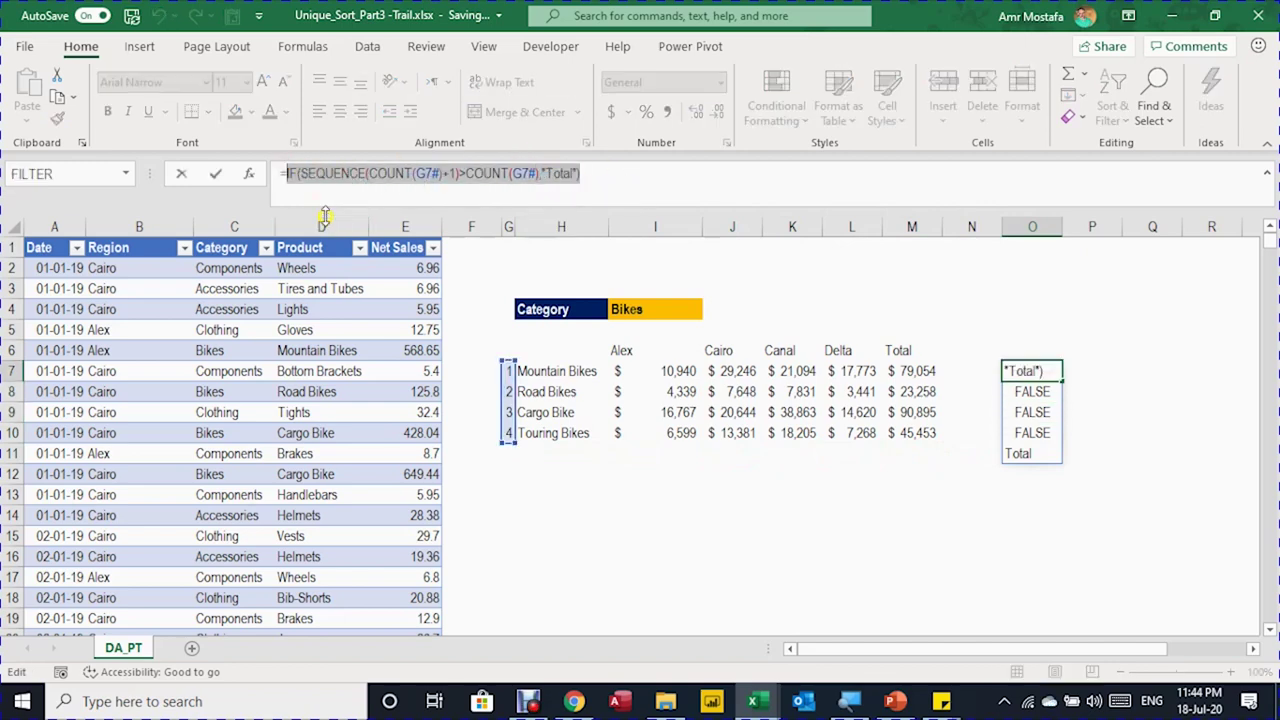
pyautogui.press('Escape')
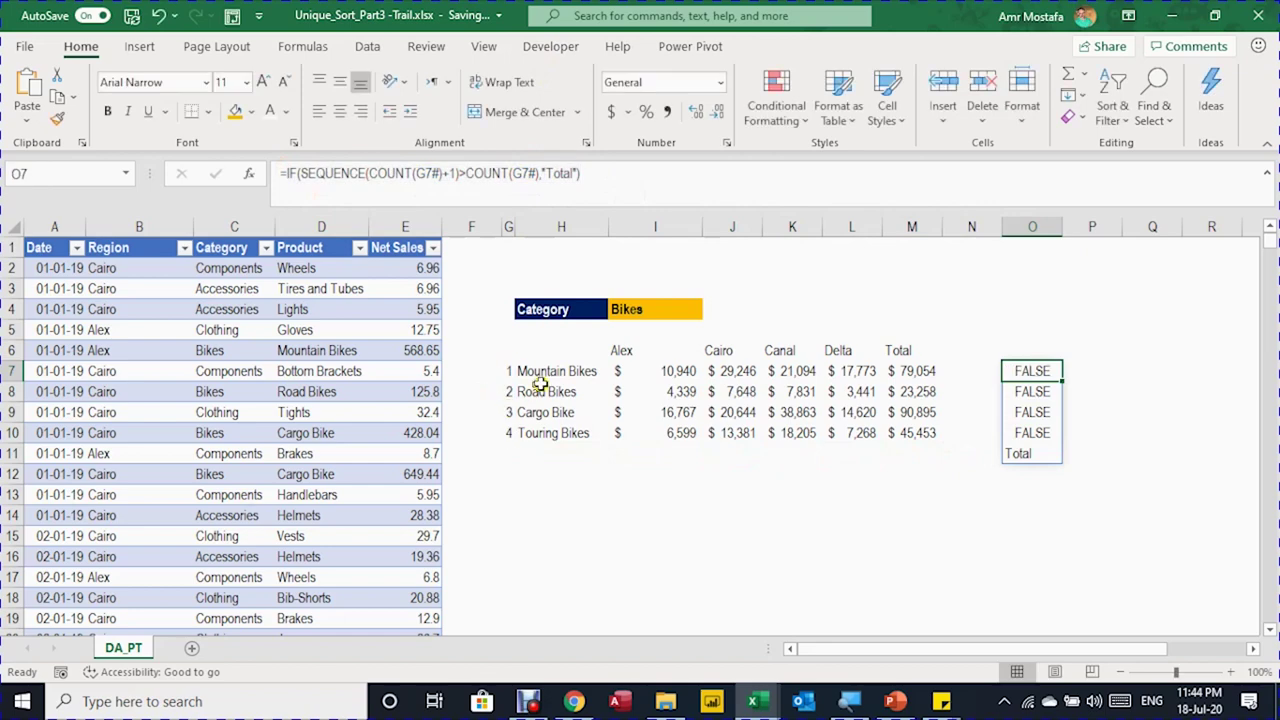
pyautogui.click(545, 375)
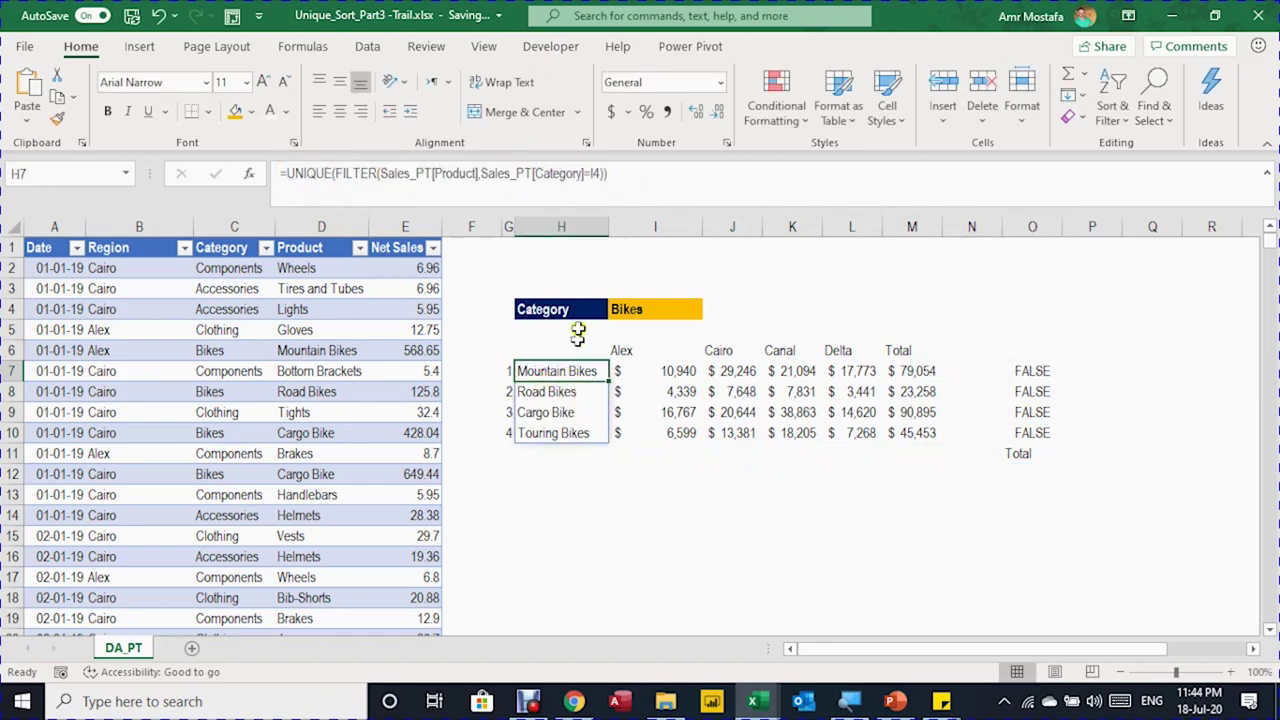
pyautogui.click(290, 174)
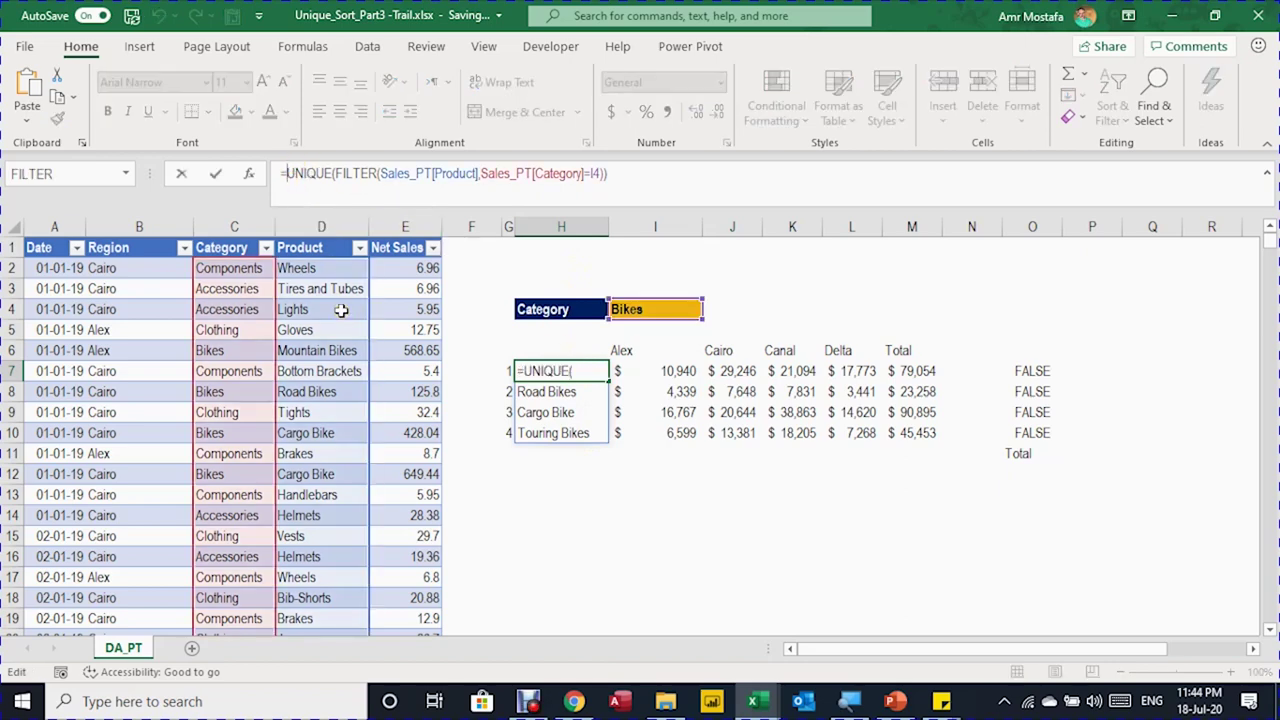
pyautogui.write('IF(SEQUENCE(COUNT(G7#)+1)>COUNT(G7#),"Total",')
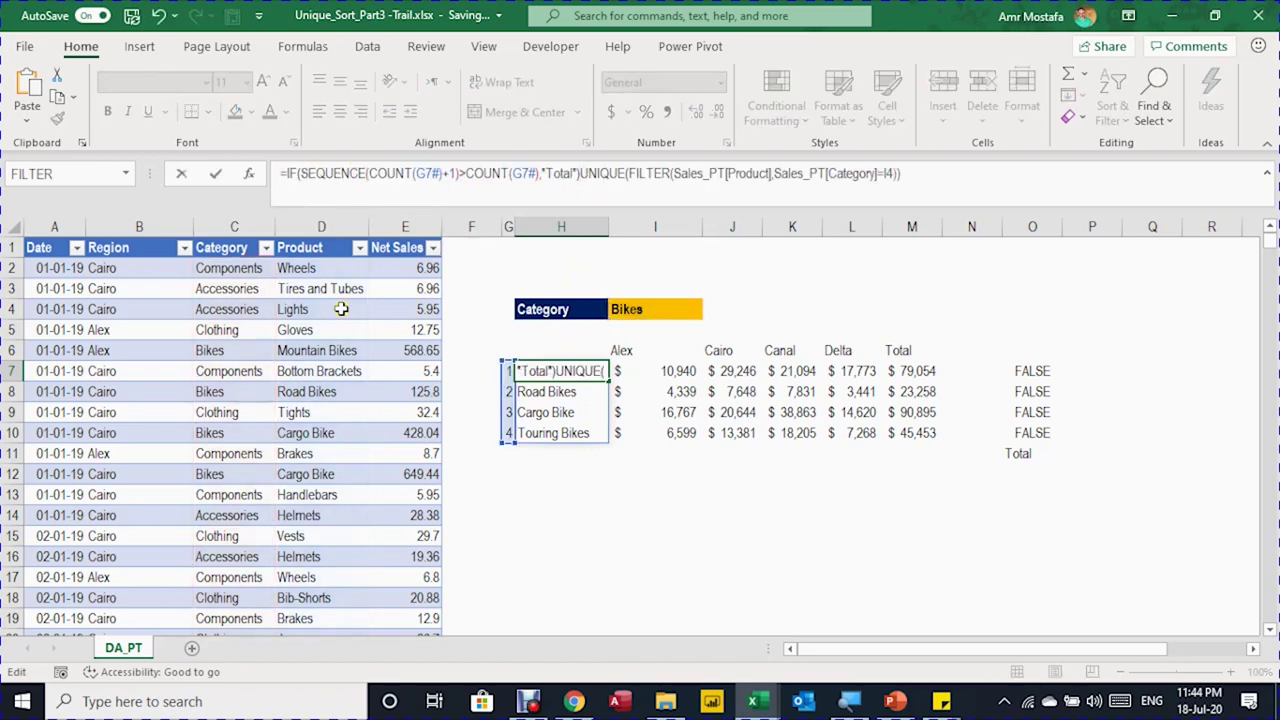
pyautogui.press('BackSpace')
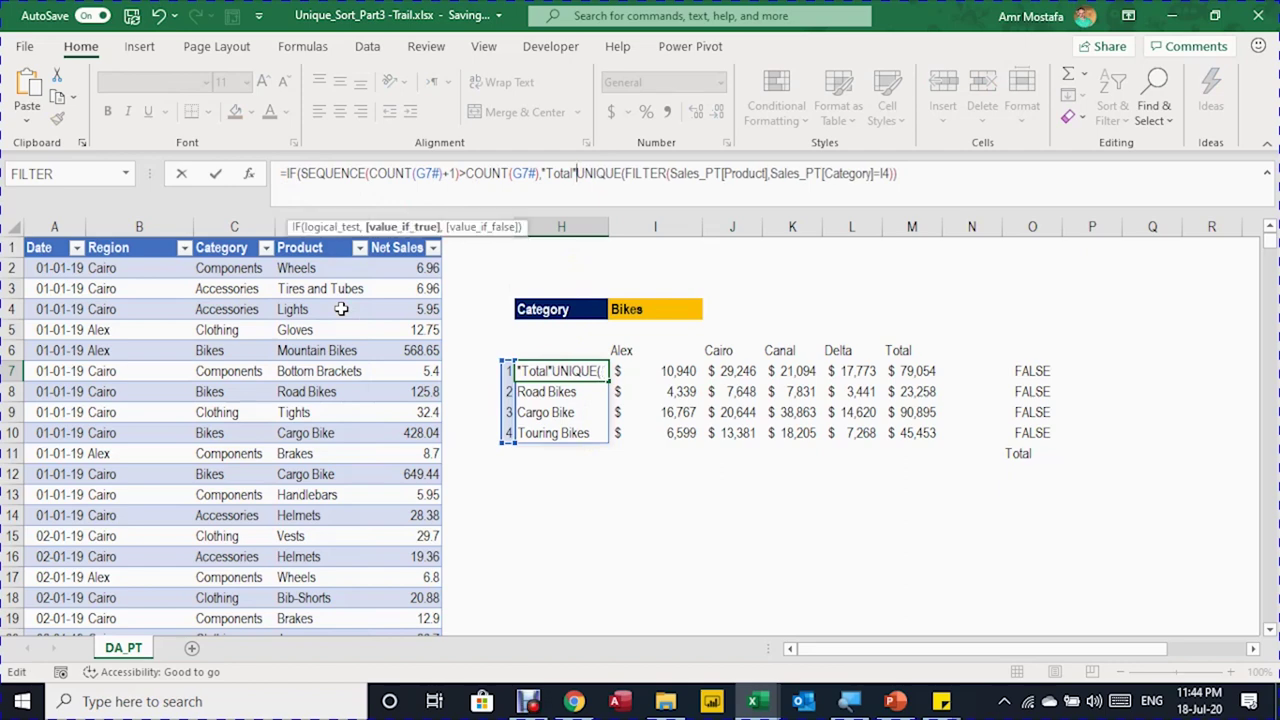
pyautogui.write(',')
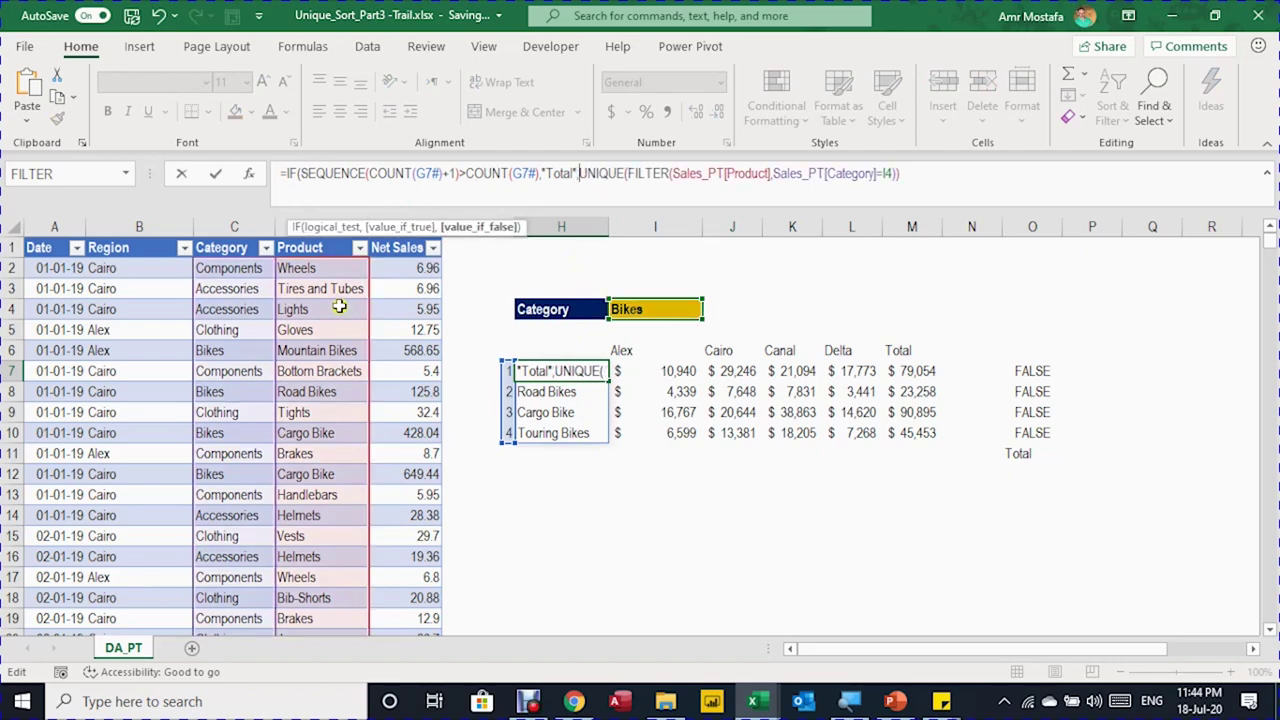
# - Check the three IF arguments in H7, add the final closing parenthesis, enter the formula and inspect the spilled result in H11
pyautogui.click(336, 229)
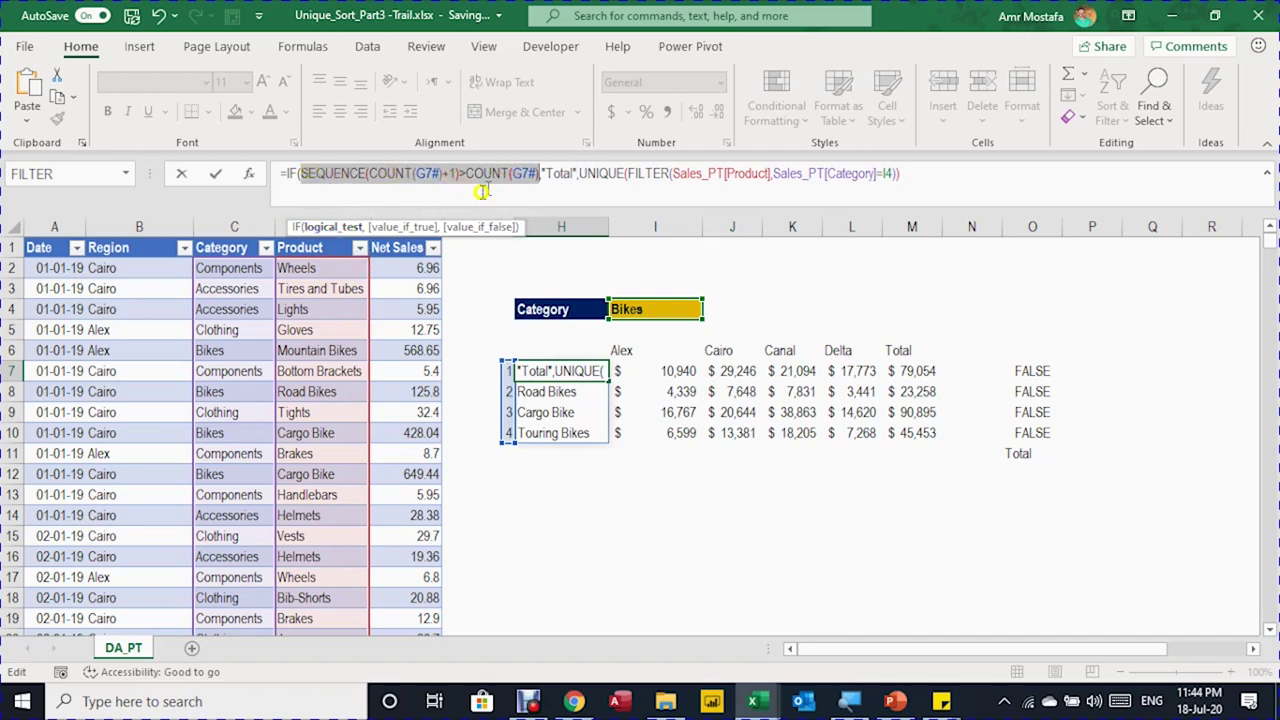
pyautogui.click(400, 228)
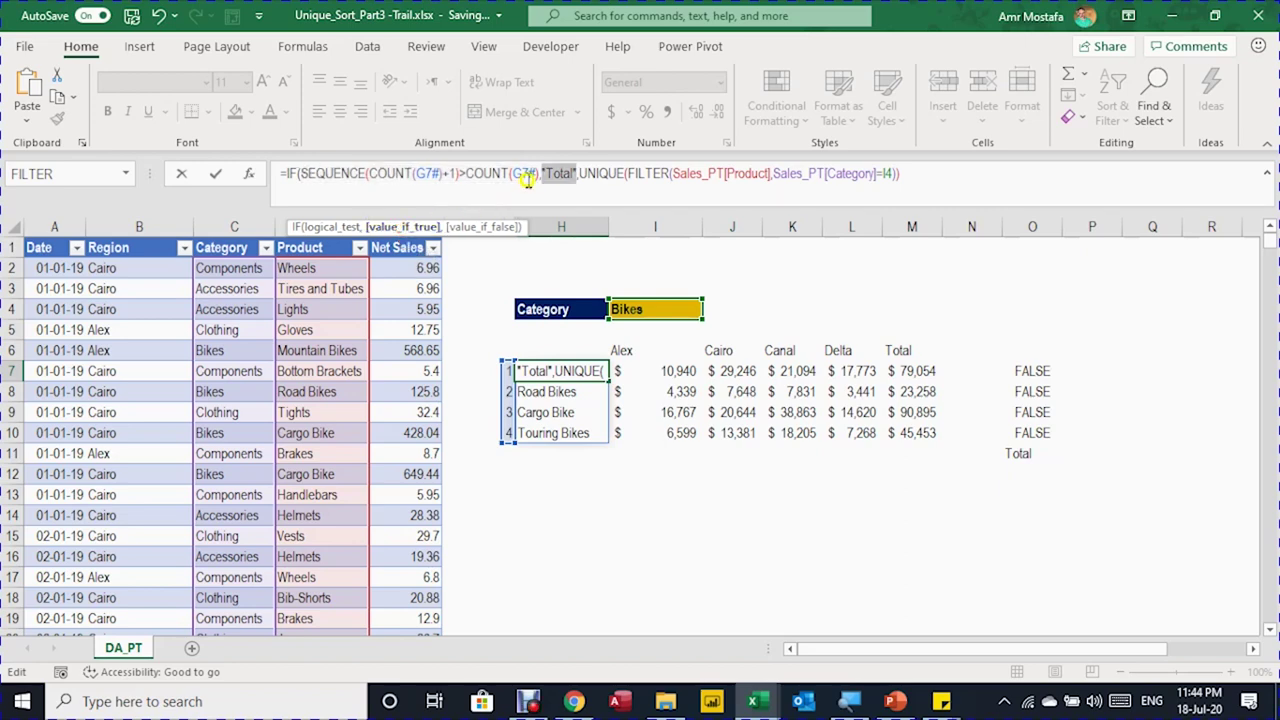
pyautogui.click(488, 228)
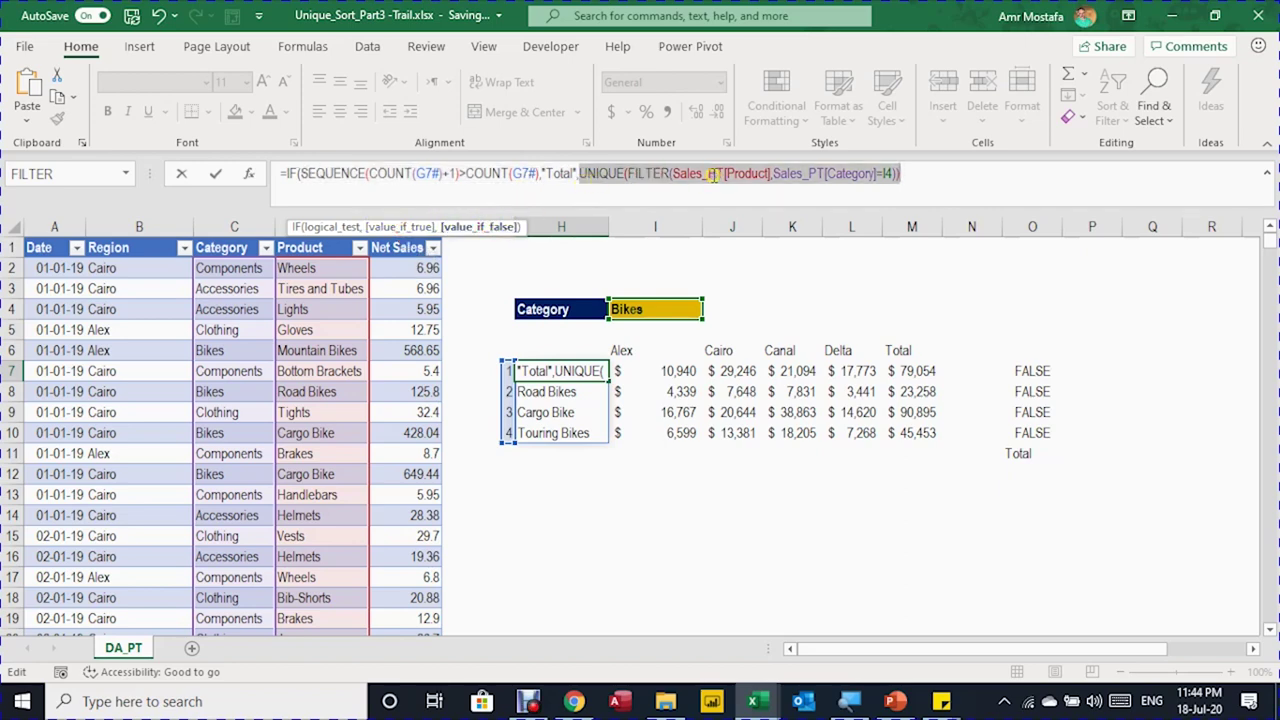
pyautogui.click(930, 172)
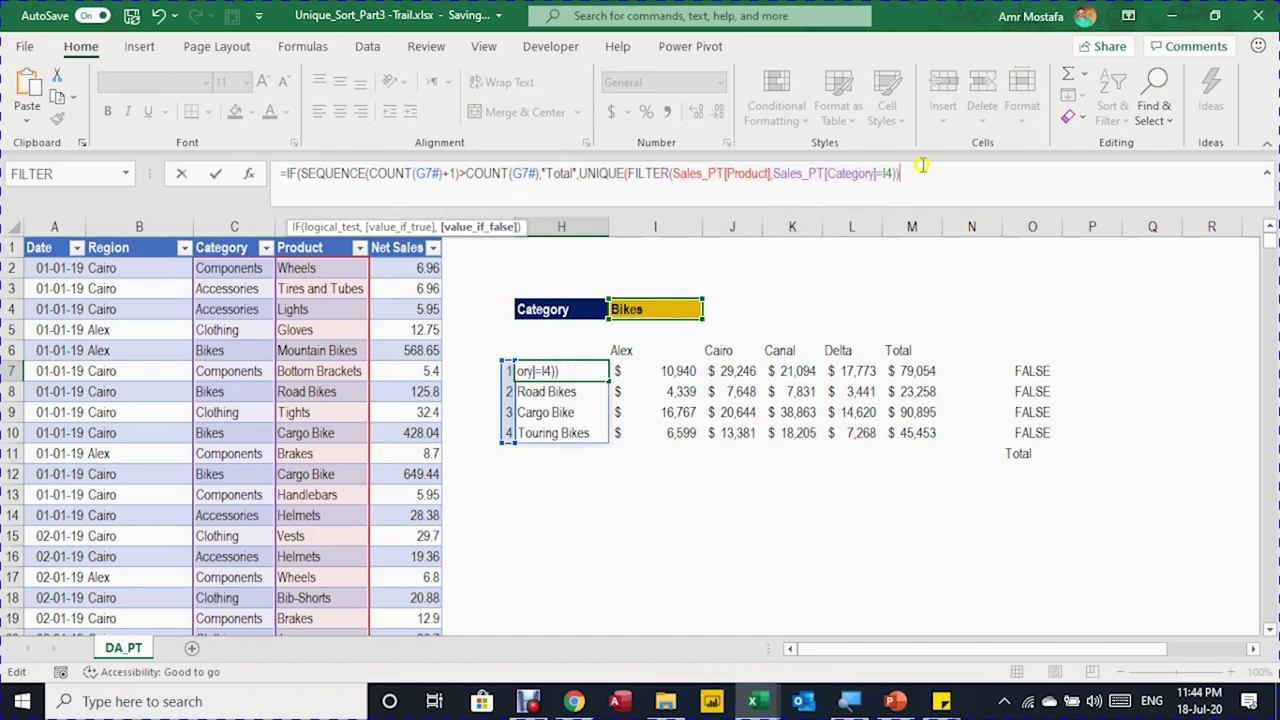
pyautogui.write(')')
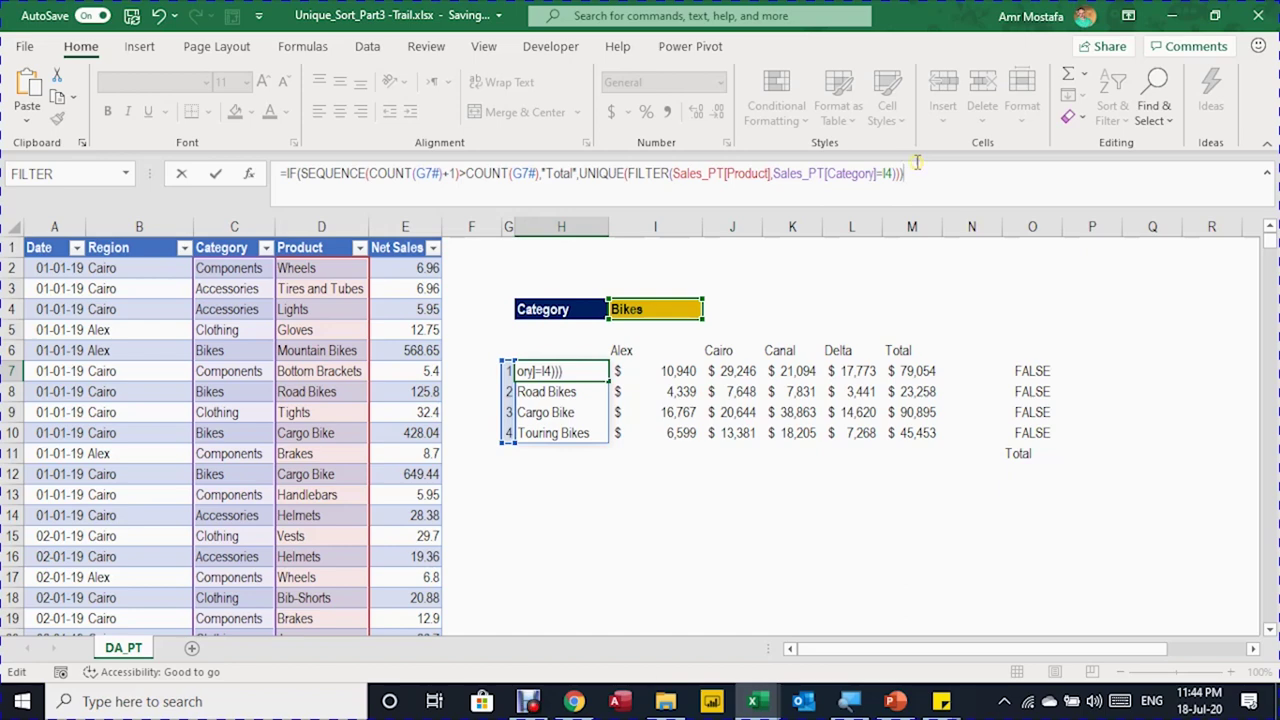
pyautogui.press('Return')
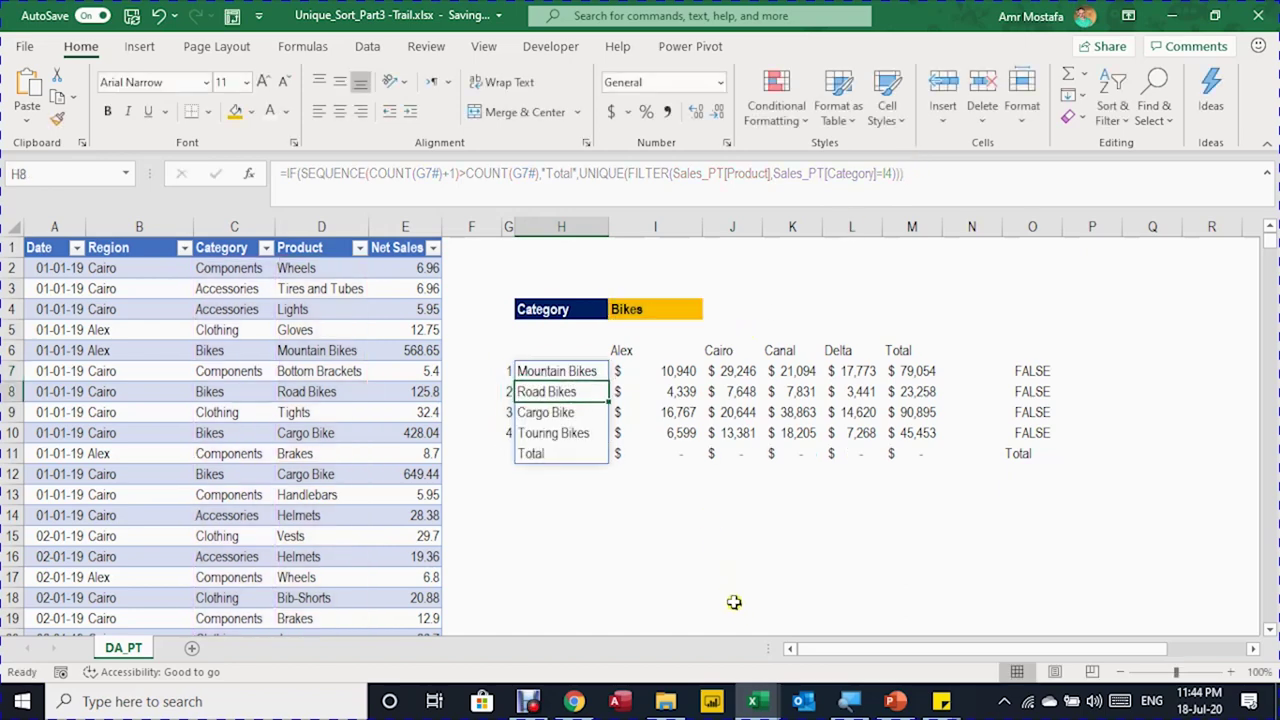
pyautogui.click(573, 447)
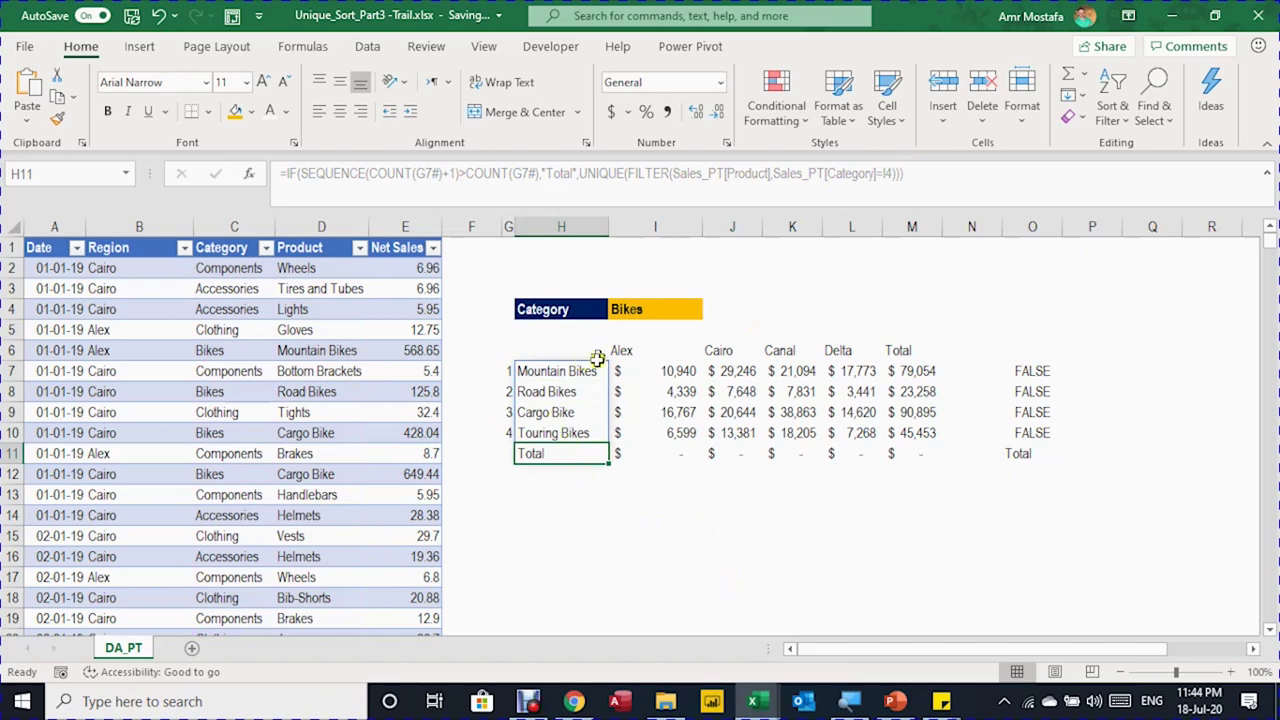
# - Copy the formula text =IF(SEQUENCE(COUNT(G7#)+1)>COUNT(G7#),"Total") from O7 into P7 and enter it
pyautogui.click(1048, 370)
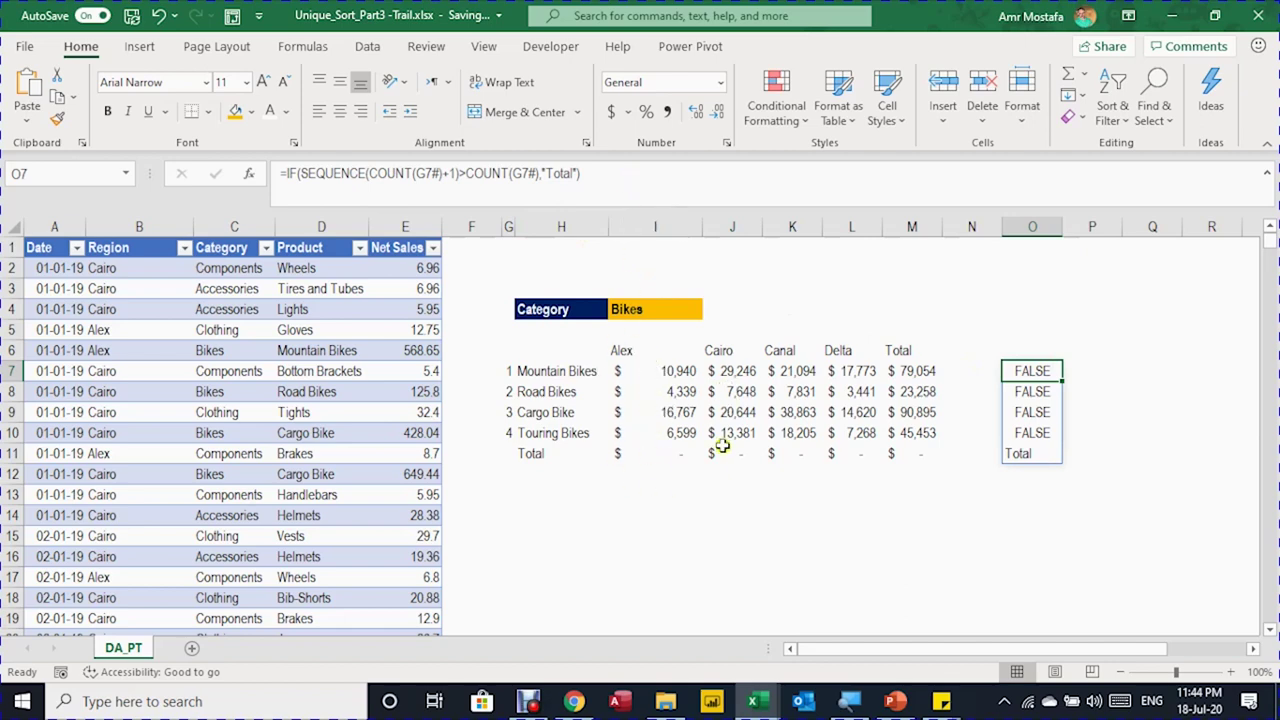
pyautogui.moveTo(683, 450); pyautogui.dragTo(850, 445)
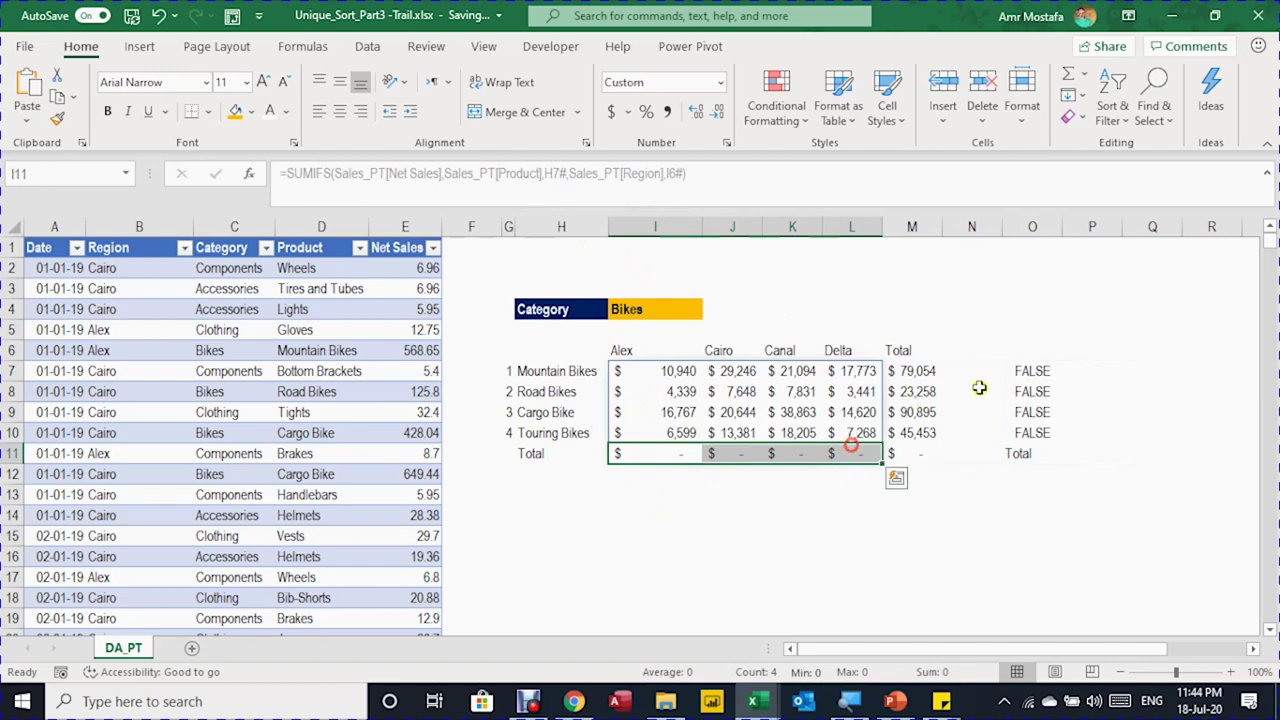
pyautogui.click(1045, 372)
pyautogui.tripleClick(598, 170)
pyautogui.hotkey('ctrl', 'c')
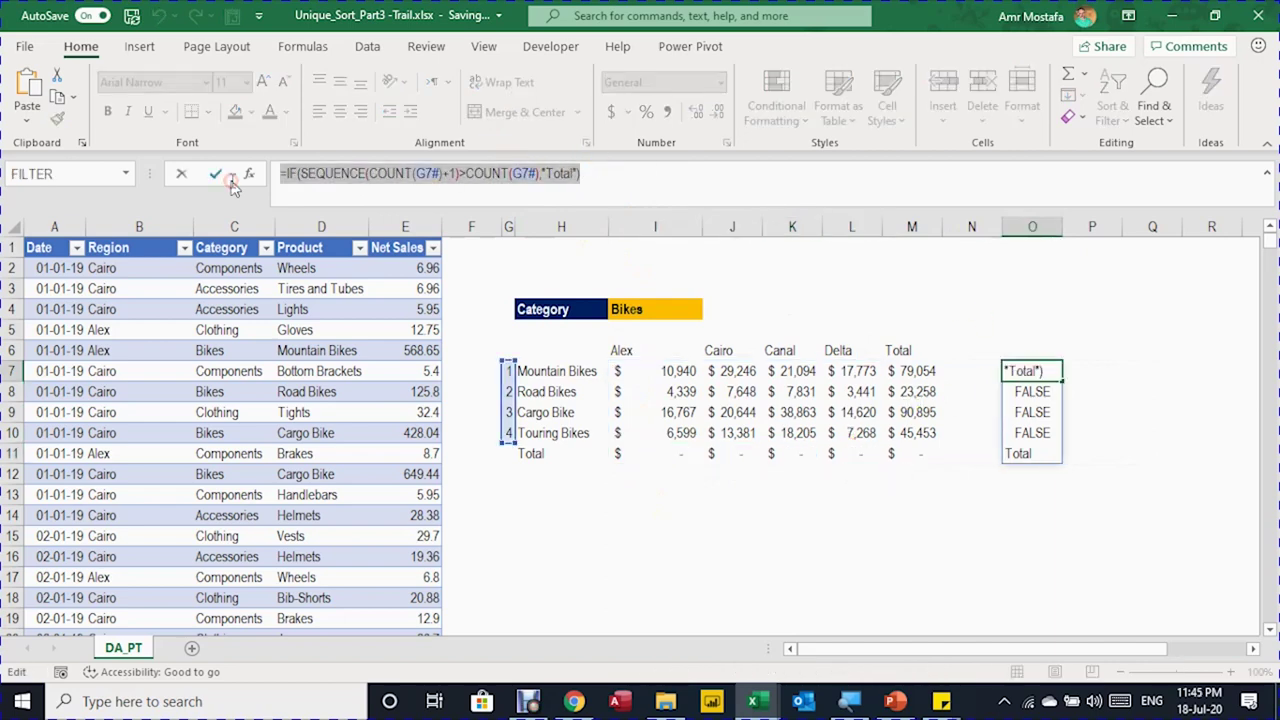
pyautogui.press('Escape')
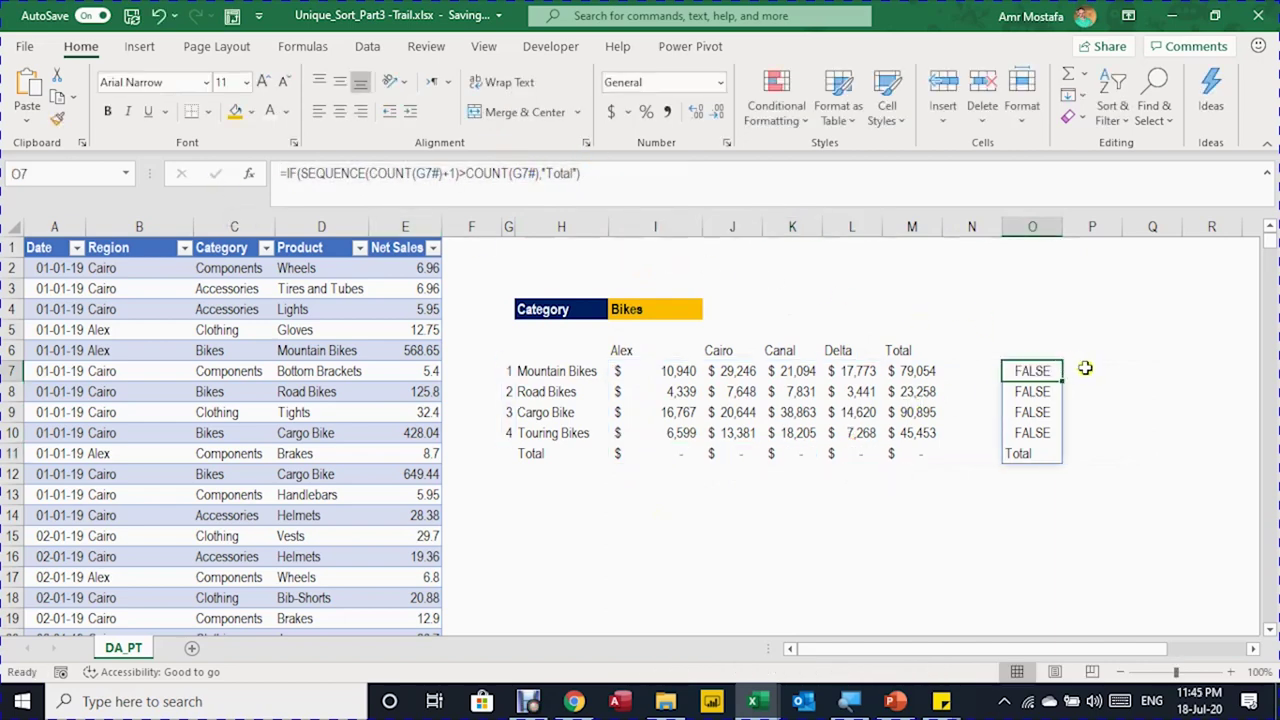
pyautogui.click(1086, 366)
pyautogui.hotkey('ctrl', 'v')
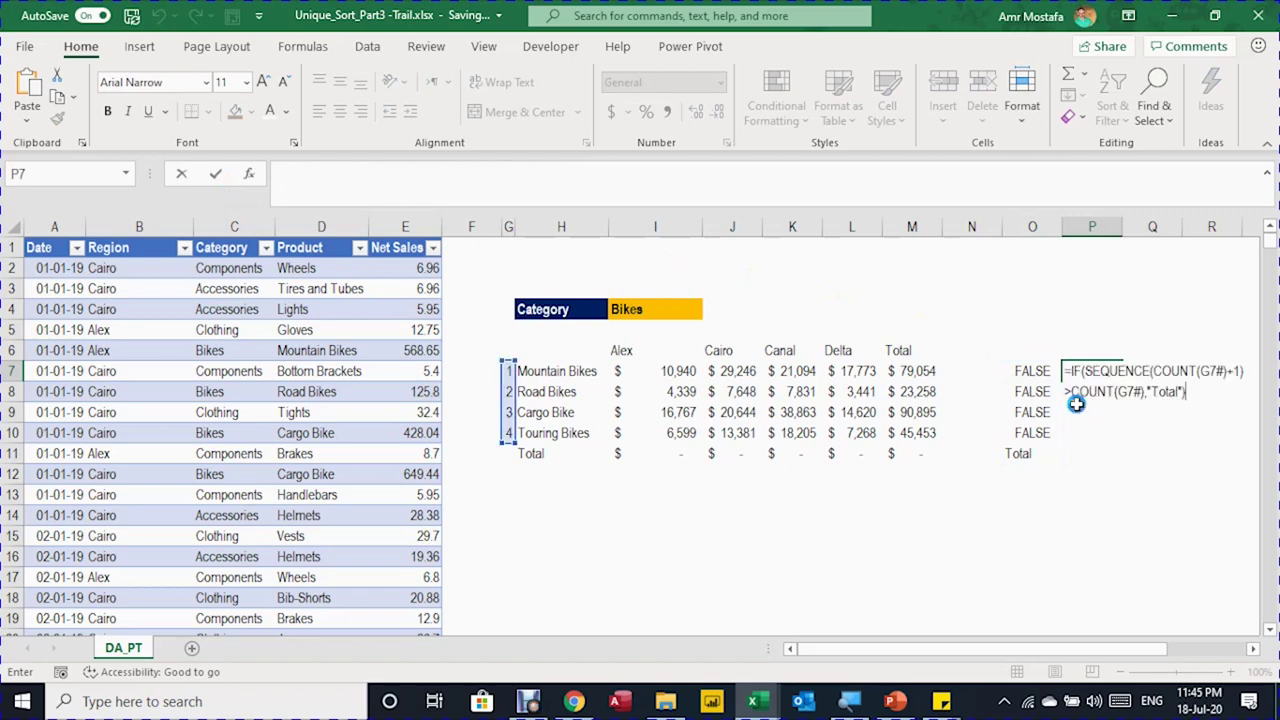
pyautogui.press('Return')
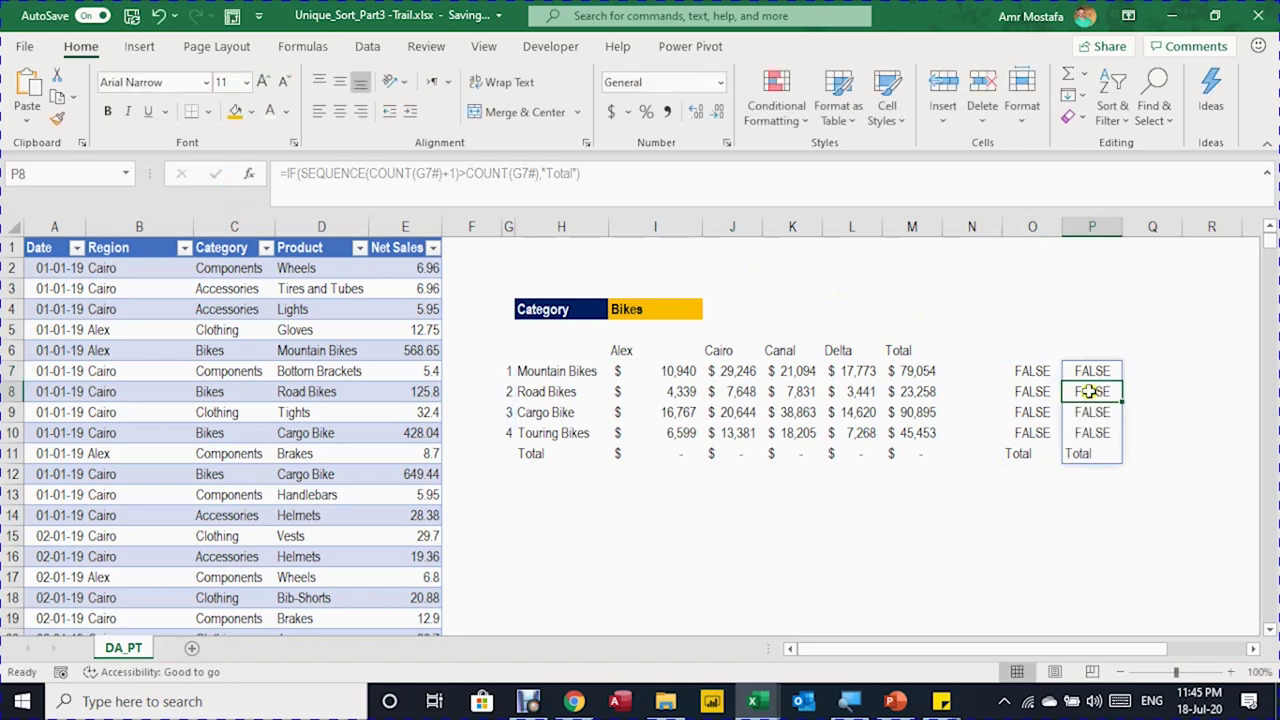
# - Review the P7 formula alongside the row-total formula in M7 and the category selected in I4
pyautogui.click(1083, 367)
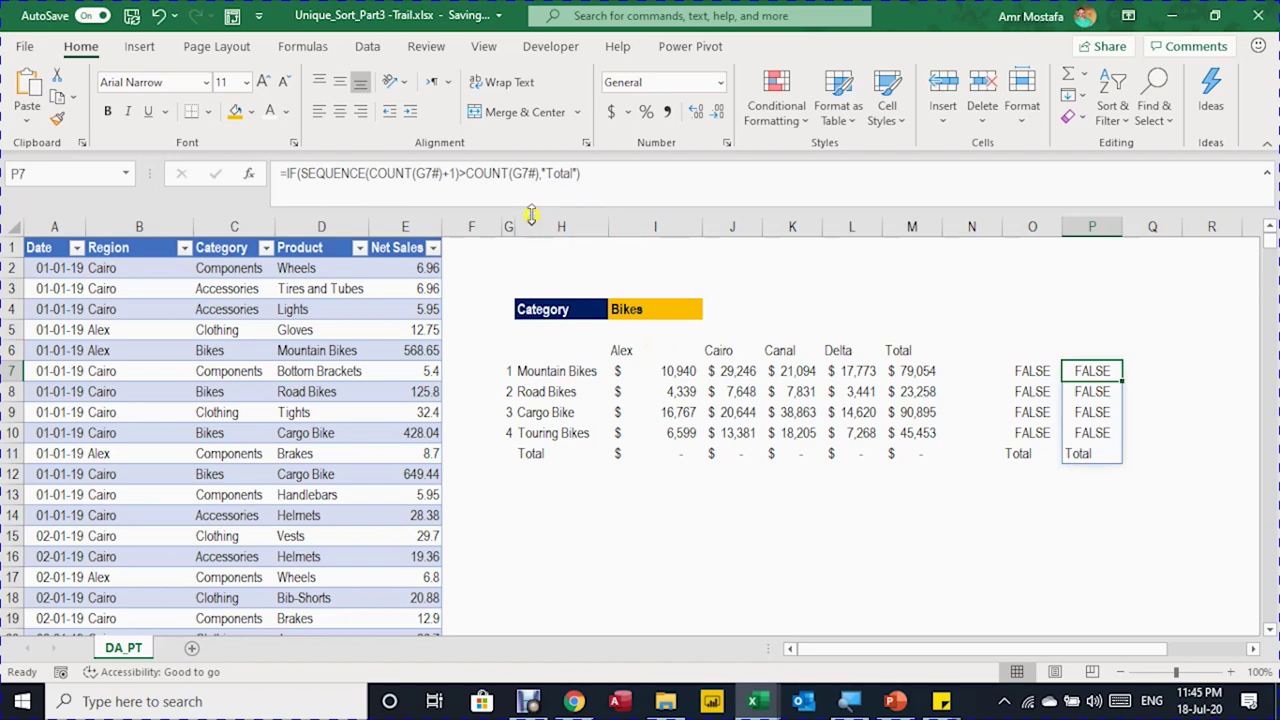
pyautogui.press('Left')
pyautogui.press('Left')
pyautogui.press('Left')
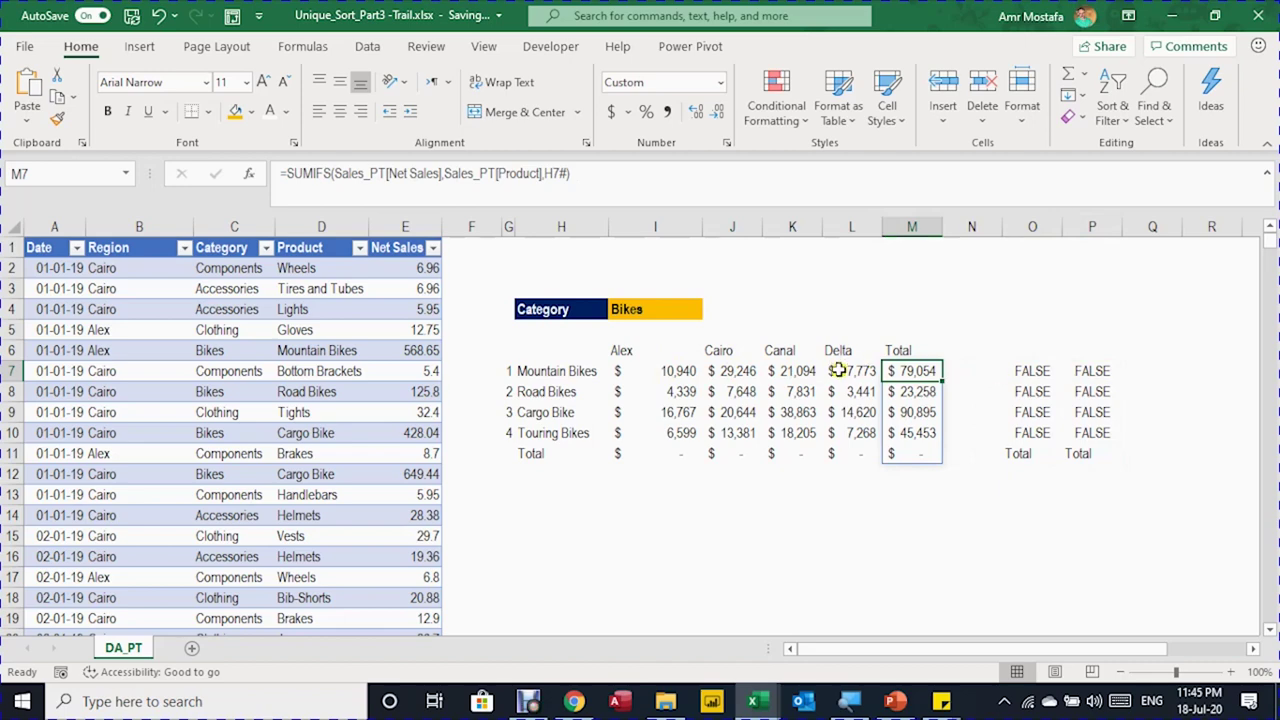
pyautogui.click(665, 312)
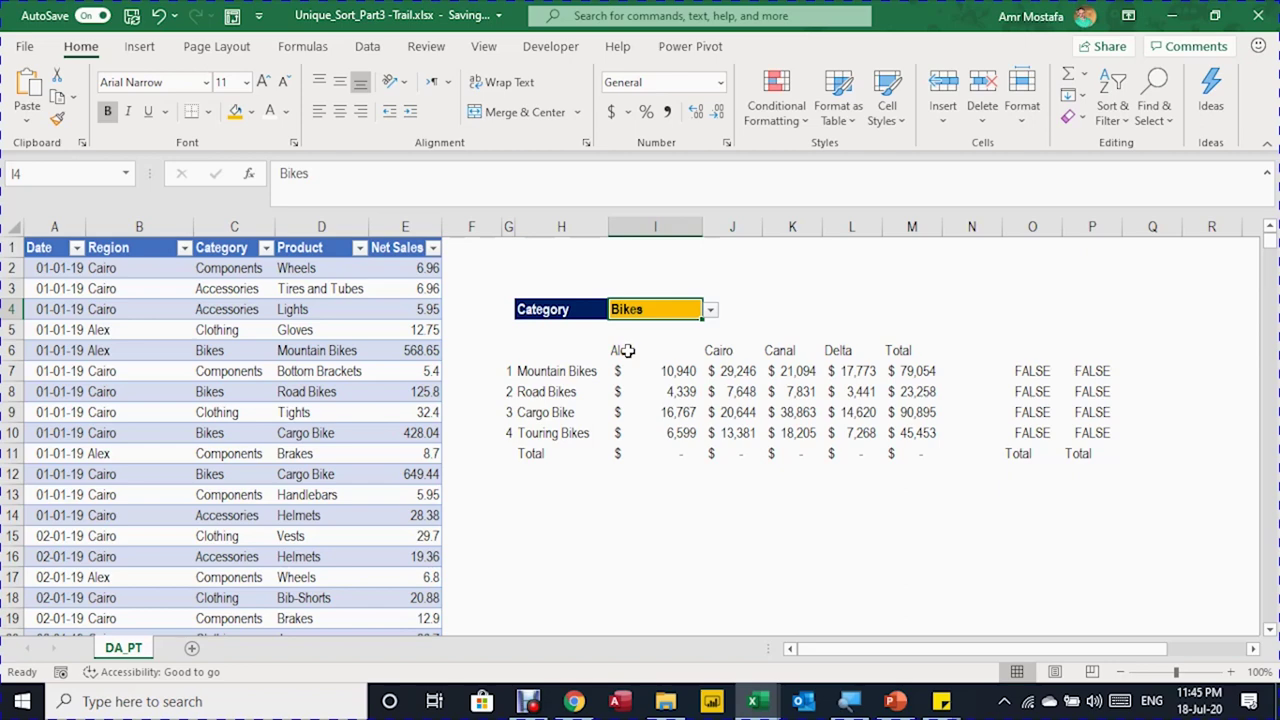
pyautogui.click(1088, 371)
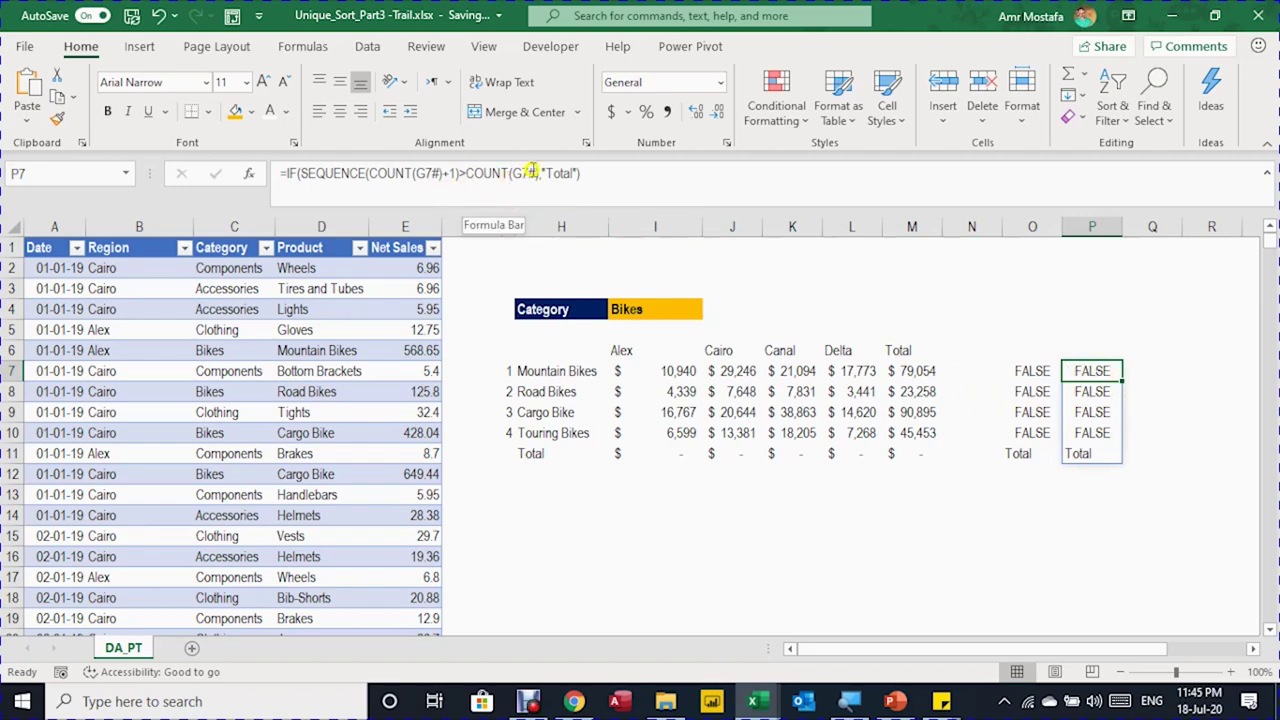
# - Replace the "Total" text in the P7 formula with a SUMIFS function as the value-if-true argument
pyautogui.moveTo(545, 173); pyautogui.dragTo(577, 176)
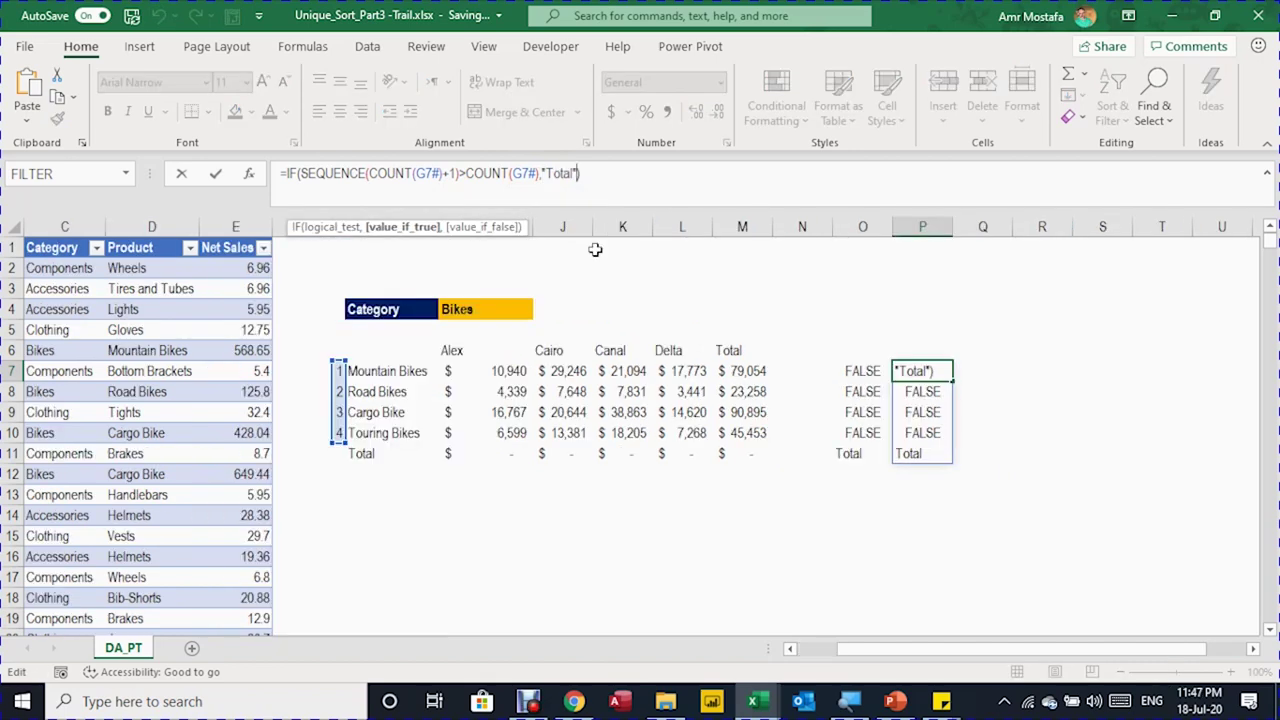
pyautogui.hotkey('shift', 'Left')
pyautogui.hotkey('shift', 'Left')
pyautogui.hotkey('shift', 'Left')
pyautogui.hotkey('shift', 'Left')
pyautogui.hotkey('shift', 'Left')
pyautogui.hotkey('shift', 'Left')
pyautogui.hotkey('shift', 'Left')
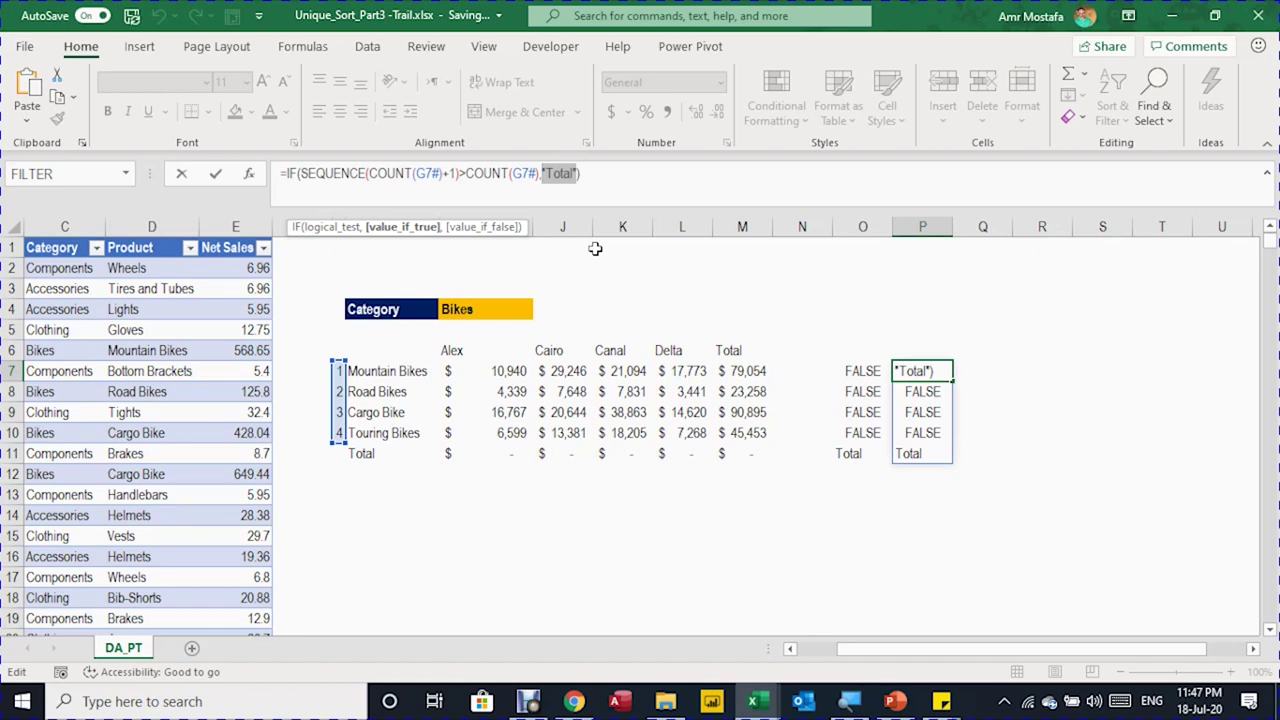
pyautogui.write('sumifs')
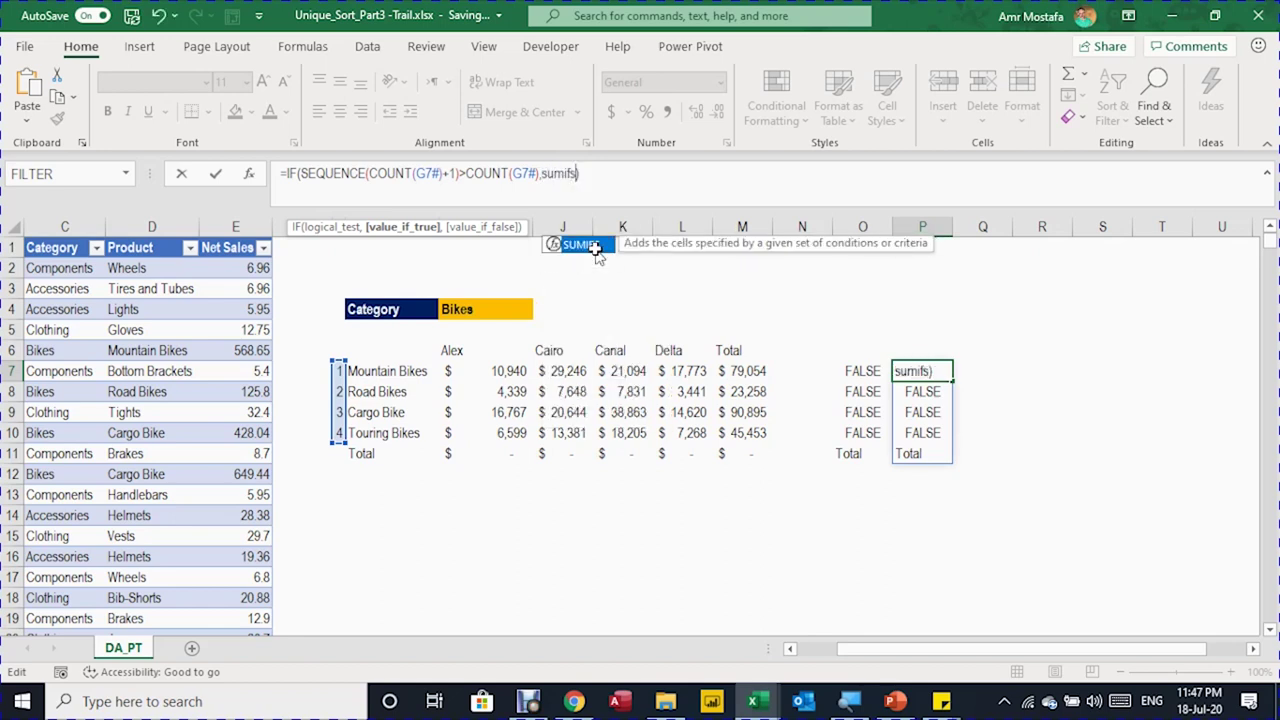
pyautogui.press('Tab')
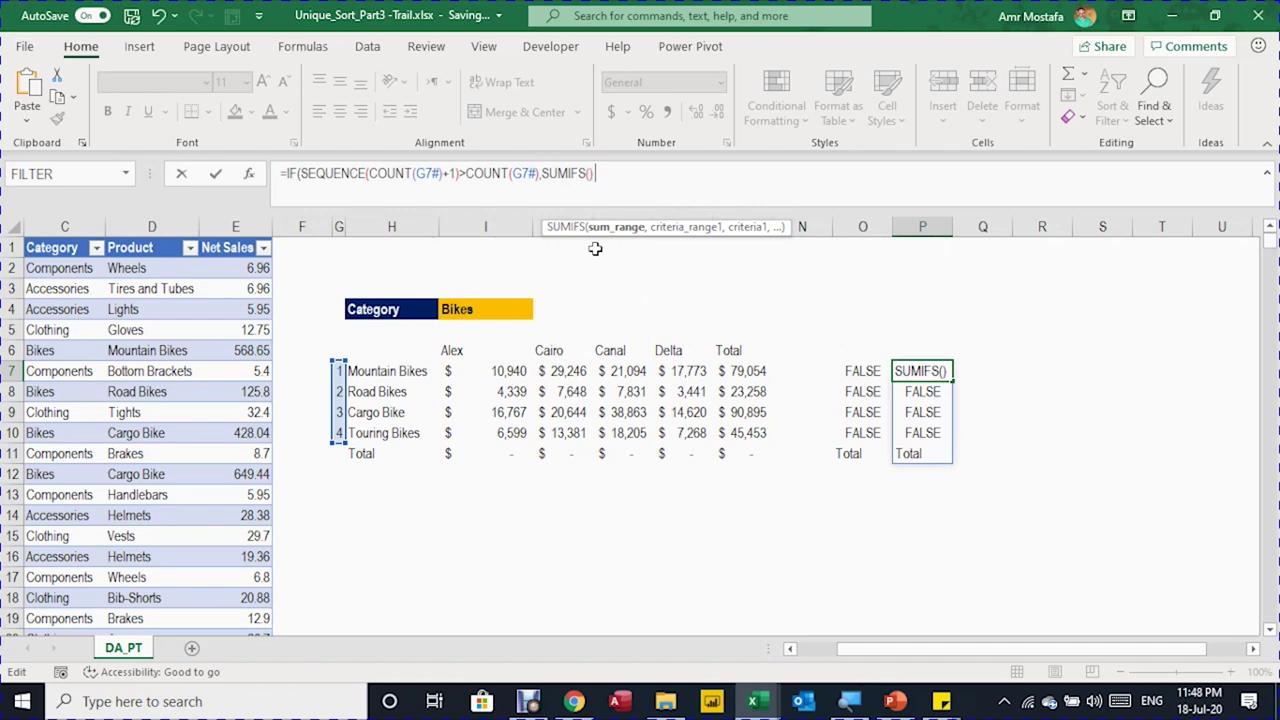
# - Set the sum range of the SUMIFS in P7 to Sales_PT[Net Sales]
pyautogui.write('sales')
pyautogui.press('Tab')
pyautogui.write('[ne')
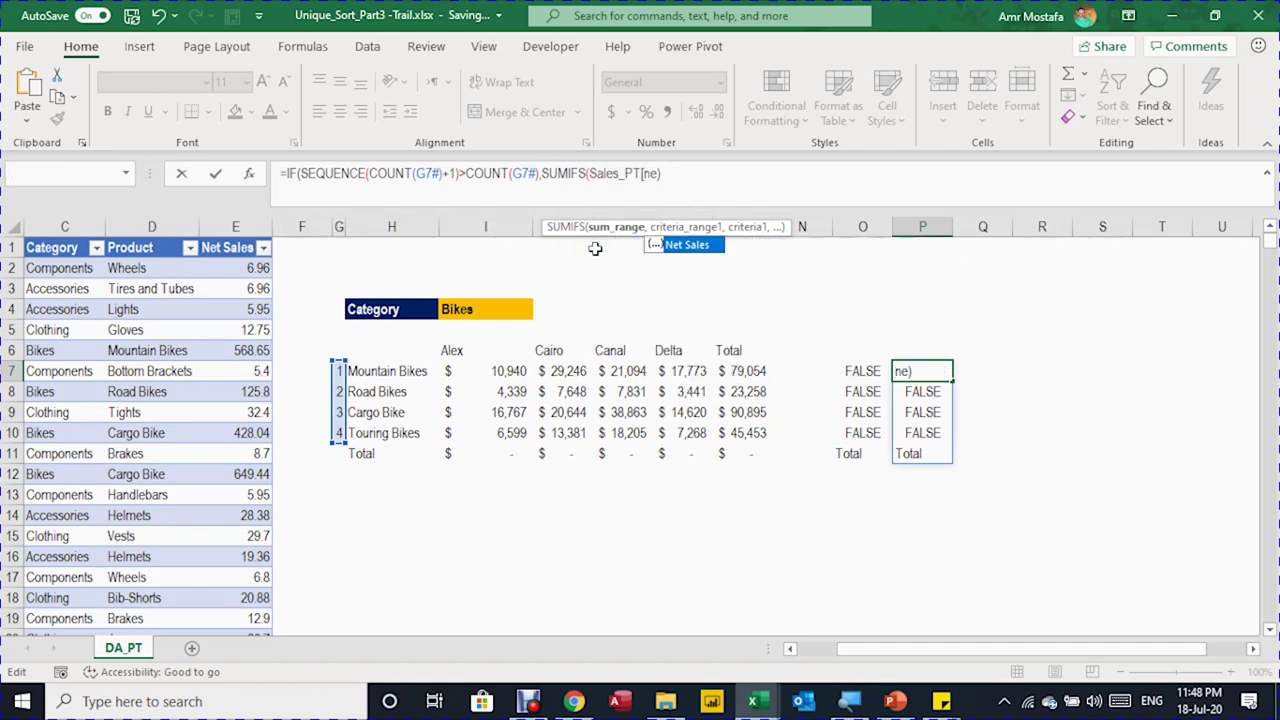
pyautogui.press('Tab')
pyautogui.write(',')
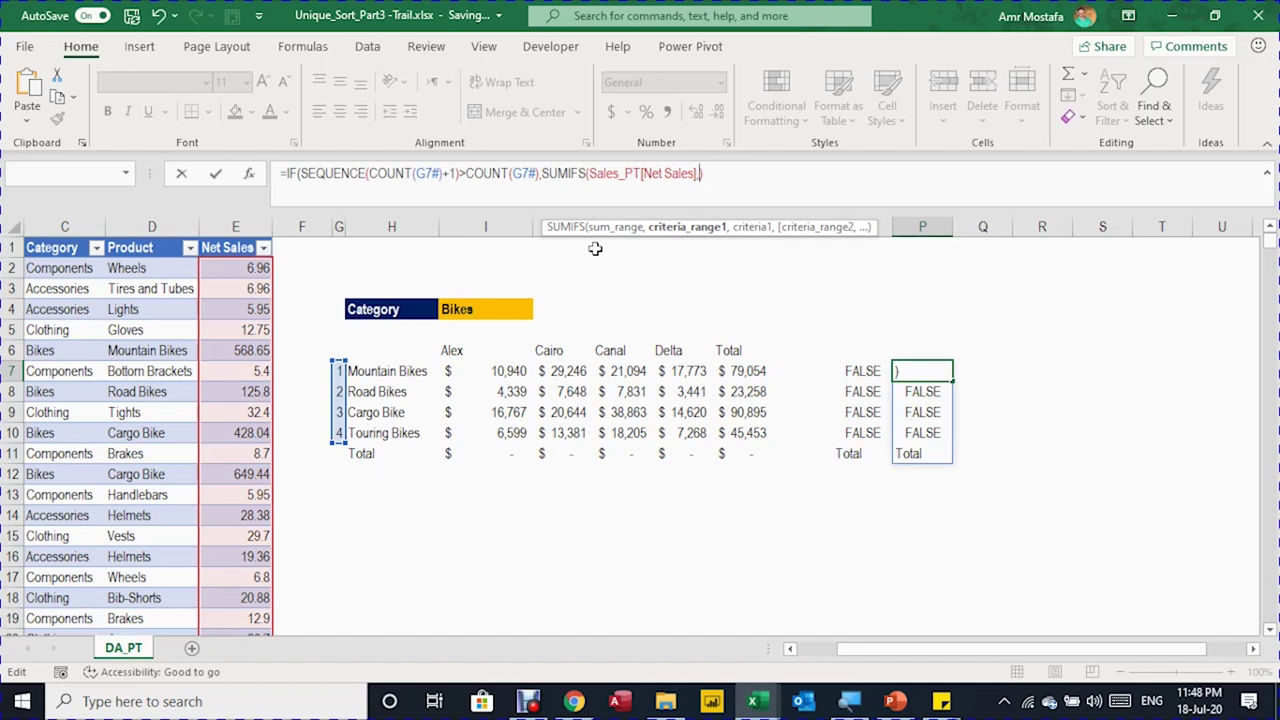
# - Add Sales_PT[Category] with the category cell I4 as the first criteria pair of the SUMIFS in P7
pyautogui.write('Sal')
pyautogui.press('Tab')
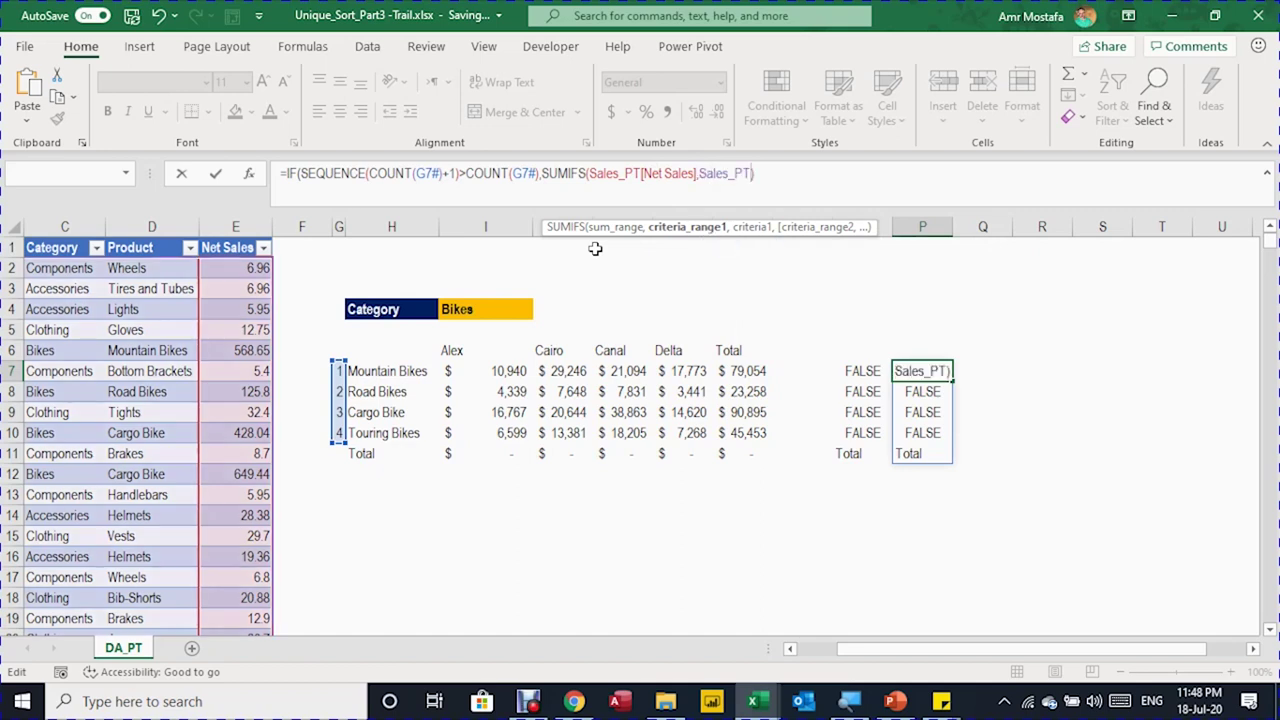
pyautogui.write('[cat')
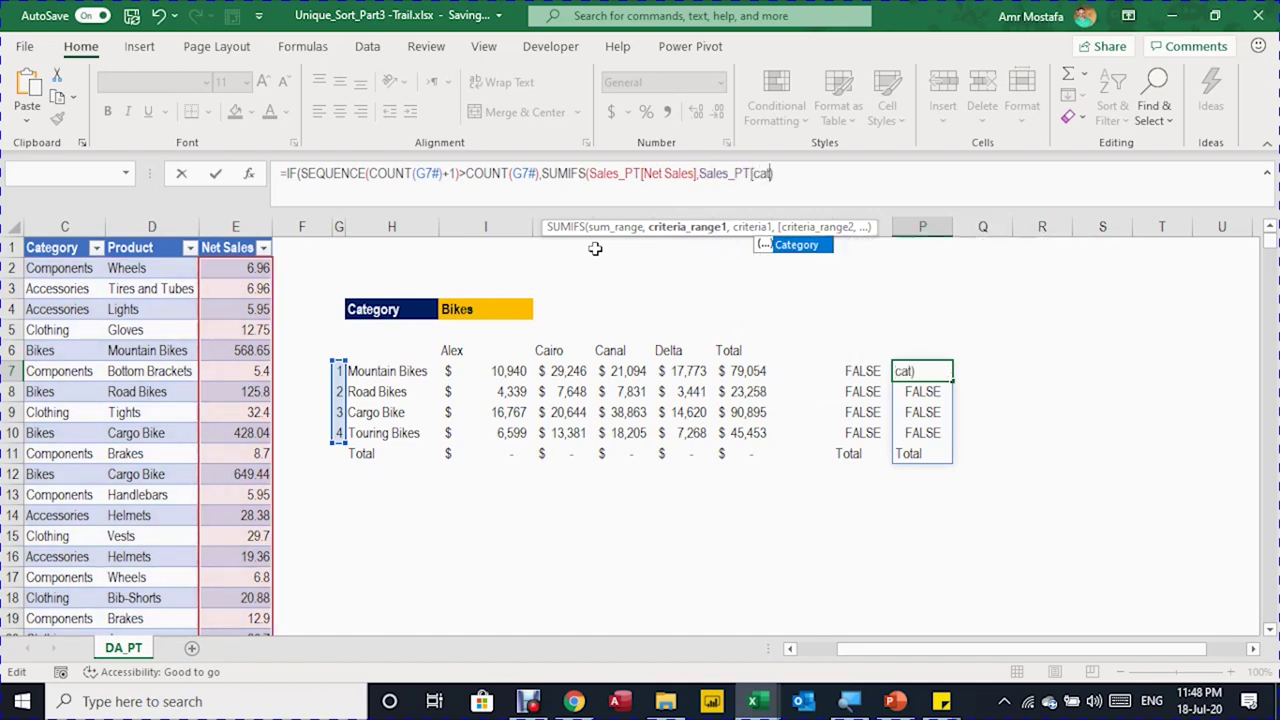
pyautogui.press('Tab')
pyautogui.write(',')
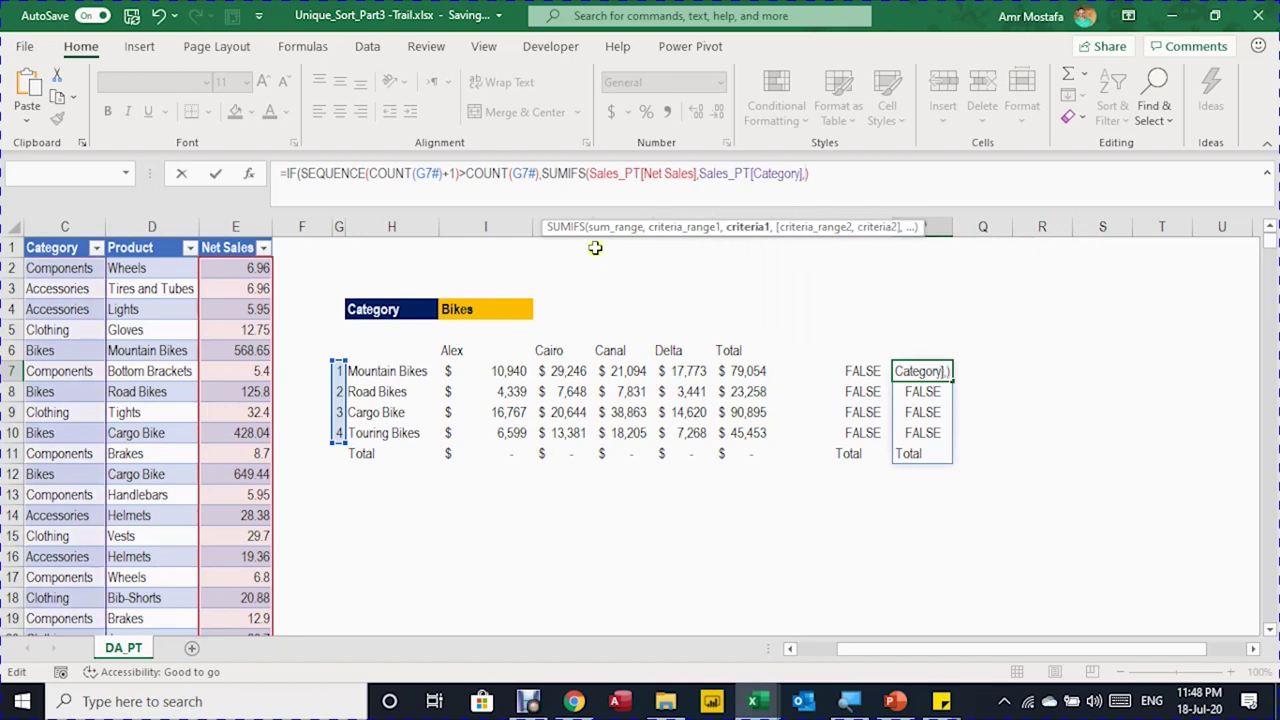
pyautogui.click(502, 309)
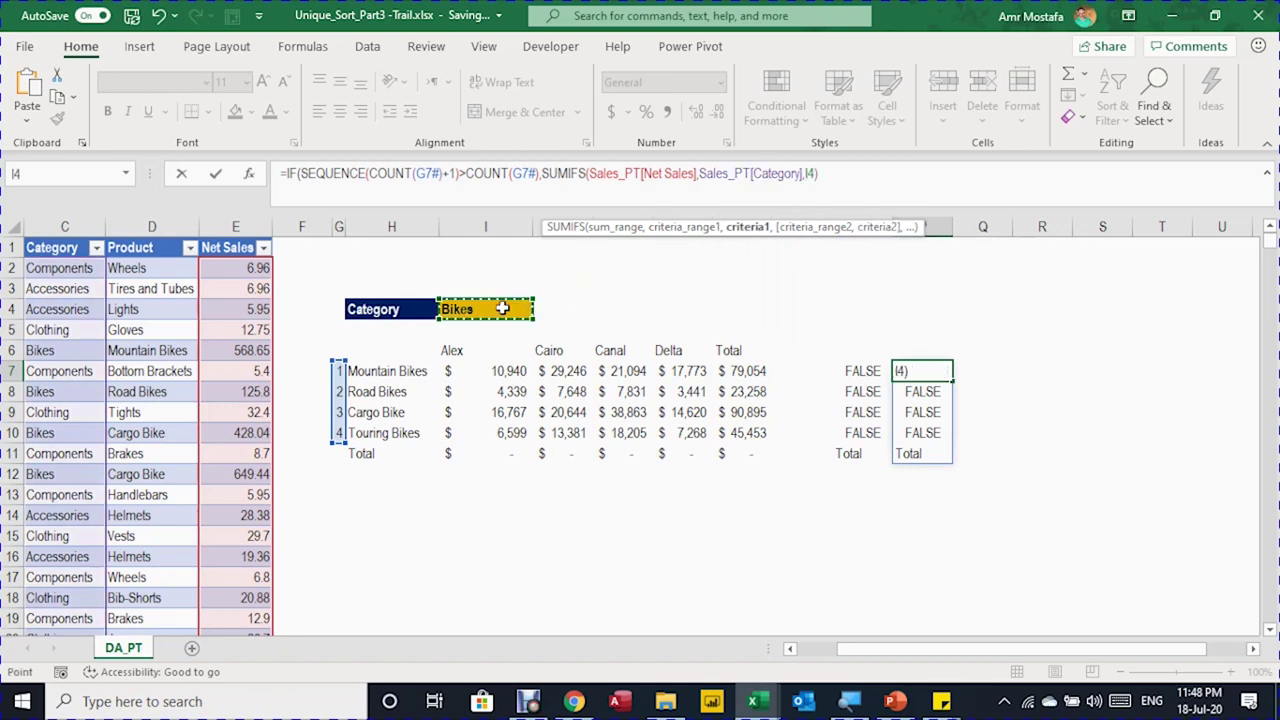
# - Add Sales_PT[Region] with the spilled headings I6# as the second SUMIFS criteria pair, close both functions and enter the P7 formula
pyautogui.write(',Sale')
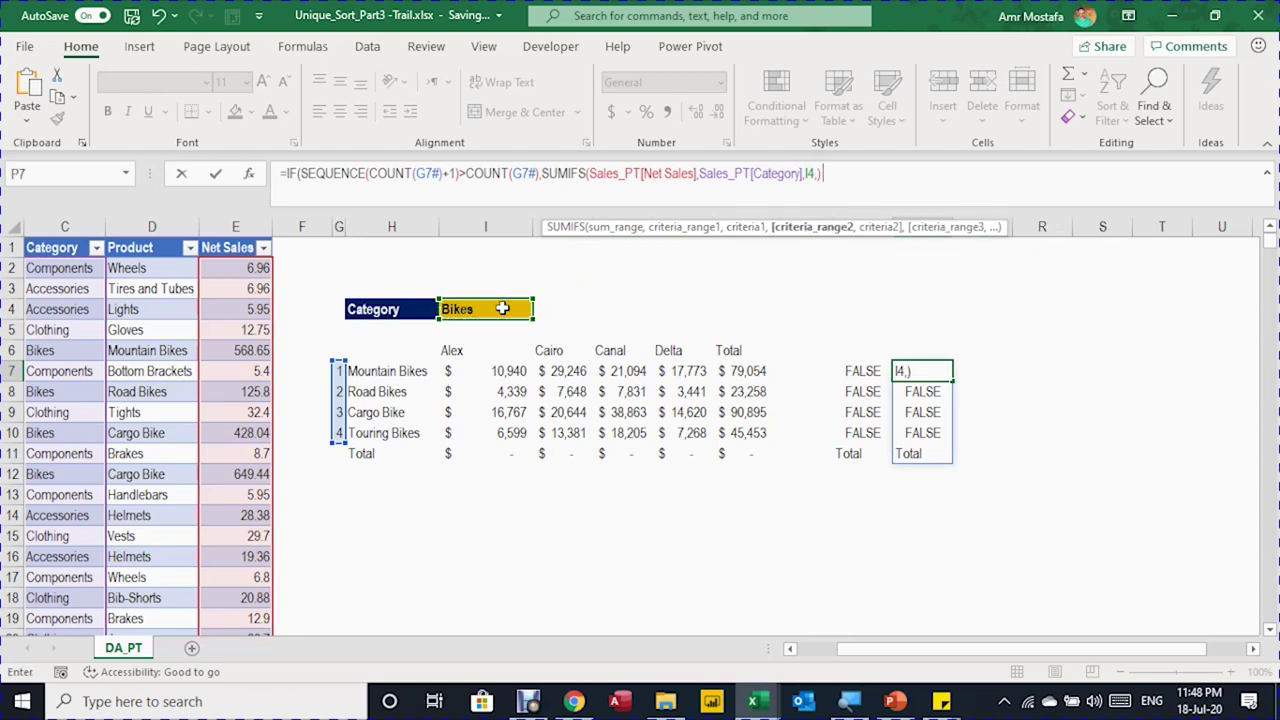
pyautogui.write('sa')
pyautogui.press('Tab')
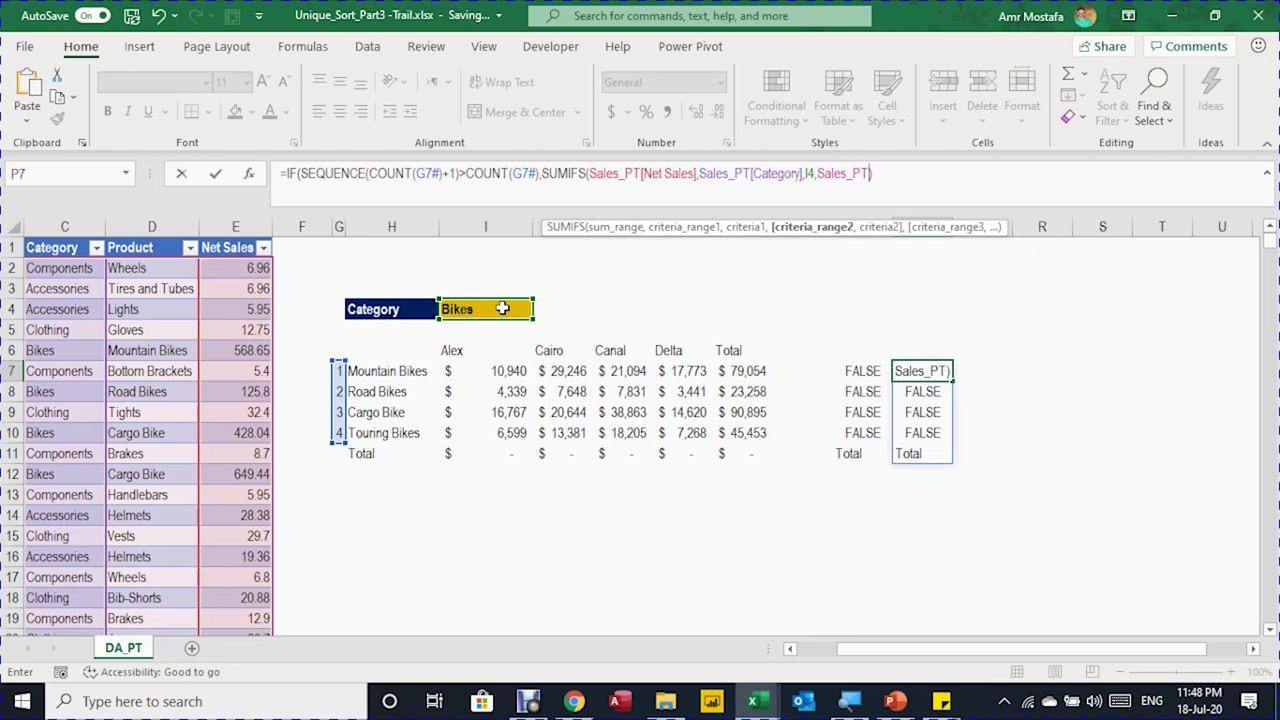
pyautogui.write('[')
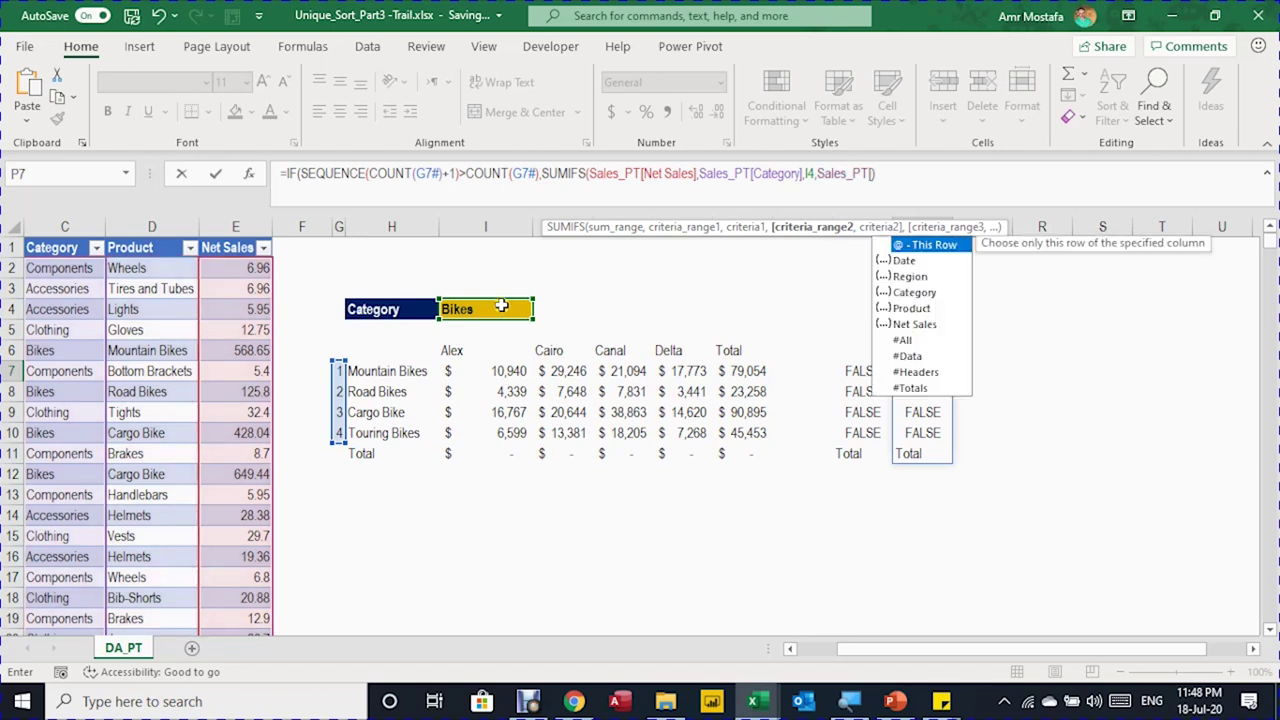
pyautogui.press('Down')
pyautogui.press('Down')
pyautogui.press('Tab')
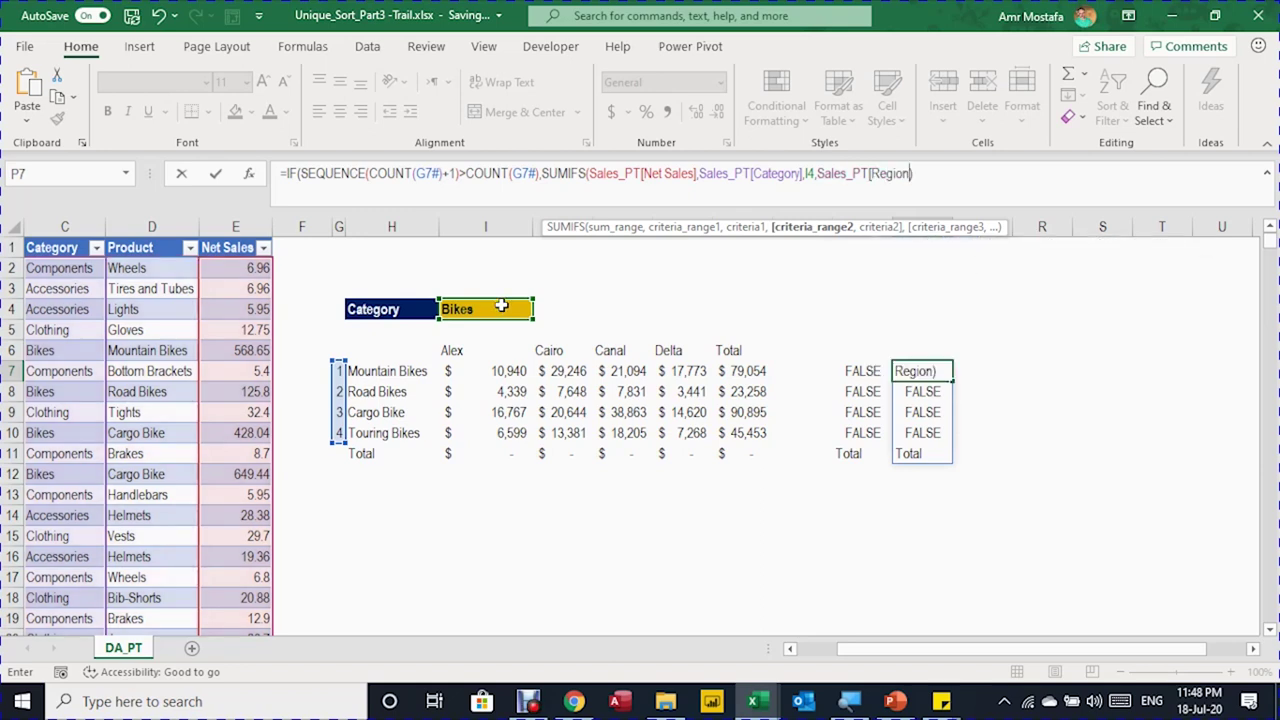
pyautogui.write(',')
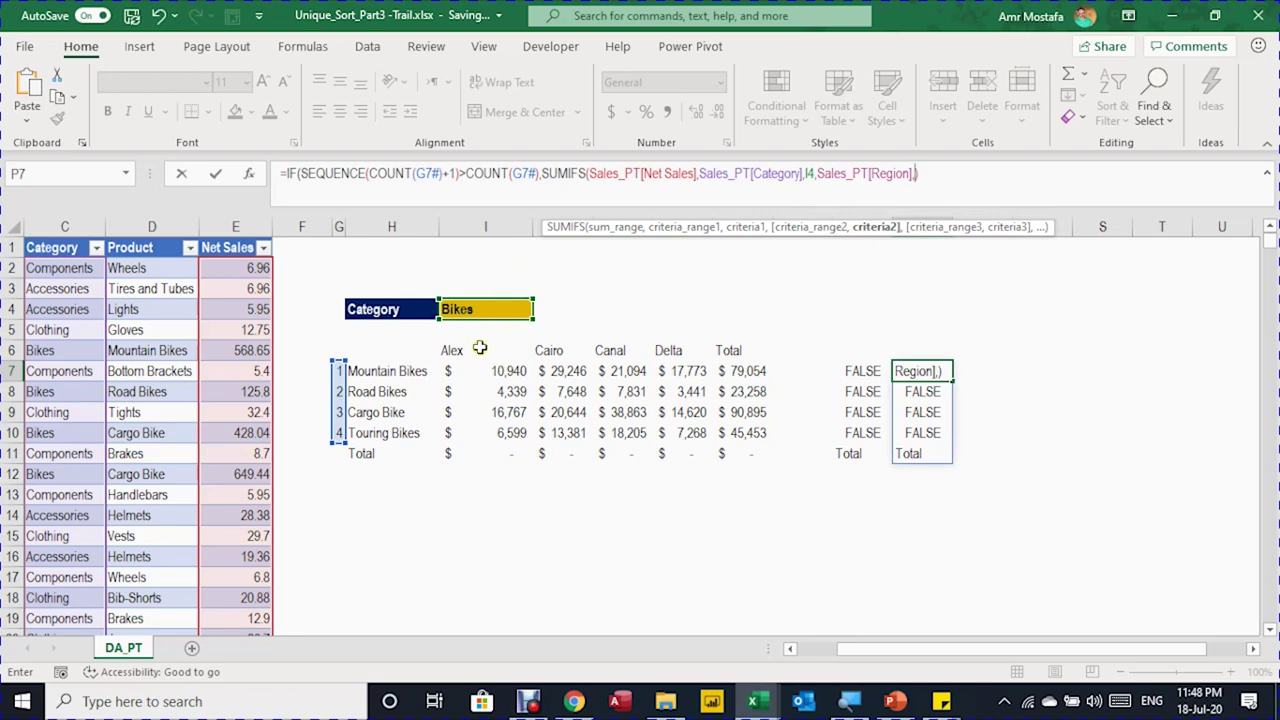
pyautogui.click(480, 348)
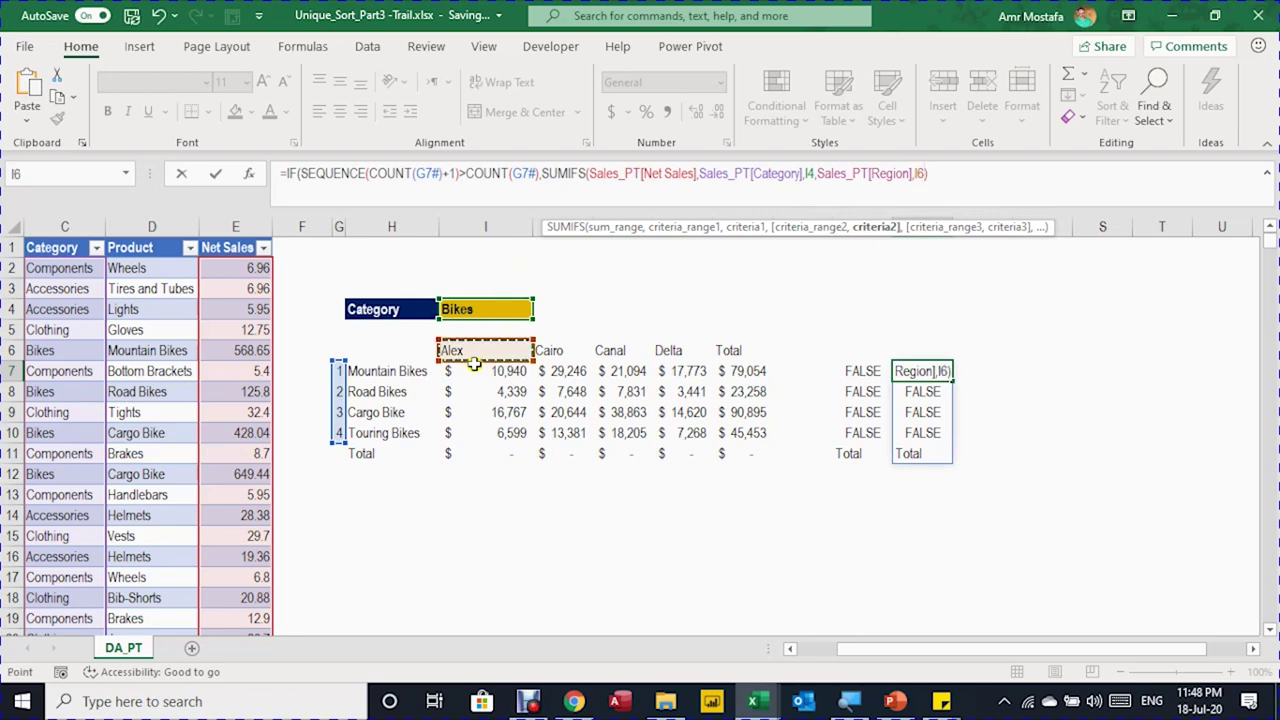
pyautogui.write('#')
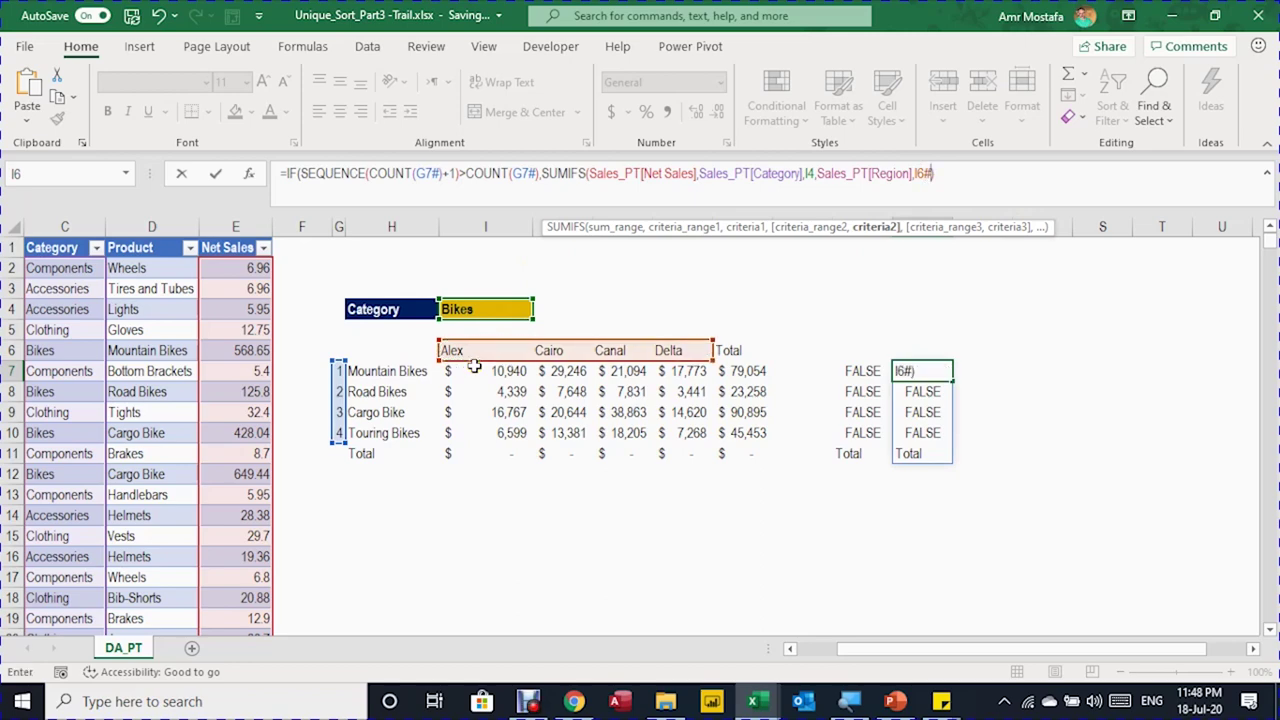
pyautogui.press('F2')
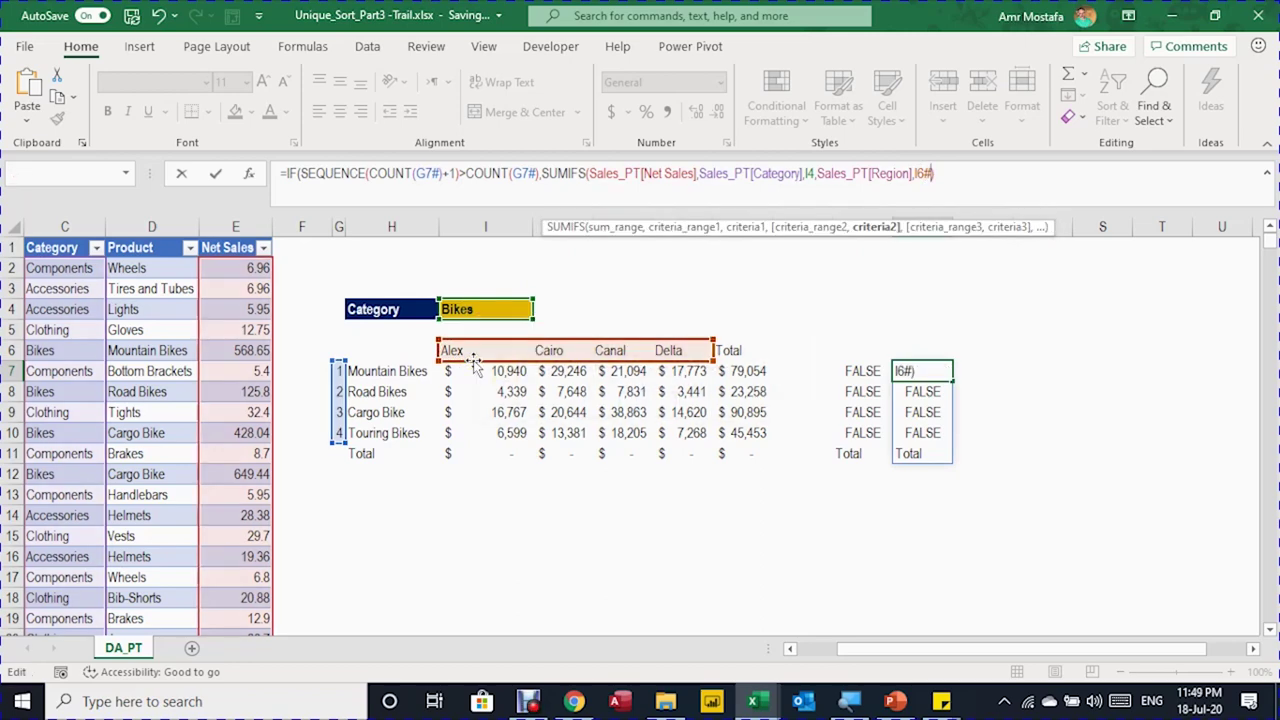
pyautogui.write(')')
pyautogui.press('Return')
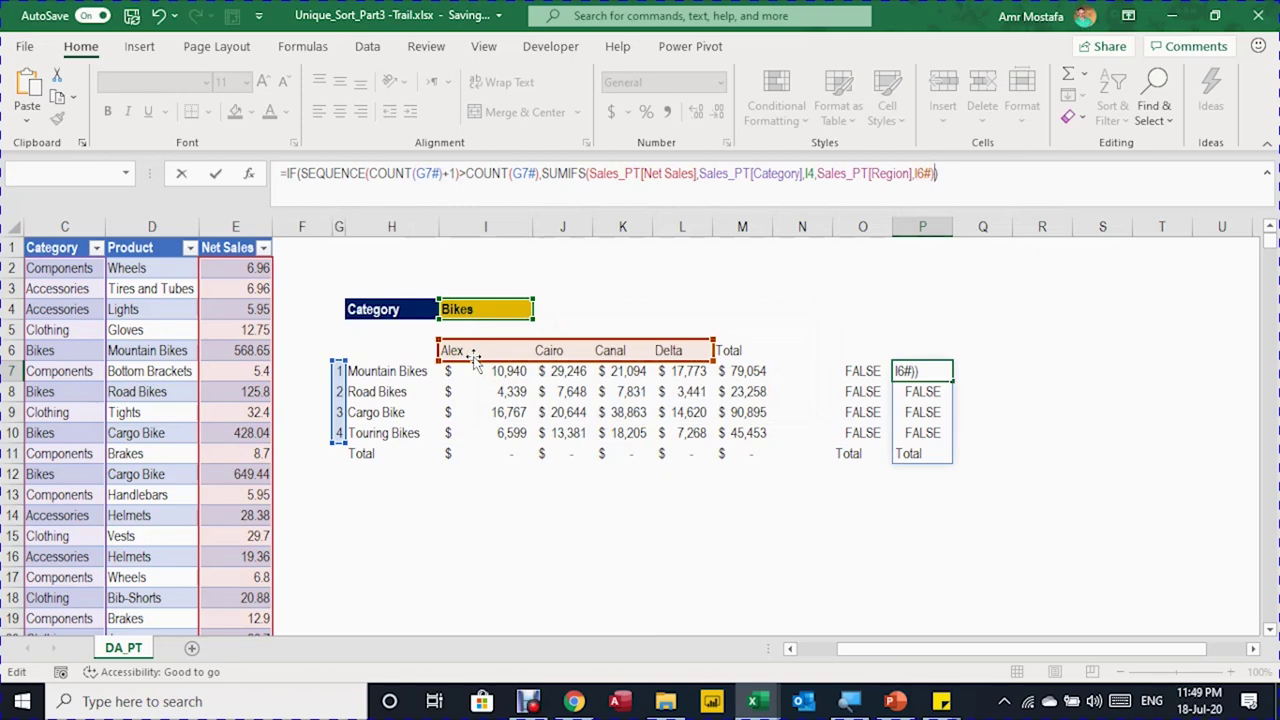
# - Examine the spilled results of the P7 formula across P7:S11, including each region's value in the Total row
pyautogui.press('Up')
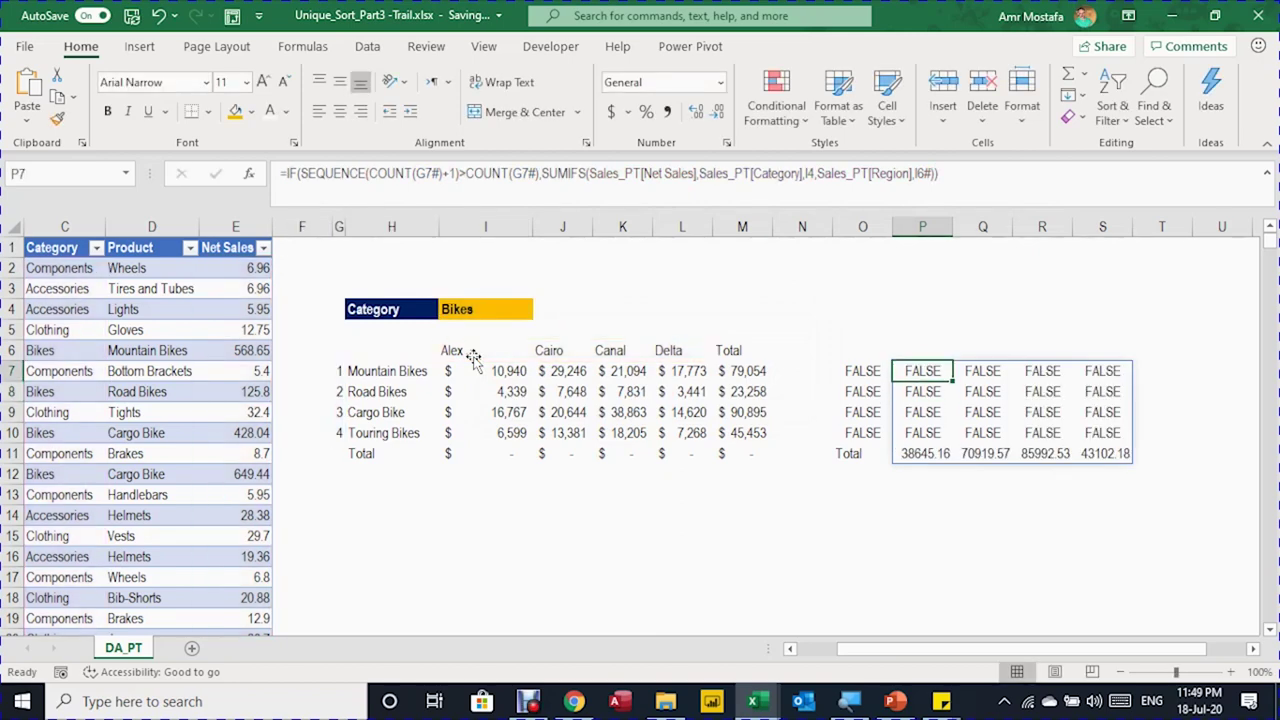
pyautogui.press('Right')
pyautogui.press('Right')
pyautogui.press('Right')
pyautogui.press('Down')
pyautogui.press('Down')
pyautogui.press('Down')
pyautogui.press('Down')
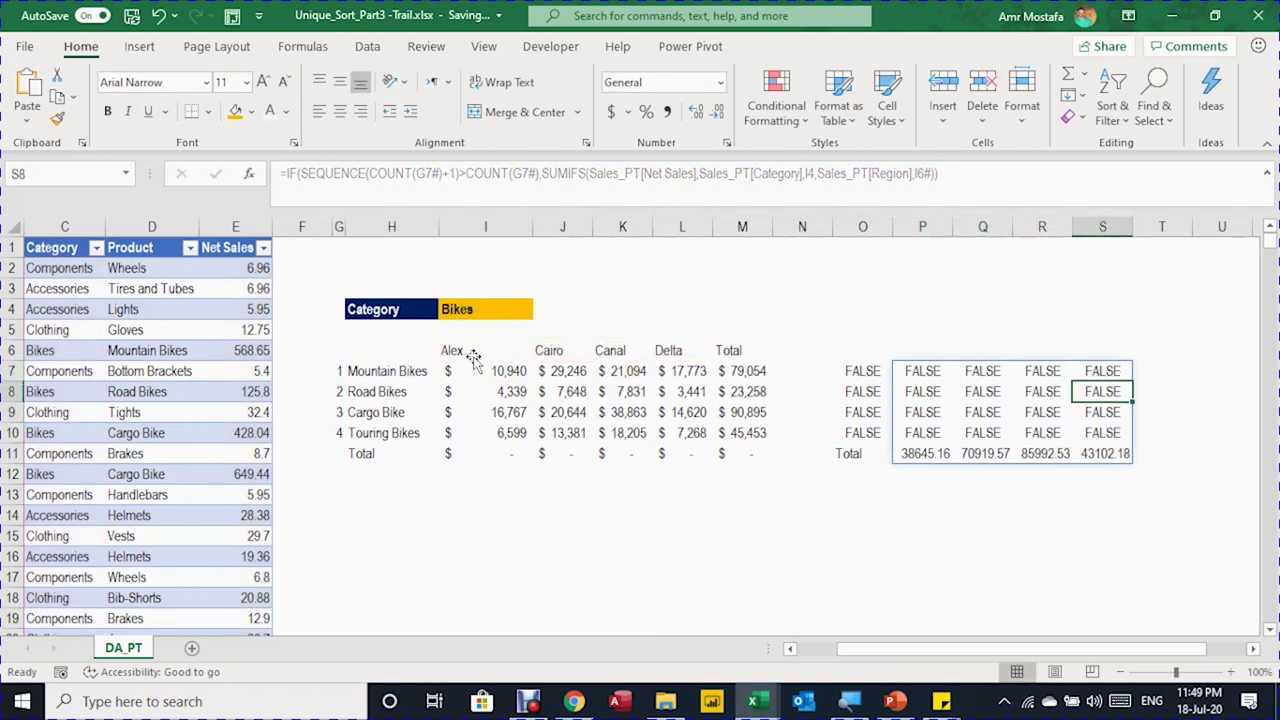
pyautogui.press('Left')
pyautogui.press('Left')
pyautogui.press('Left')
pyautogui.press('Right')
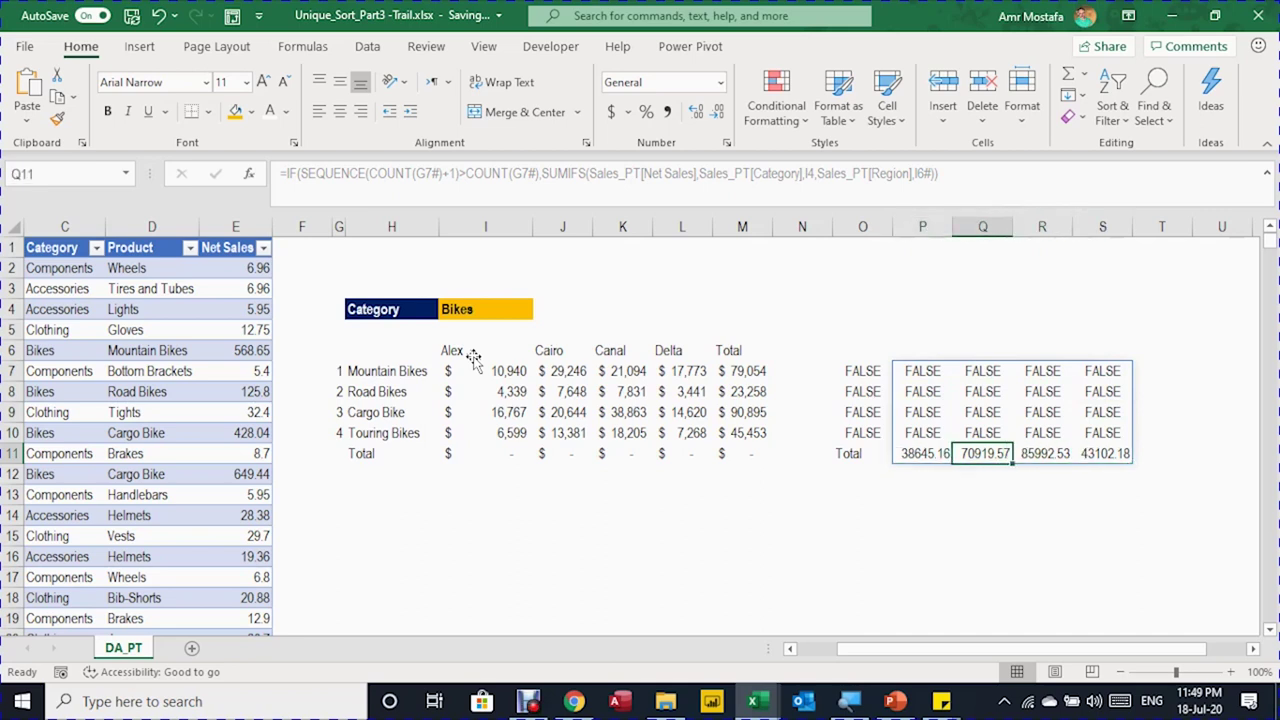
pyautogui.press('Right')
pyautogui.press('Right')
pyautogui.press('Left')
pyautogui.press('Left')
pyautogui.press('Left')
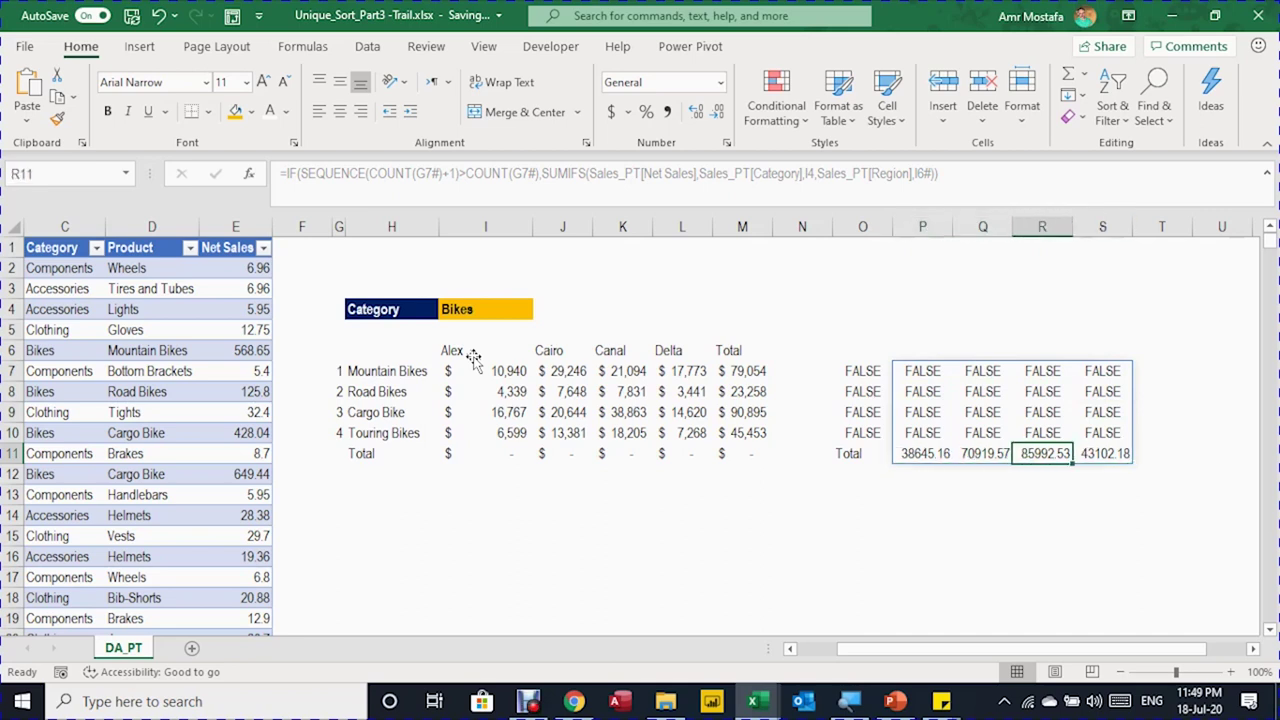
pyautogui.press('Up')
pyautogui.press('Up')
pyautogui.press('Up')
pyautogui.press('Up')
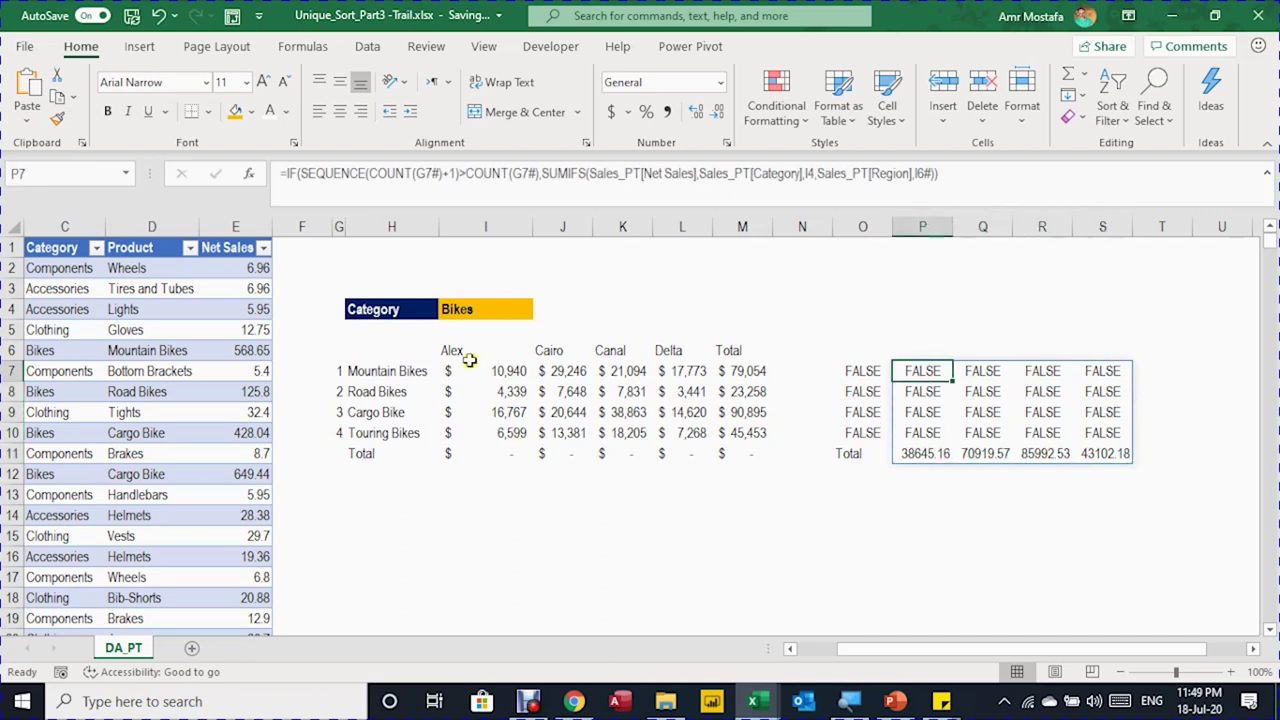
# - Copy the P7 formula text without its equals sign in front of the SUMIFS in I7, making that SUMIFS the IF's value-if-false argument
pyautogui.moveTo(948, 173); pyautogui.dragTo(278, 268)
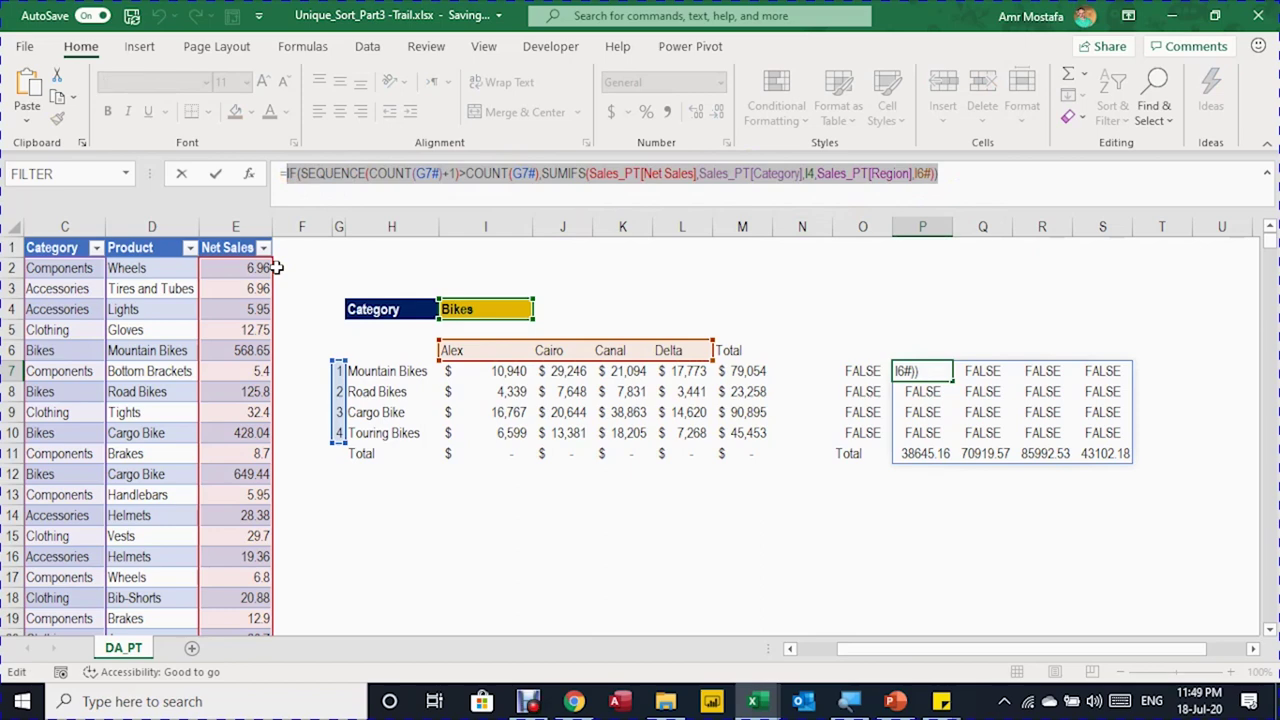
pyautogui.press('Escape')
pyautogui.click(471, 374)
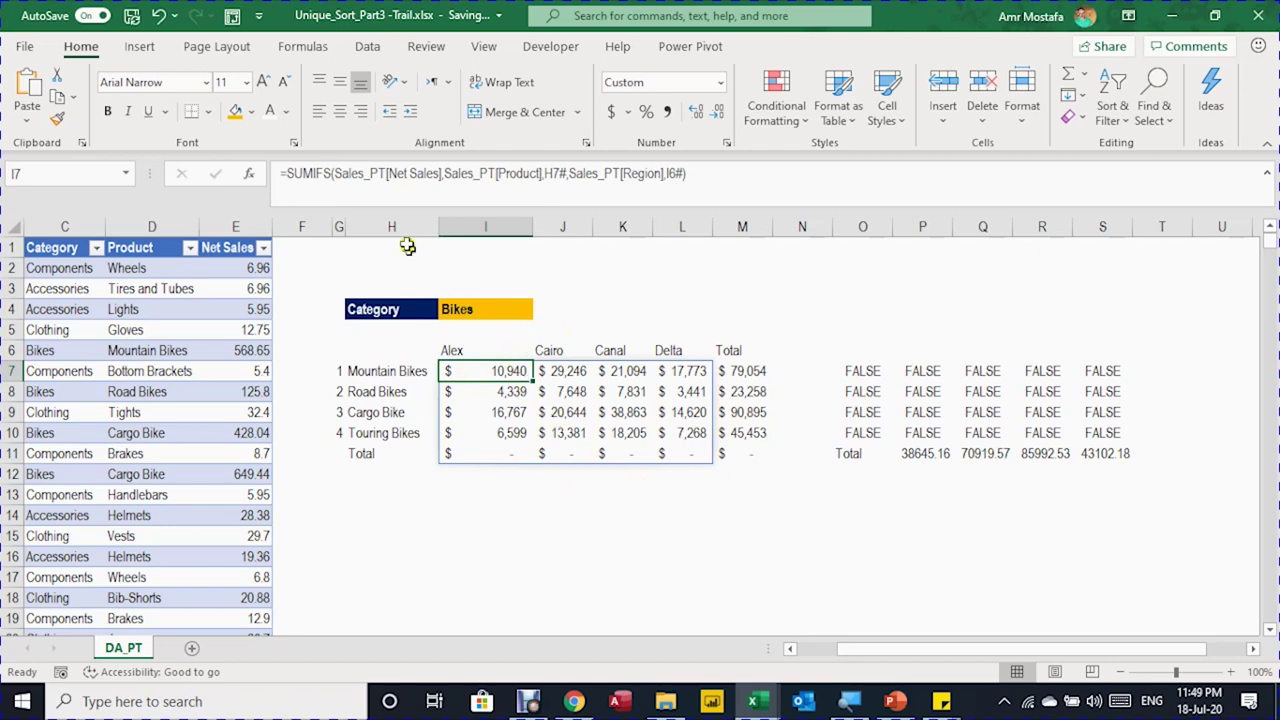
pyautogui.click(288, 174)
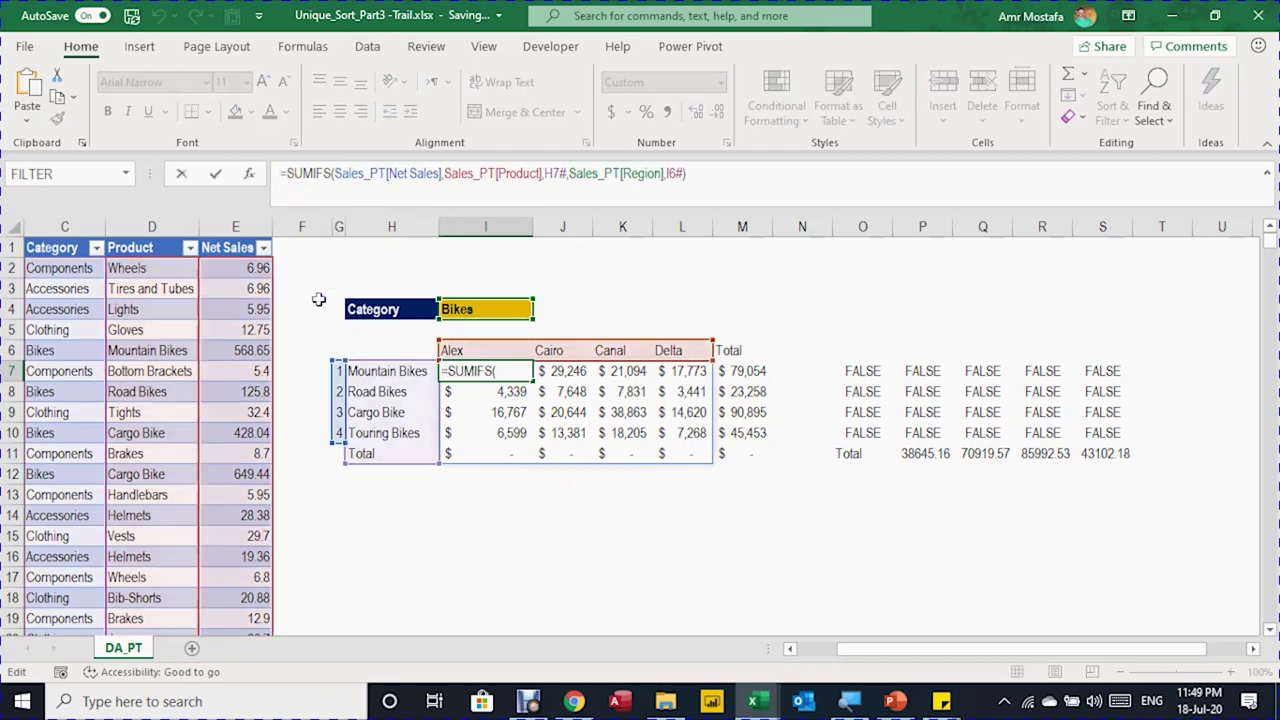
pyautogui.hotkey('ctrl', 'v')
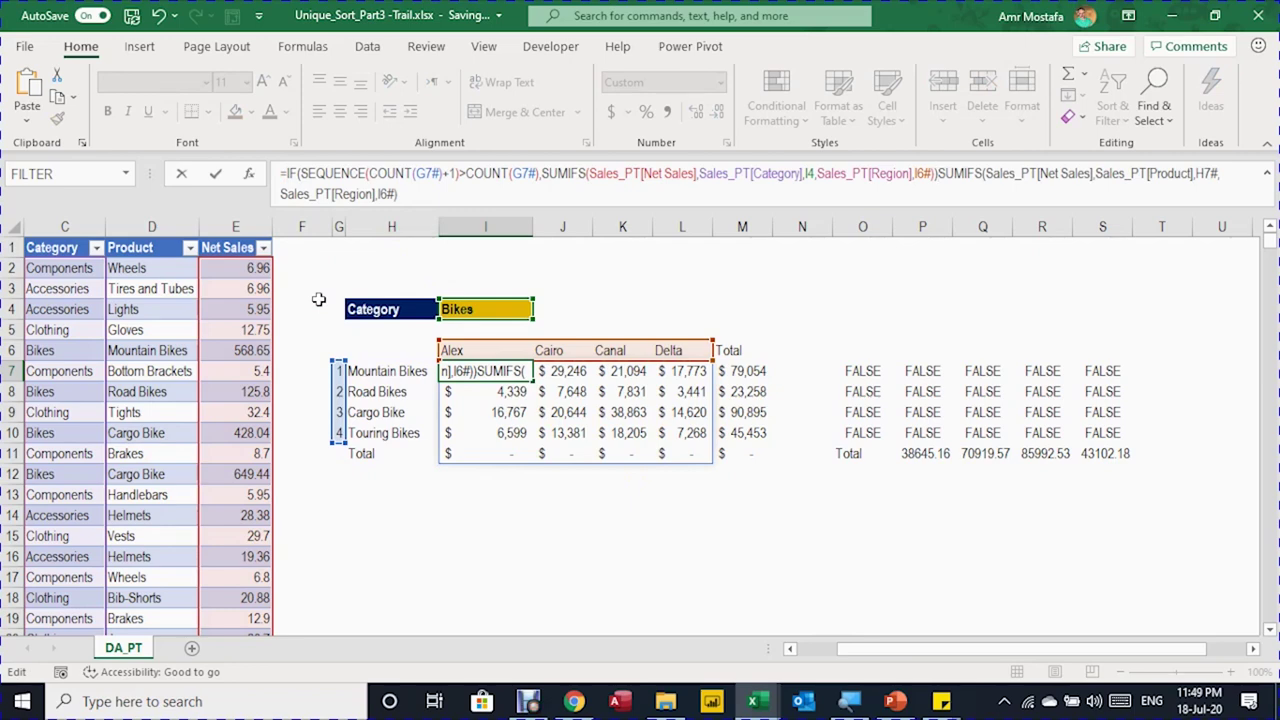
pyautogui.press('BackSpace')
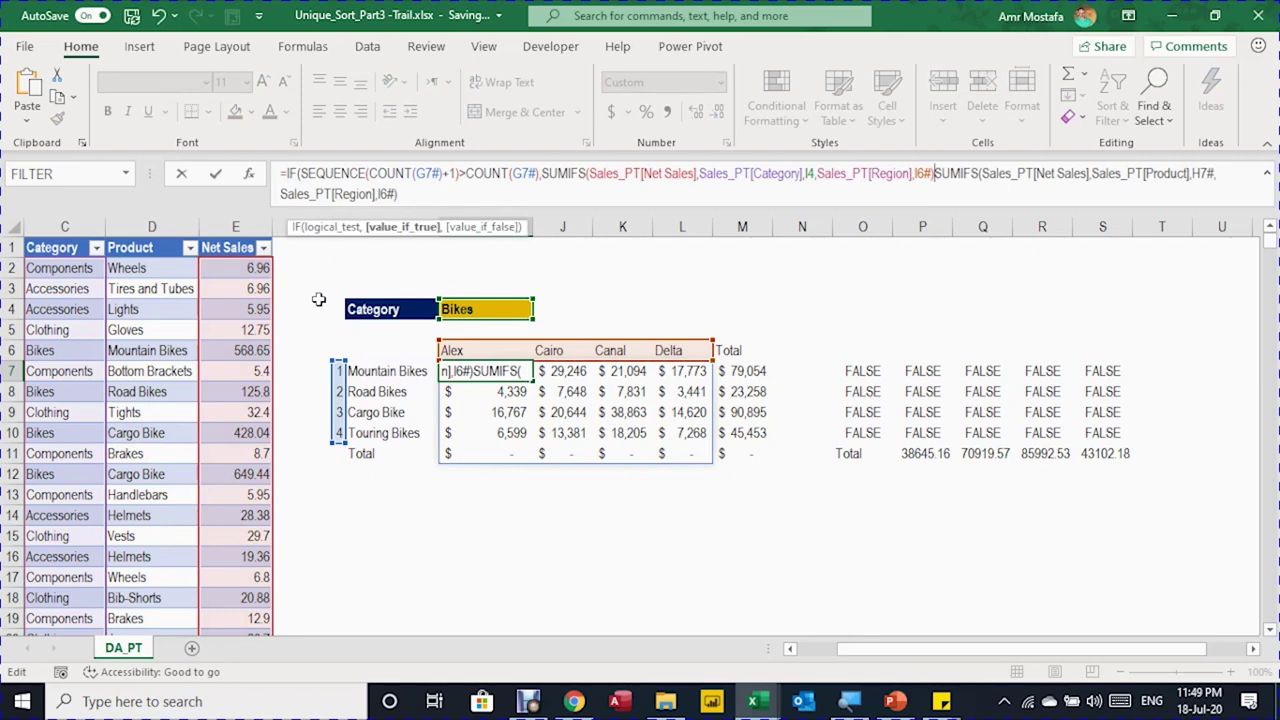
pyautogui.write(',')
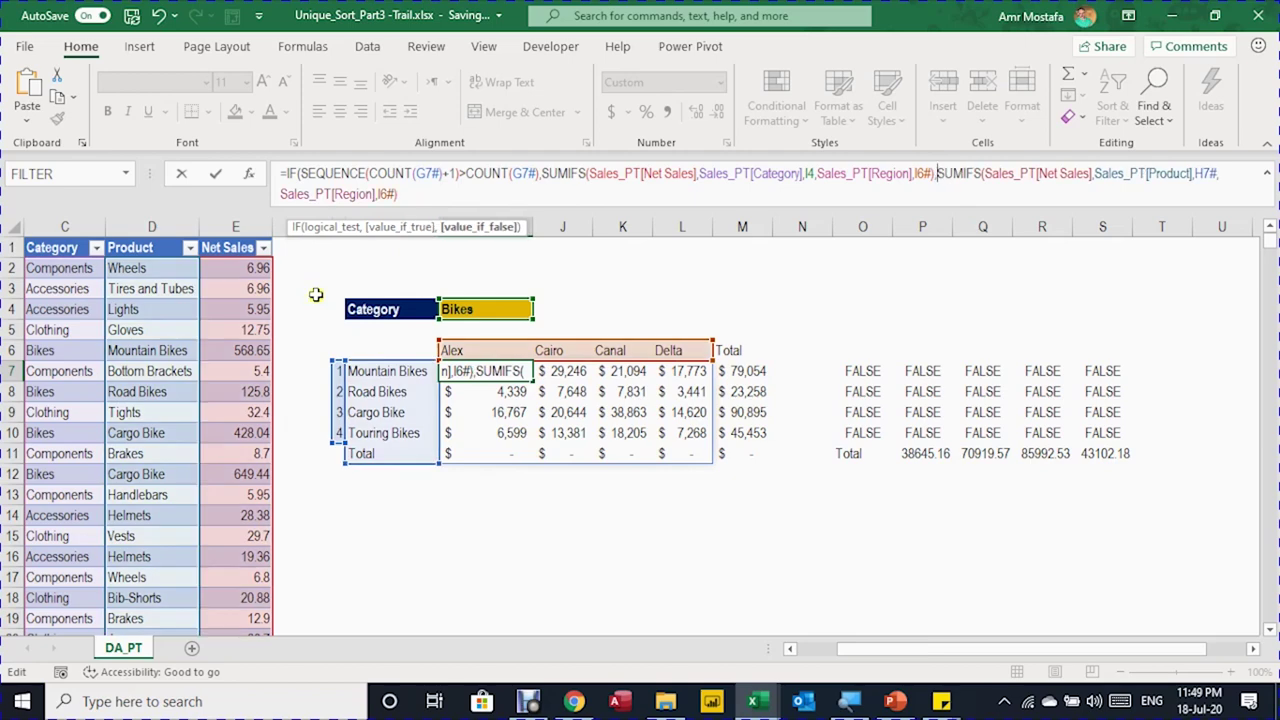
# - Check the logical test, value-if-true and value-if-false arguments of the IF in I7, add the closing parenthesis and enter the formula
pyautogui.click(325, 229)
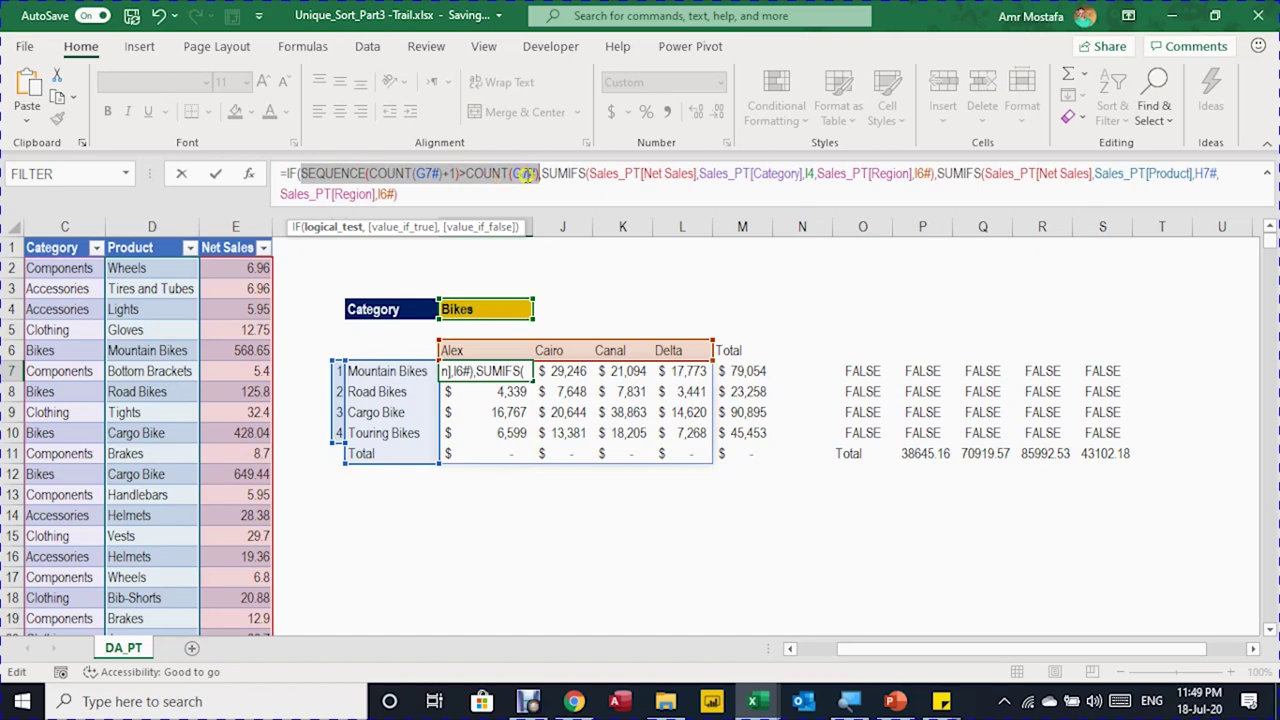
pyautogui.click(398, 228)
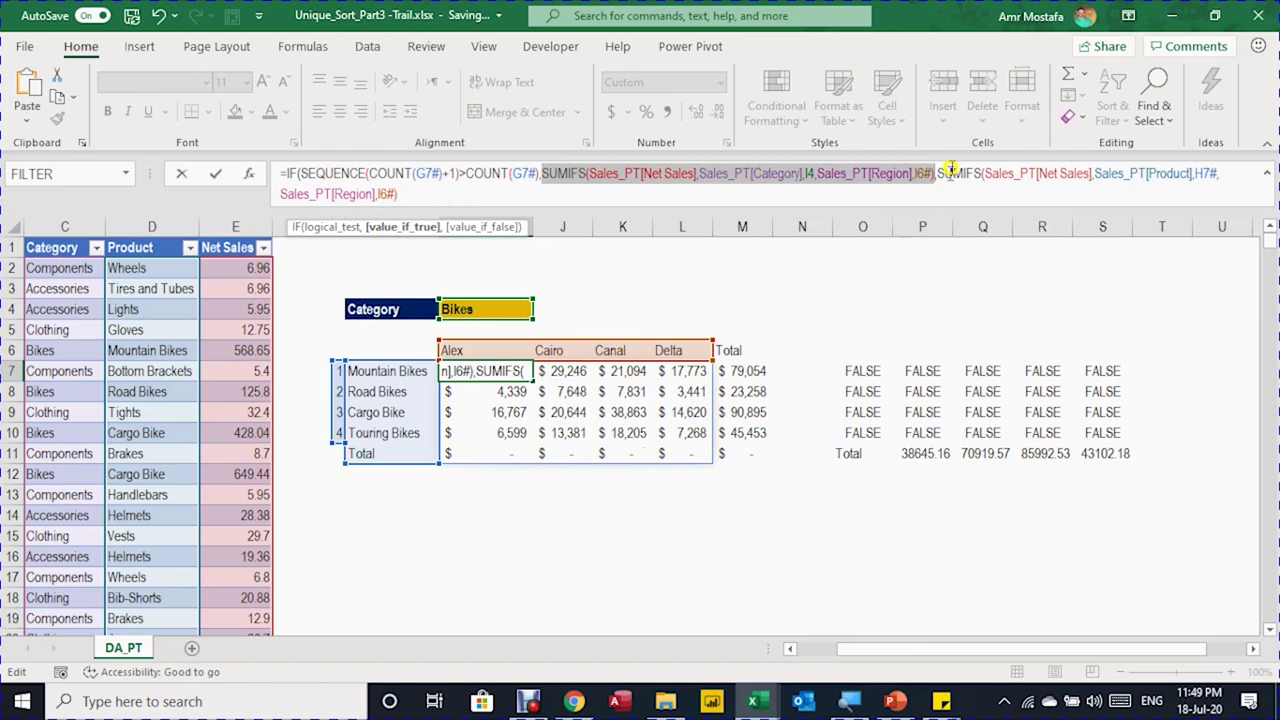
pyautogui.click(480, 229)
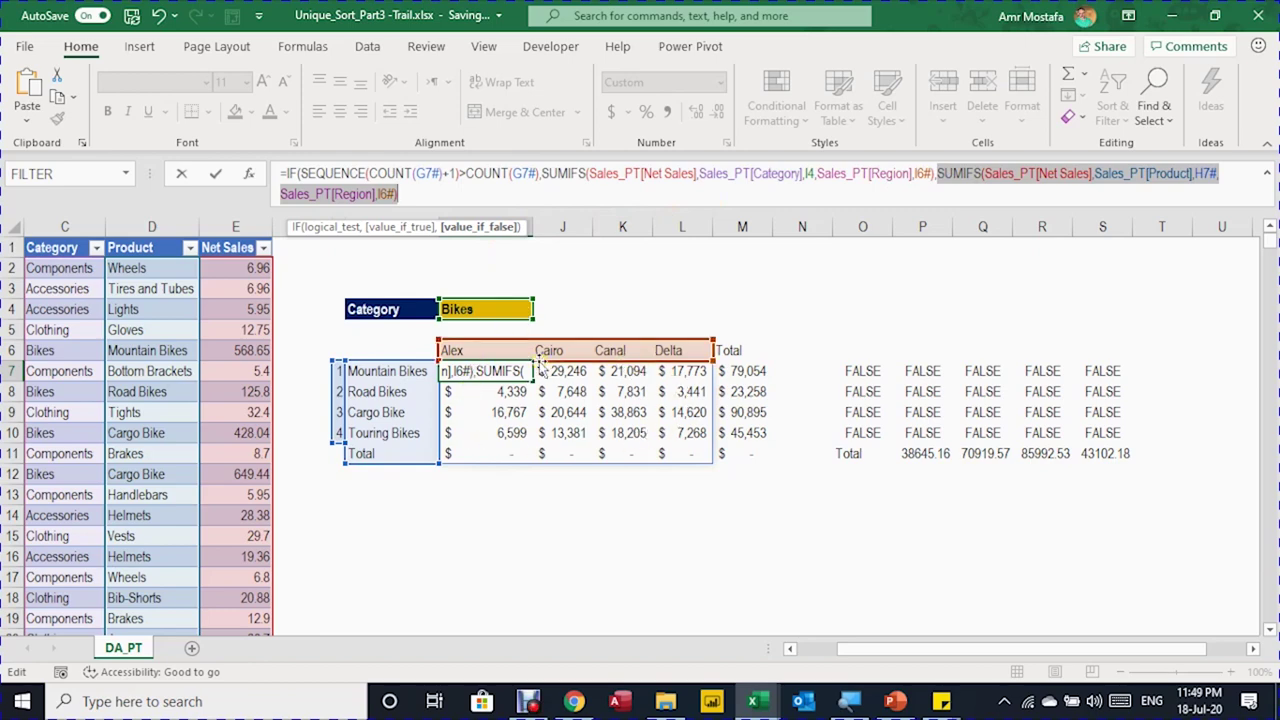
pyautogui.click(440, 194)
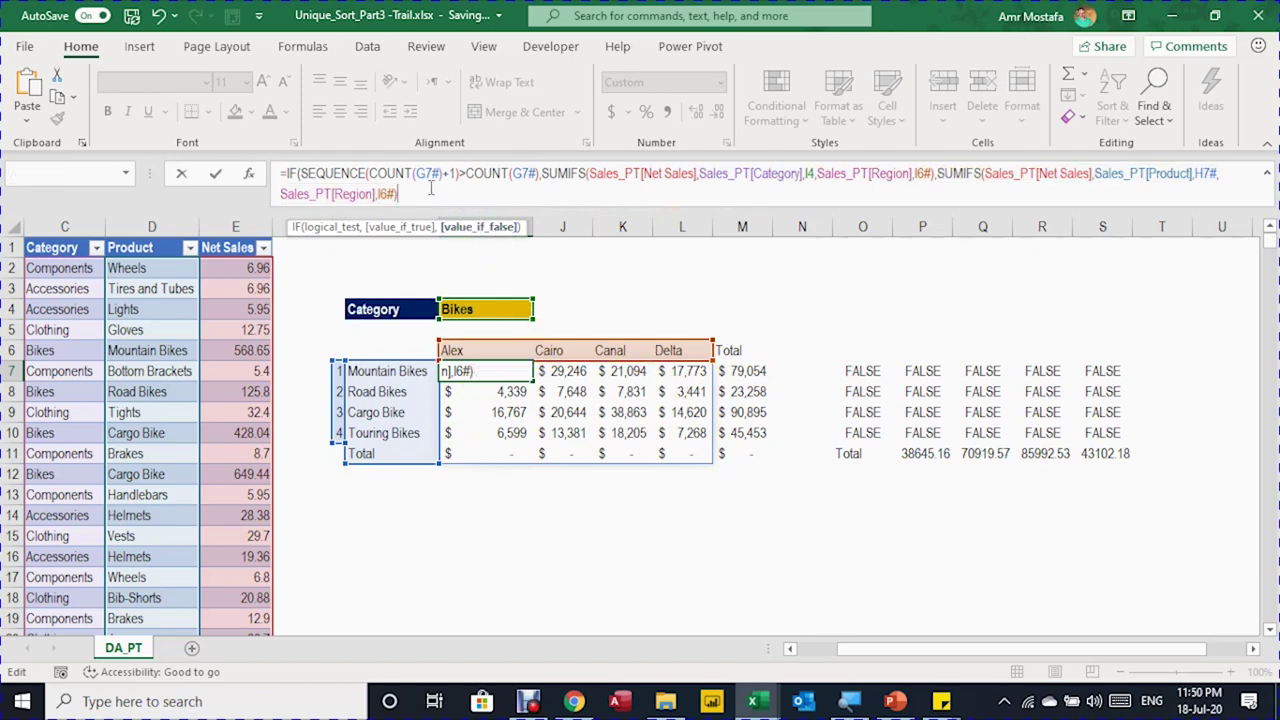
pyautogui.write(')')
pyautogui.press('Return')
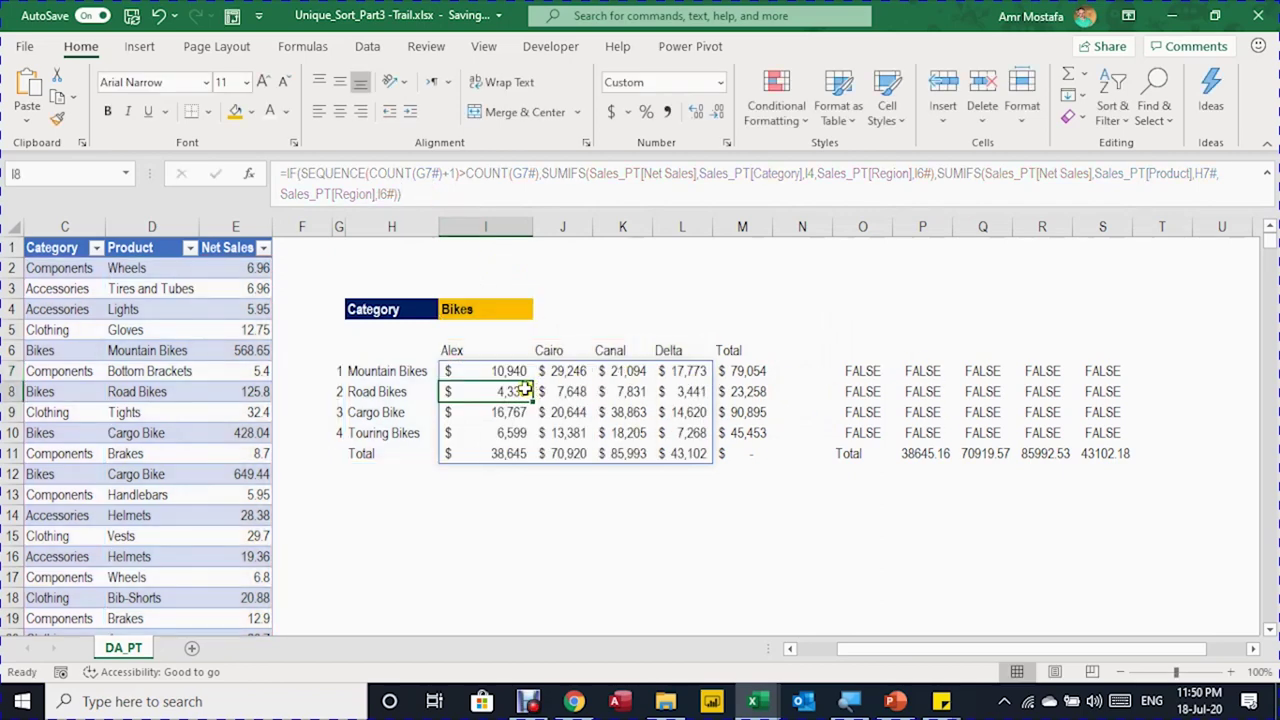
# - Compare the sum of the product sales in I7:L10 with the sum of the Total row in I11:L11
pyautogui.moveTo(512, 372); pyautogui.dragTo(670, 437)
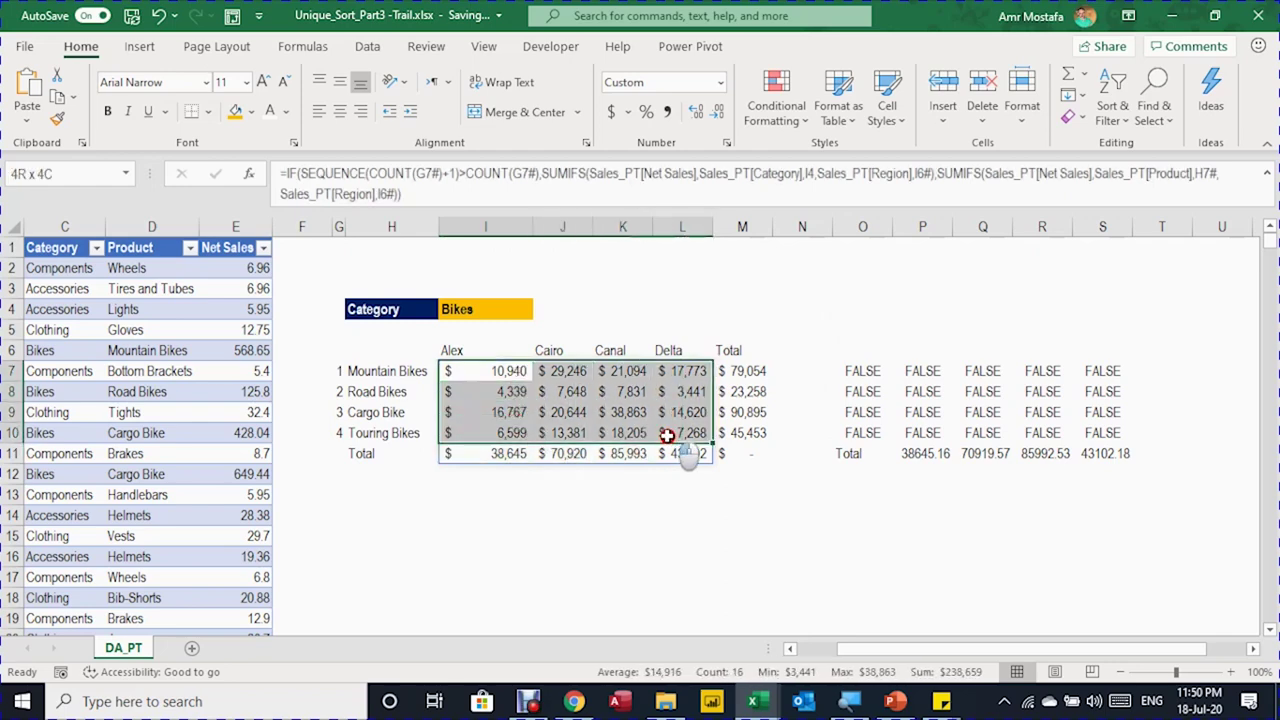
pyautogui.moveTo(520, 453); pyautogui.dragTo(683, 453)
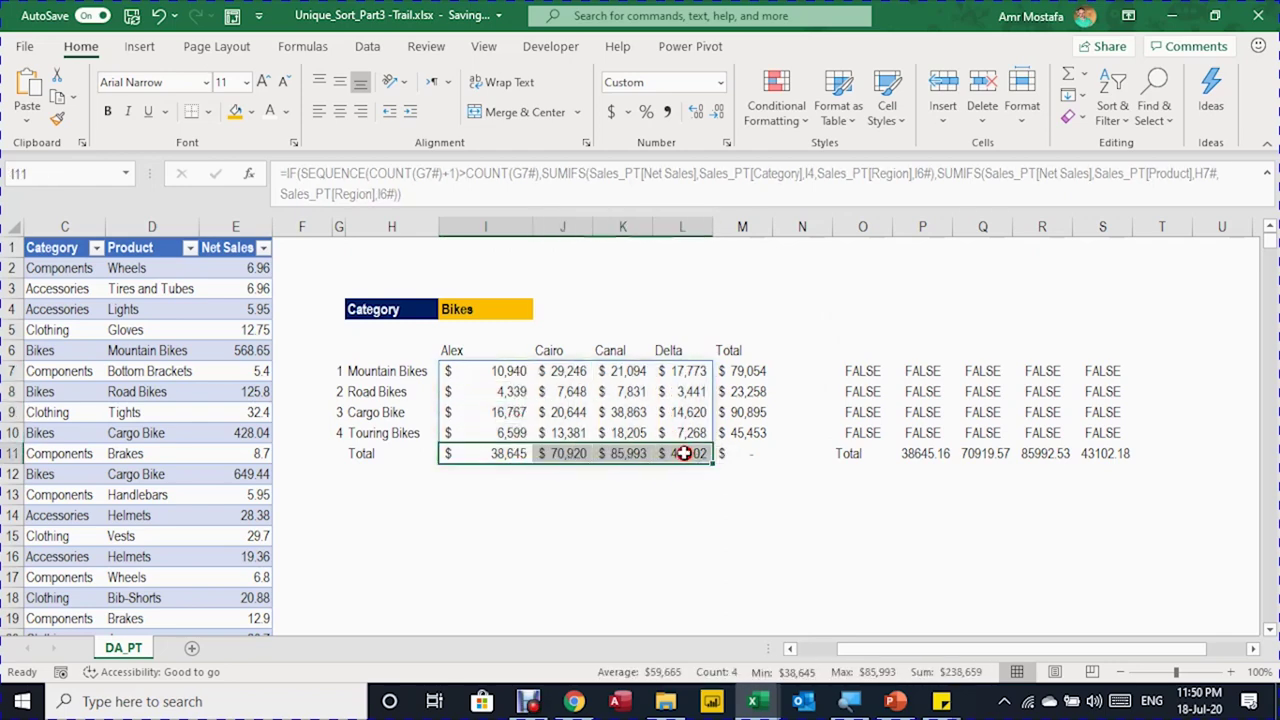
pyautogui.click(669, 530)
# - Set the category in I4 to Accessories to test the moving Total row
pyautogui.click(520, 309)
pyautogui.click(540, 310)
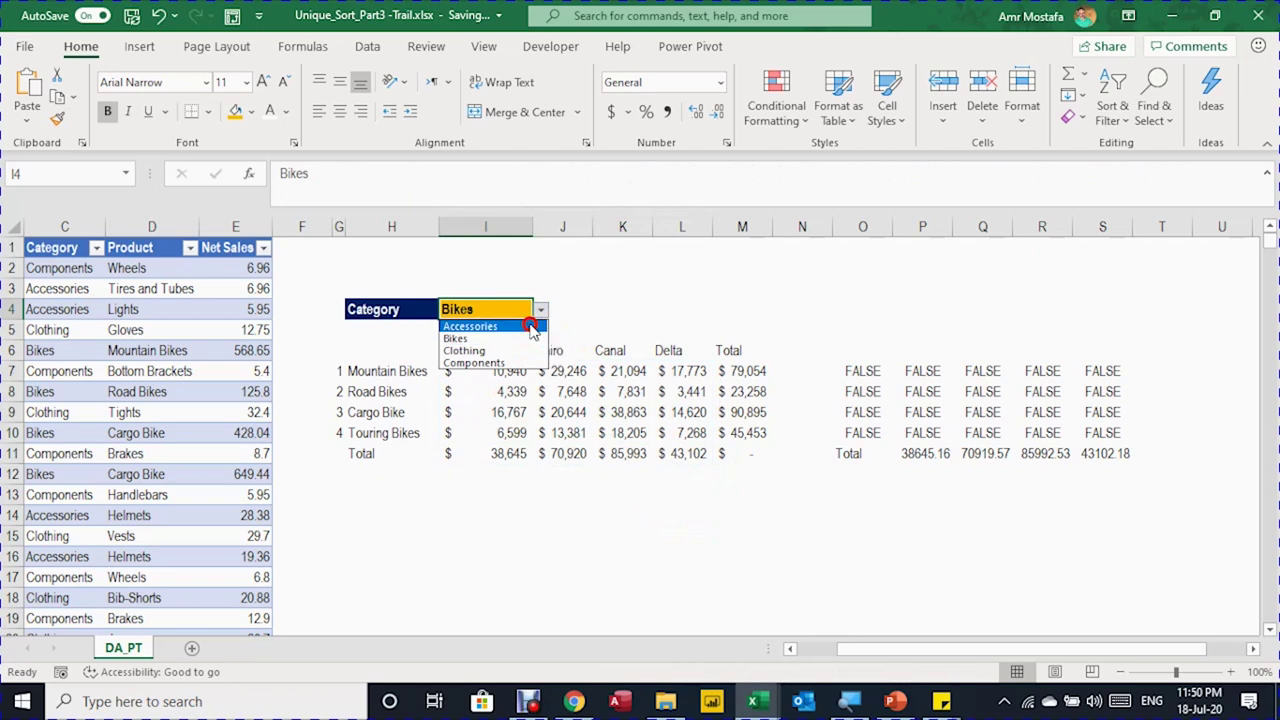
pyautogui.click(522, 326)
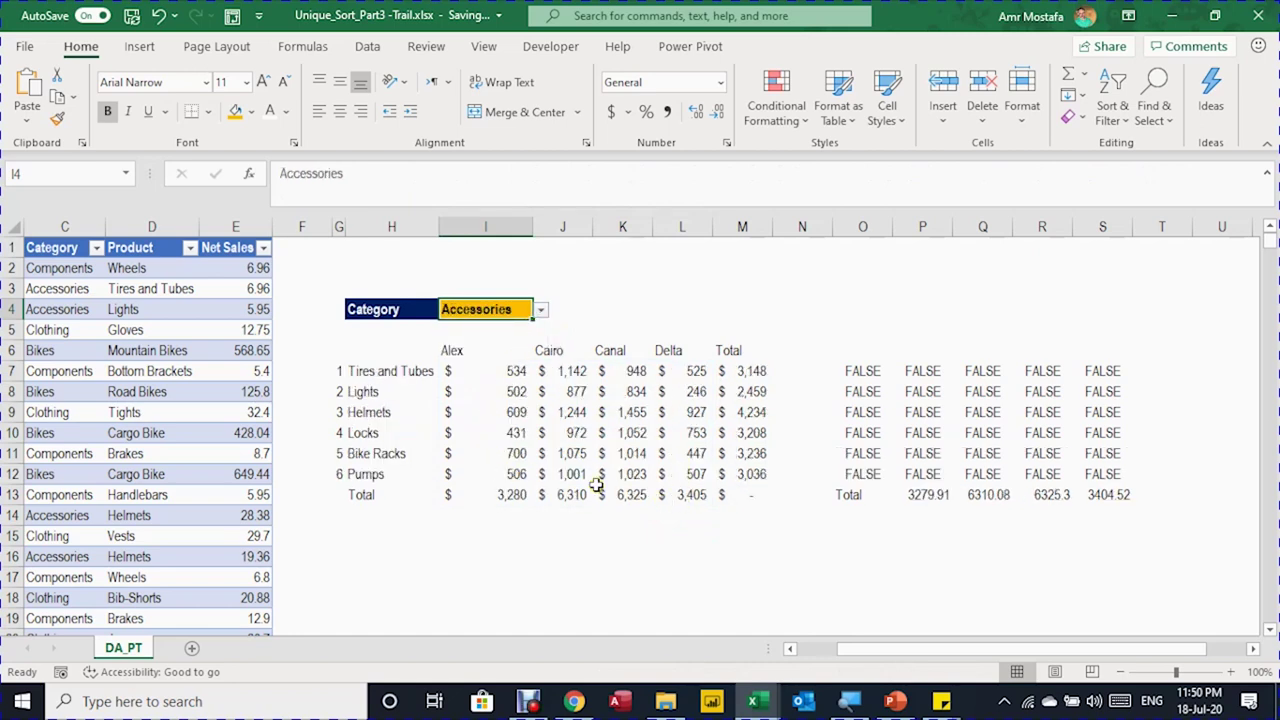
# - Copy the IF formula text from O7 and paste it into T7 as the helper for the grand total
pyautogui.click(744, 490)
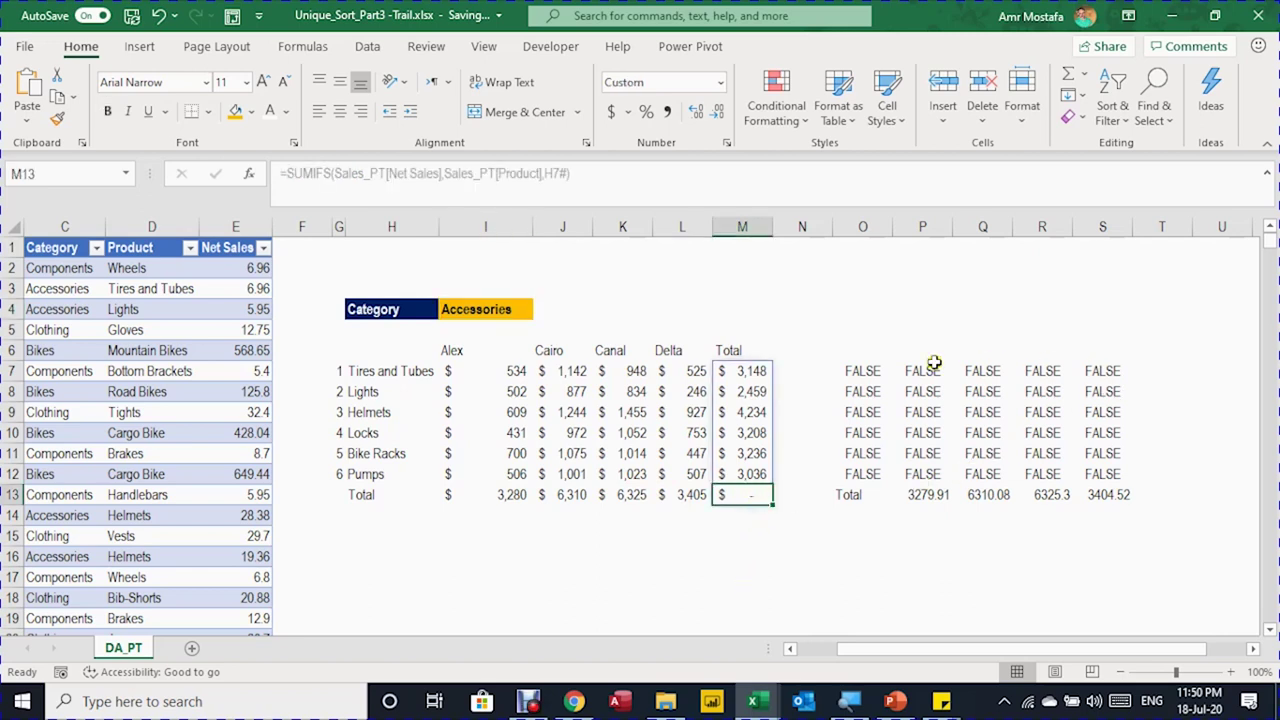
pyautogui.click(862, 370)
pyautogui.moveTo(645, 175); pyautogui.dragTo(275, 172)
pyautogui.hotkey('ctrl', 'c')
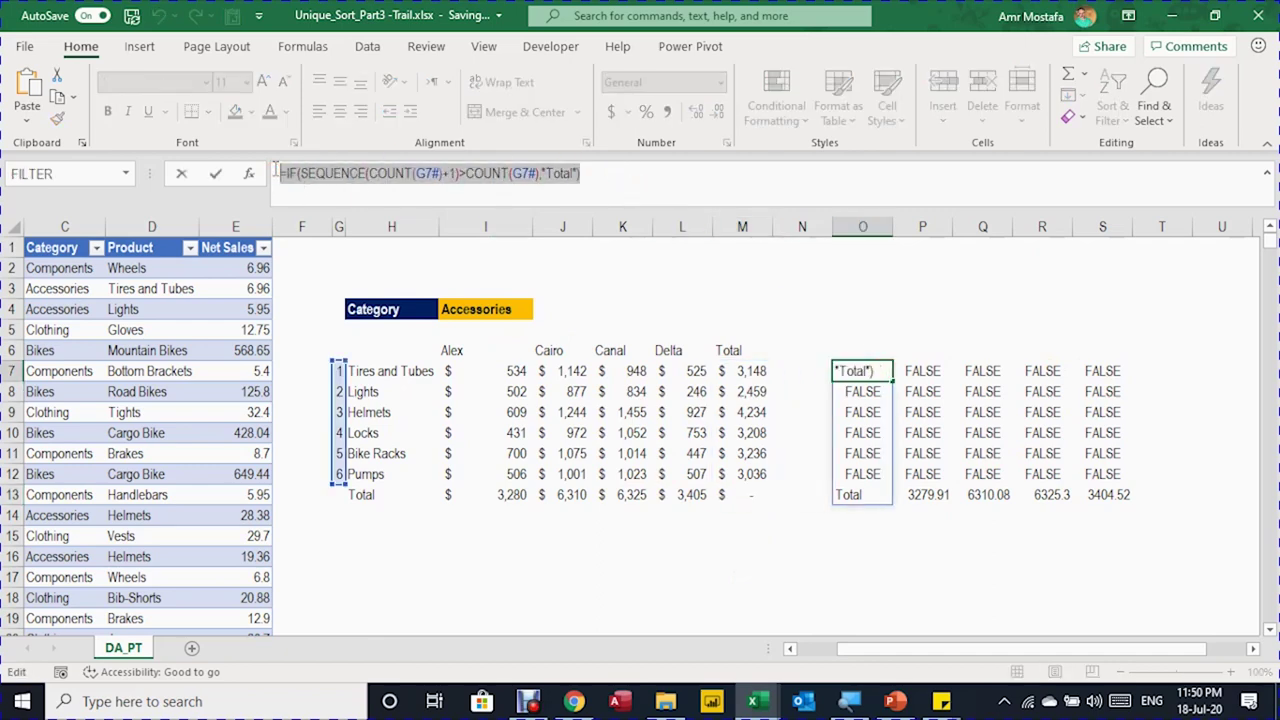
pyautogui.press('Escape')
pyautogui.click(1182, 367)
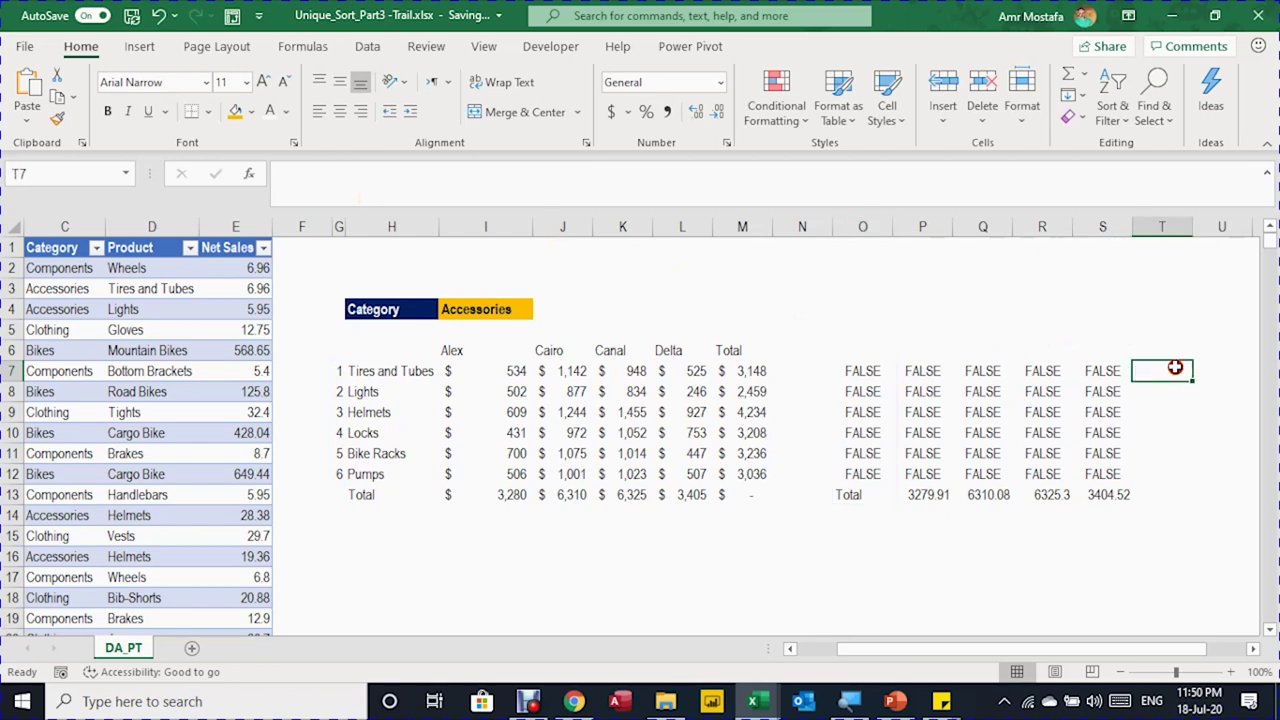
pyautogui.hotkey('ctrl', 'v')
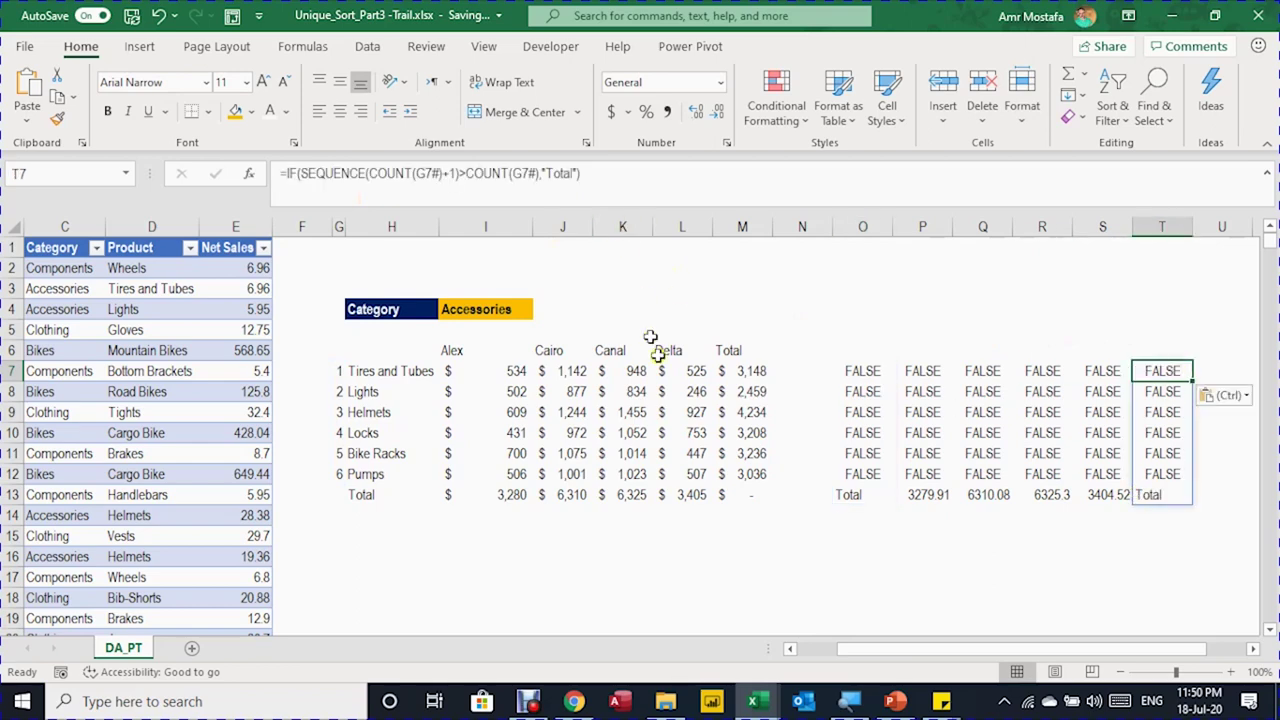
# - Replace the "Total" argument of the IF in T7 with a SUMIFS whose sum range is Sales_PT[Net Sales]
pyautogui.click(742, 496)
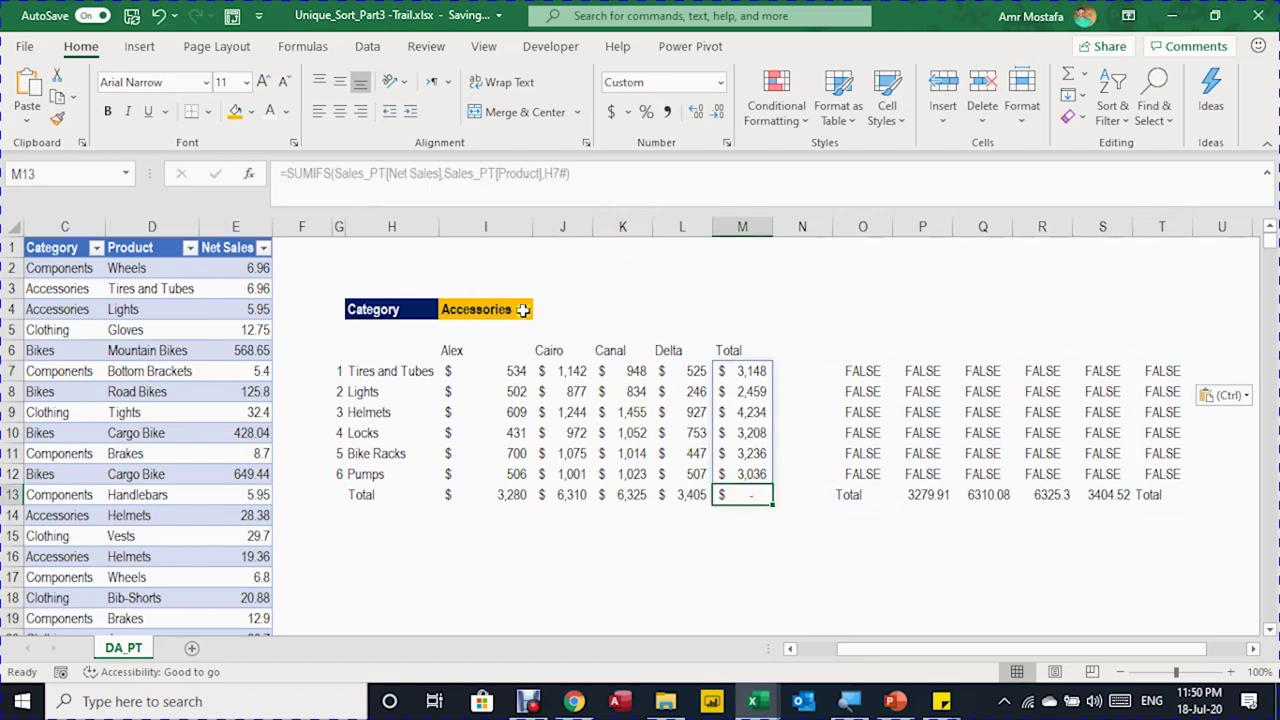
pyautogui.click(764, 370)
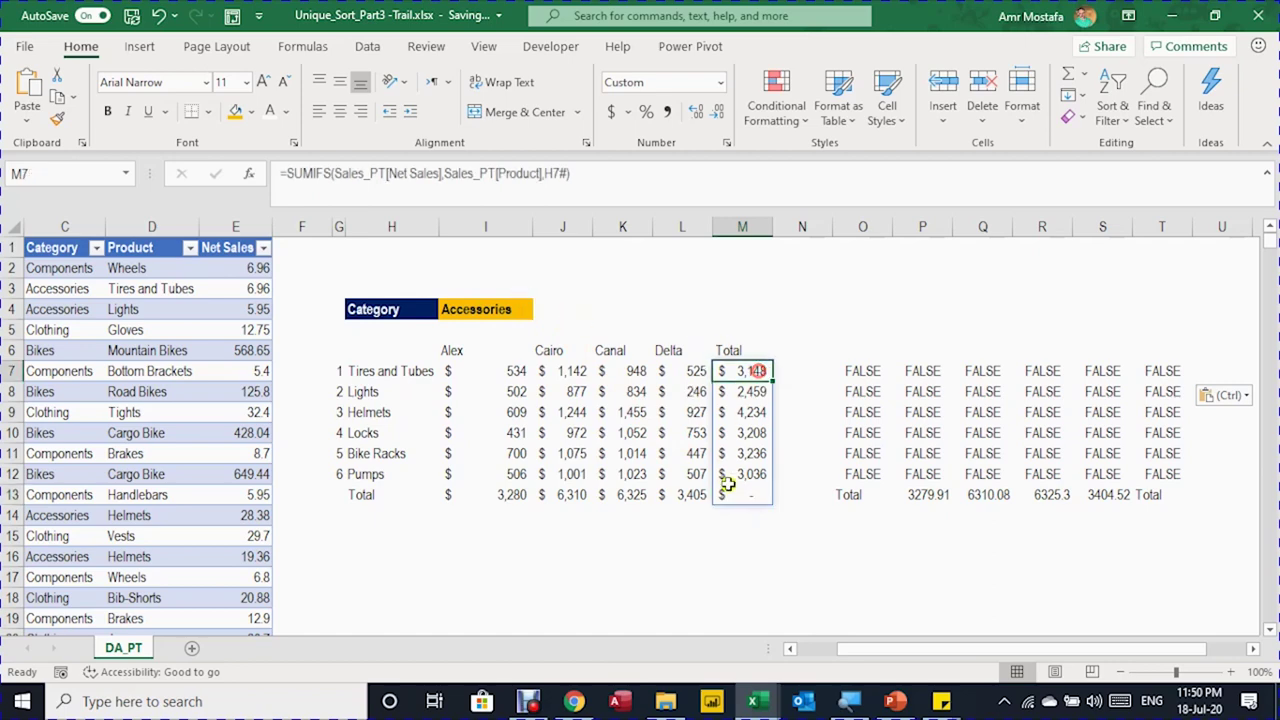
pyautogui.click(1150, 370)
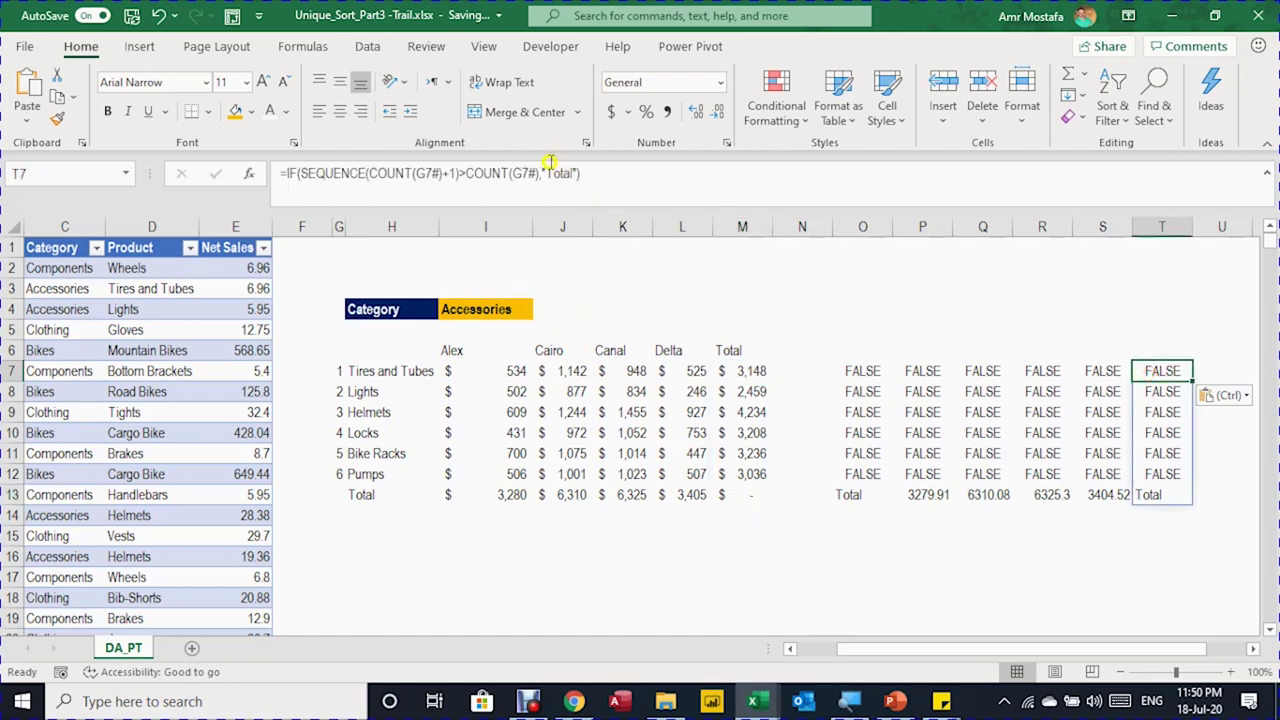
pyautogui.moveTo(543, 173); pyautogui.dragTo(578, 174)
pyautogui.write('sum')
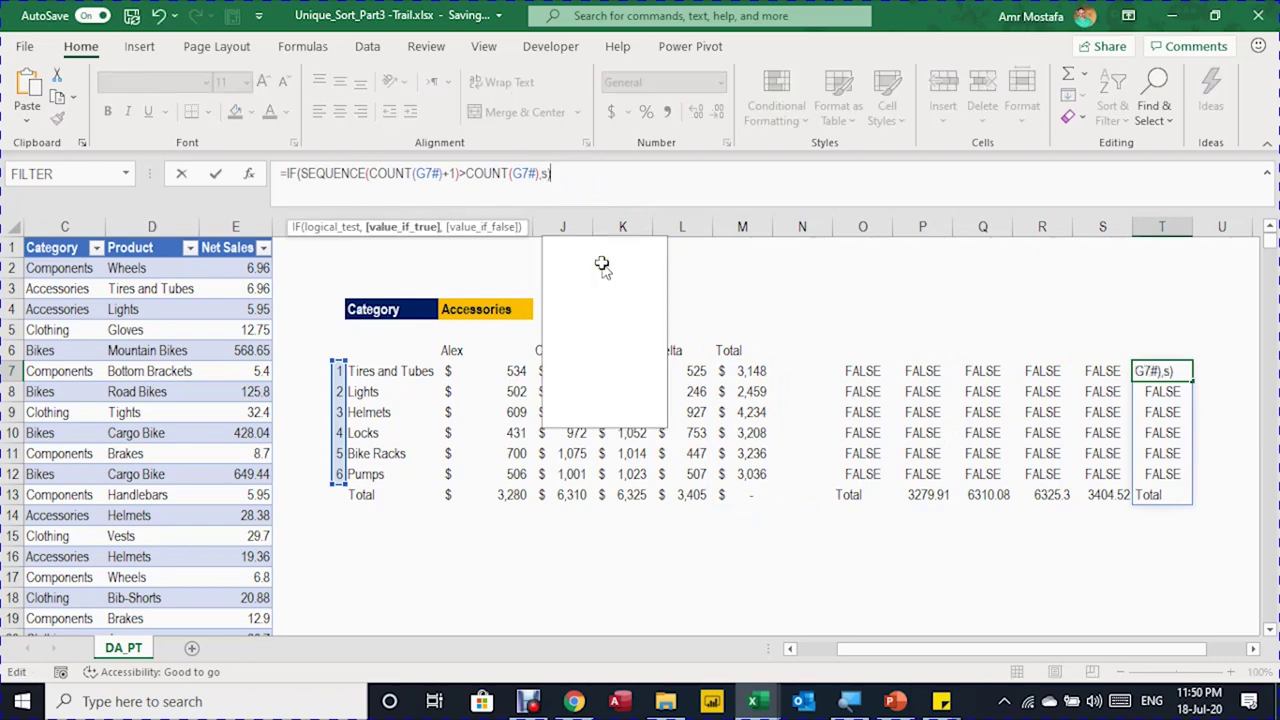
pyautogui.write('ifs')
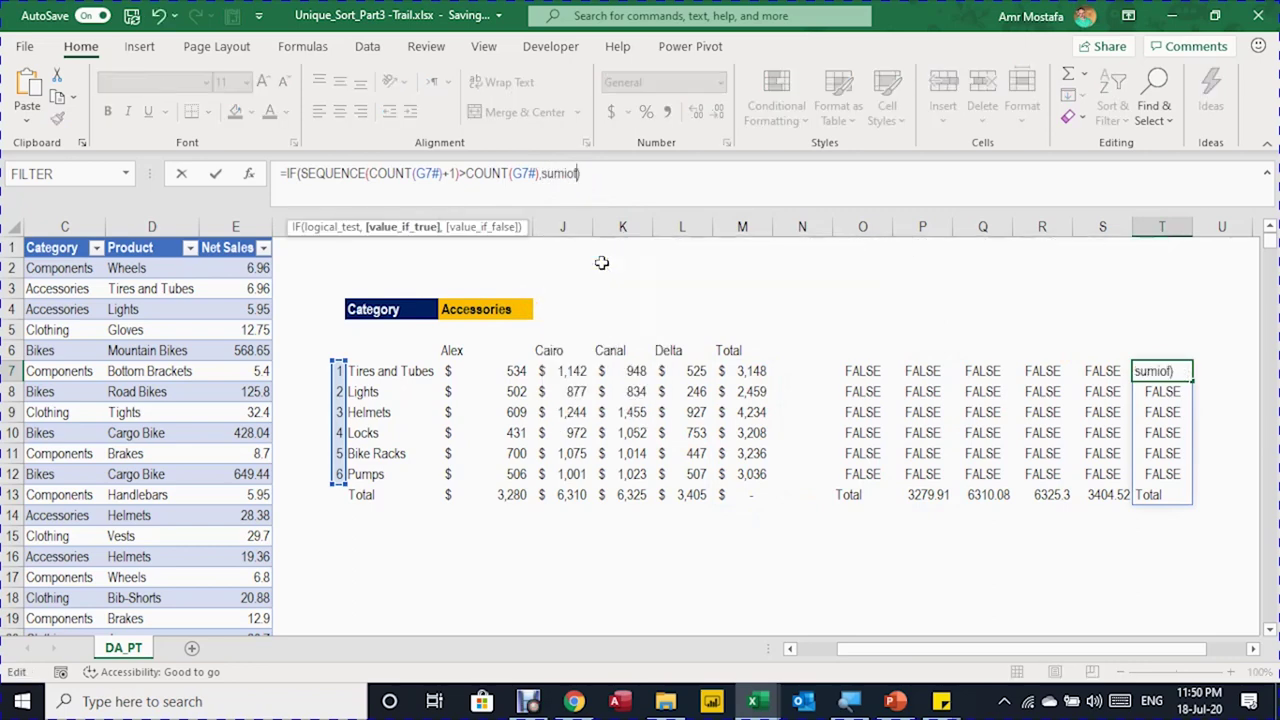
pyautogui.press('Tab')
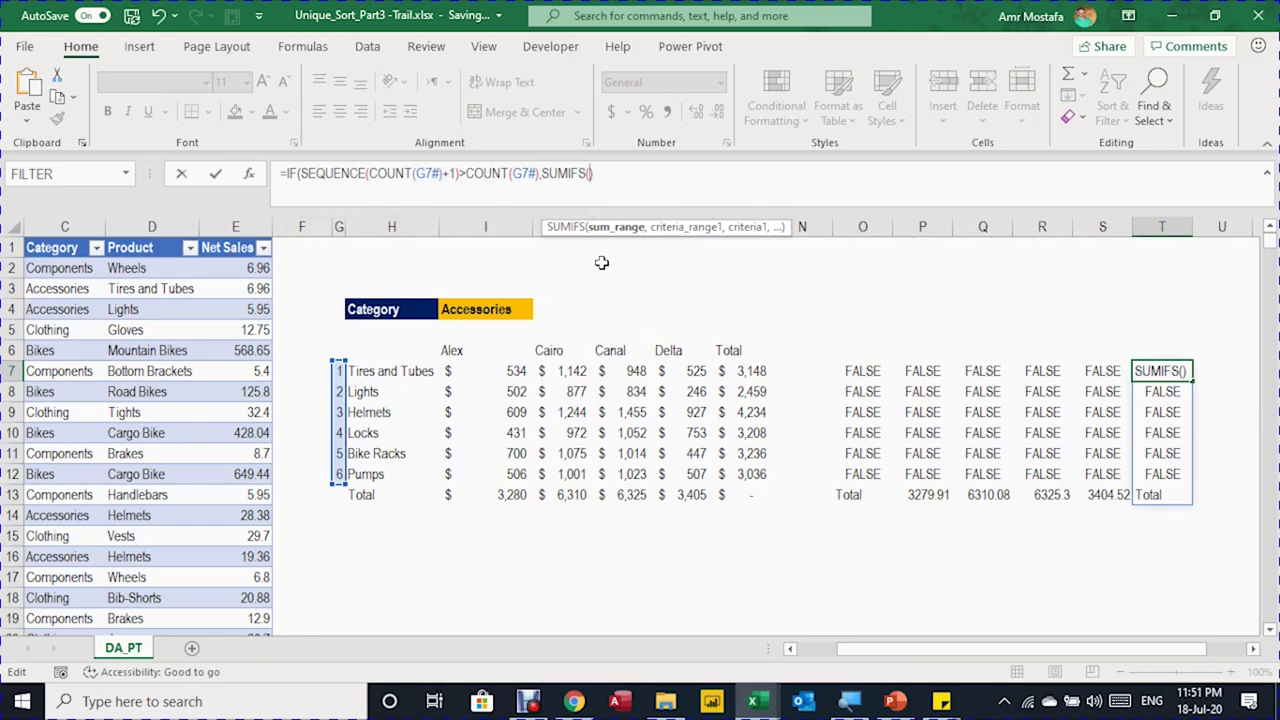
pyautogui.write('Sales_PT')
pyautogui.write('[net')
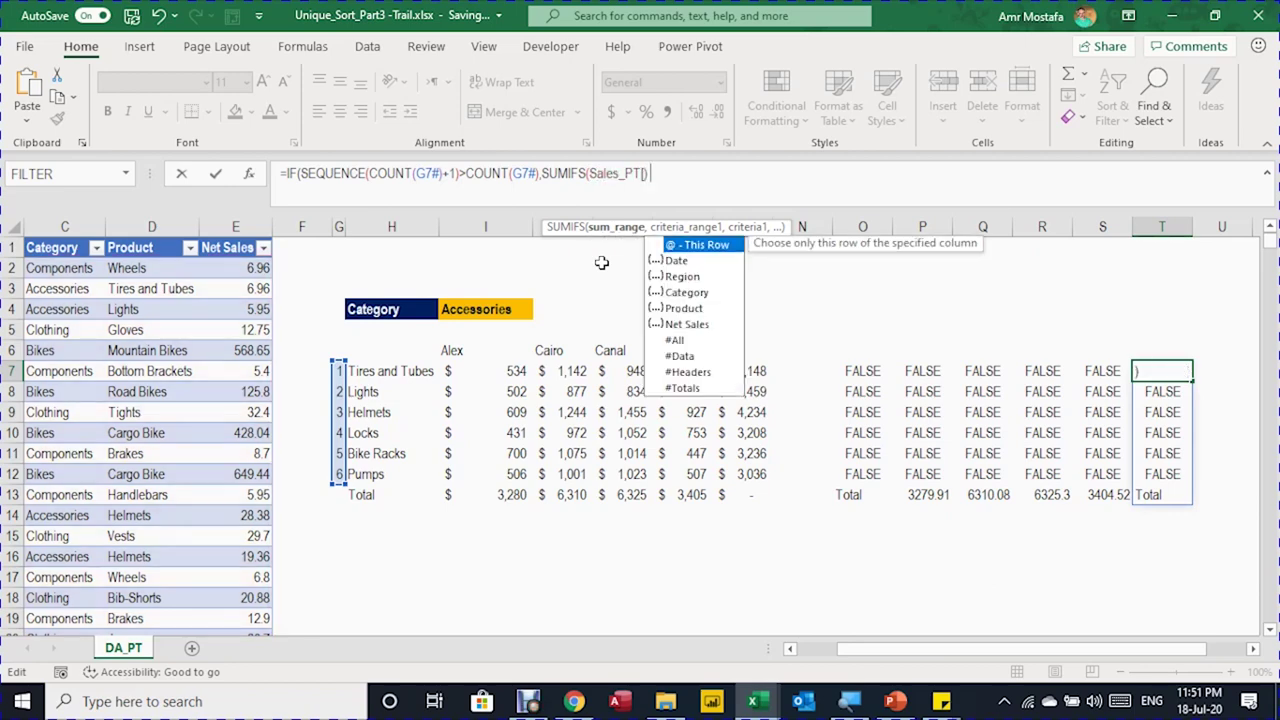
pyautogui.press('Tab')
pyautogui.write(']')
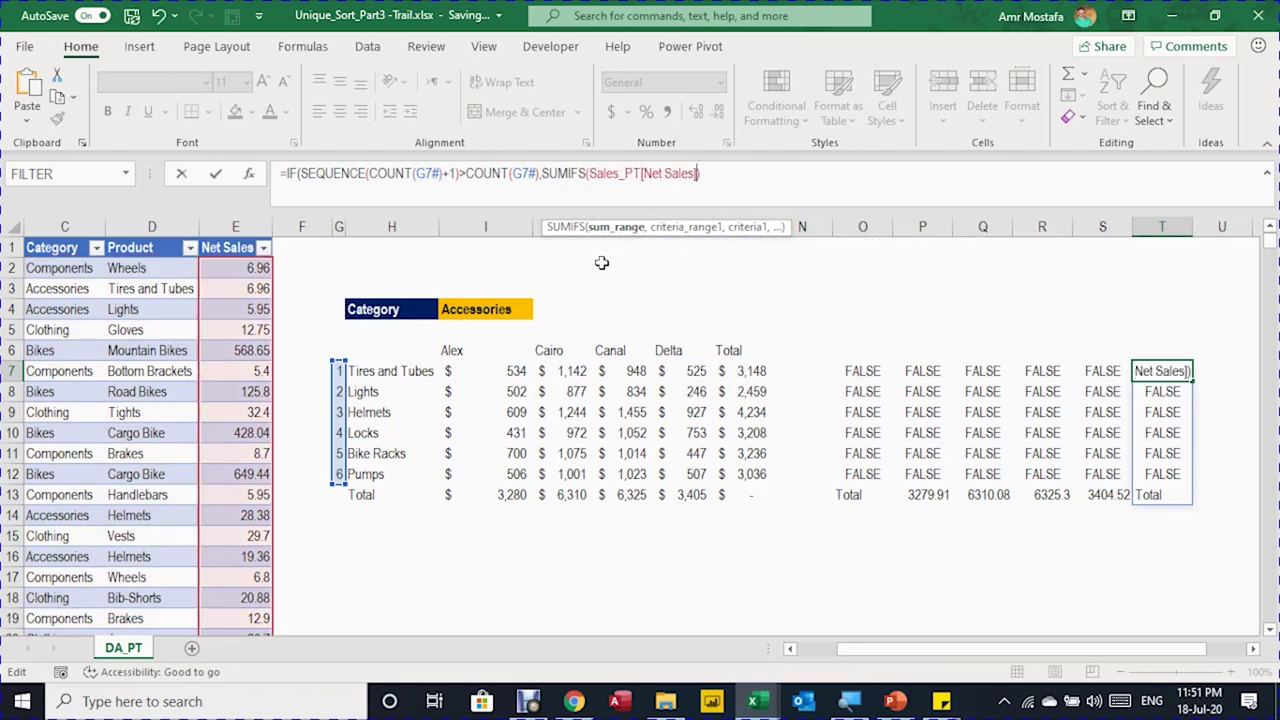
# - Complete the SUMIFS in T7 with criteria range Sales_PT[Category] and criterion I4, and check T13 against the sum of I7:L12
pyautogui.write(',')
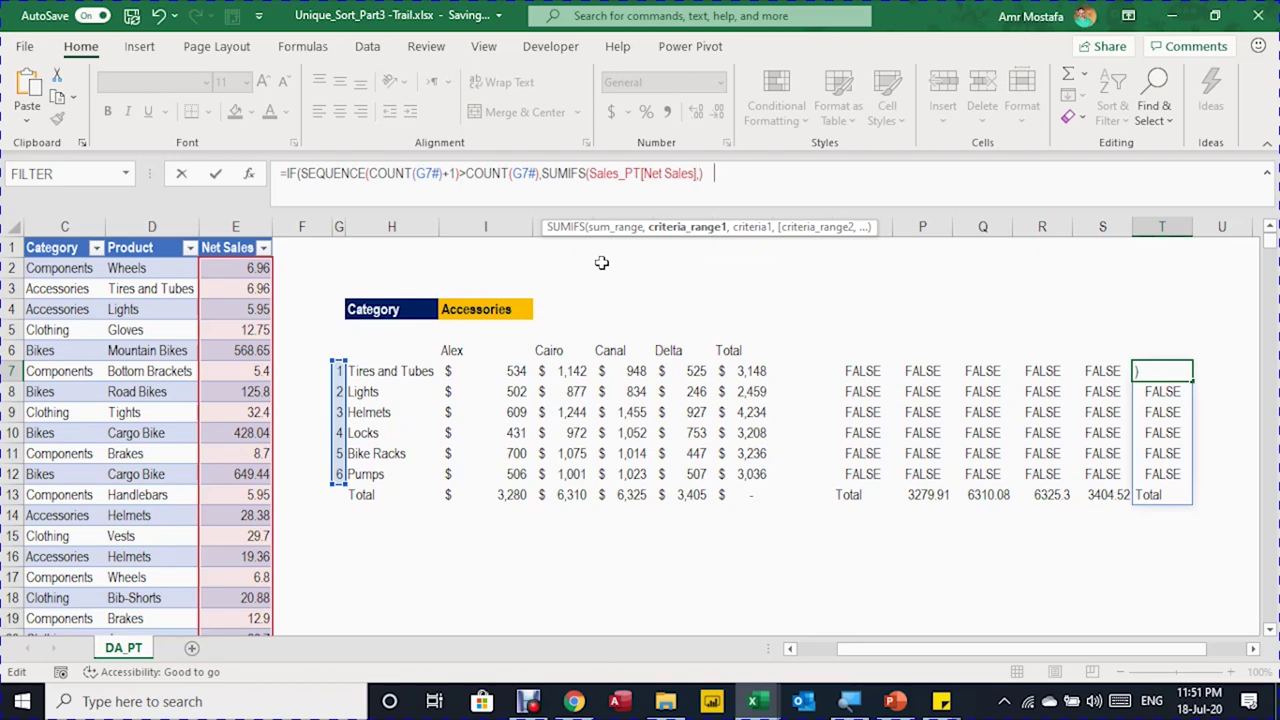
pyautogui.write('Sales_PT')
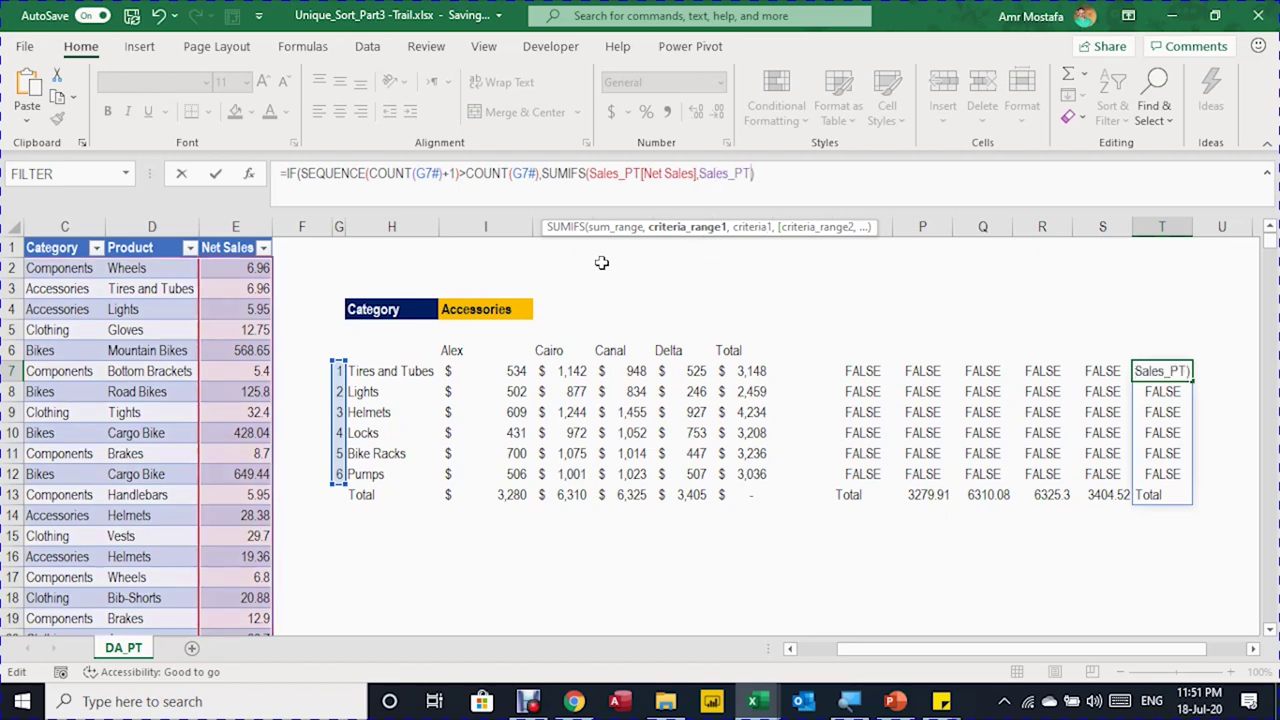
pyautogui.write('[cat')
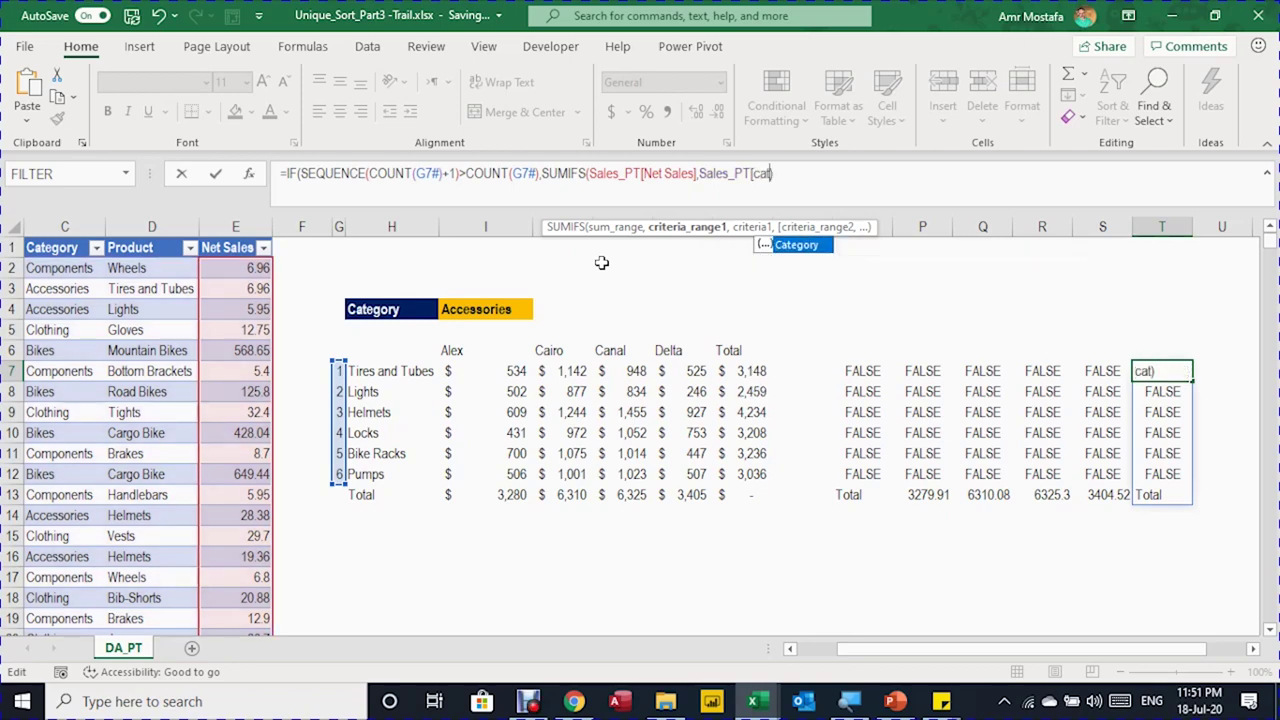
pyautogui.press('Tab')
pyautogui.press('BackSpace')
pyautogui.write(']')
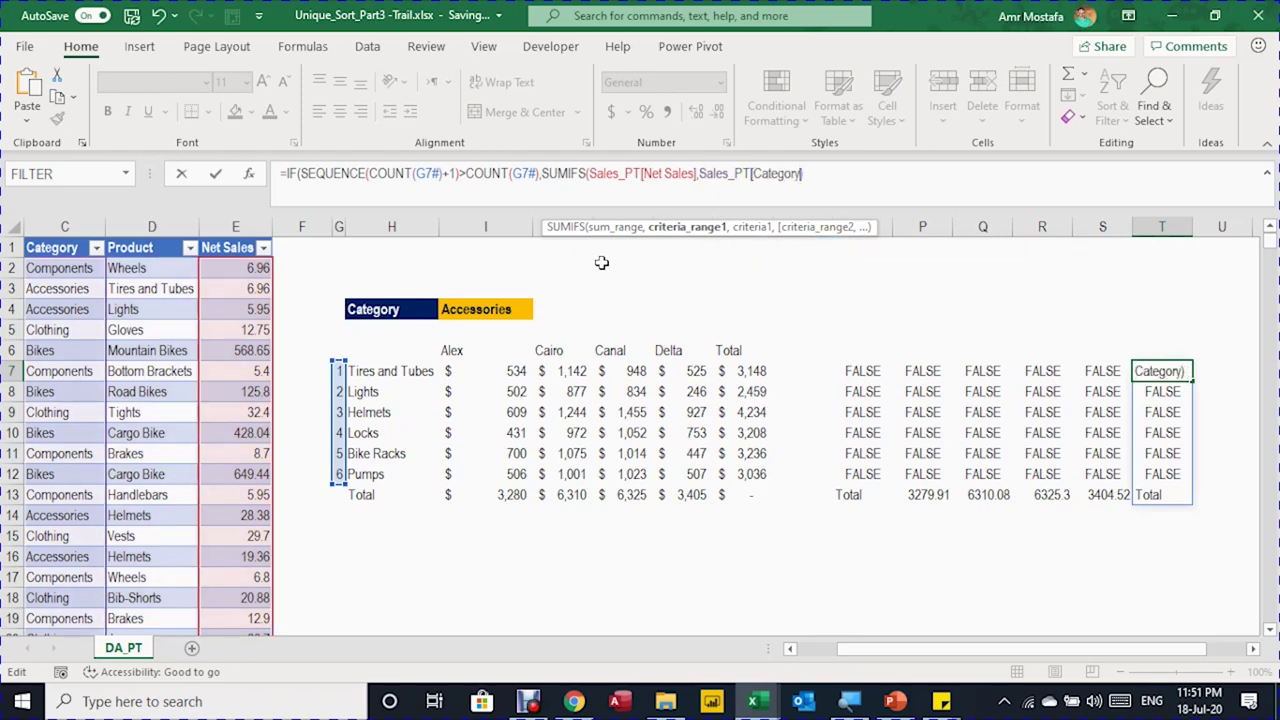
pyautogui.write(',')
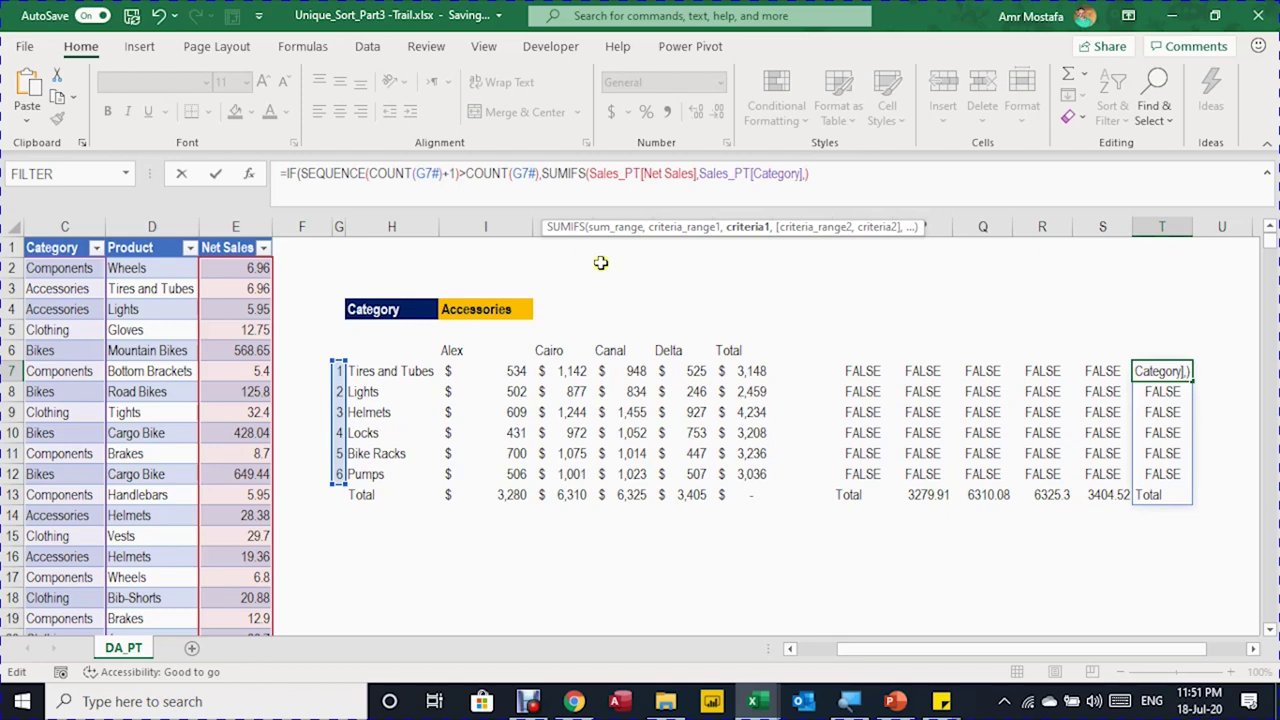
pyautogui.click(494, 308)
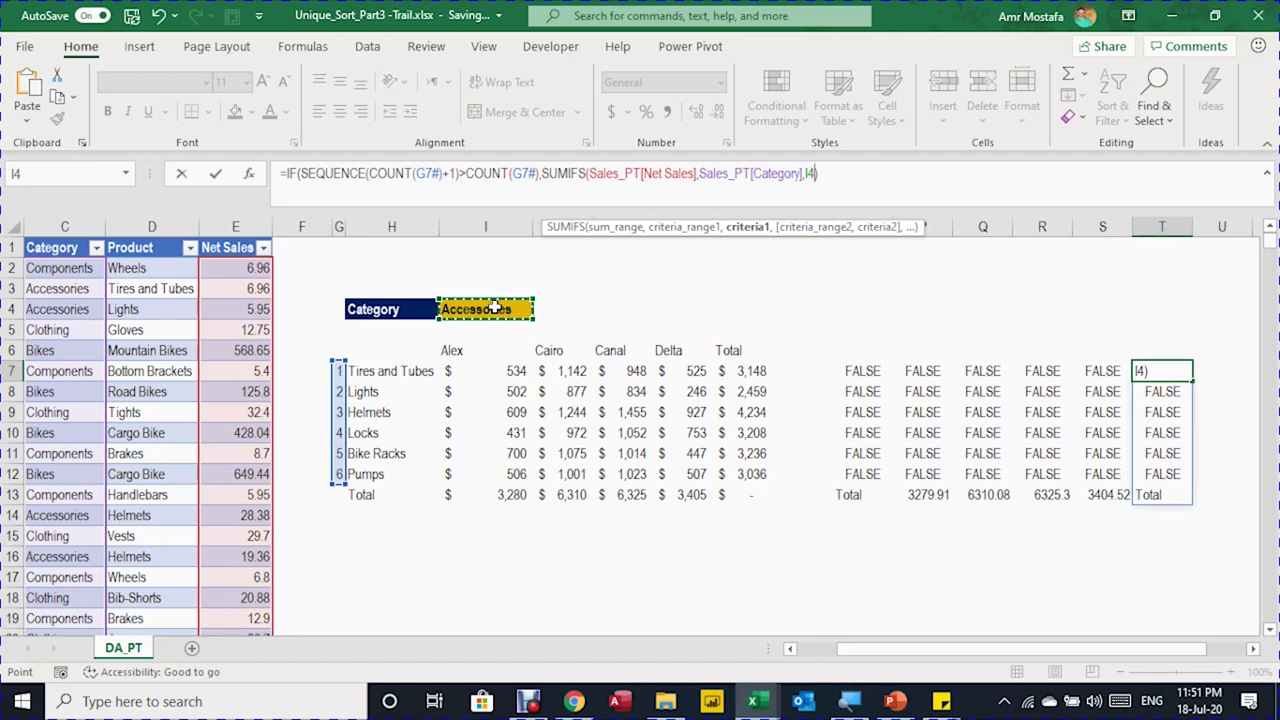
pyautogui.write(')')
pyautogui.press('Return')
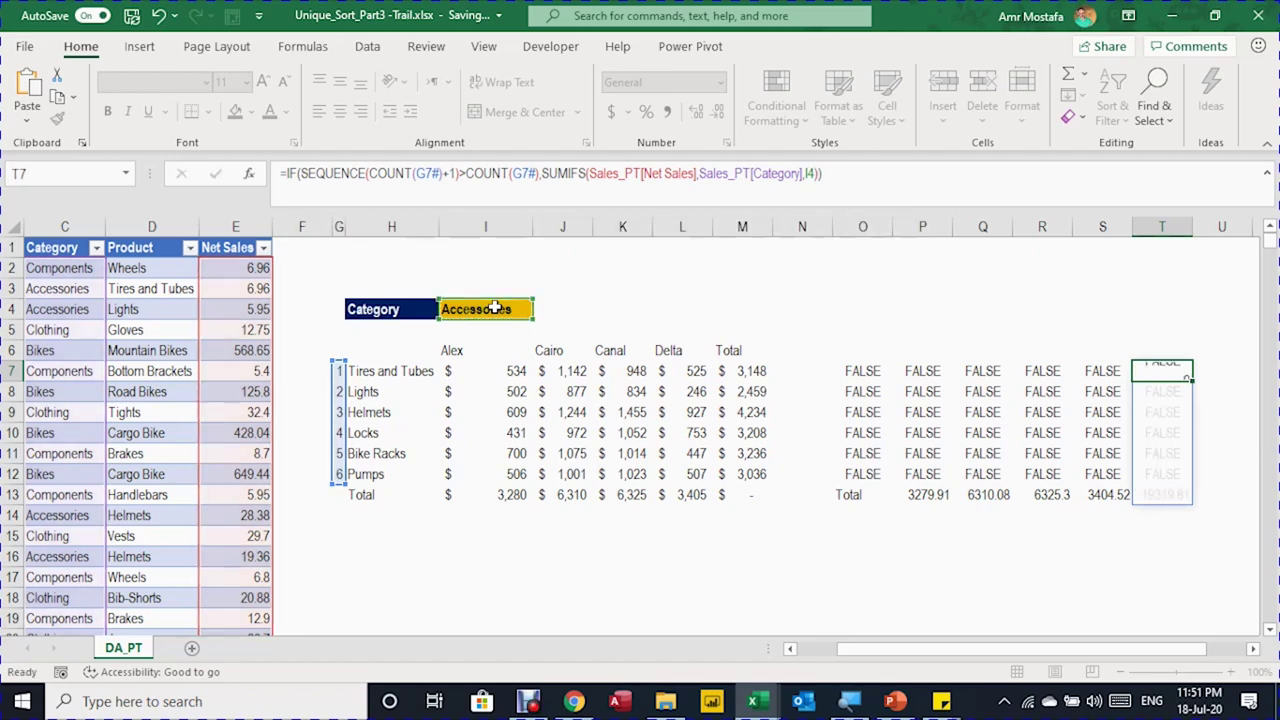
pyautogui.click(1181, 495)
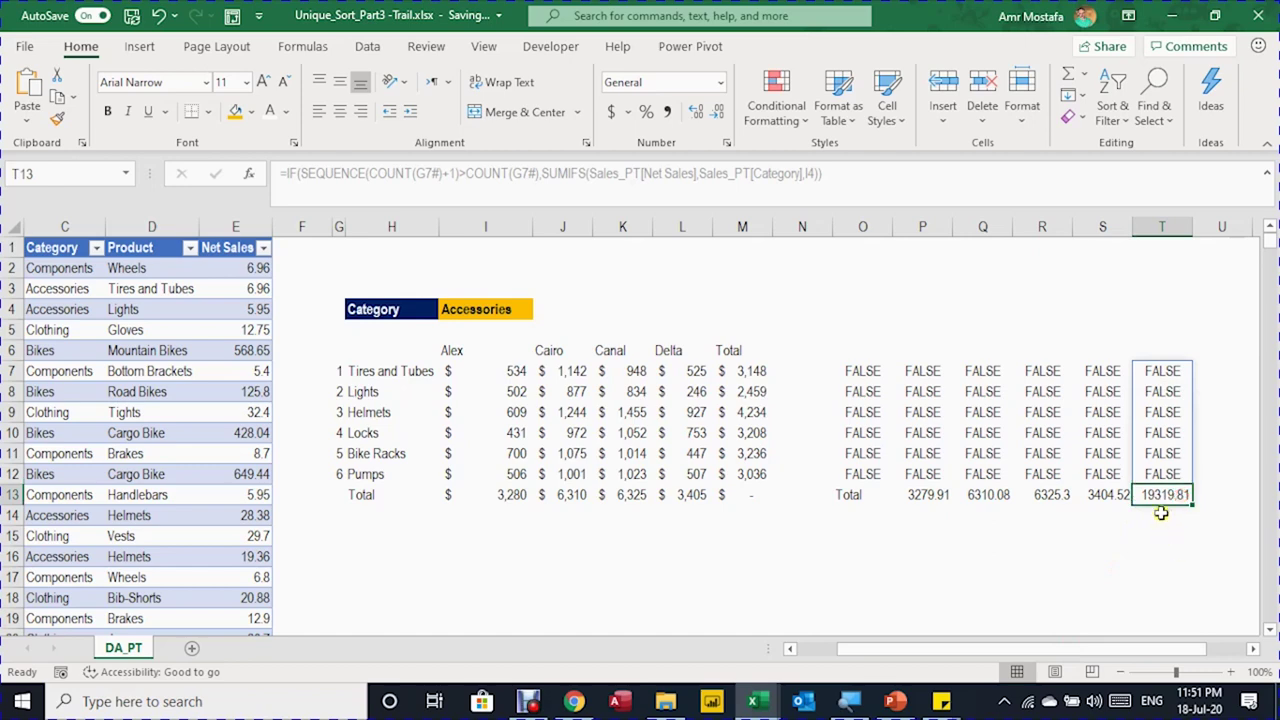
pyautogui.moveTo(519, 367); pyautogui.dragTo(705, 478)
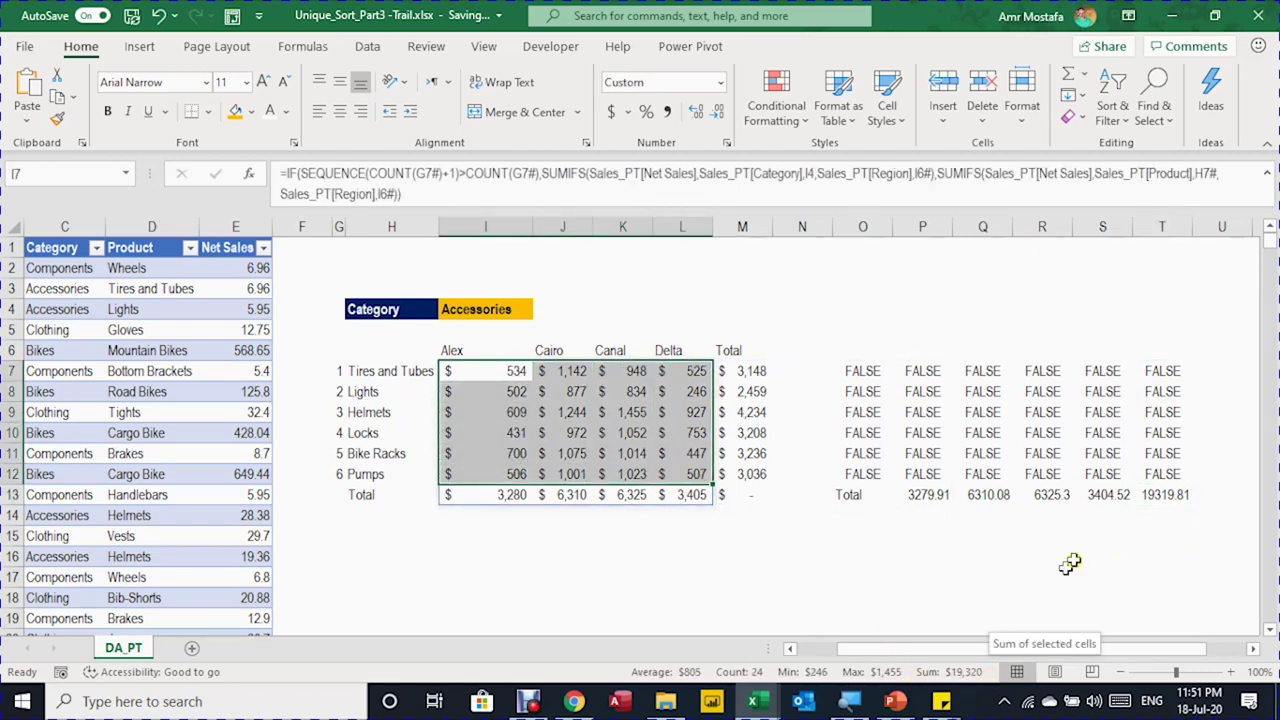
# - Copy the T7 formula text without its equals sign in front of the SUMIFS in M7, making that SUMIFS the IF's value-if-false argument
pyautogui.click(1179, 366)
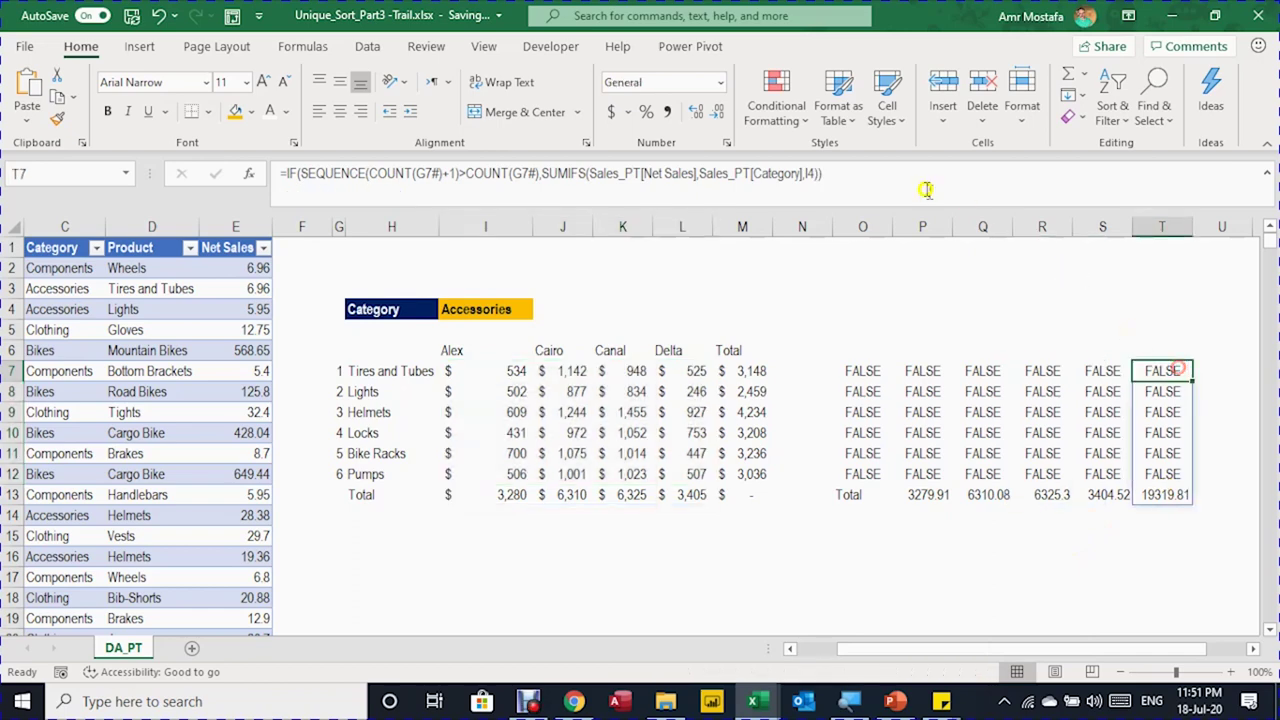
pyautogui.moveTo(886, 174); pyautogui.dragTo(286, 205)
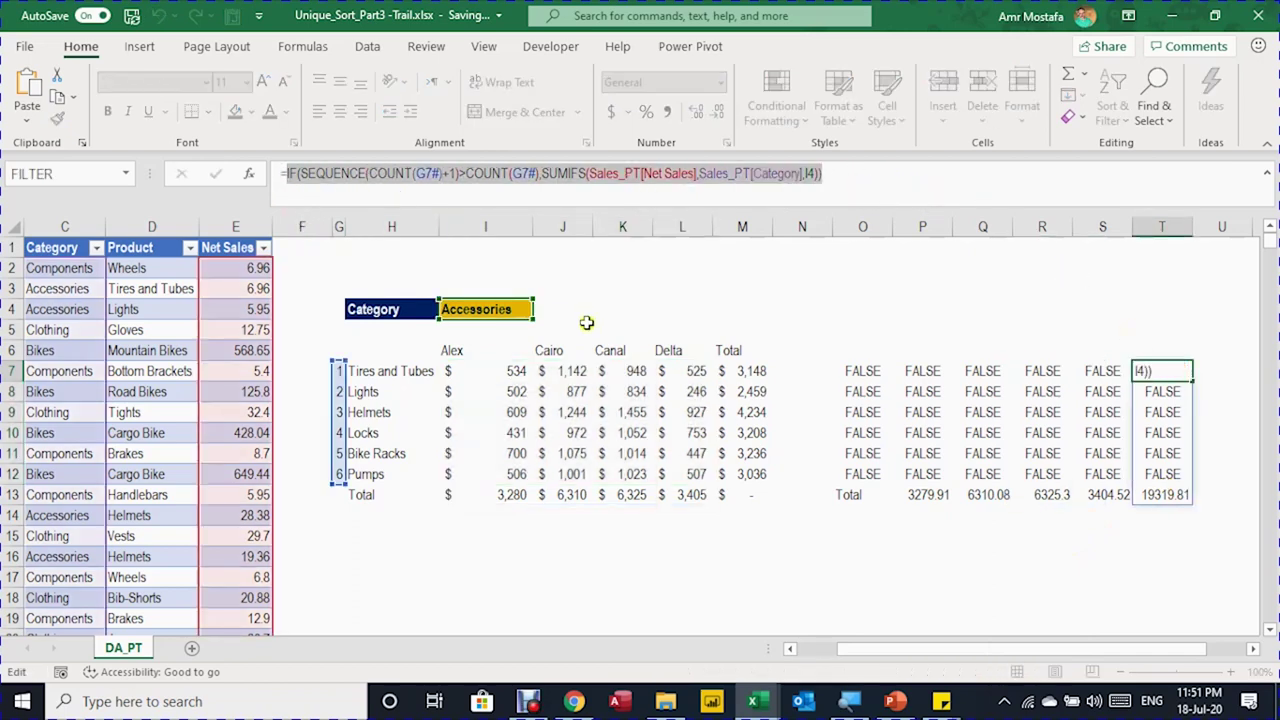
pyautogui.press('Escape')
pyautogui.click(752, 371)
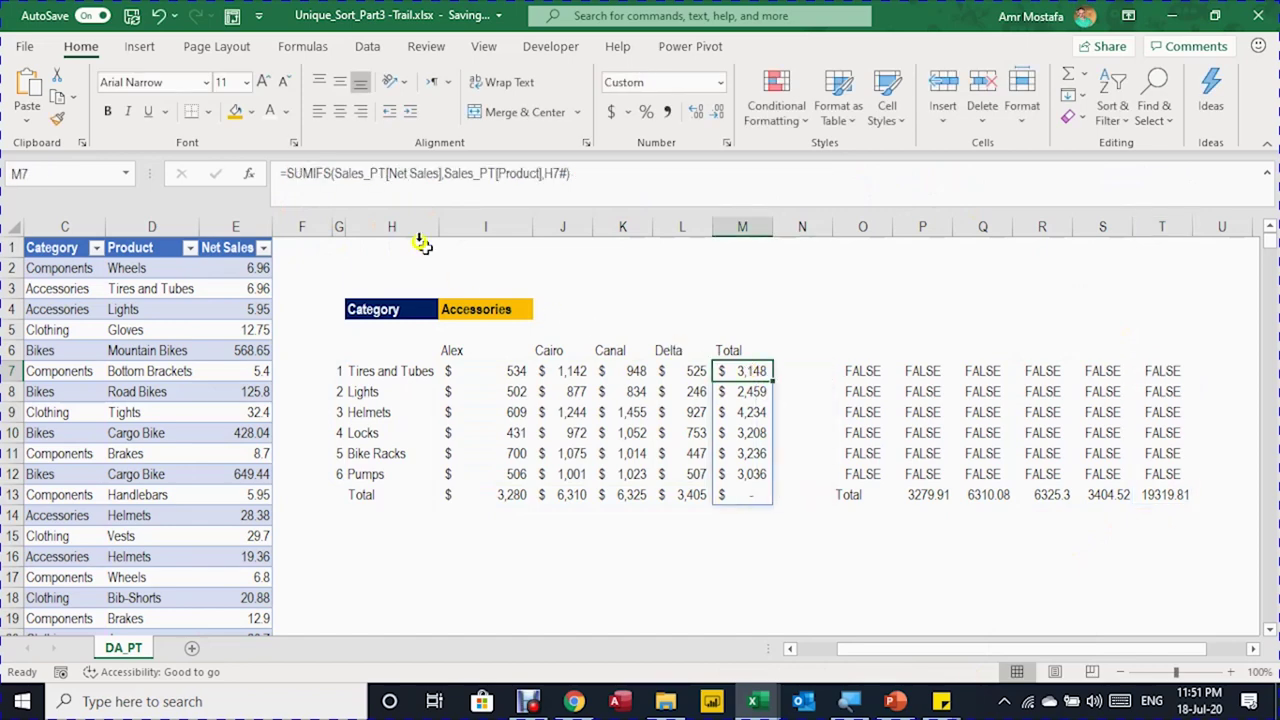
pyautogui.click(288, 175)
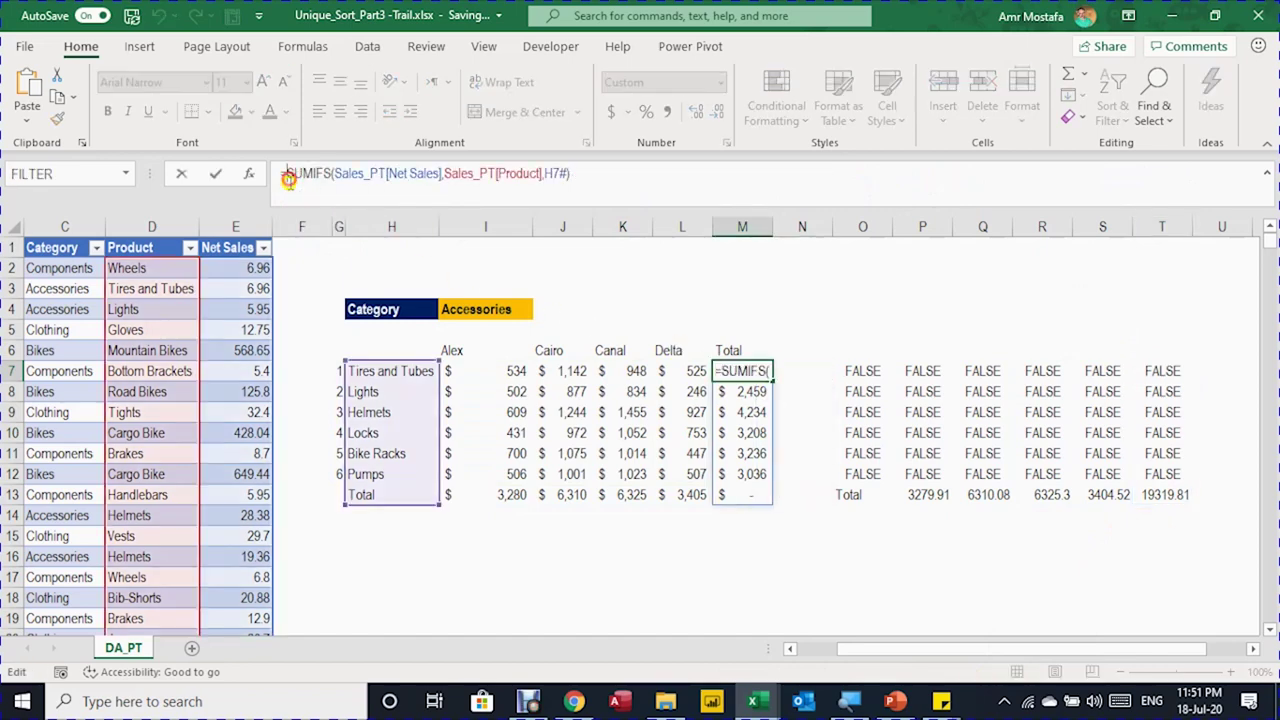
pyautogui.hotkey('ctrl', 'v')
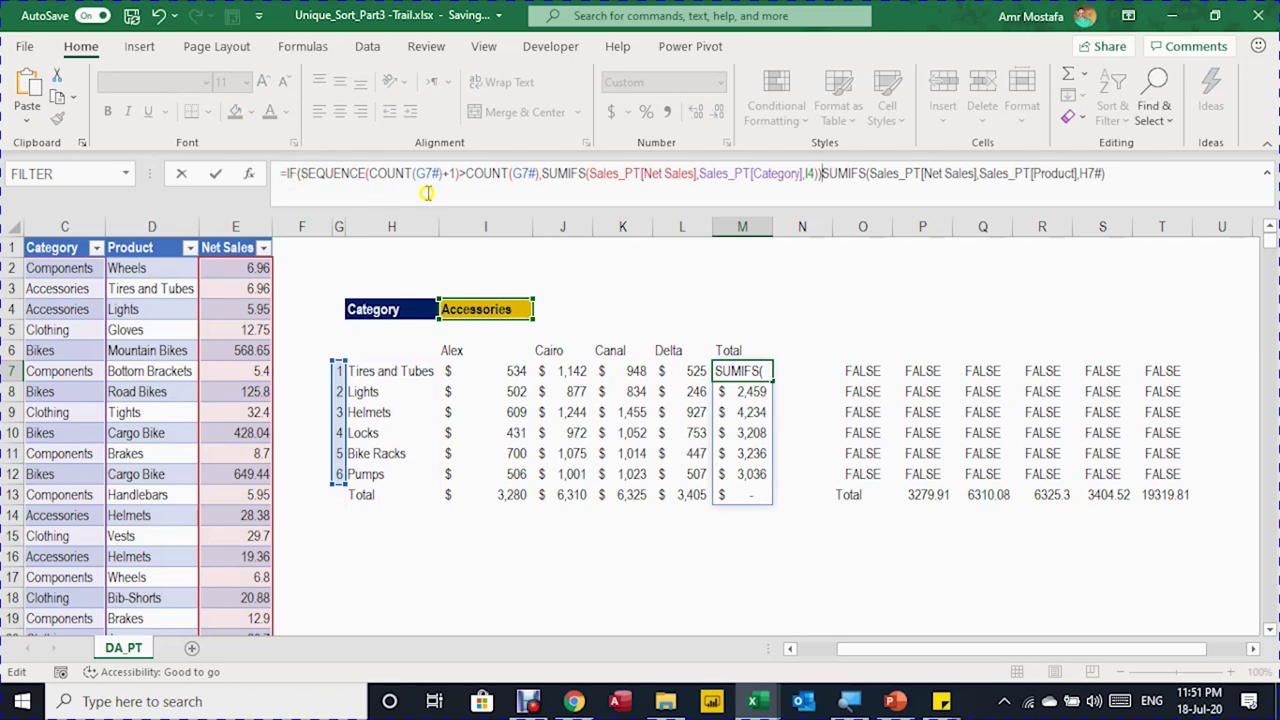
pyautogui.press('BackSpace')
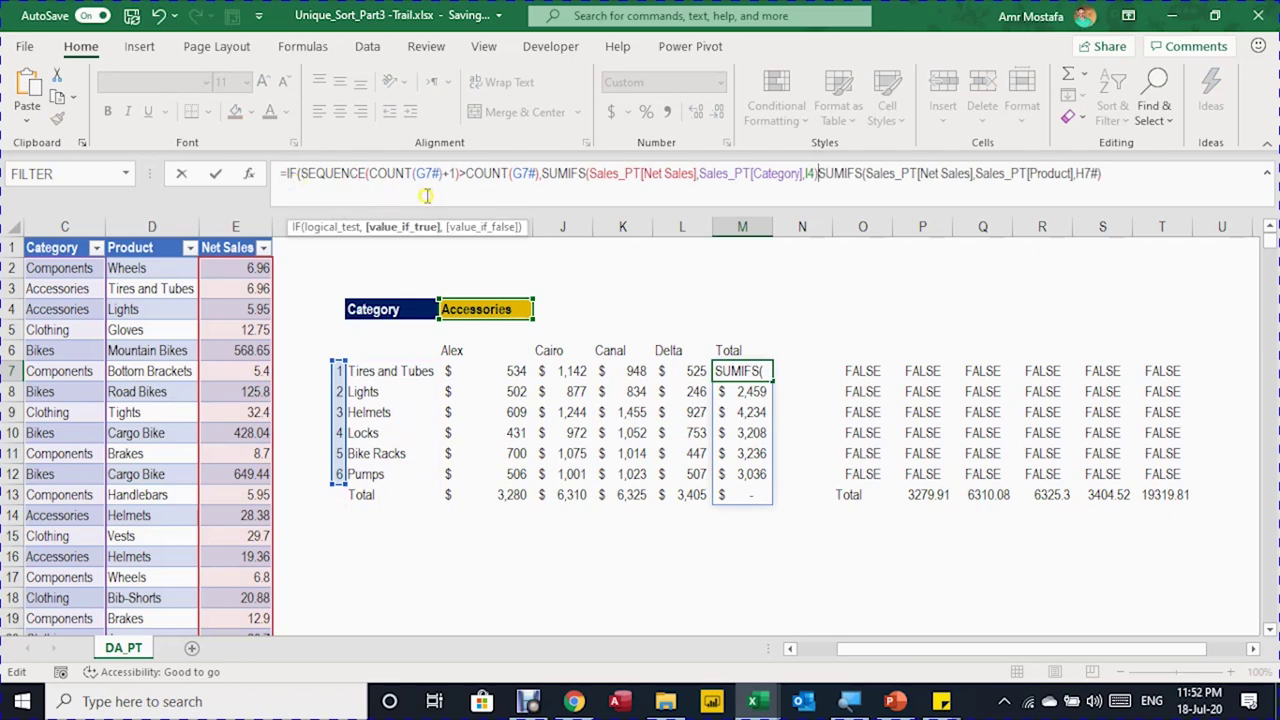
pyautogui.write(',')
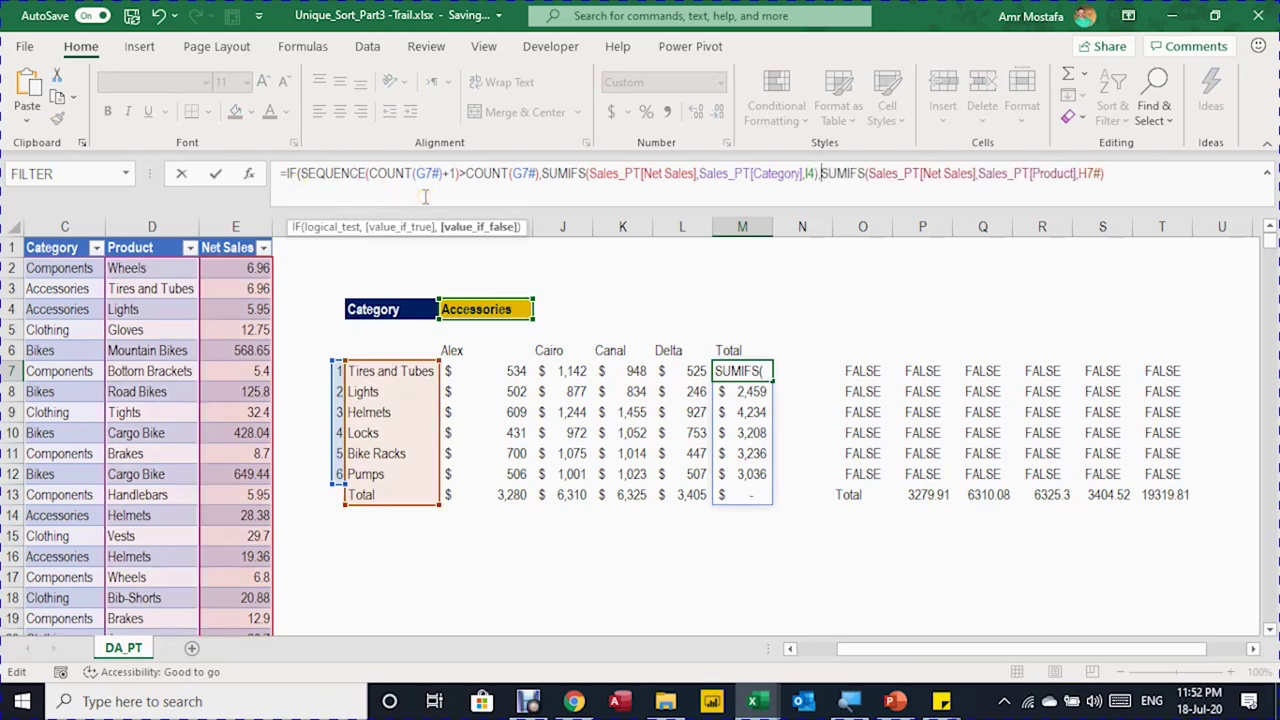
# - Check the three arguments of the IF in M7, add the closing parenthesis and enter the formula
pyautogui.click(327, 231)
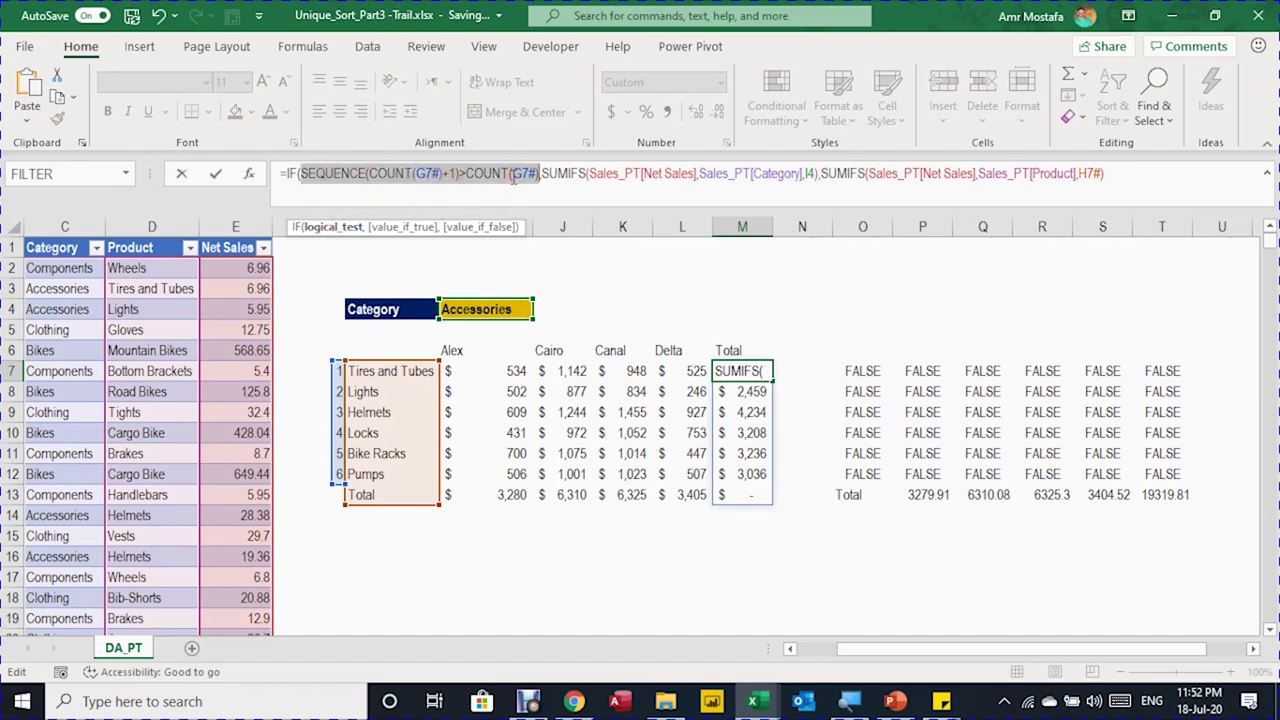
pyautogui.click(408, 227)
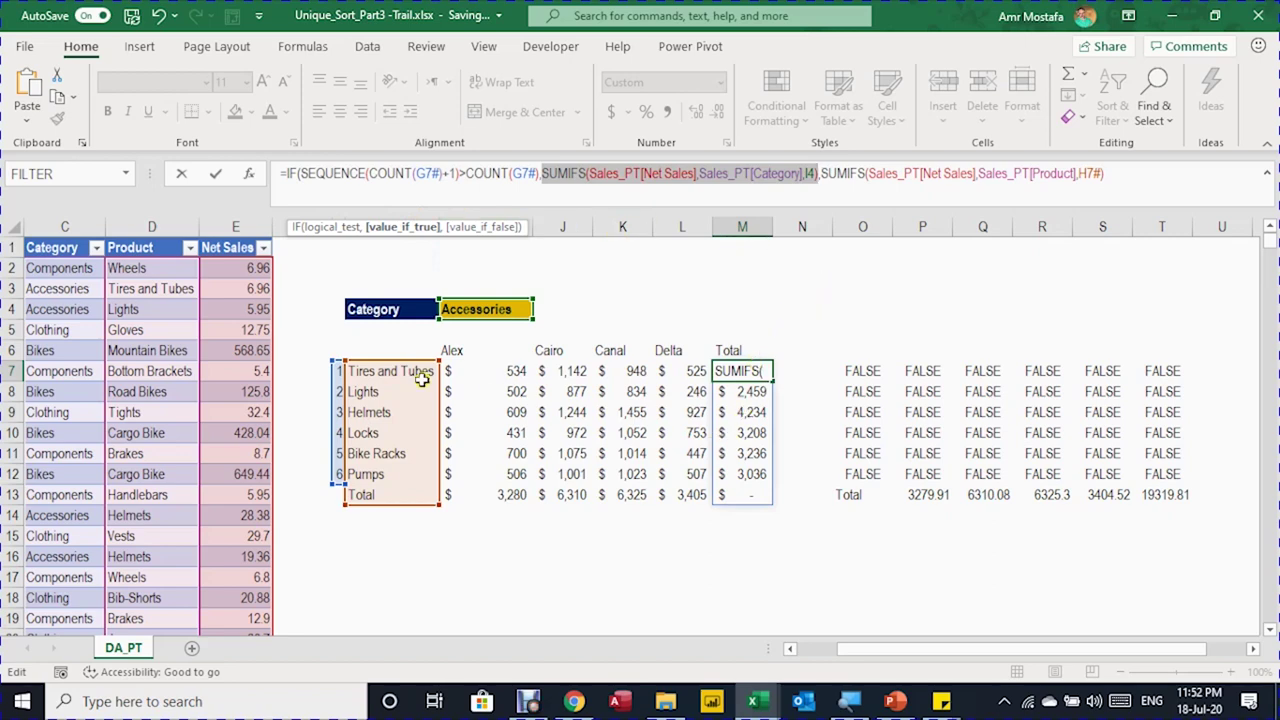
pyautogui.click(481, 229)
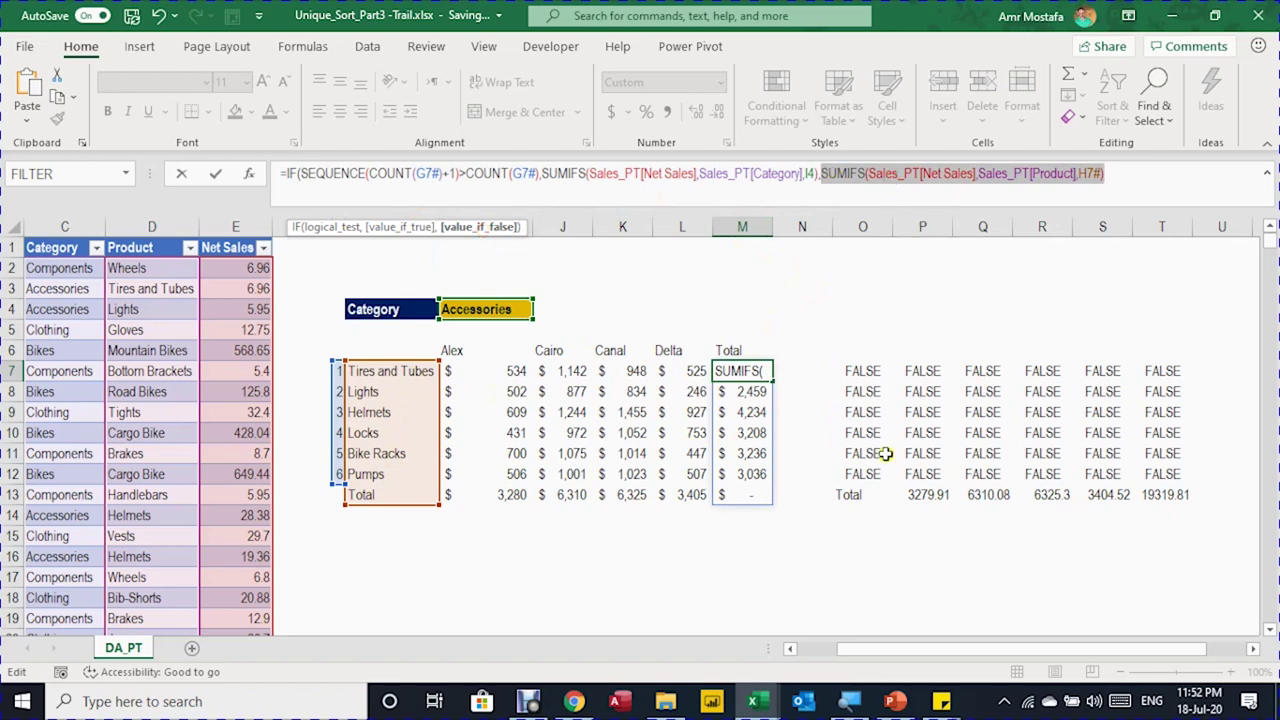
pyautogui.click(1136, 172)
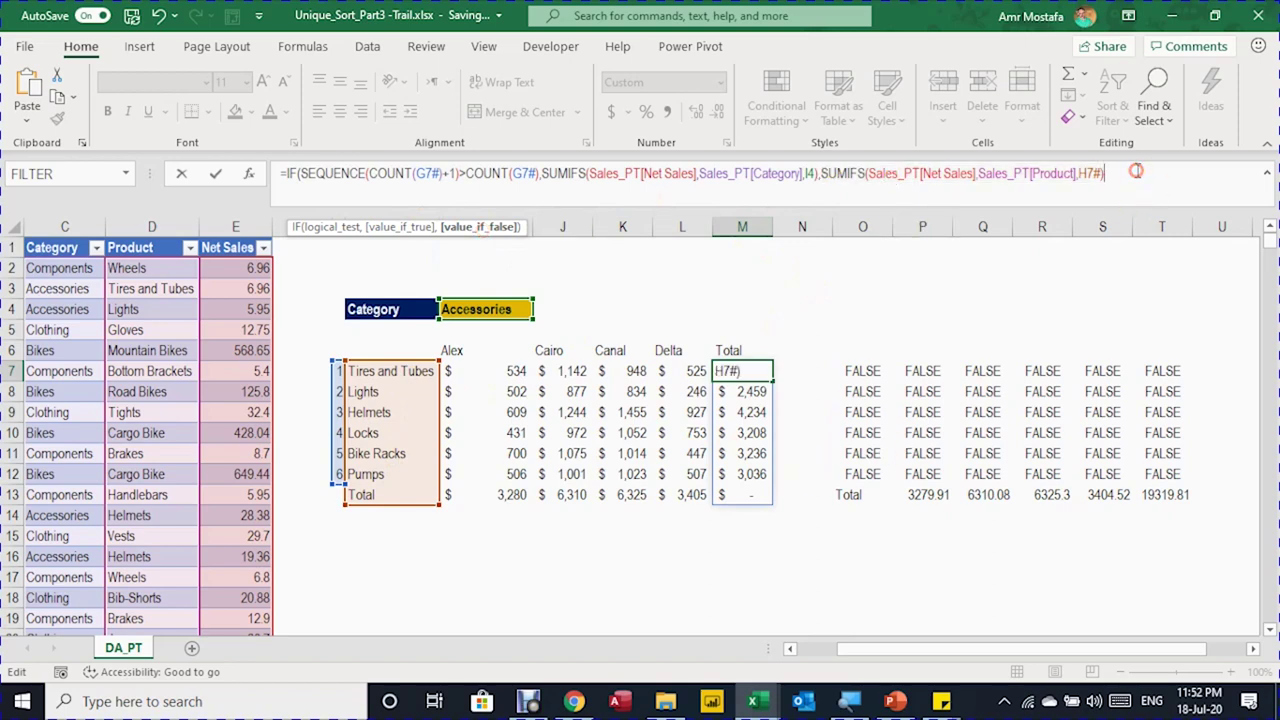
pyautogui.write(')')
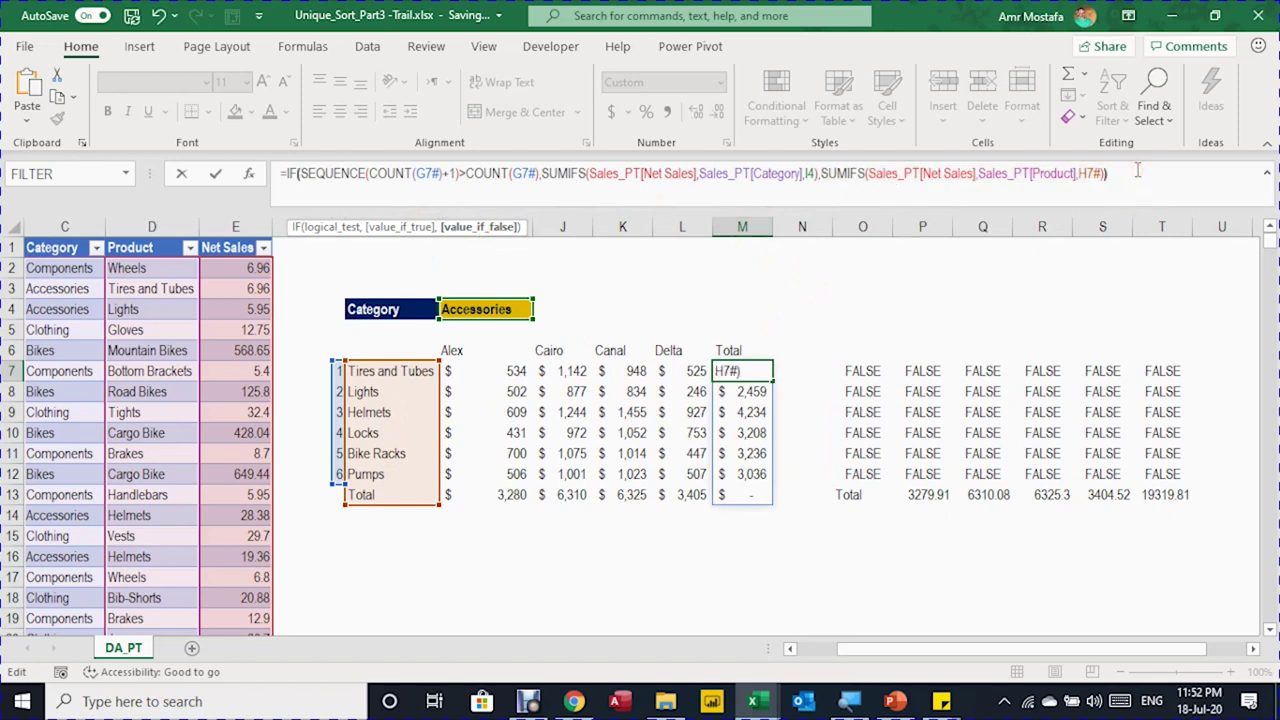
pyautogui.press('Return')
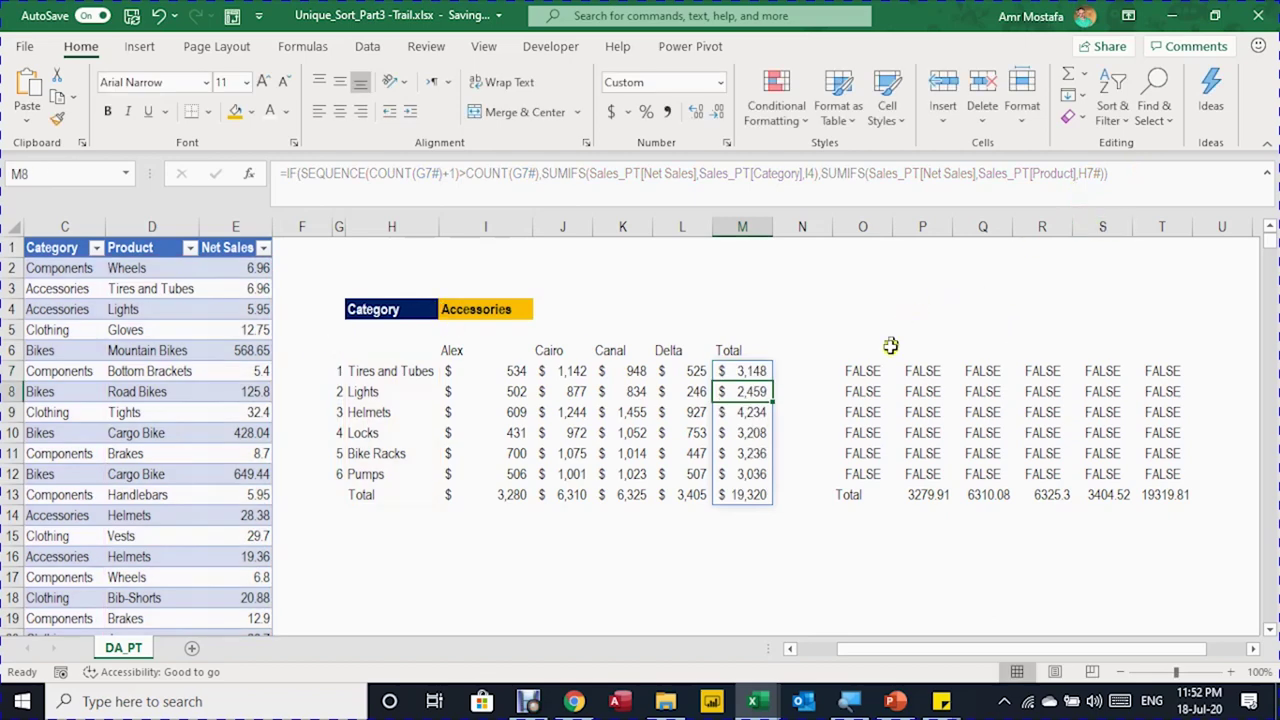
# - Delete the trial formulas in O7:T7 beside the report
pyautogui.moveTo(886, 378); pyautogui.dragTo(1172, 371)
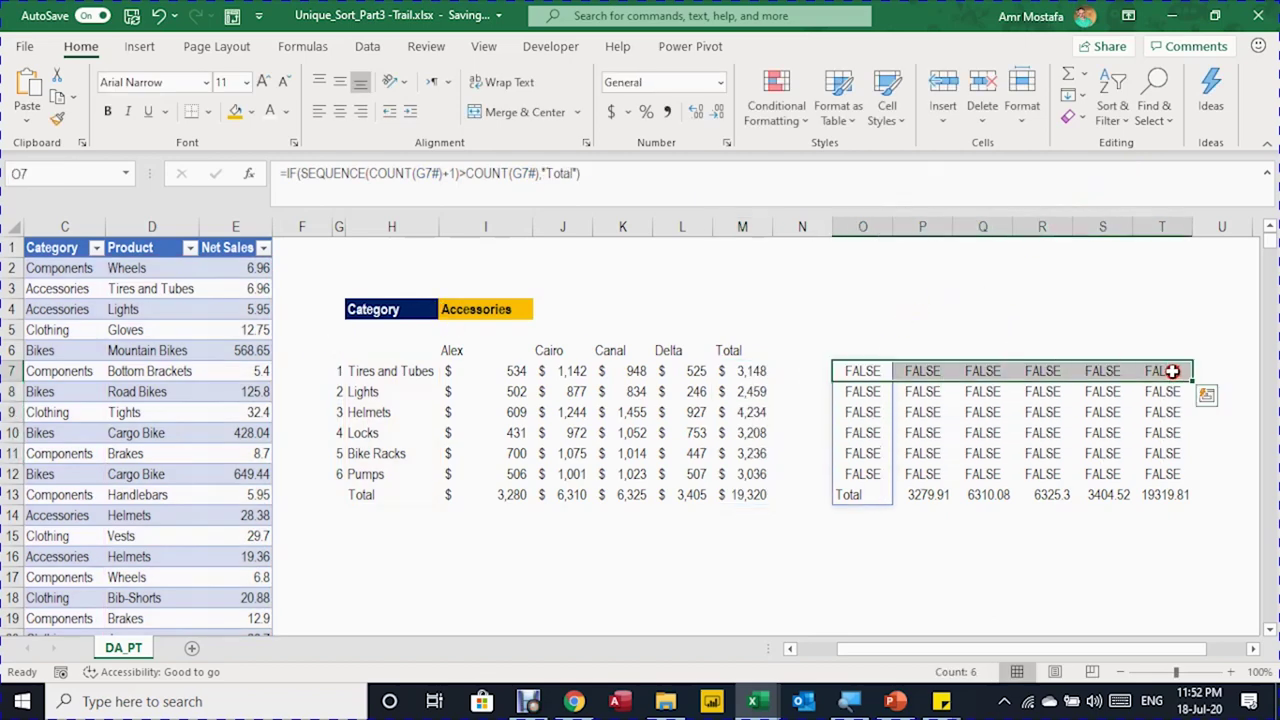
pyautogui.press('Delete')
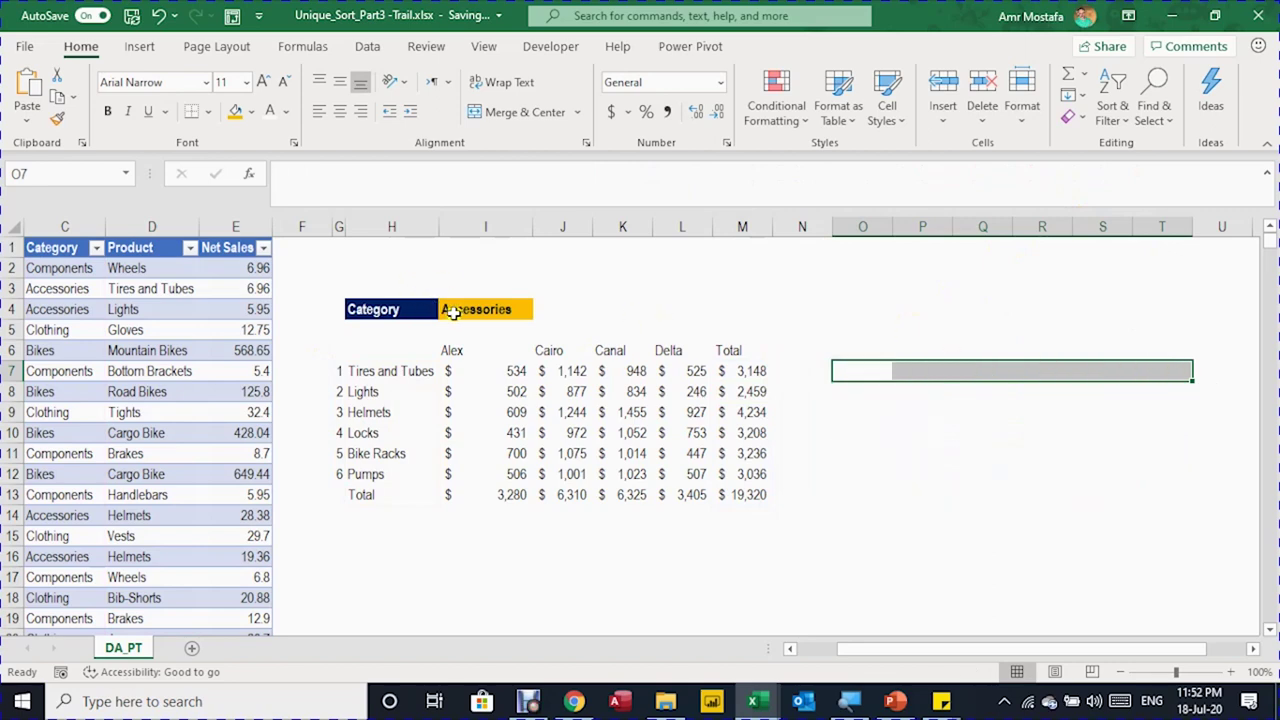
# - Test the report by switching the category in I4 to Bikes and back to Accessories, and inspect the Total row formulas in H13 and M13
pyautogui.click(455, 311)
pyautogui.click(540, 310)
pyautogui.click(470, 334)
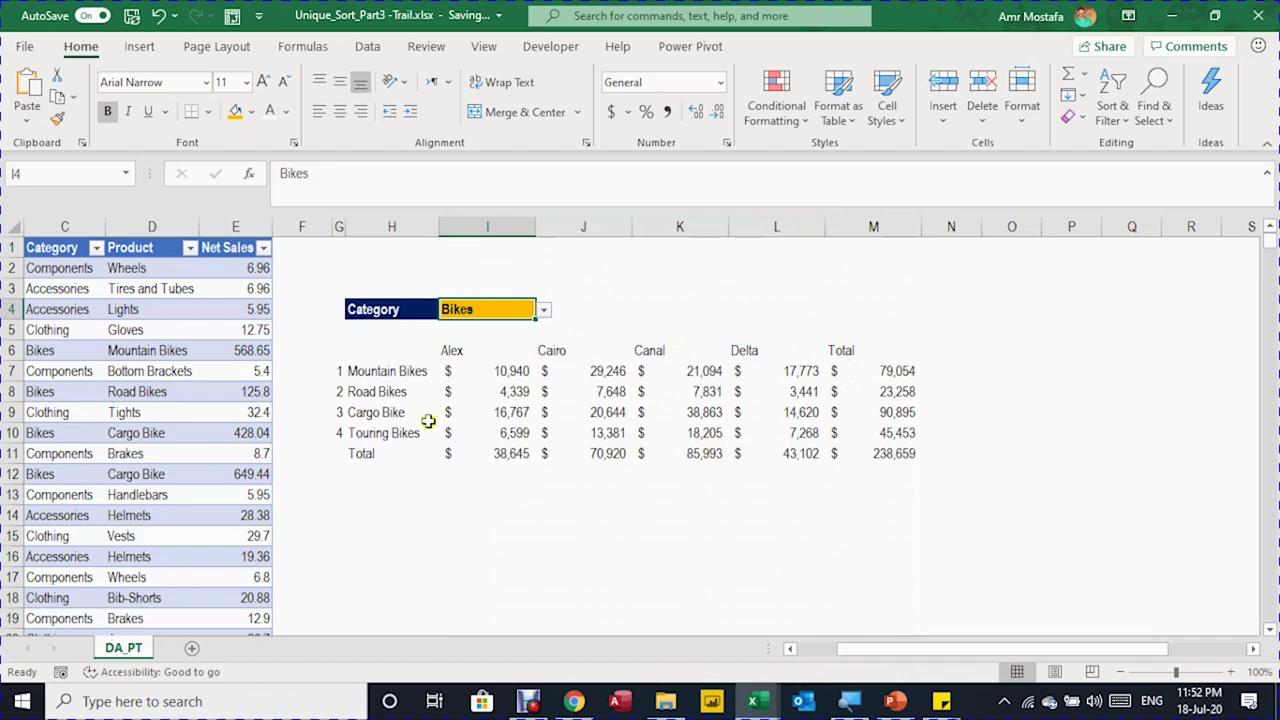
pyautogui.click(545, 311)
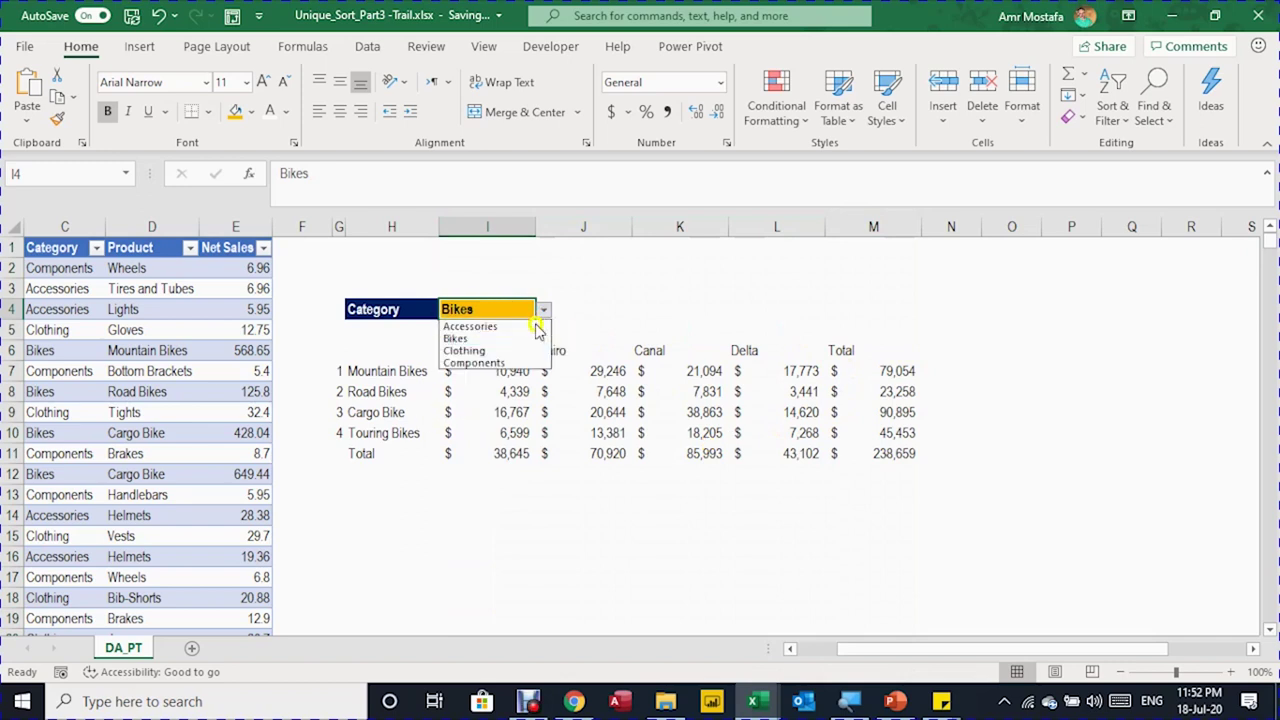
pyautogui.click(533, 325)
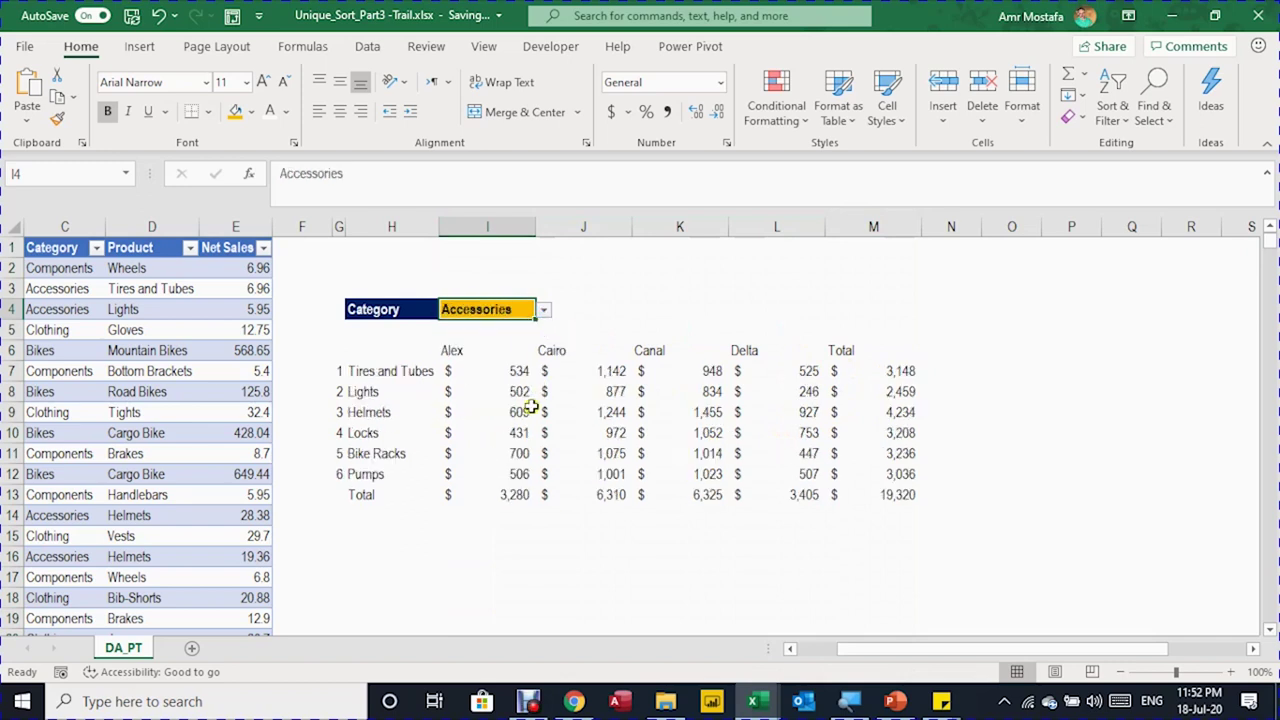
pyautogui.click(380, 498)
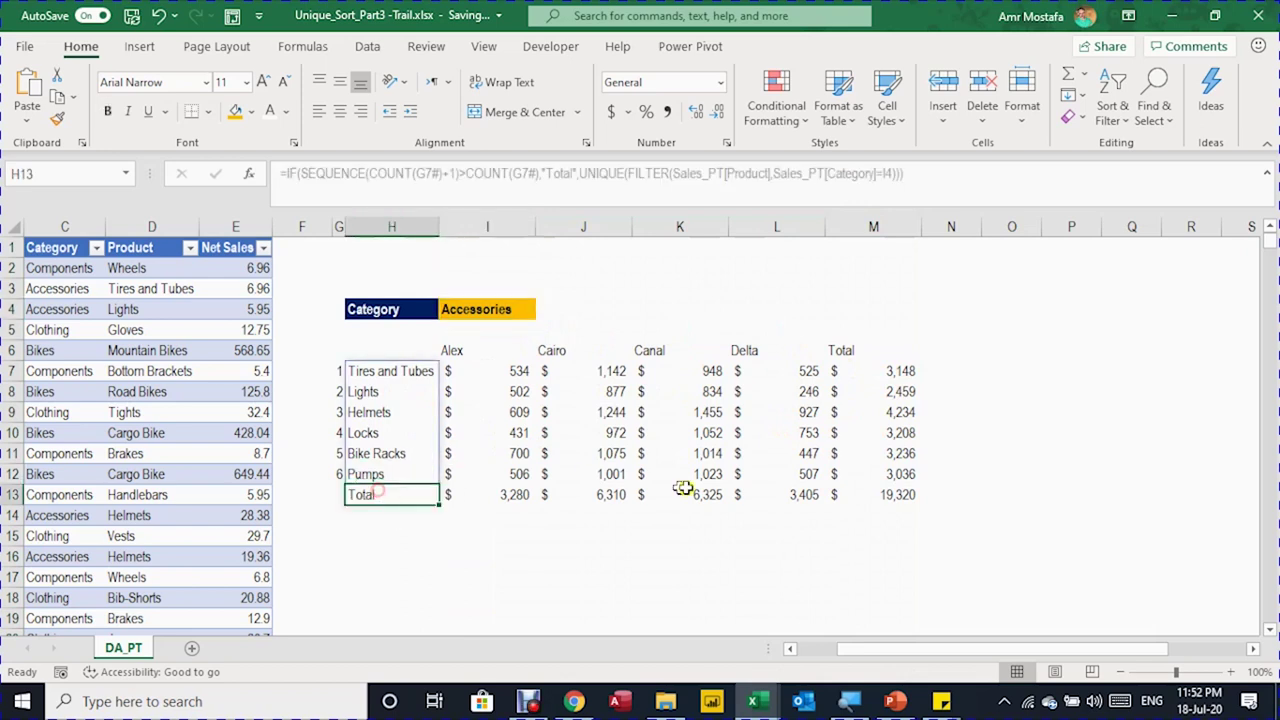
pyautogui.click(855, 496)
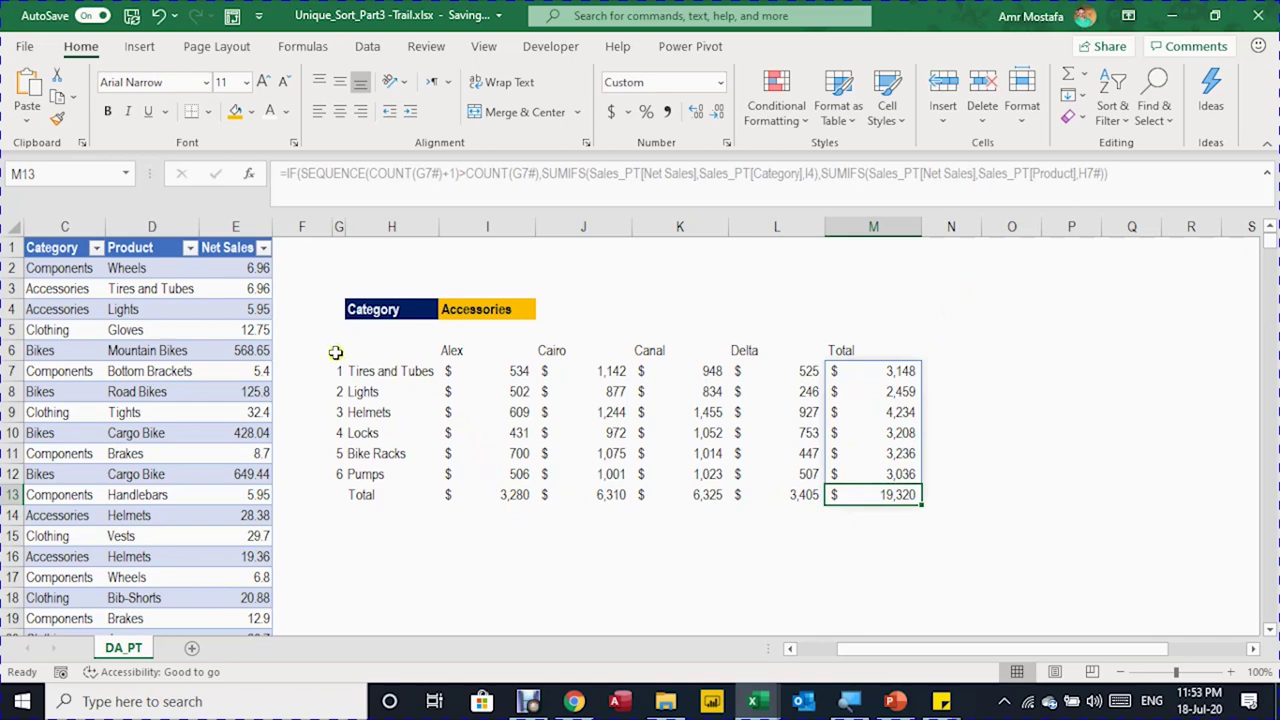
# - Start a conditional formatting rule for the report area from G6 across to column M, formatting only cells that contain No Blanks
pyautogui.moveTo(335, 352)
pyautogui.mouseDown()
pyautogui.moveTo(808, 462)
pyautogui.moveTo(888, 530)
pyautogui.moveTo(831, 654)
pyautogui.moveTo(856, 583)
pyautogui.mouseUp()
pyautogui.scroll(2, 870, 540)
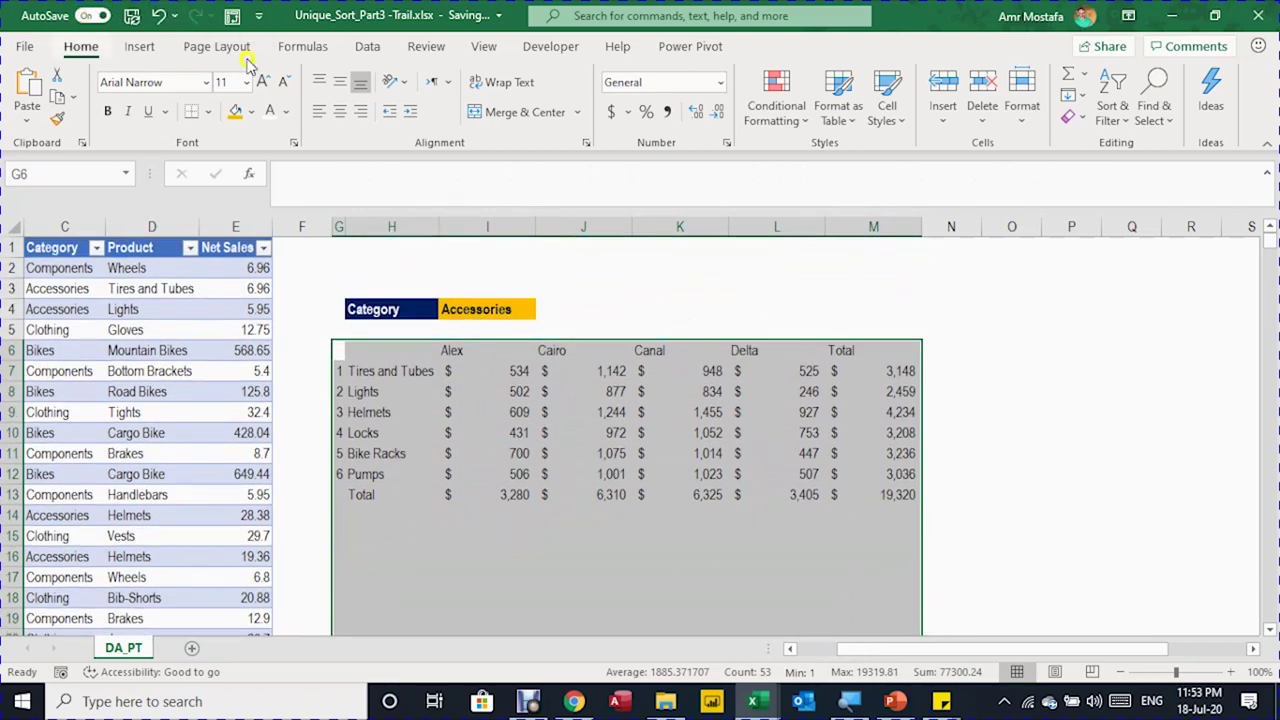
pyautogui.click(776, 100)
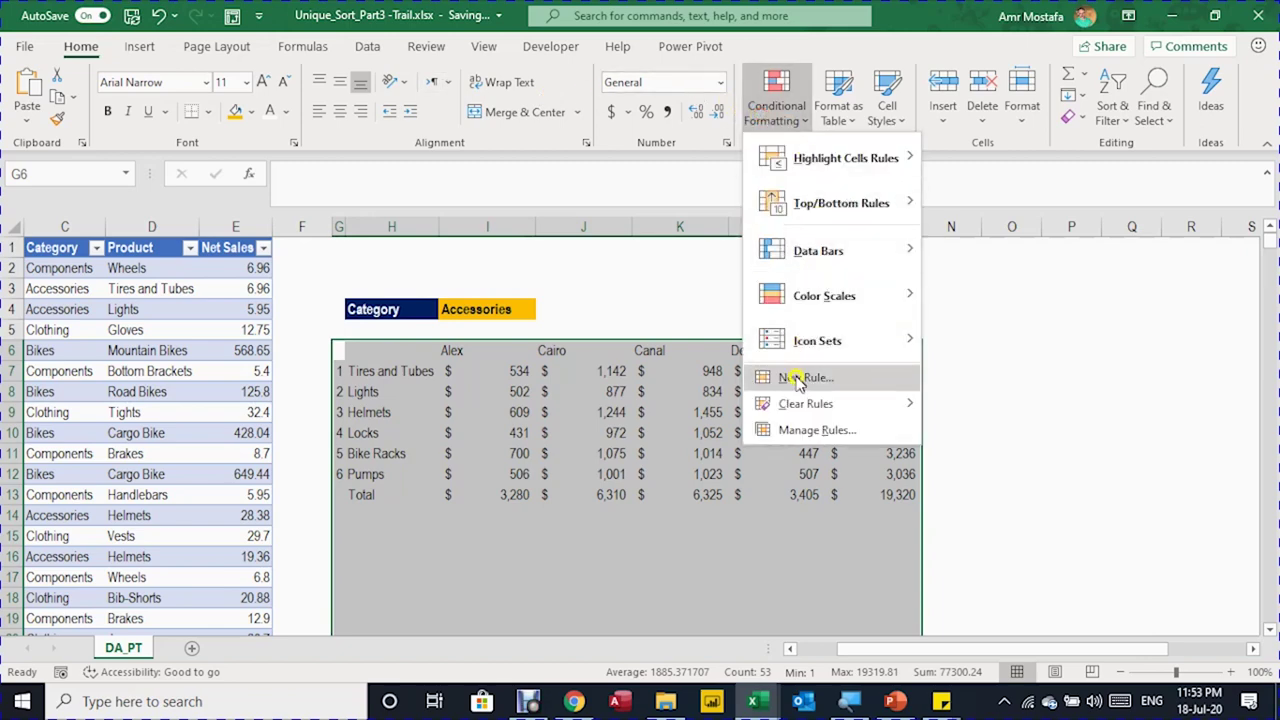
pyautogui.click(796, 378)
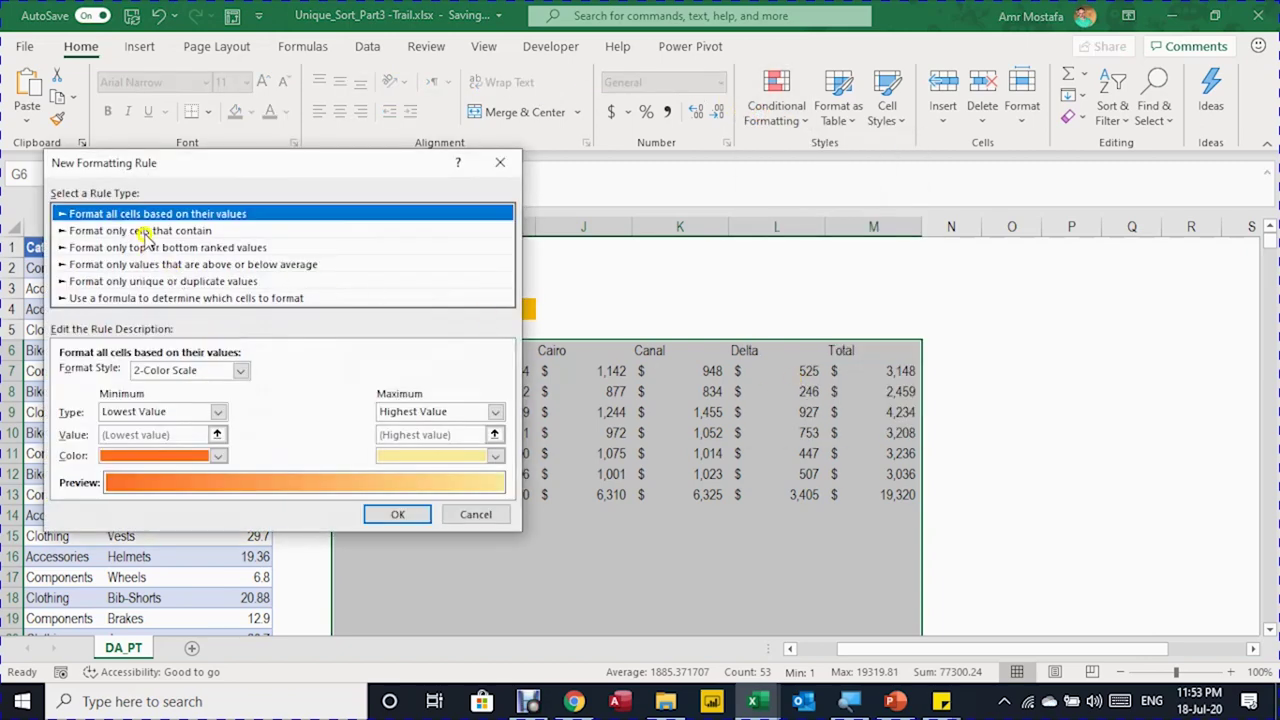
pyautogui.click(145, 232)
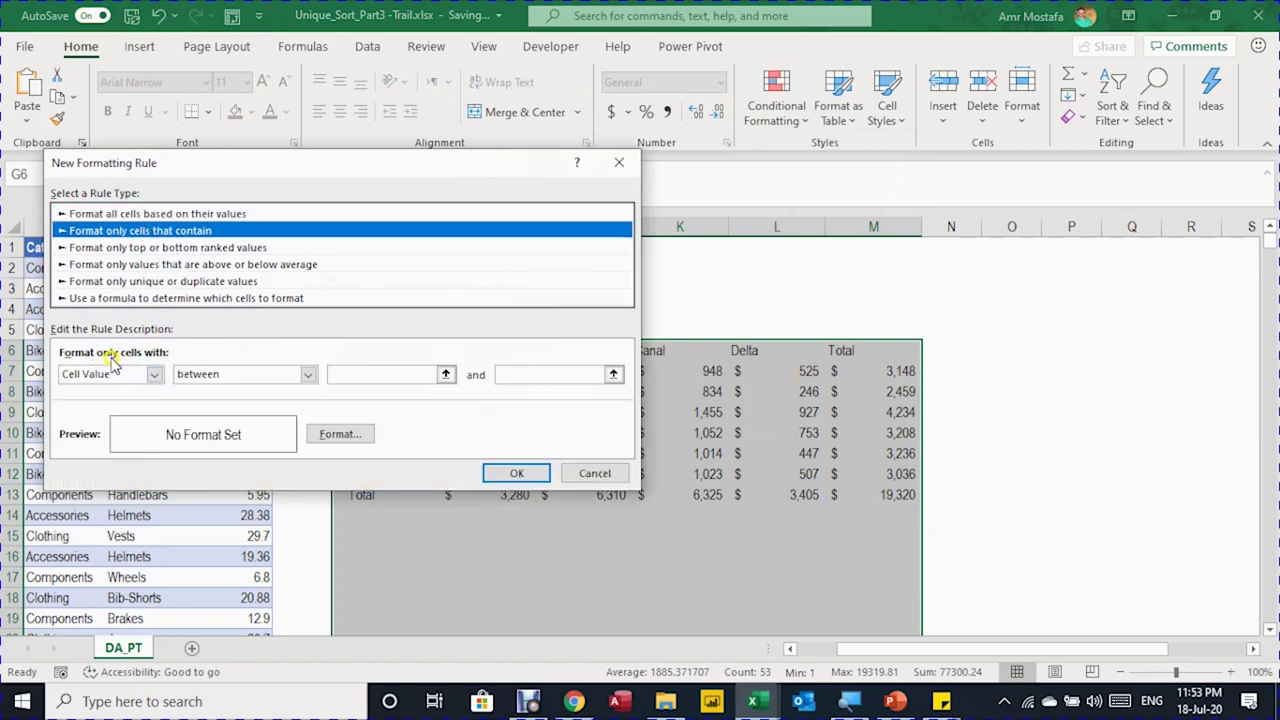
pyautogui.click(155, 375)
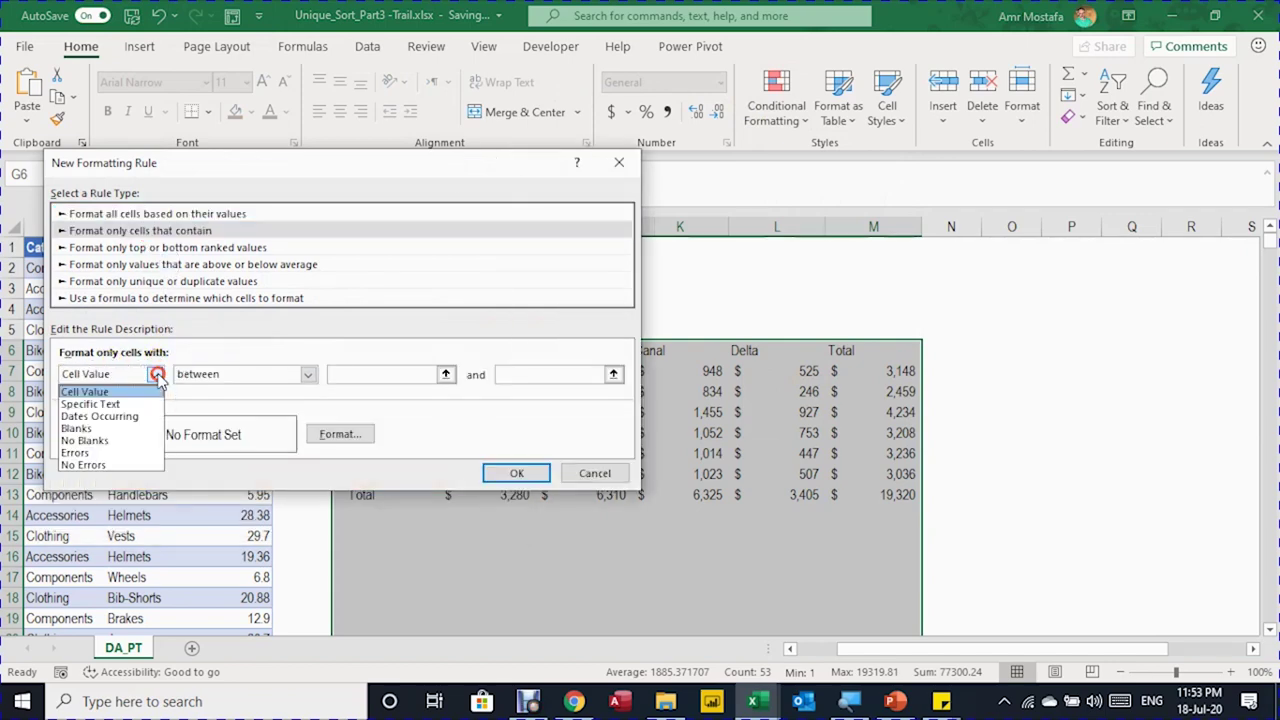
pyautogui.click(112, 442)
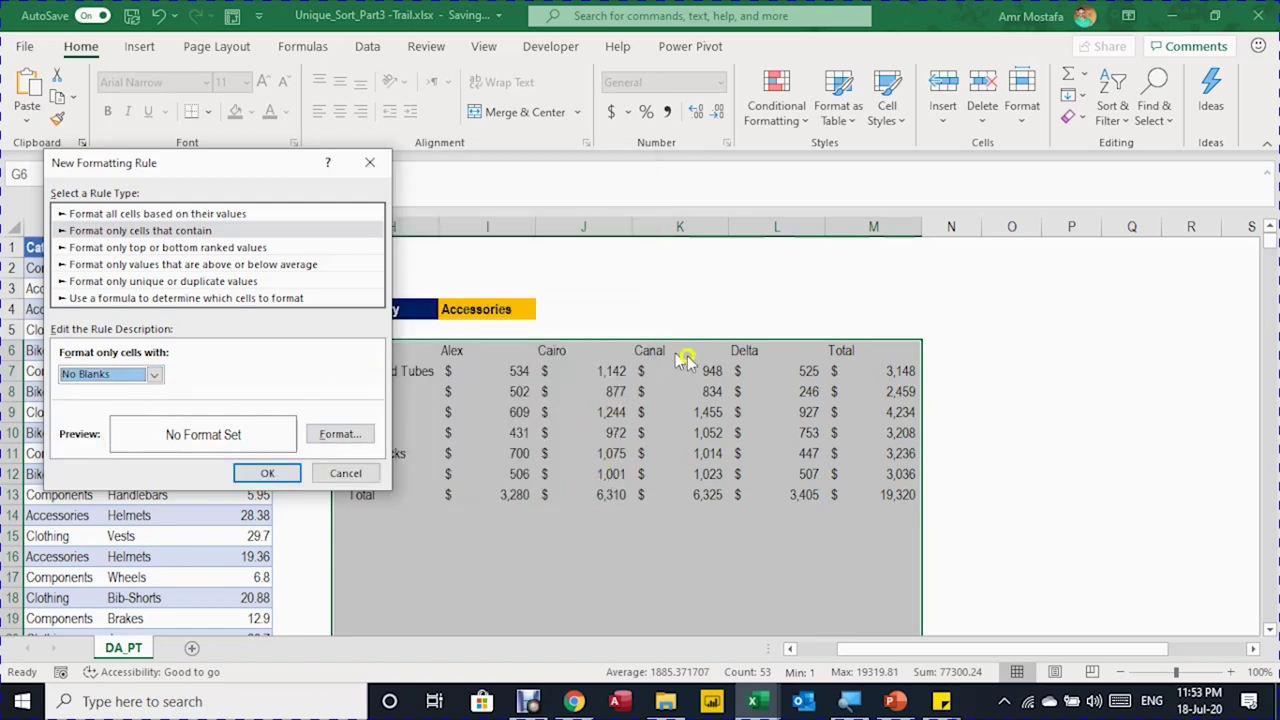
# - Give the No Blanks rule a dotted outline border and apply it to the report area
pyautogui.click(341, 435)
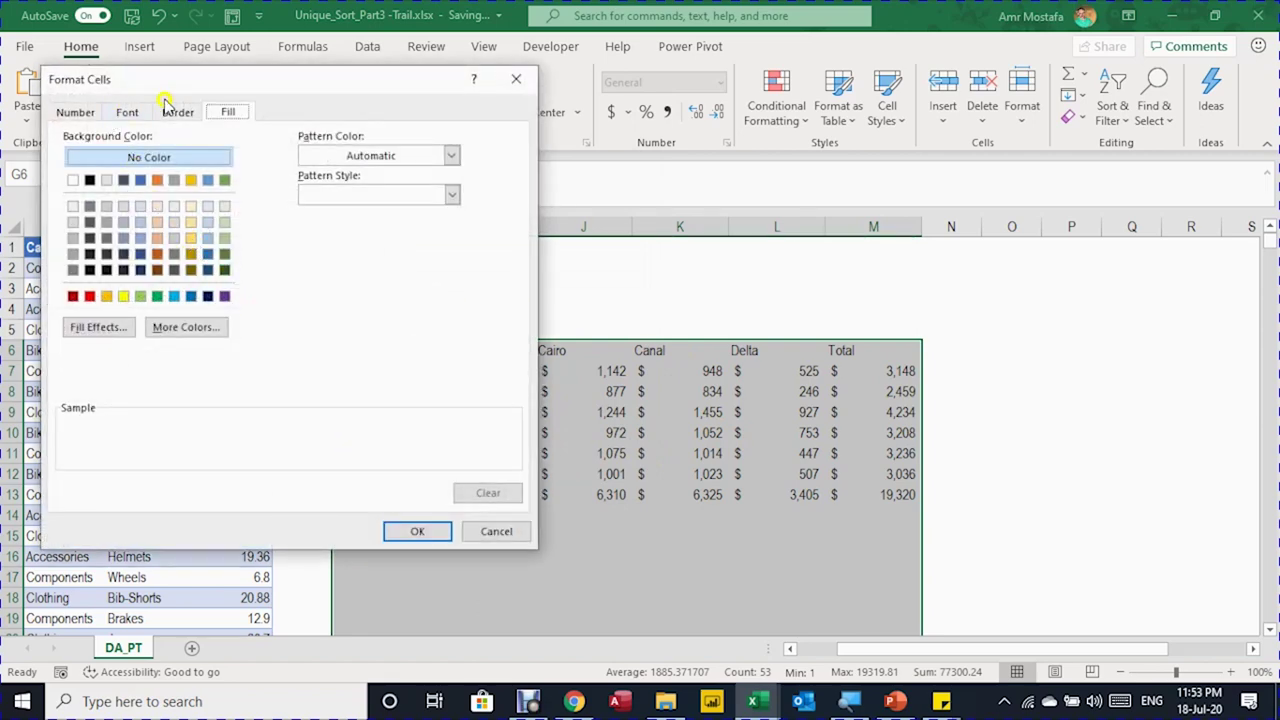
pyautogui.click(172, 110)
pyautogui.click(153, 205)
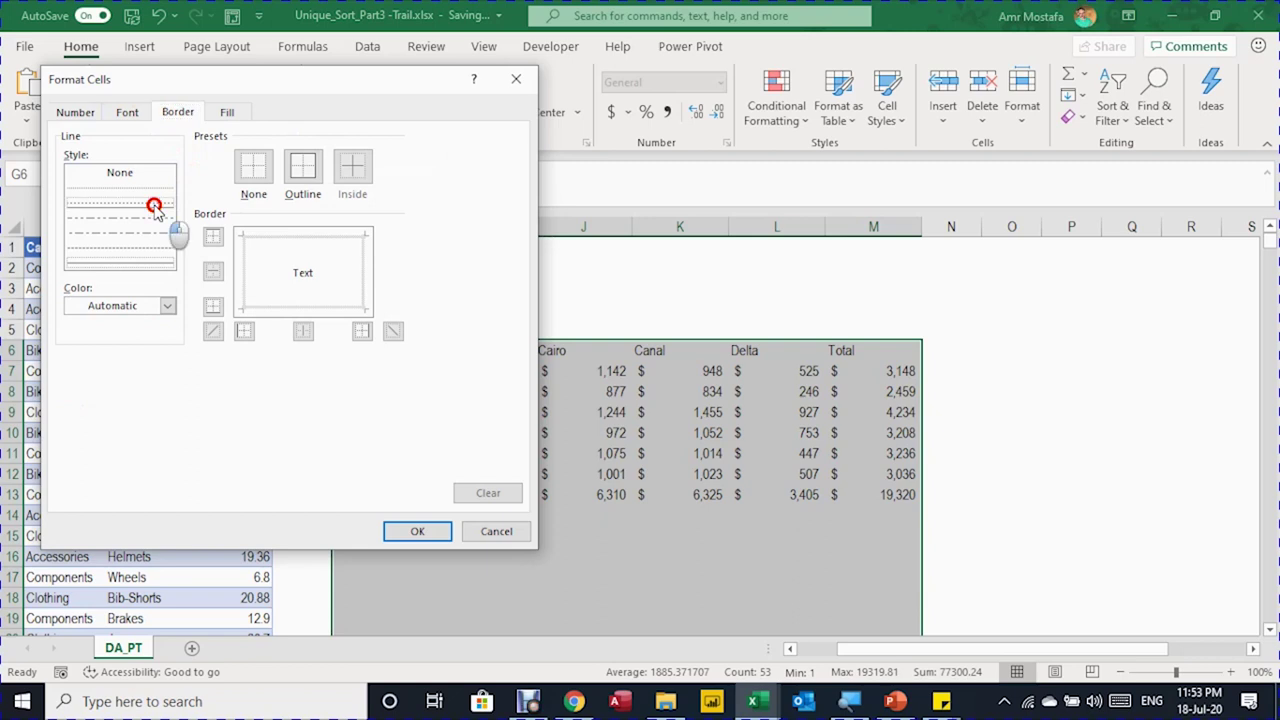
pyautogui.click(304, 170)
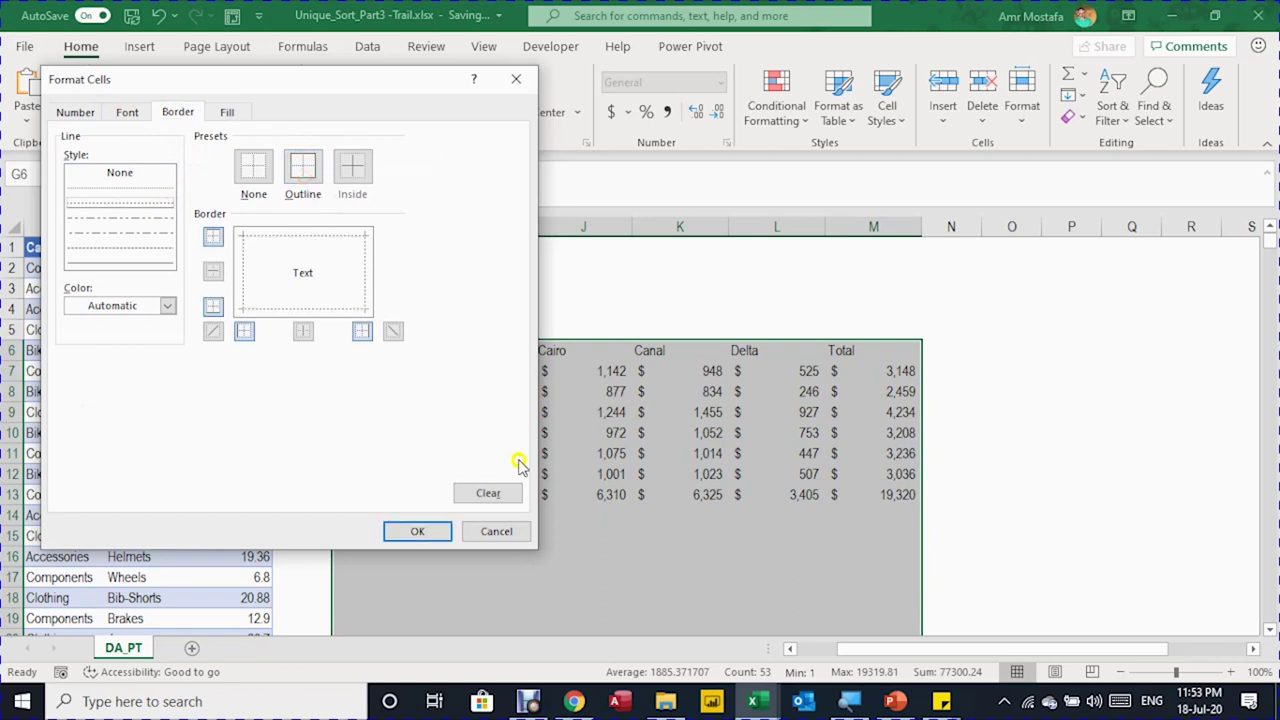
pyautogui.click(445, 530)
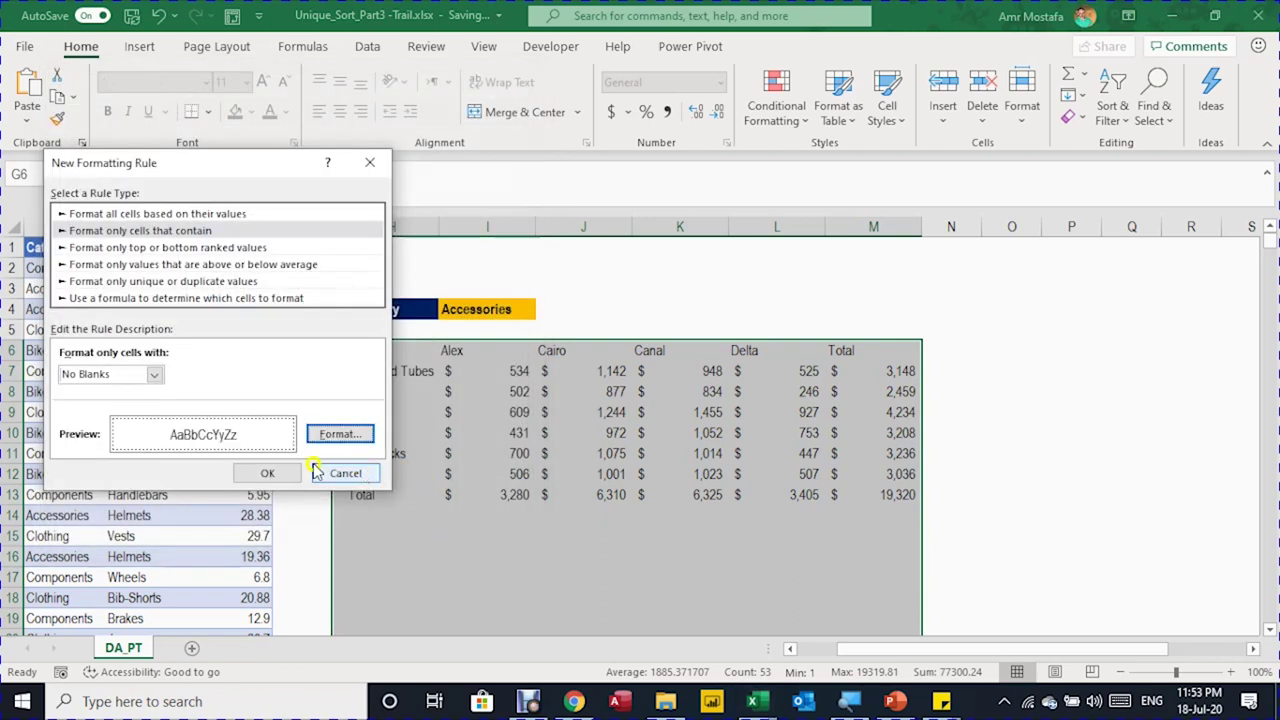
pyautogui.click(267, 473)
pyautogui.click(483, 432)
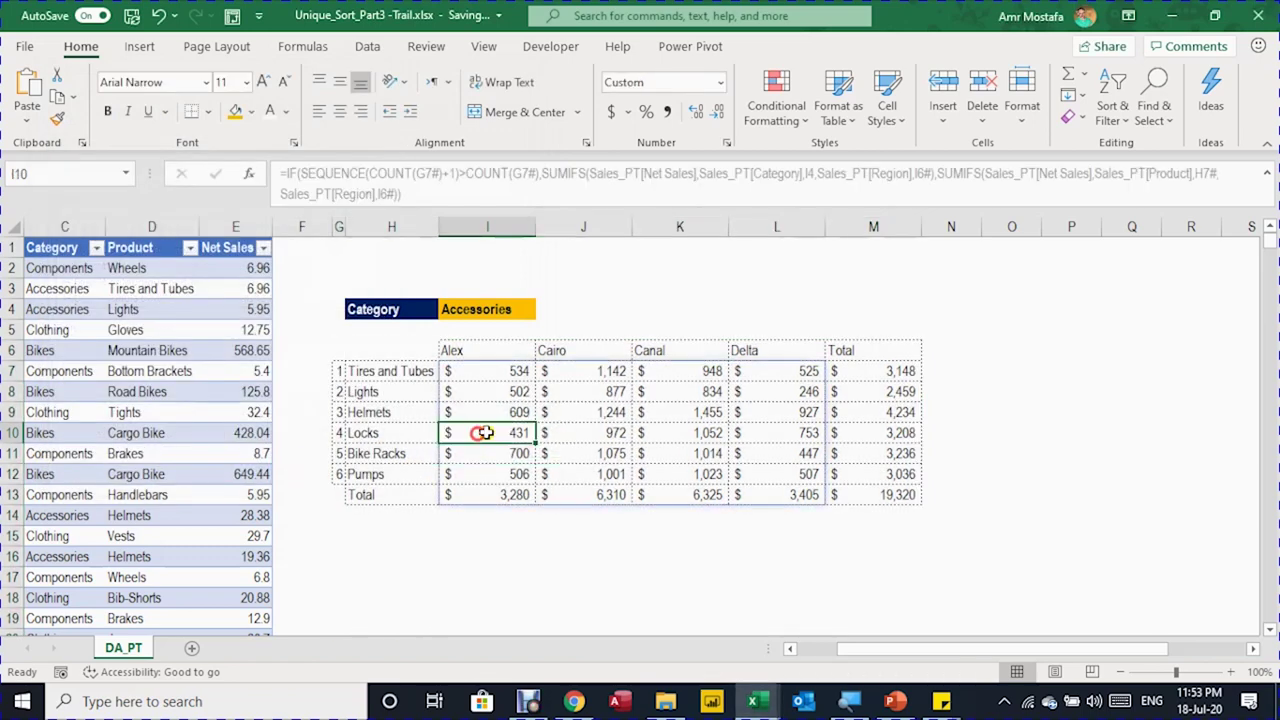
# - Set the category in I4 to Clothing to check how the conditional borders adapt
pyautogui.click(488, 310)
pyautogui.click(541, 310)
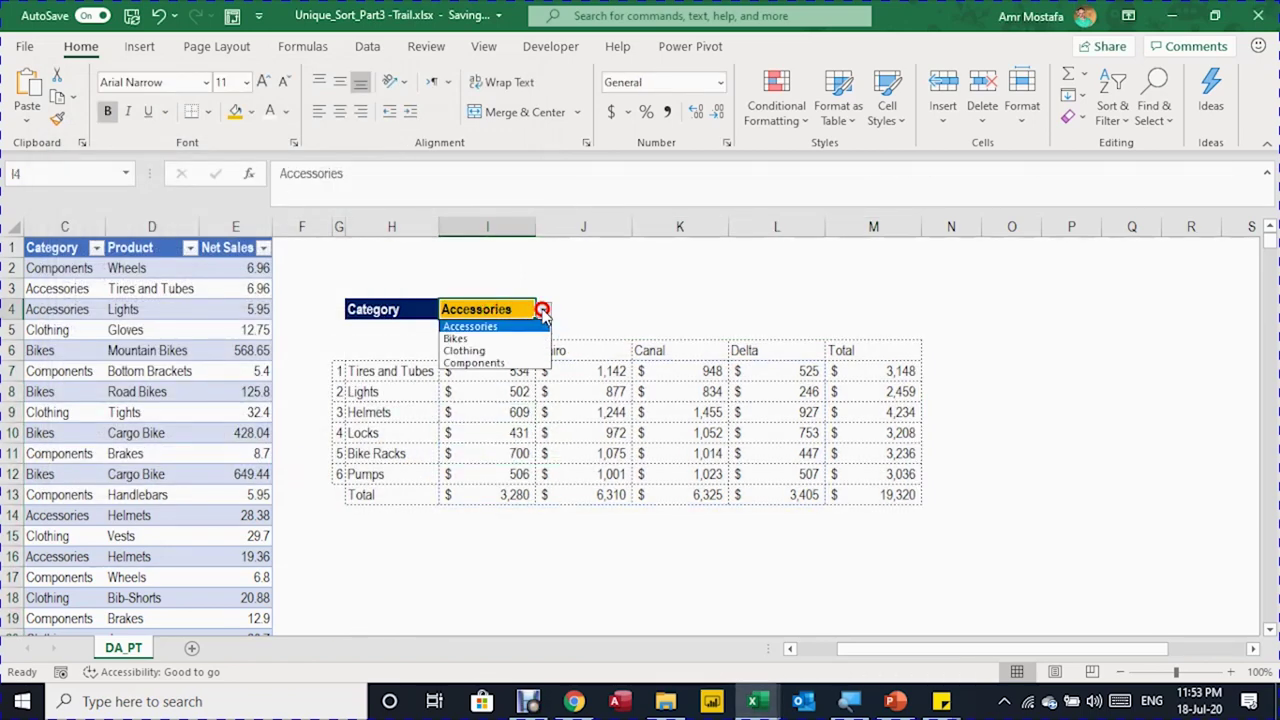
pyautogui.click(486, 350)
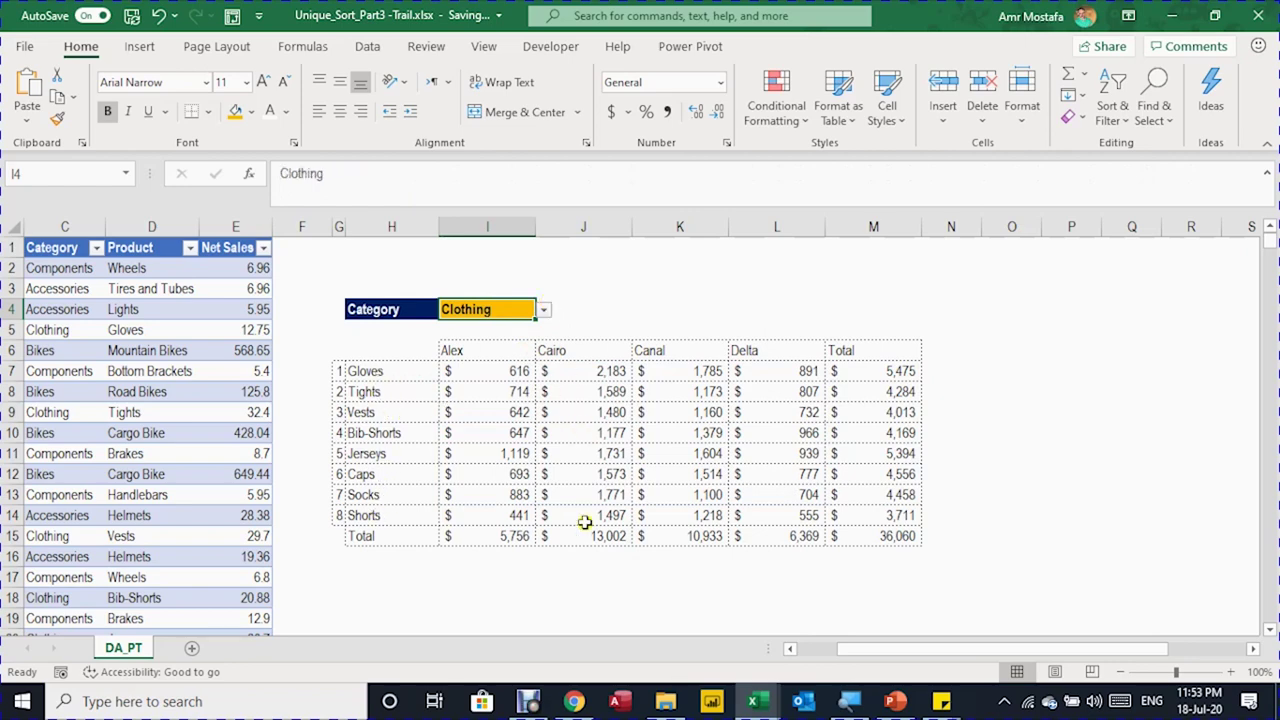
# - Centre the report headings in I6:M6, fill them with light gray and make them bold
pyautogui.moveTo(497, 343); pyautogui.dragTo(877, 351)
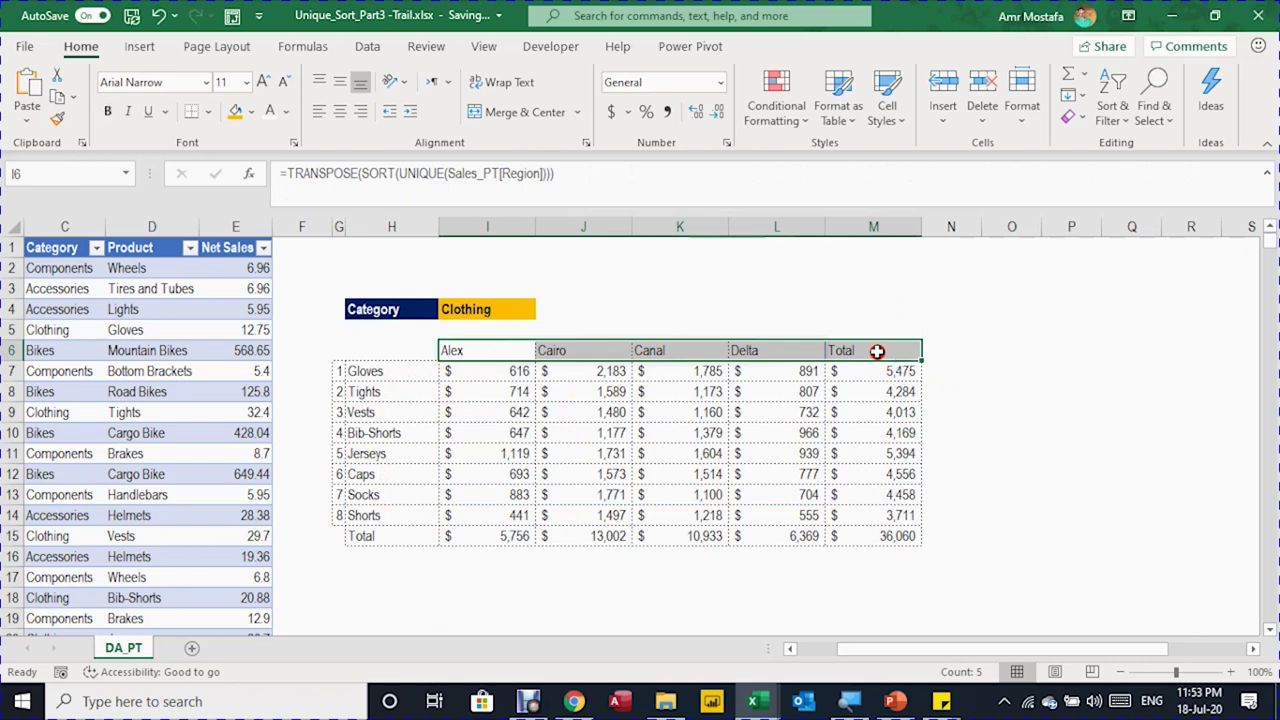
pyautogui.click(339, 116)
pyautogui.click(252, 113)
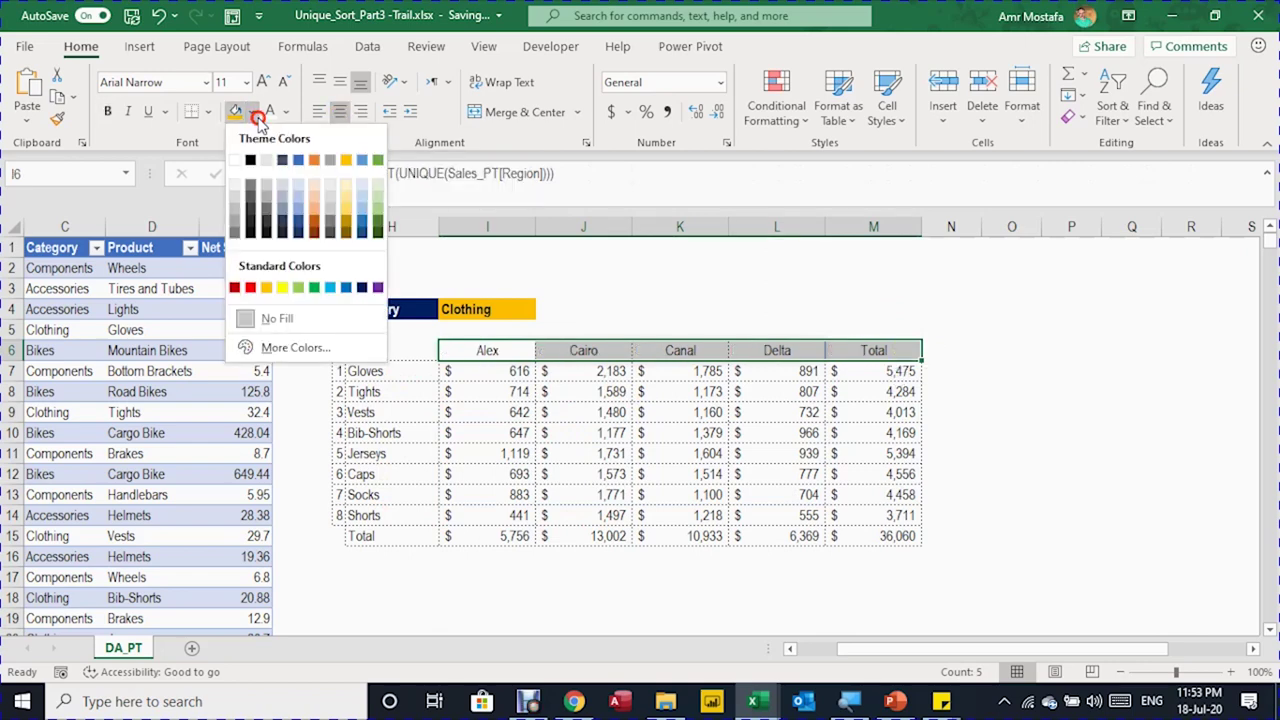
pyautogui.click(267, 162)
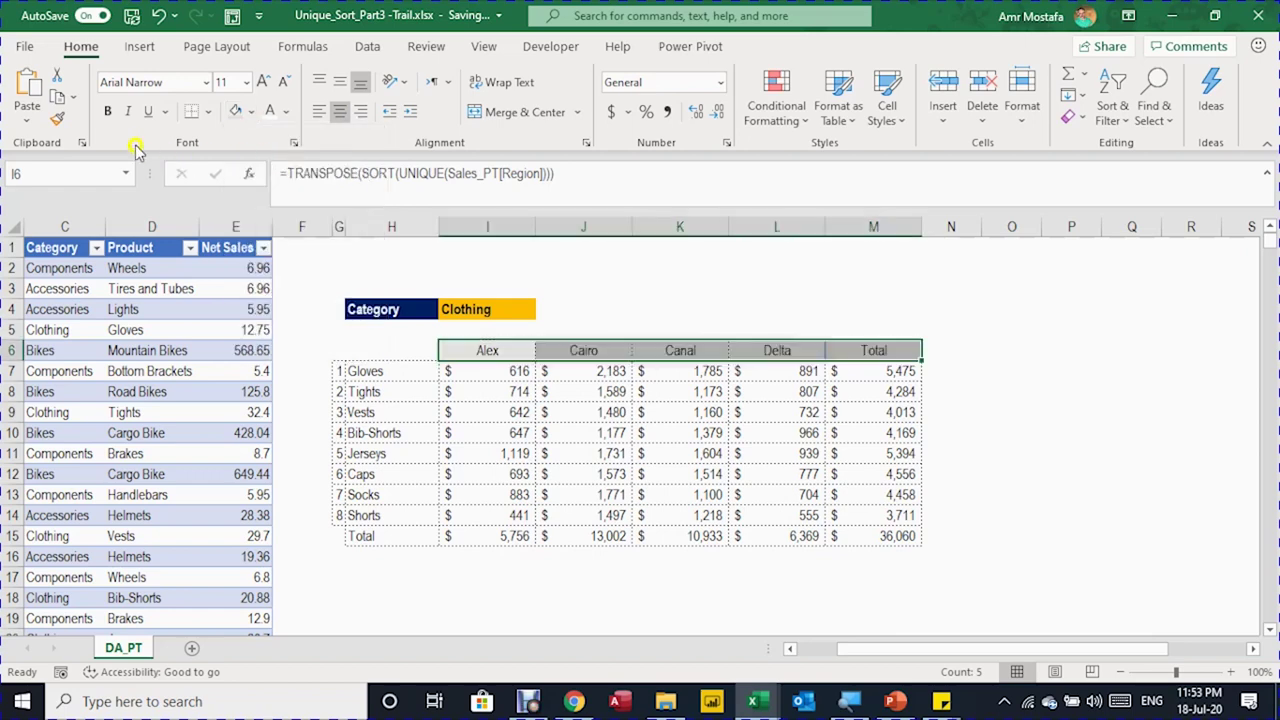
pyautogui.click(107, 111)
pyautogui.click(575, 393)
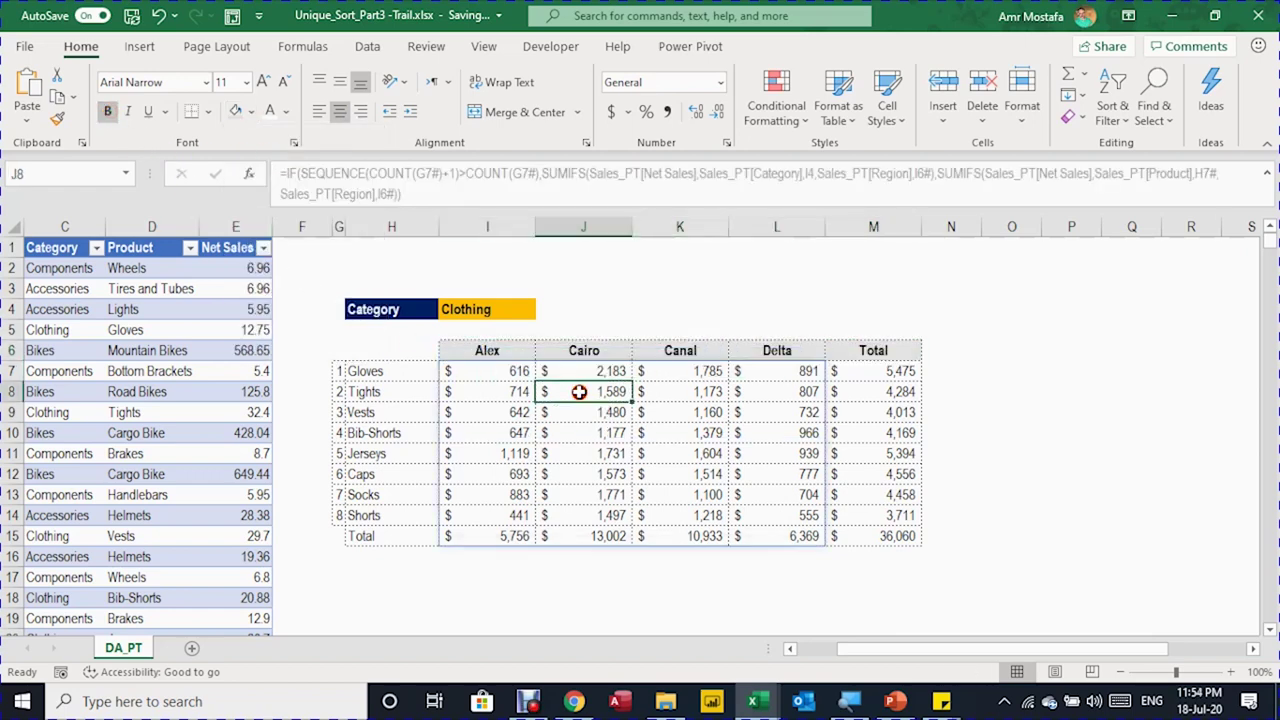
# - Compare the Total row H15:M15 with the product row I7:M7 and the blank row I16:M16 beneath it
pyautogui.moveTo(414, 540); pyautogui.dragTo(912, 533)
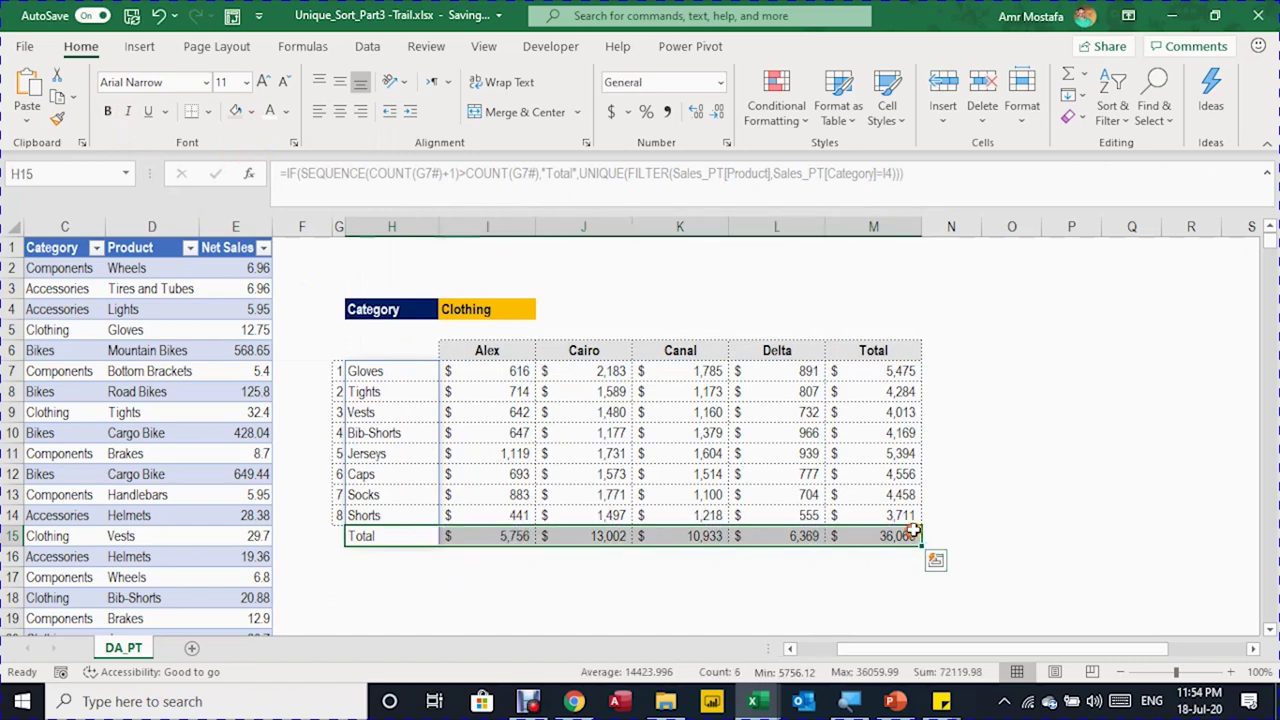
pyautogui.click(1052, 351)
pyautogui.click(1066, 372)
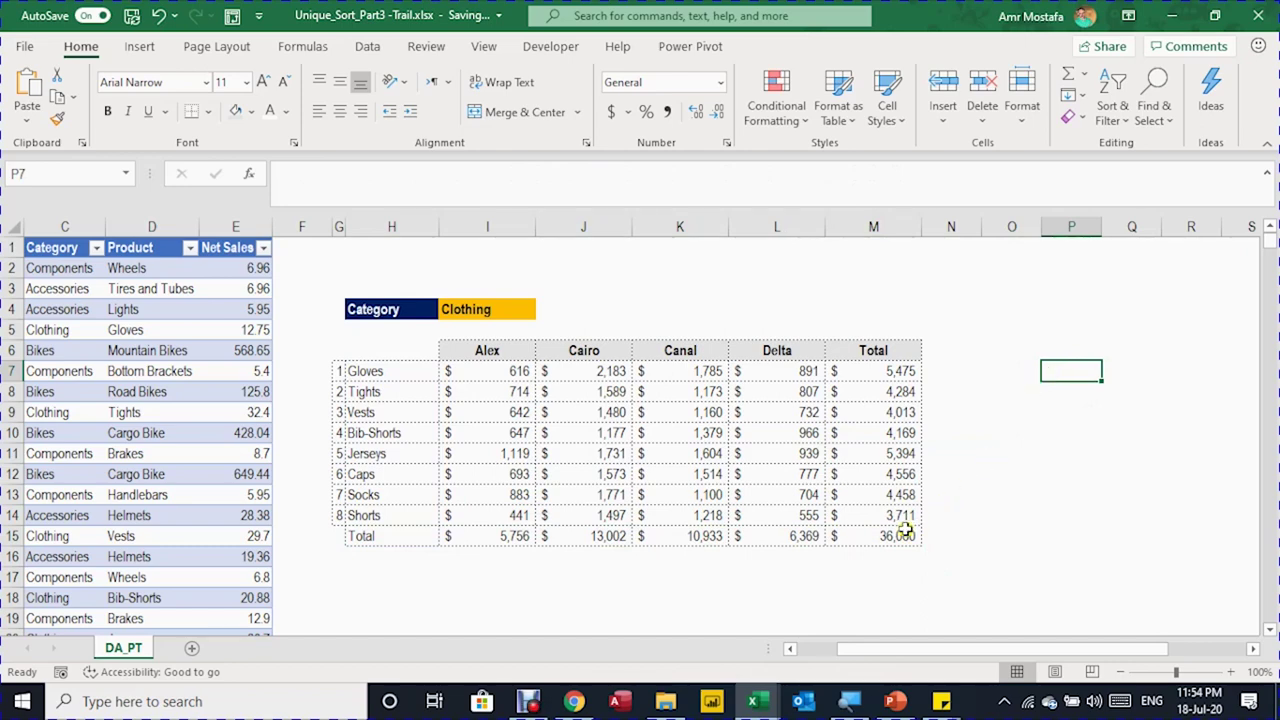
pyautogui.moveTo(488, 371); pyautogui.dragTo(885, 371)
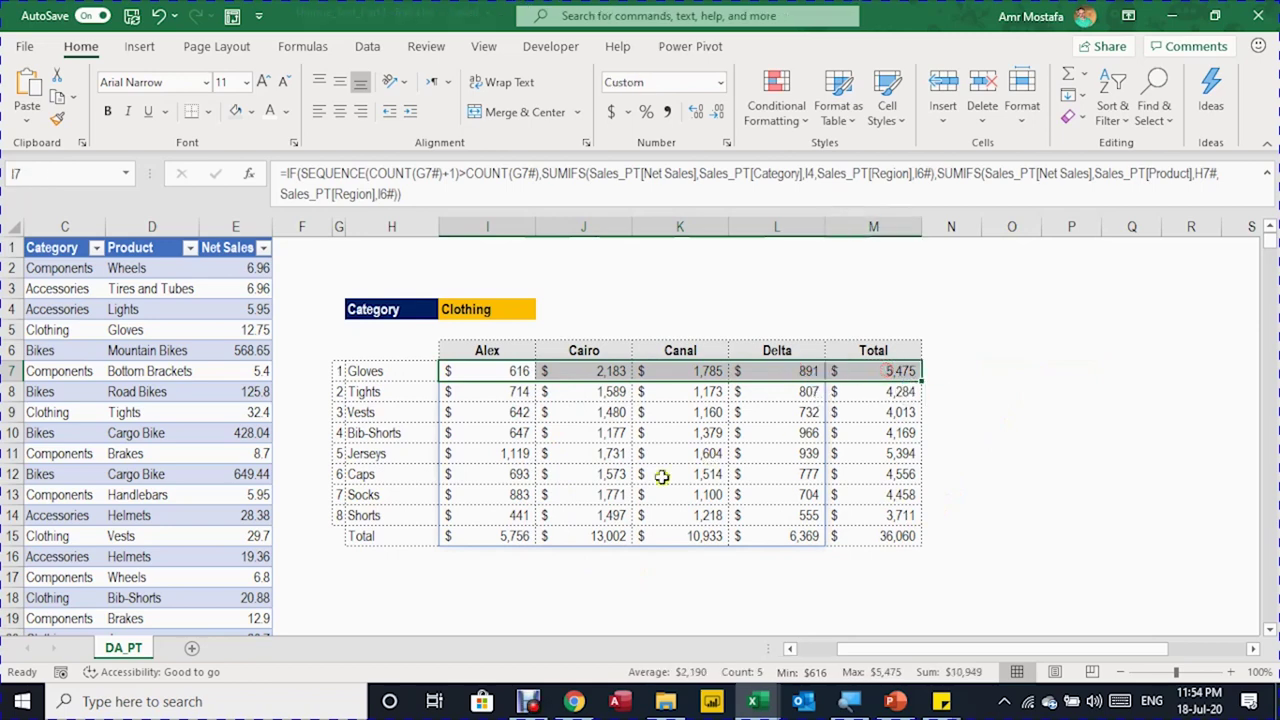
pyautogui.moveTo(486, 555); pyautogui.dragTo(909, 553)
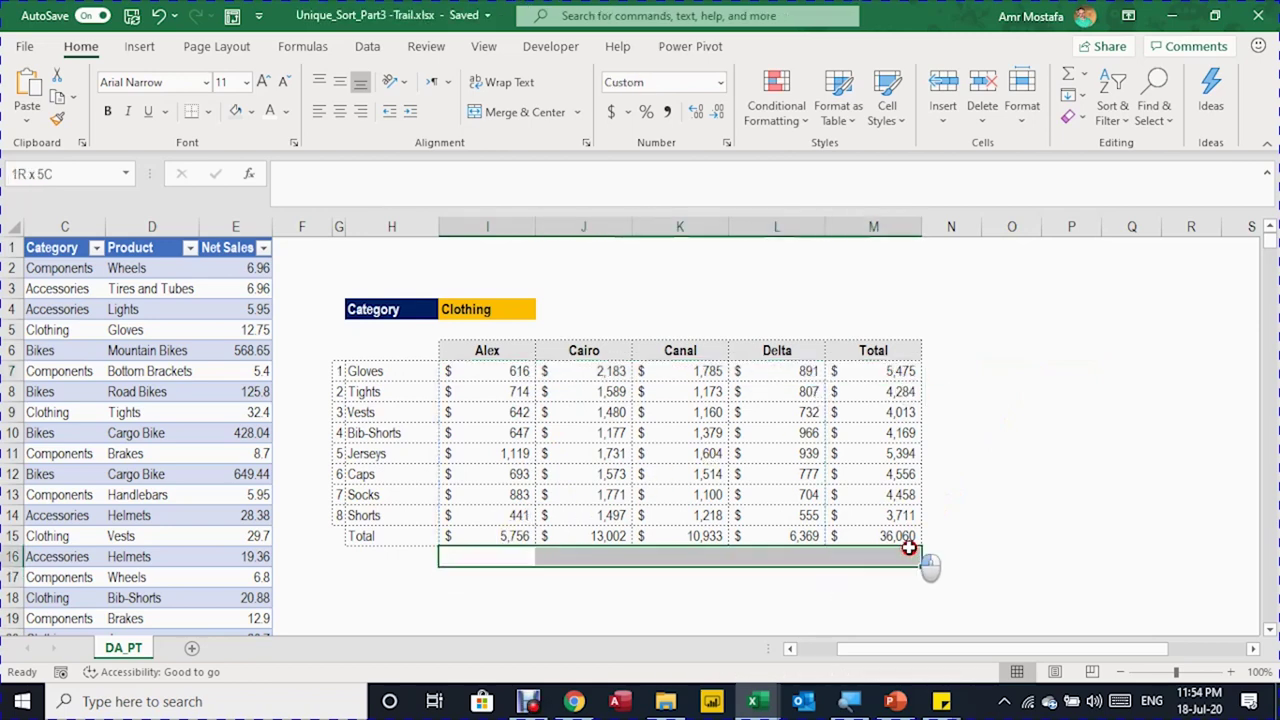
# - Enter =ISNUMBER(I7:M7) in O7 to test which cells of the first product row hold numbers
pyautogui.click(995, 369)
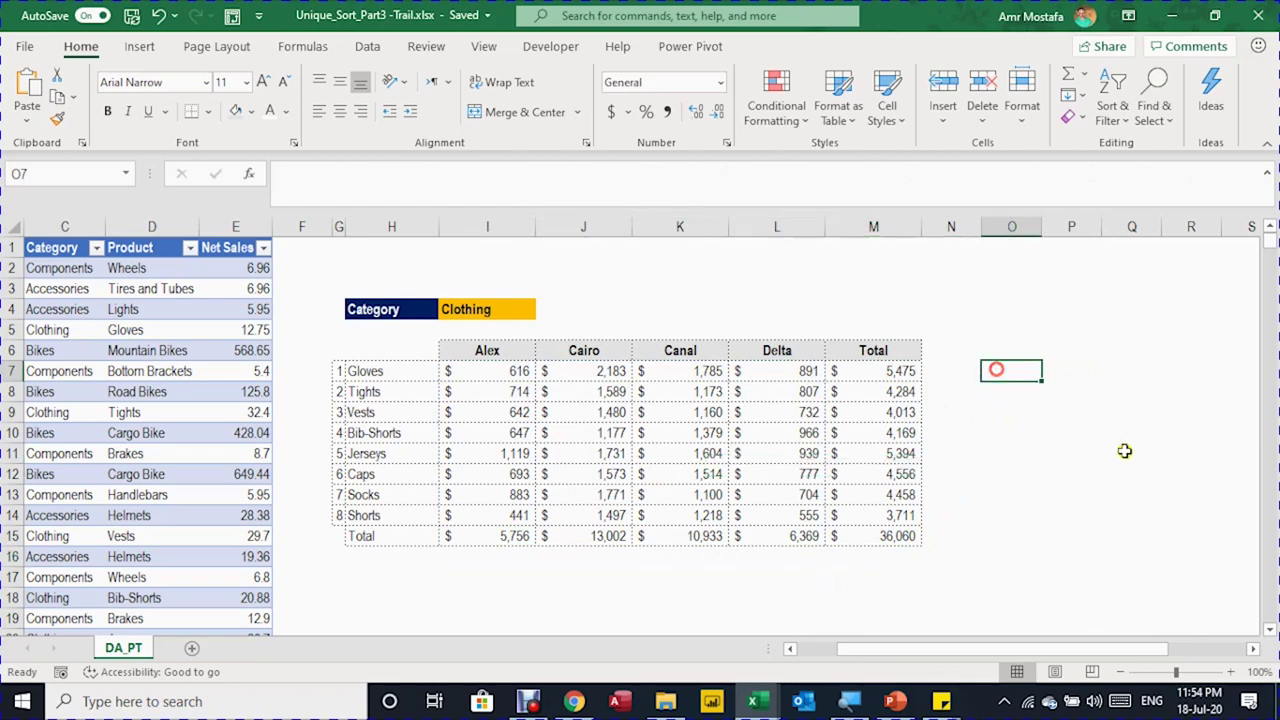
pyautogui.write('=')
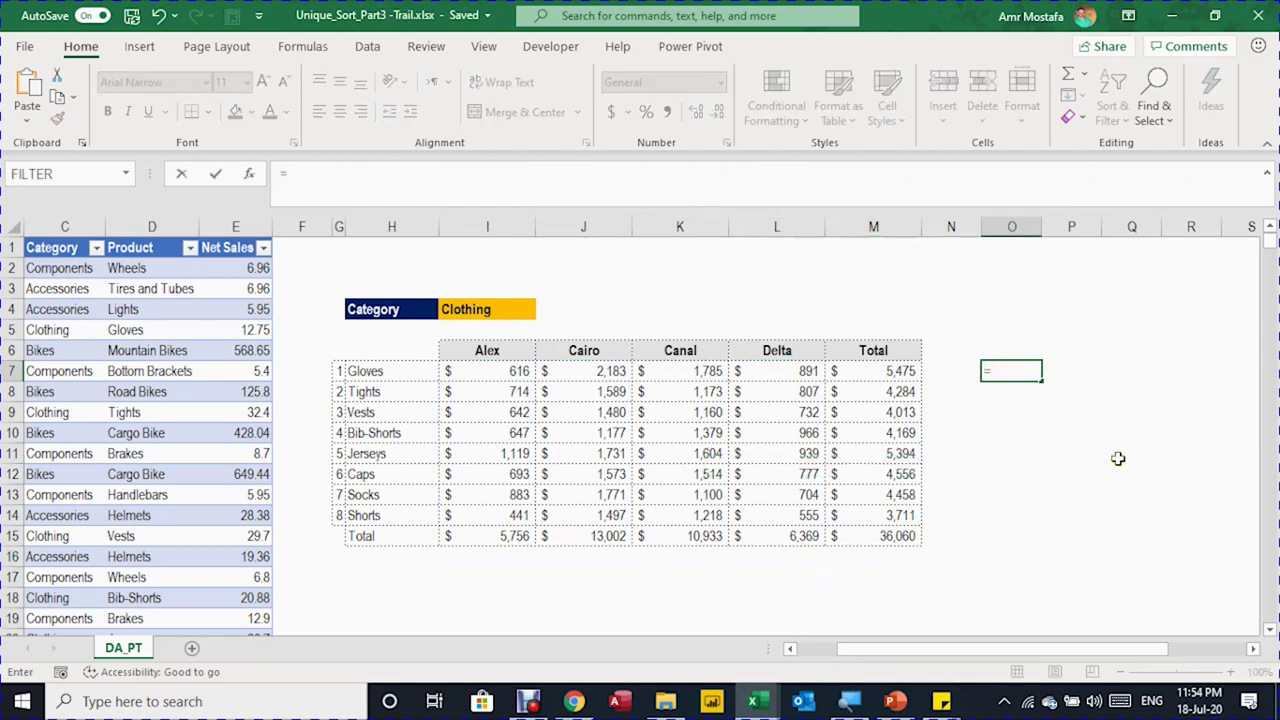
pyautogui.write('isnu')
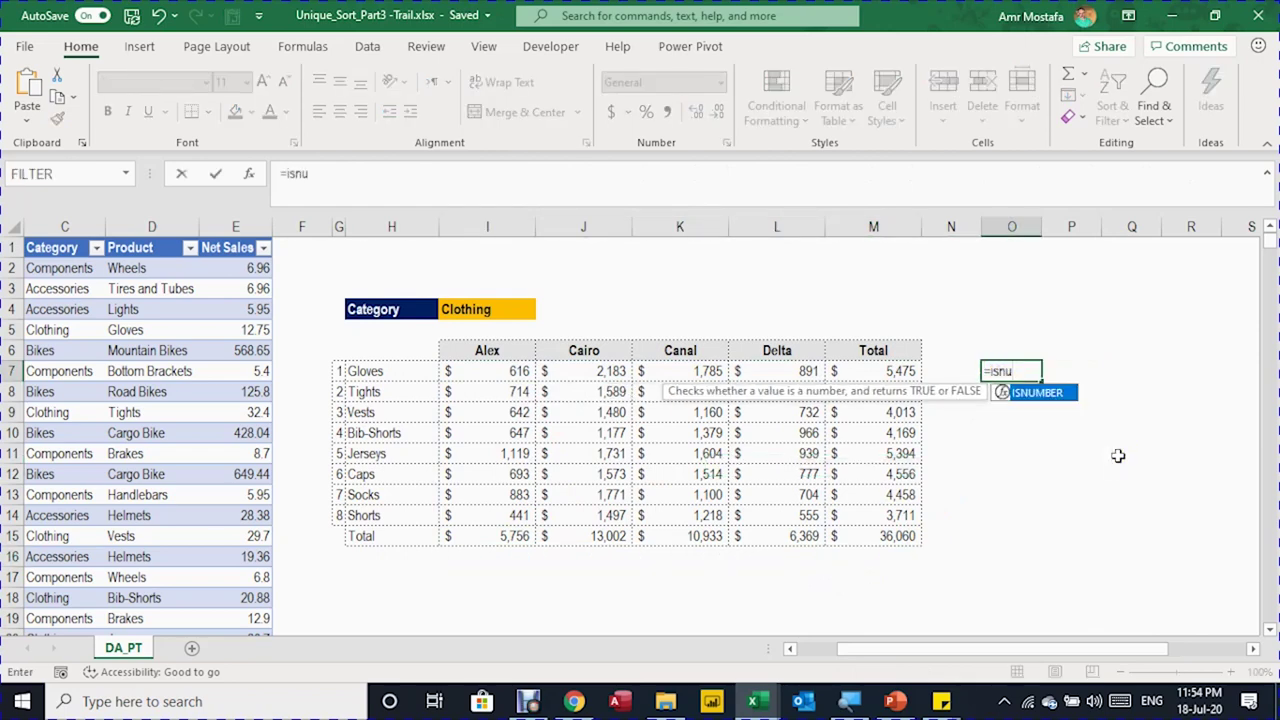
pyautogui.press('Tab')
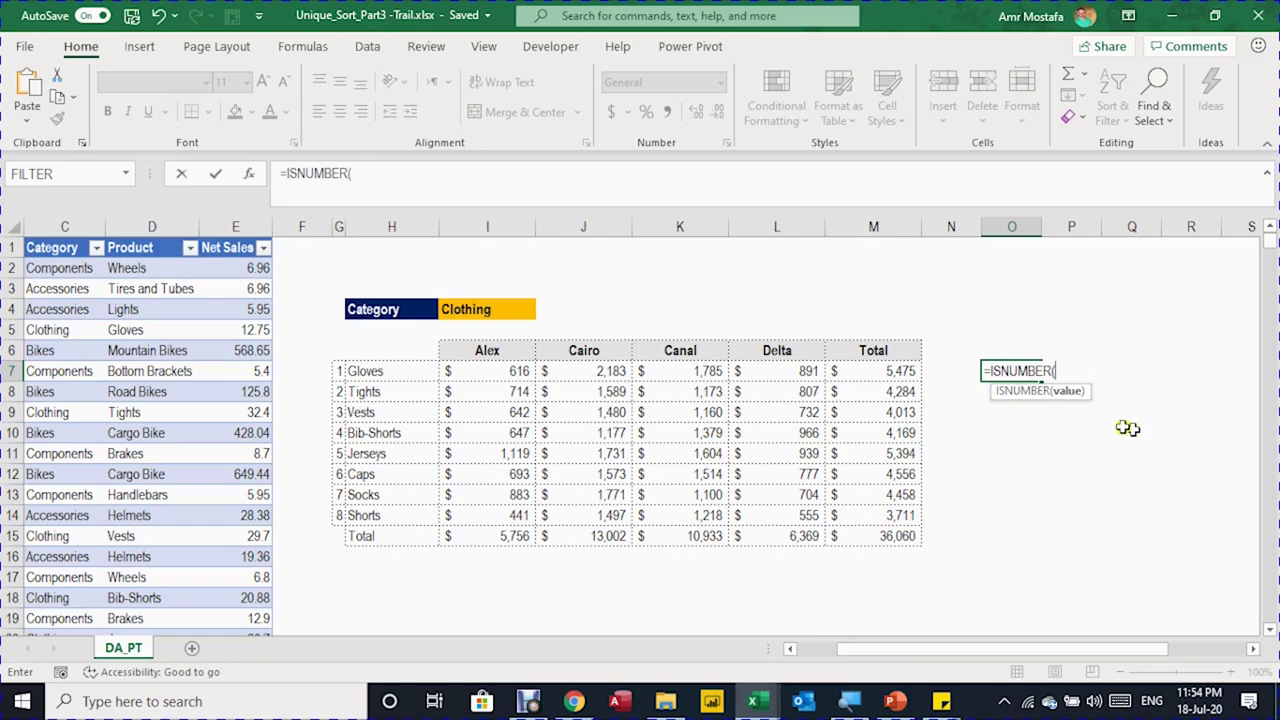
pyautogui.moveTo(518, 371); pyautogui.dragTo(876, 371)
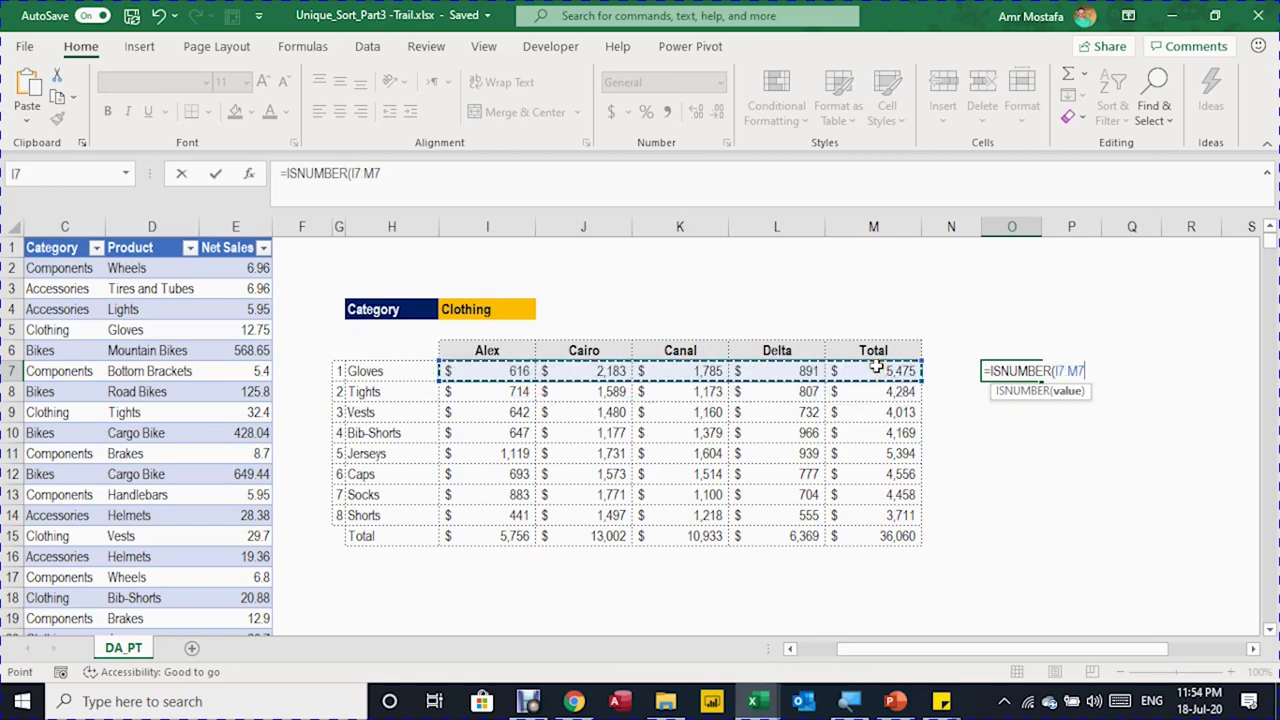
pyautogui.write(')')
pyautogui.press('Return')
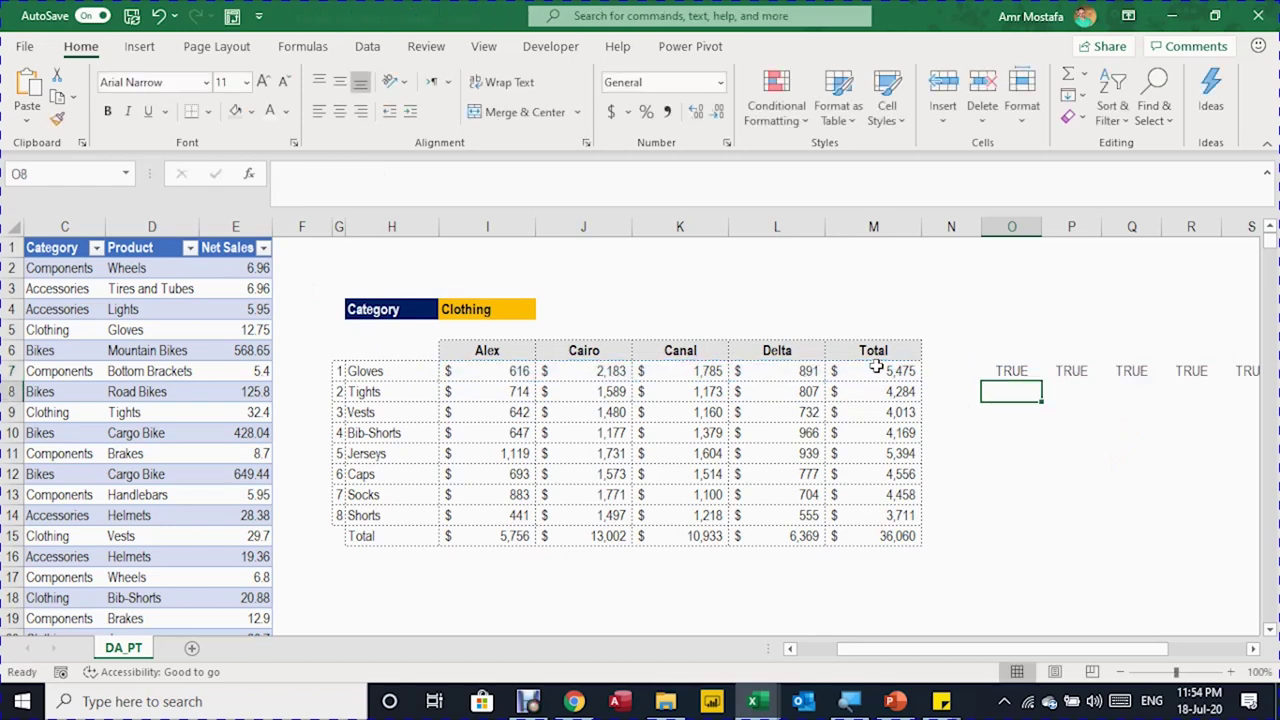
pyautogui.click(1003, 371)
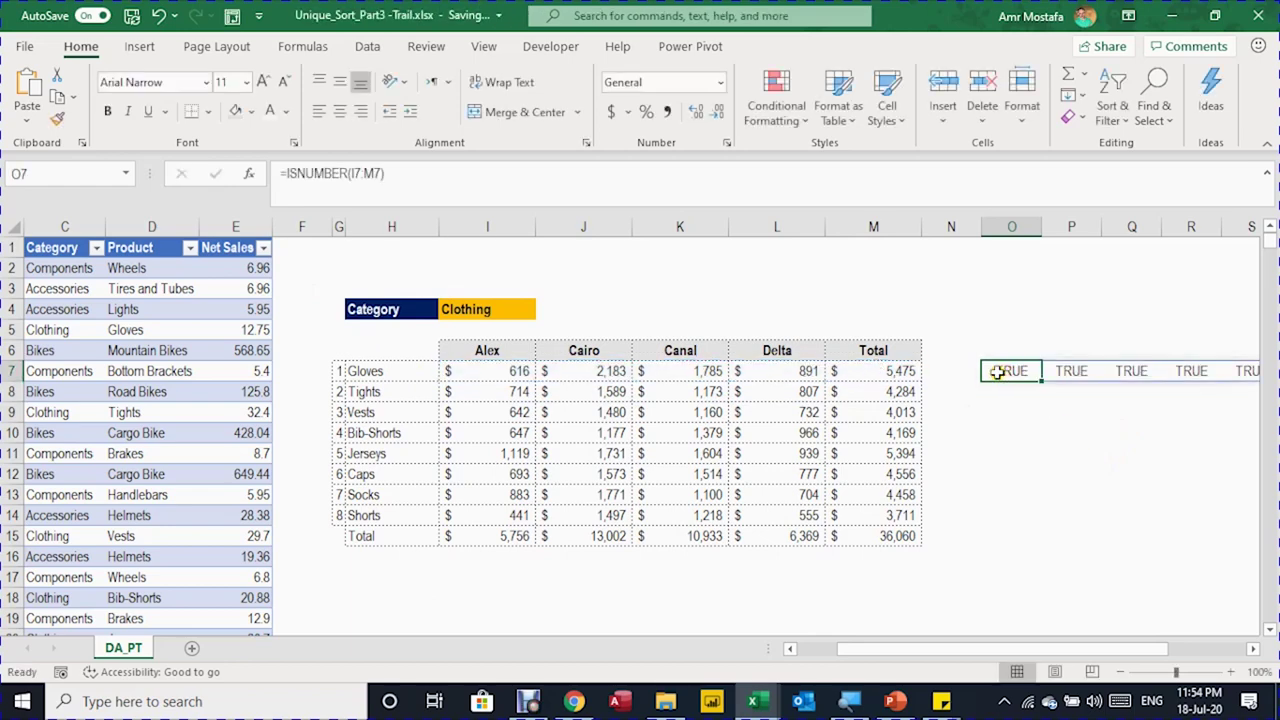
# - Examine the spilled ISNUMBER results cell by cell across O7:S7
pyautogui.press('Right')
pyautogui.press('Right')
pyautogui.press('Right')
pyautogui.press('Right')
pyautogui.press('Right')
pyautogui.press('Right')
pyautogui.press('Left')
pyautogui.press('Left')
pyautogui.press('Left')
pyautogui.press('Left')
pyautogui.press('Left')
pyautogui.press('Left')
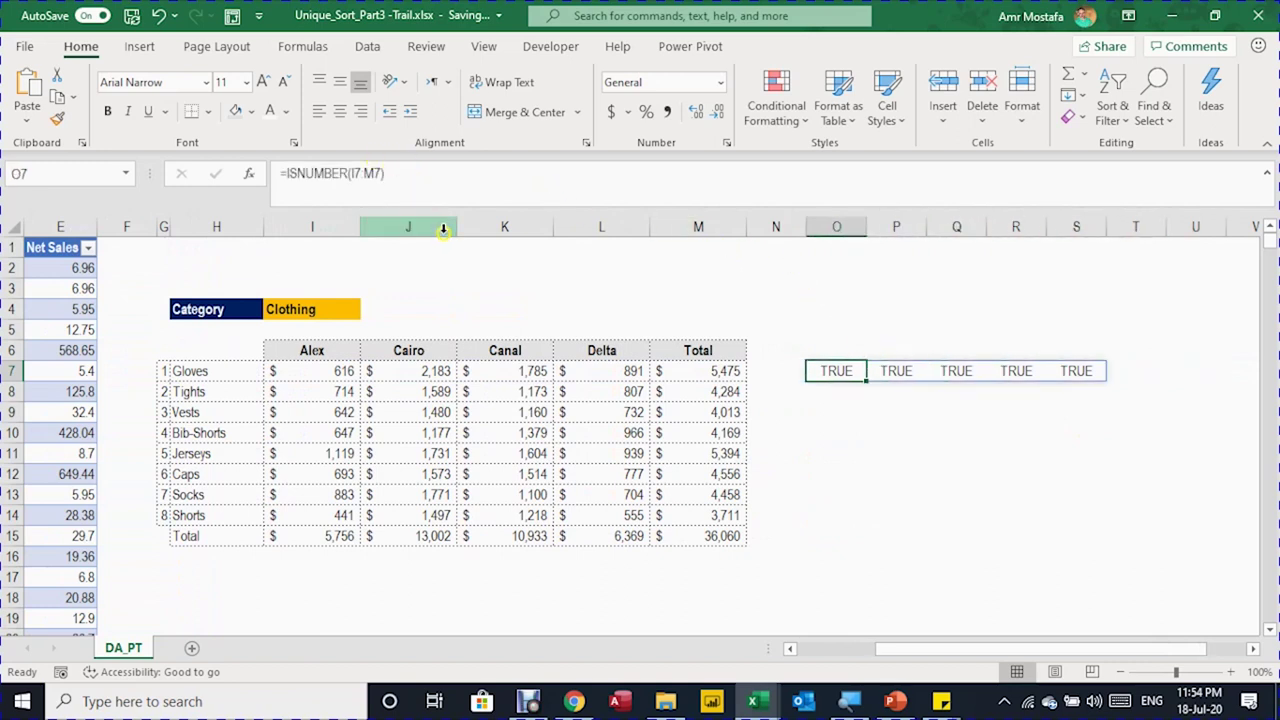
# - Extend the O7 formula to =AND(ISNUMBER(I7:M7),ISBLANK(I8:M8)) to test for a numeric row with a blank row beneath it
pyautogui.click(288, 173)
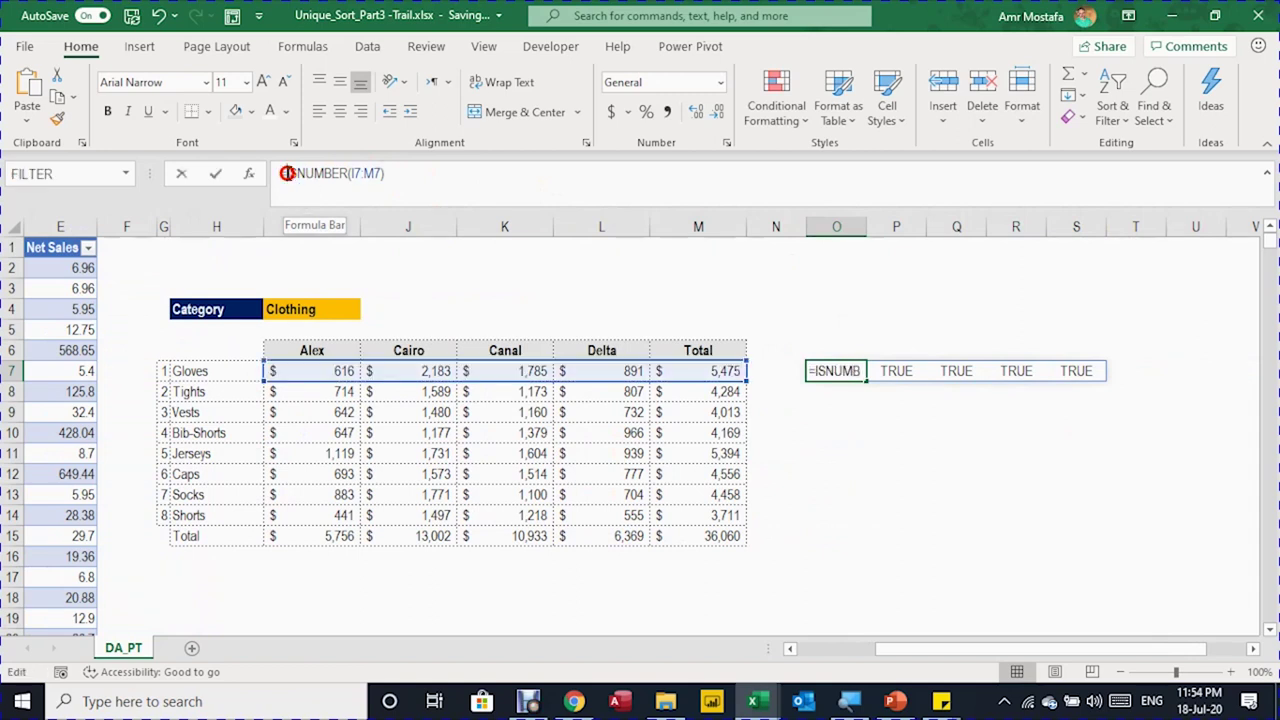
pyautogui.write('AND(')
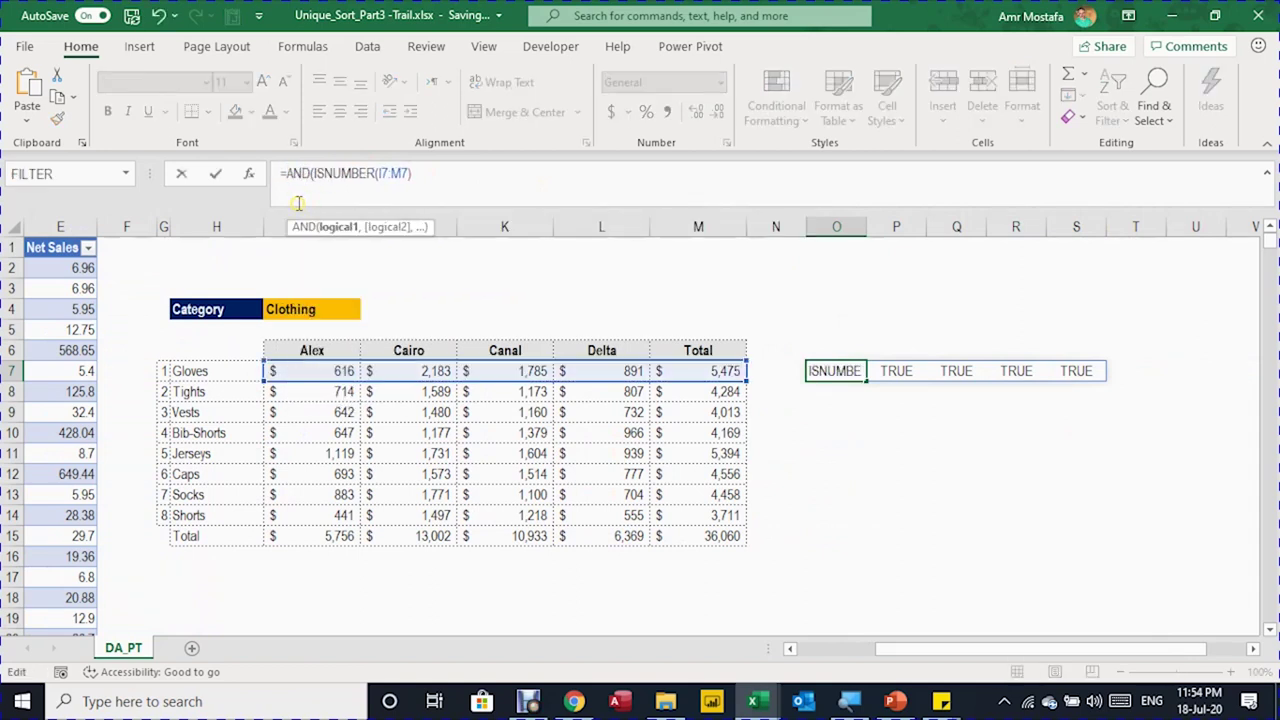
pyautogui.click(418, 168)
pyautogui.click(430, 168)
pyautogui.write(',')
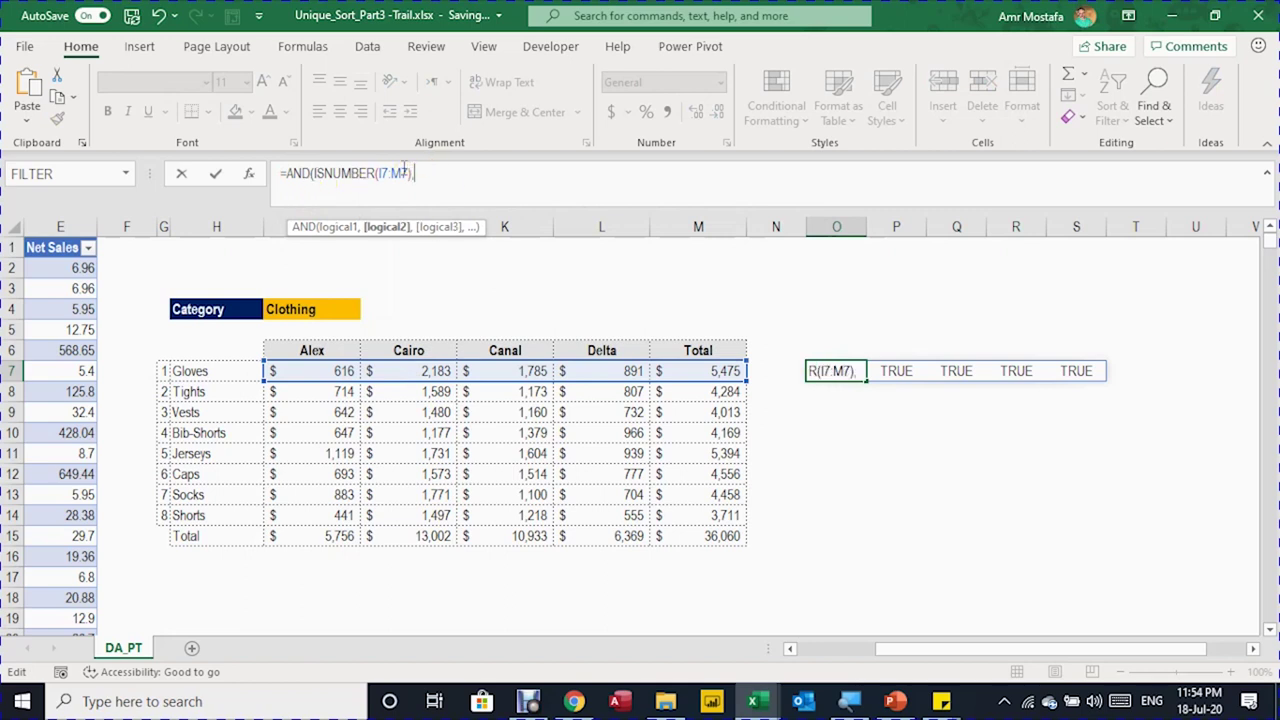
pyautogui.write('is')
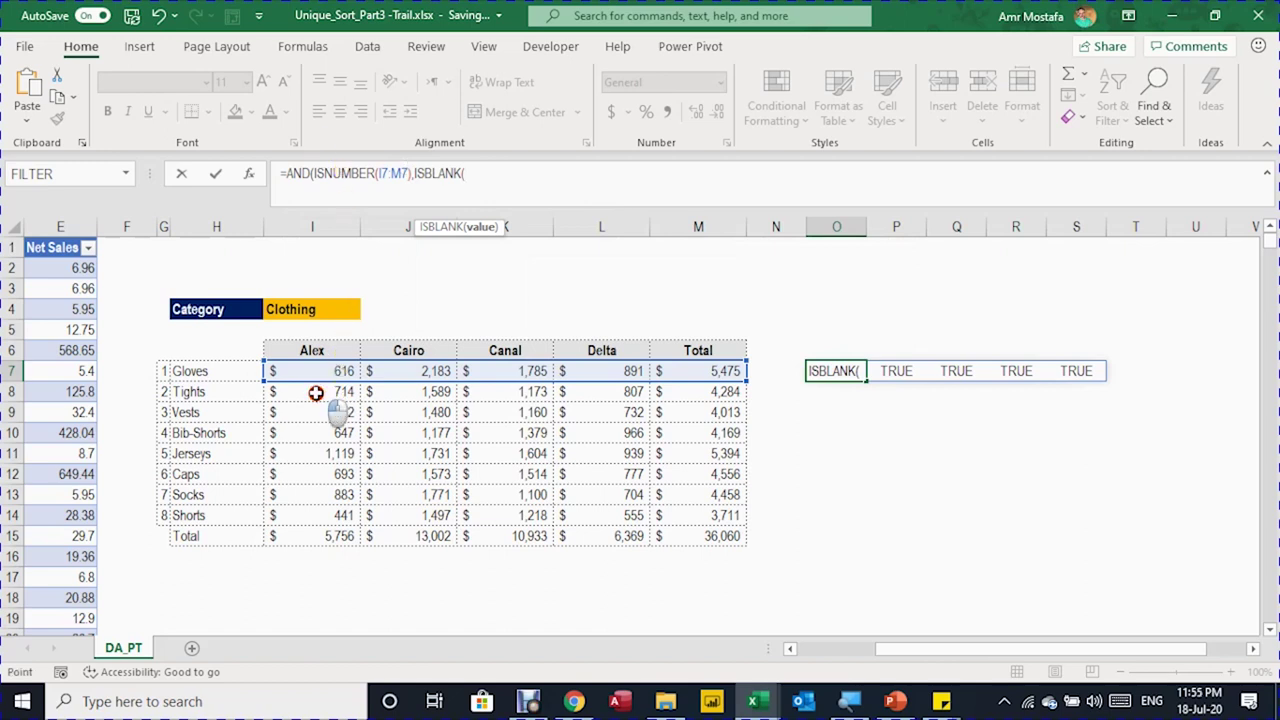
pyautogui.moveTo(318, 392); pyautogui.dragTo(676, 394)
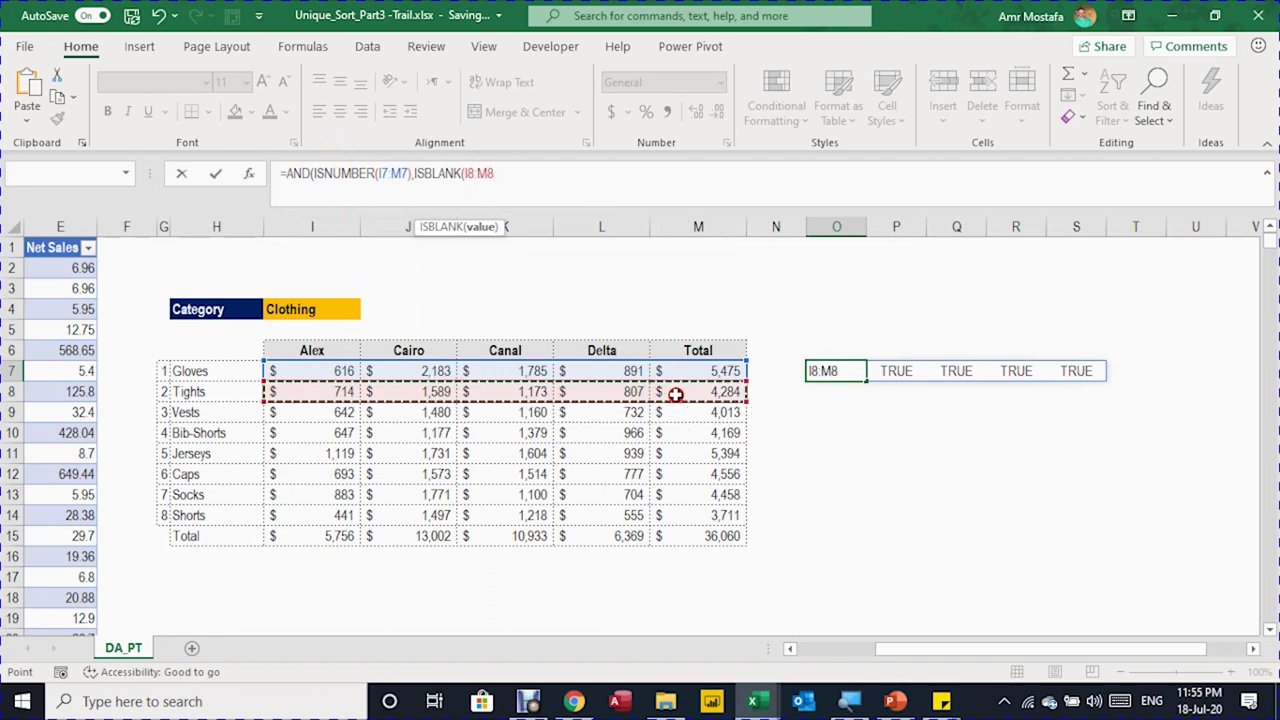
pyautogui.write(')')
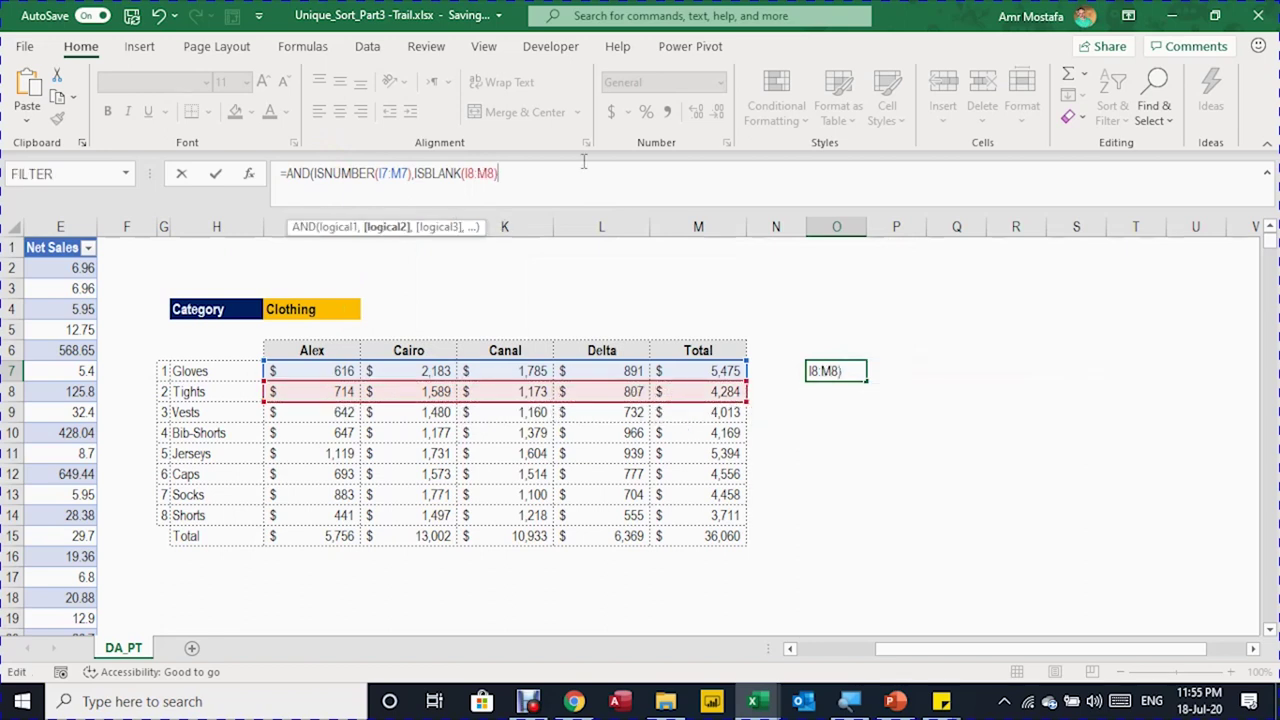
pyautogui.write(')')
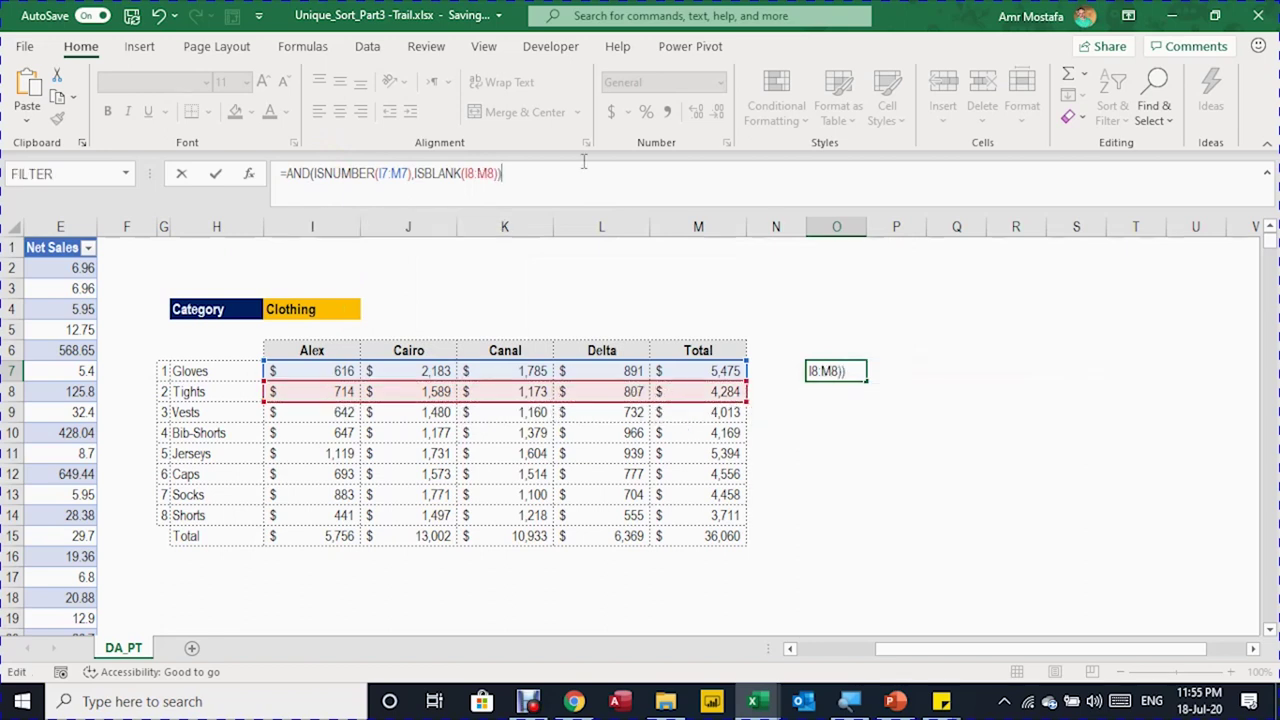
pyautogui.press('Return')
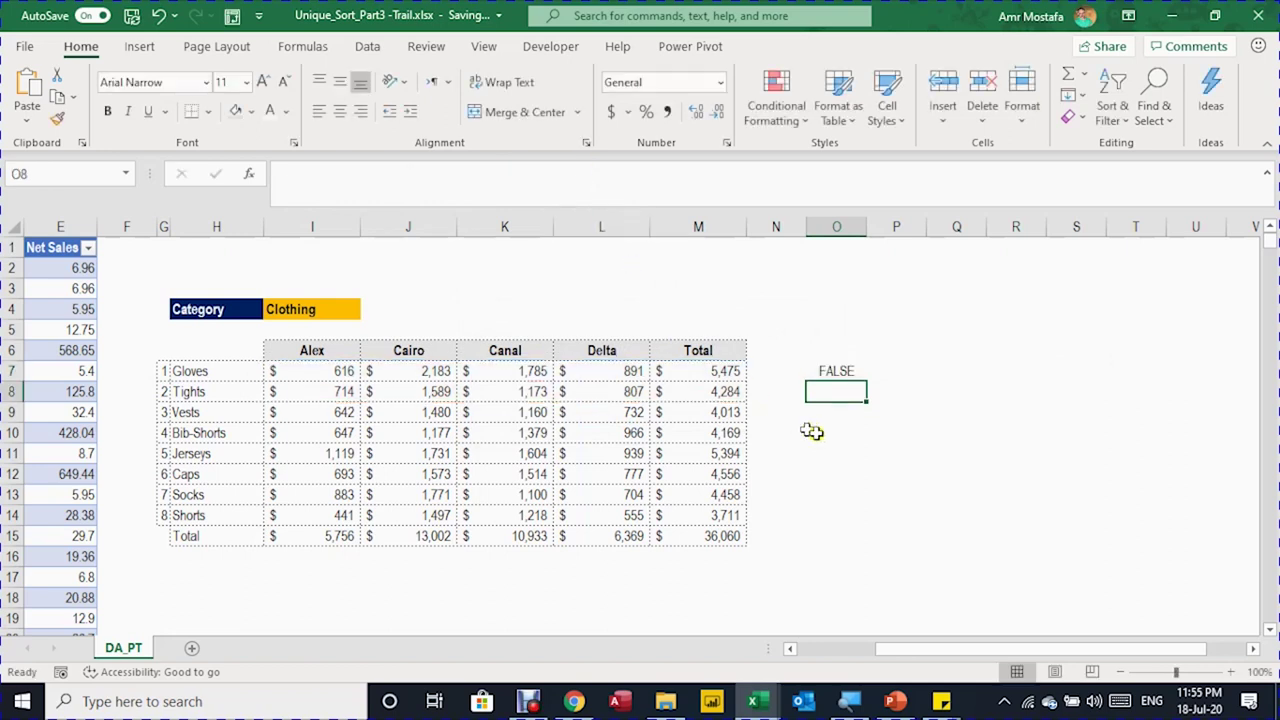
# - Fill the O7 formula down to O17 and check its results at the Total row and the rows beneath
pyautogui.click(840, 368)
pyautogui.doubleClick(838, 370)
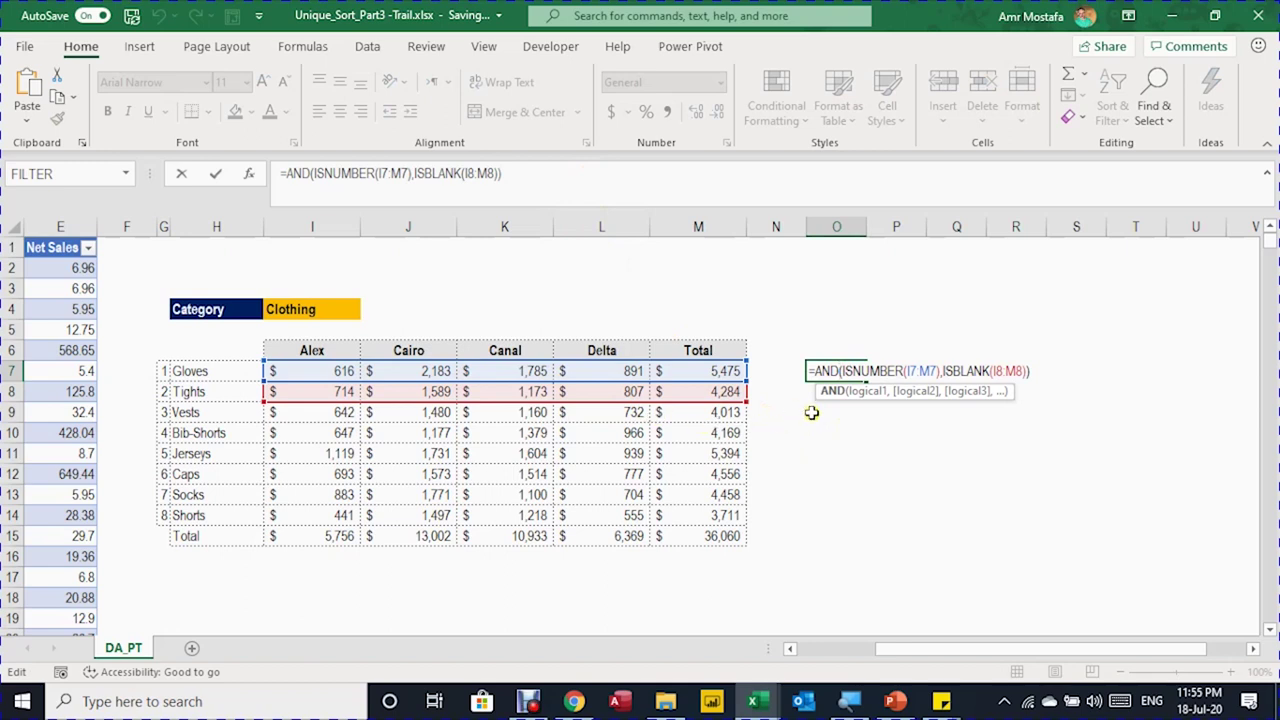
pyautogui.press('Escape')
pyautogui.moveTo(868, 381); pyautogui.dragTo(866, 594)
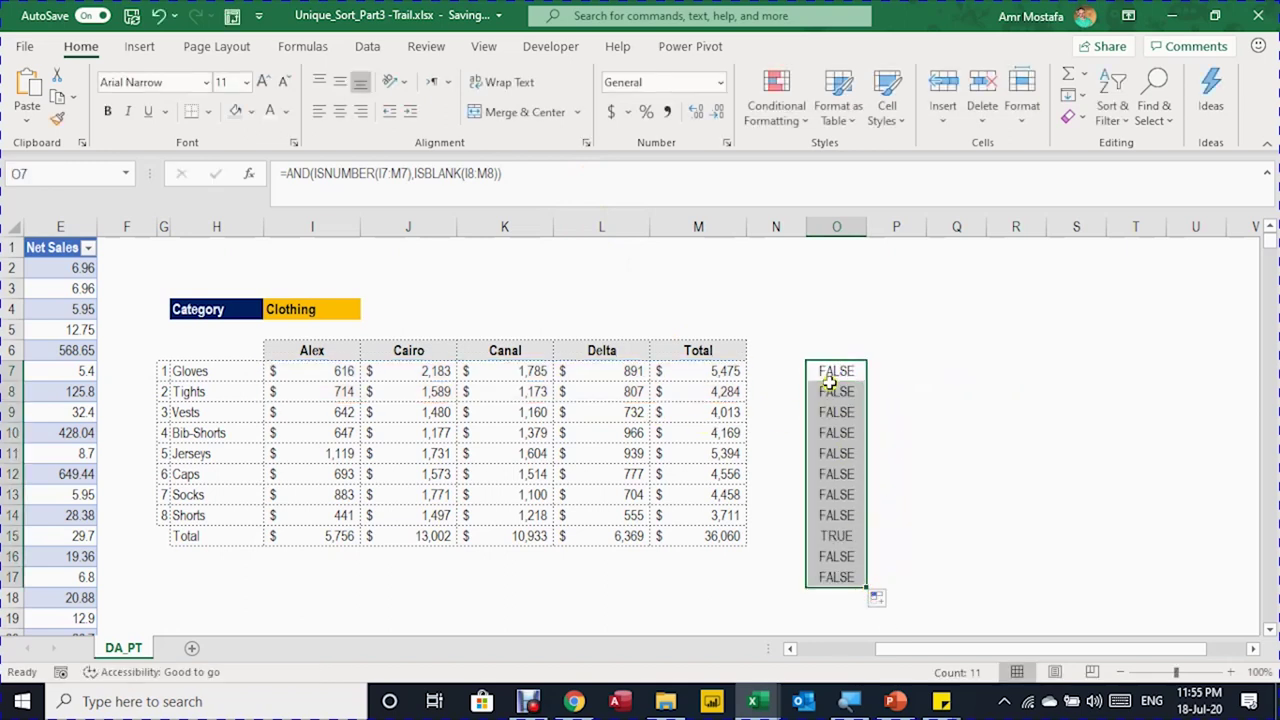
pyautogui.click(822, 540)
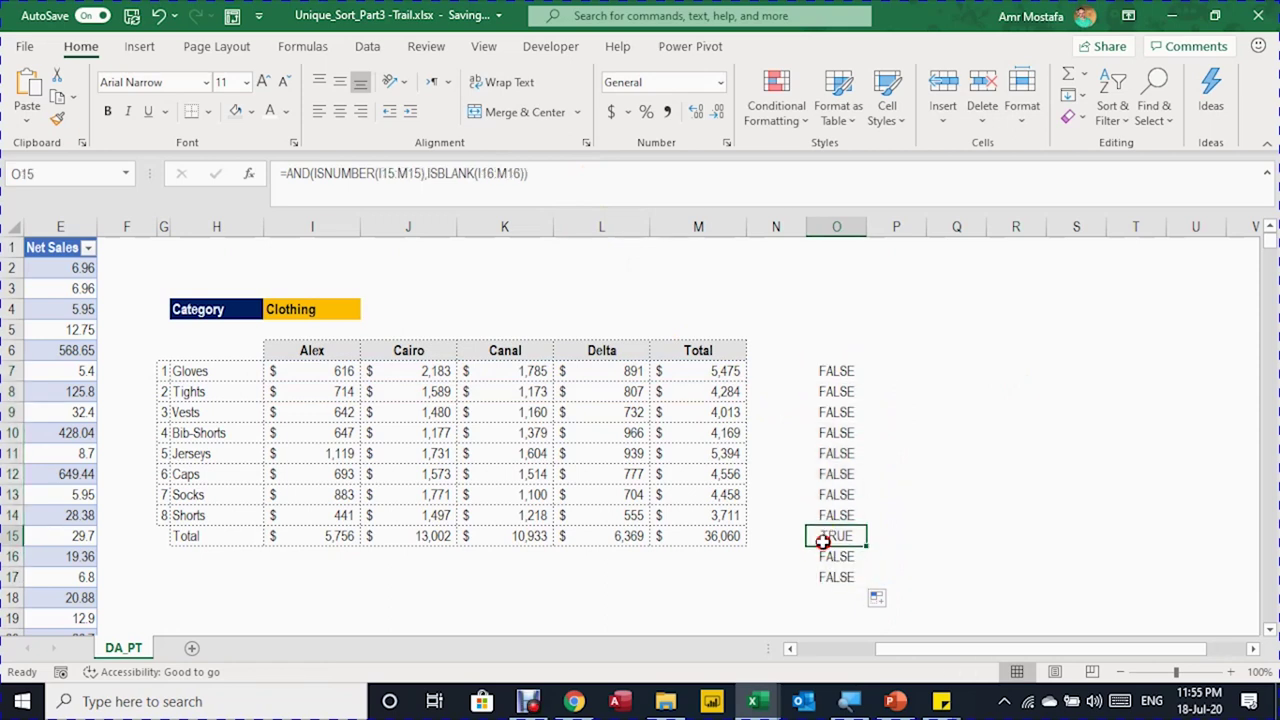
pyautogui.moveTo(836, 556); pyautogui.dragTo(835, 577)
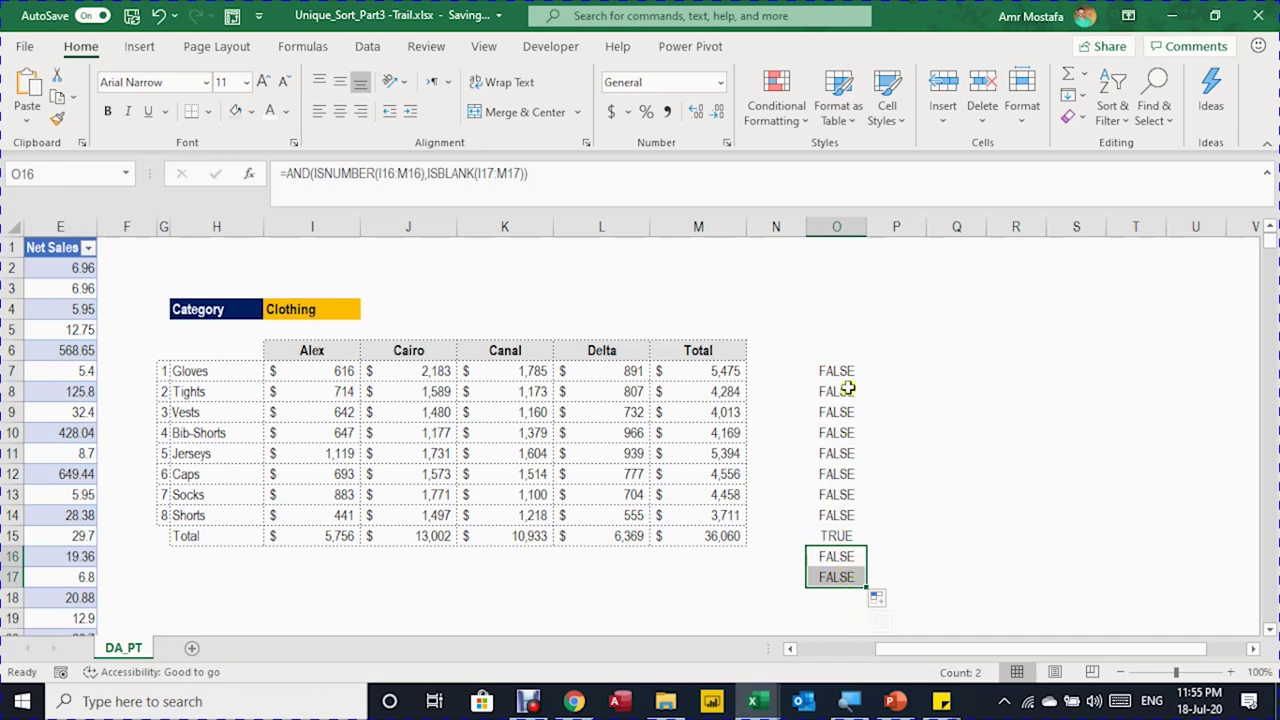
# - Start a formula-based conditional formatting rule on I7:I20 using =AND(ISNUMBER(I7:M7),ISBLANK(I8:M8)) copied from O7
pyautogui.click(838, 367)
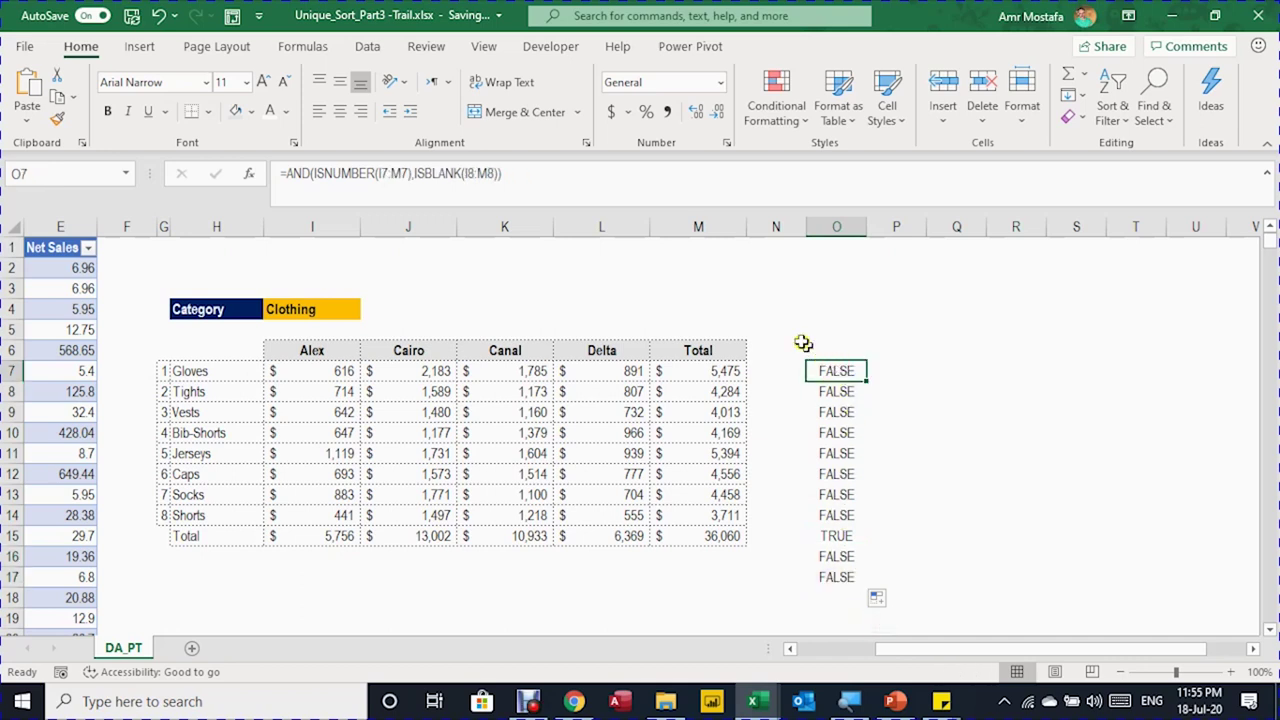
pyautogui.moveTo(550, 180); pyautogui.dragTo(223, 174)
pyautogui.hotkey('ctrl', 'c')
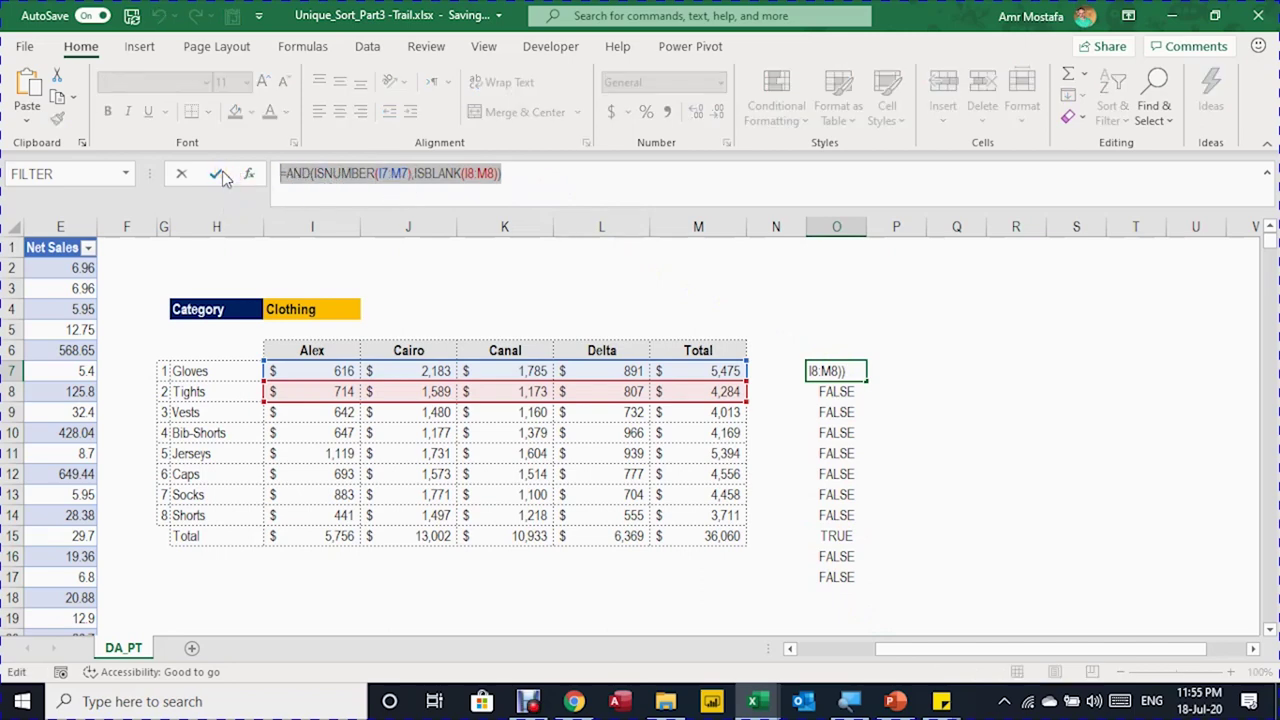
pyautogui.click(220, 175)
pyautogui.click(330, 368)
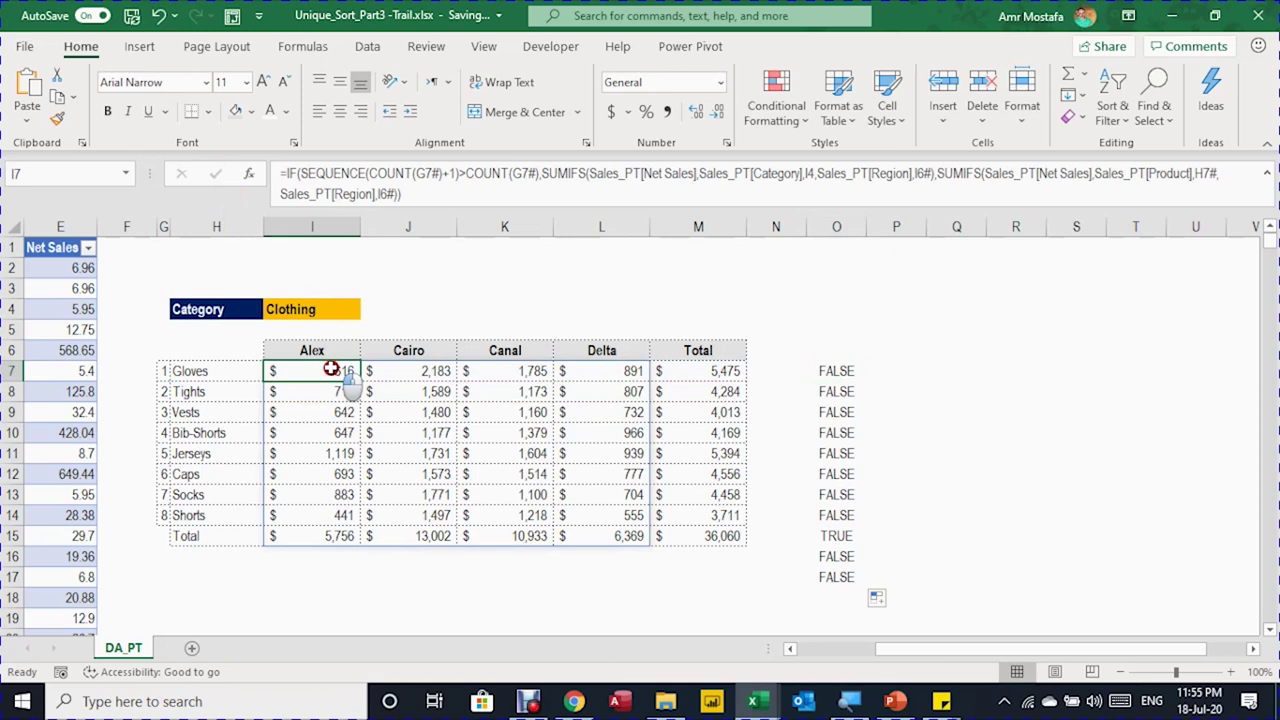
pyautogui.moveTo(330, 368); pyautogui.dragTo(273, 471)
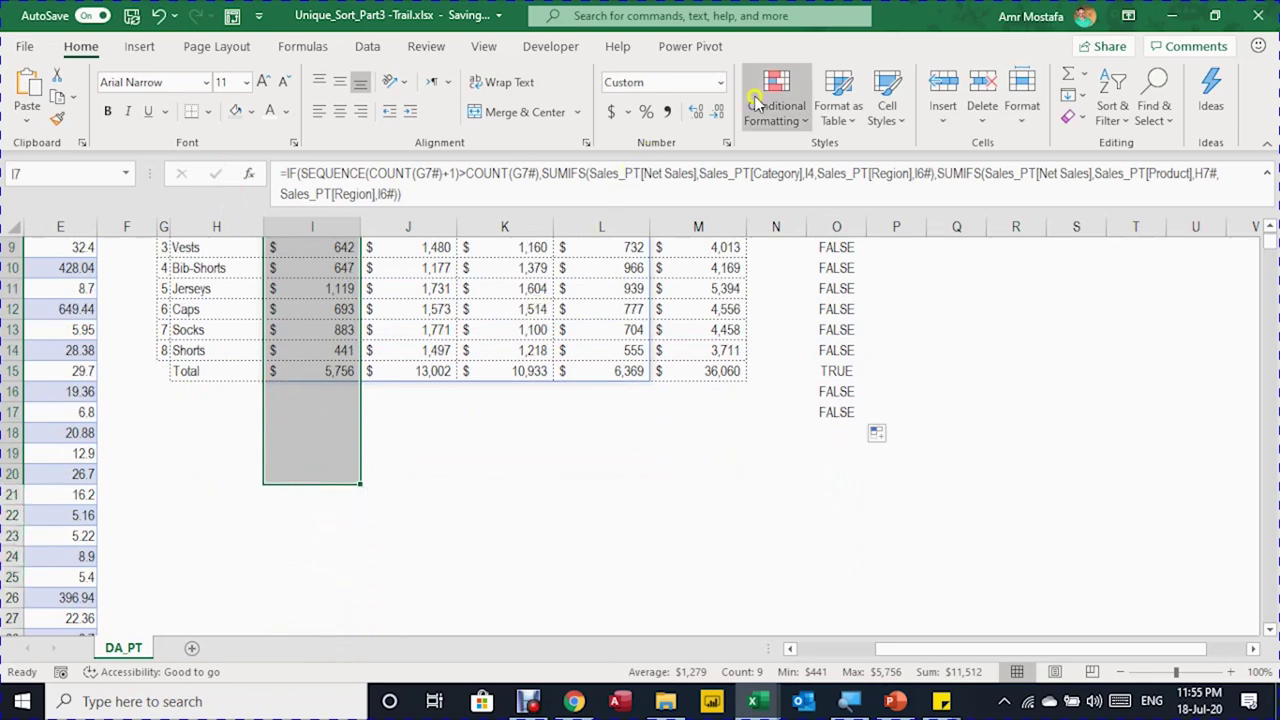
pyautogui.click(770, 100)
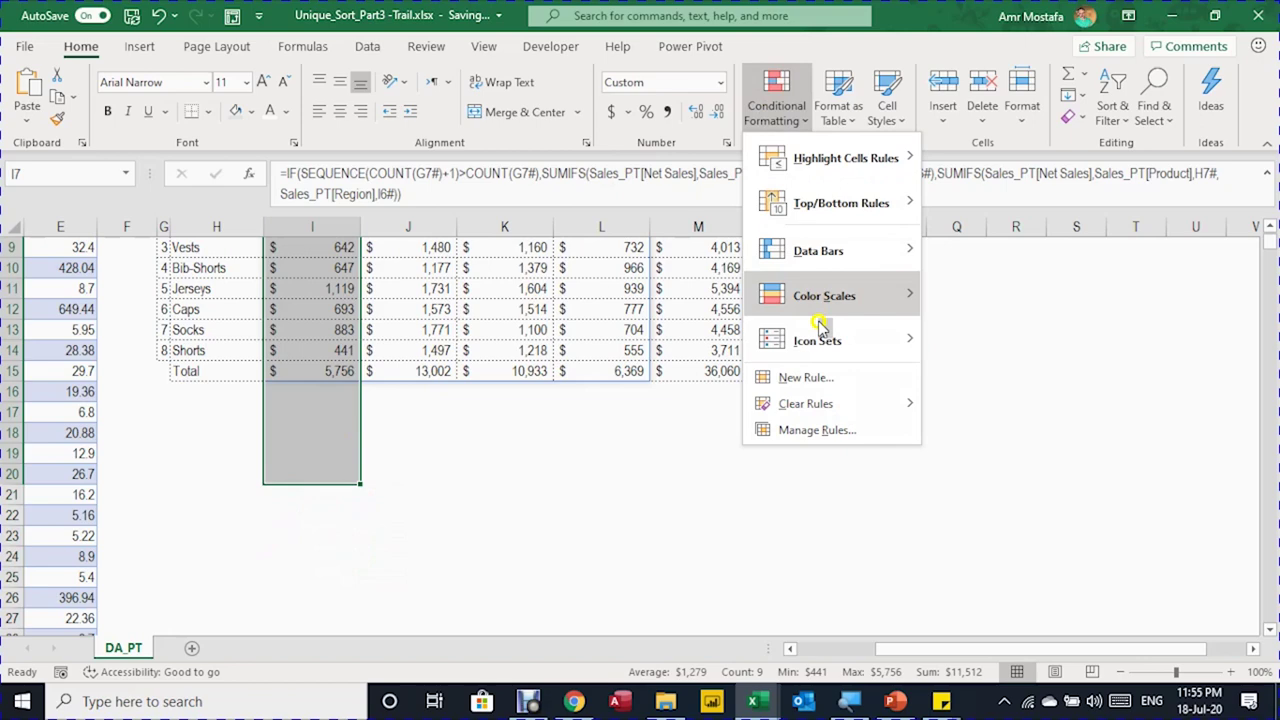
pyautogui.click(815, 377)
pyautogui.click(157, 280)
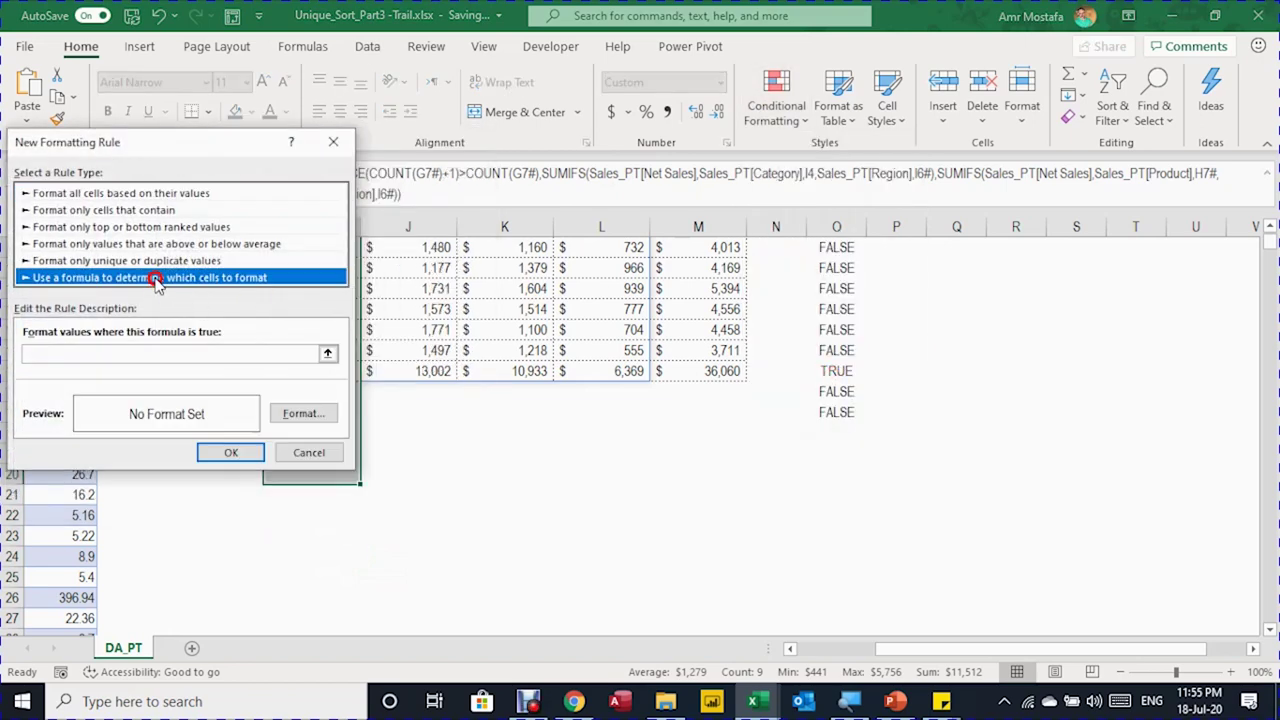
pyautogui.click(125, 353)
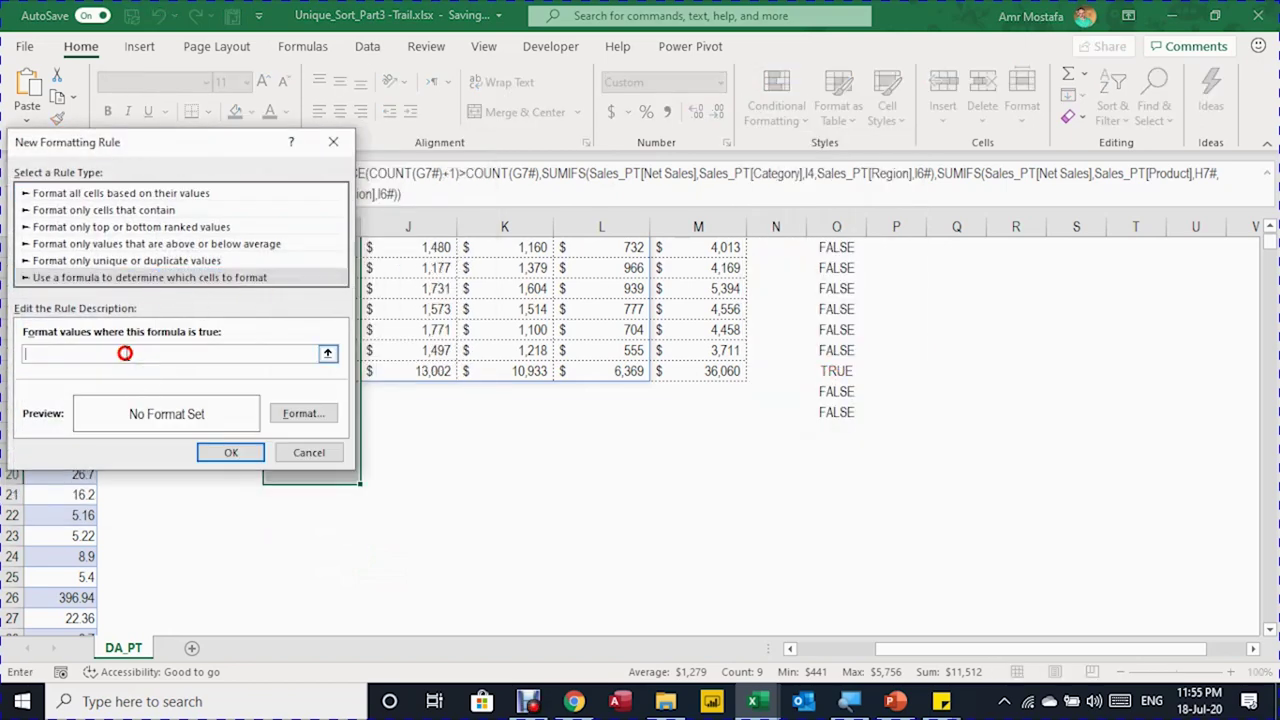
pyautogui.hotkey('ctrl', 'v')
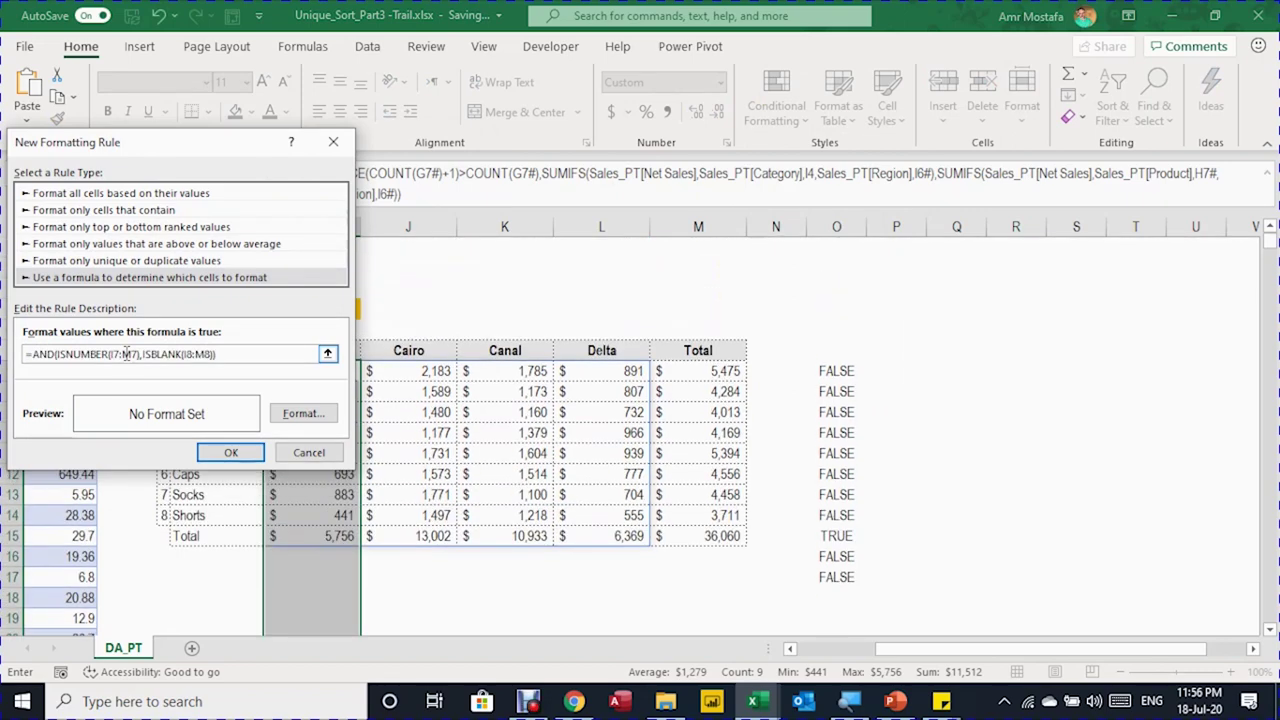
# - Give the rule a light gray fill and bold font, and apply it
pyautogui.click(318, 413)
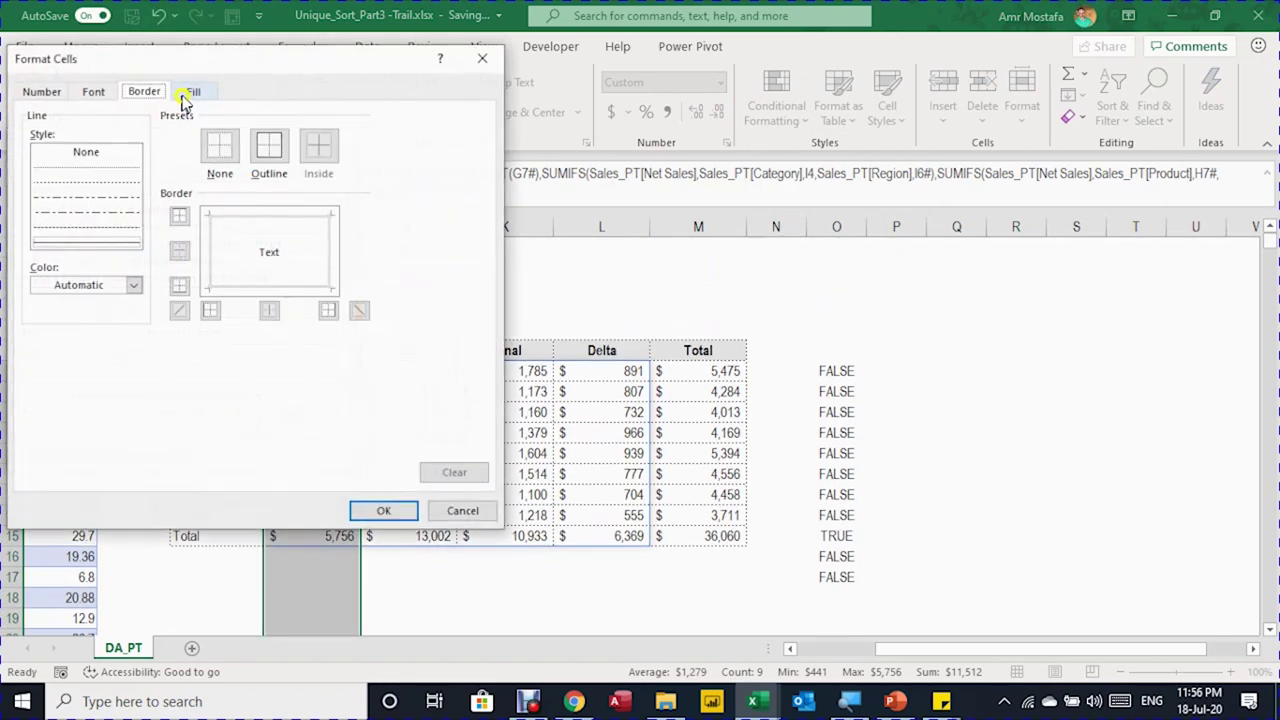
pyautogui.click(187, 92)
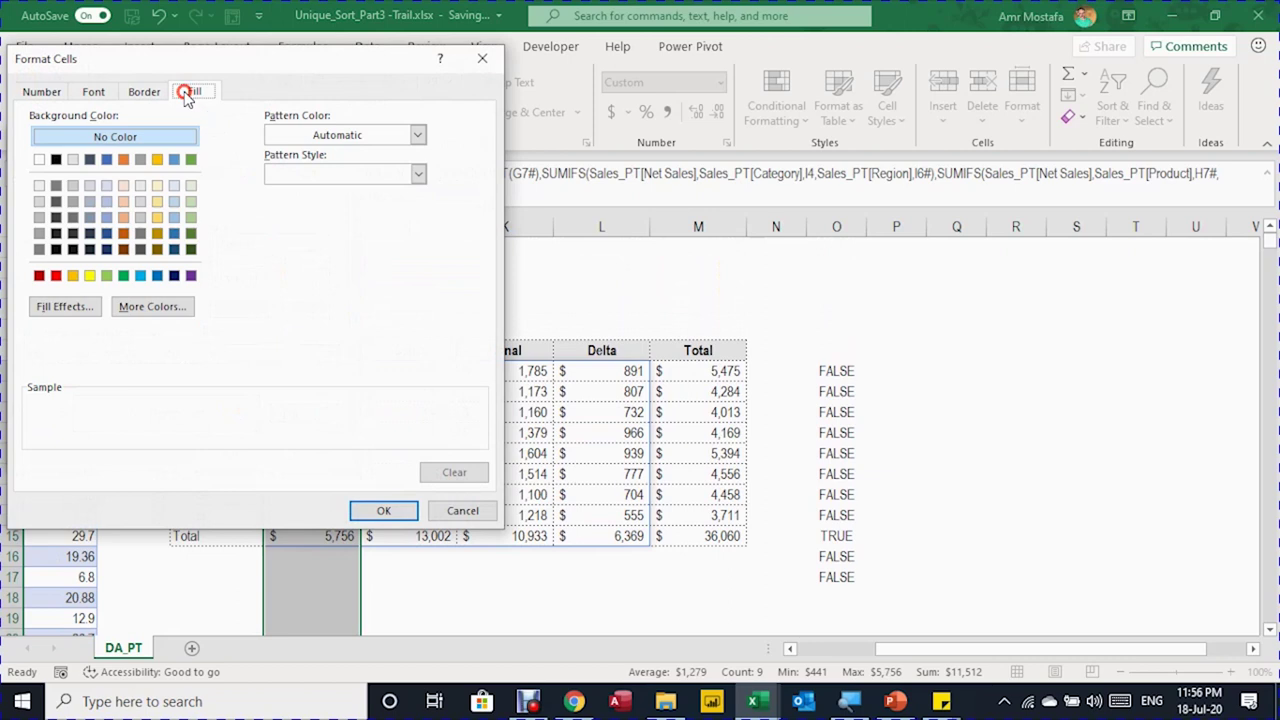
pyautogui.click(72, 161)
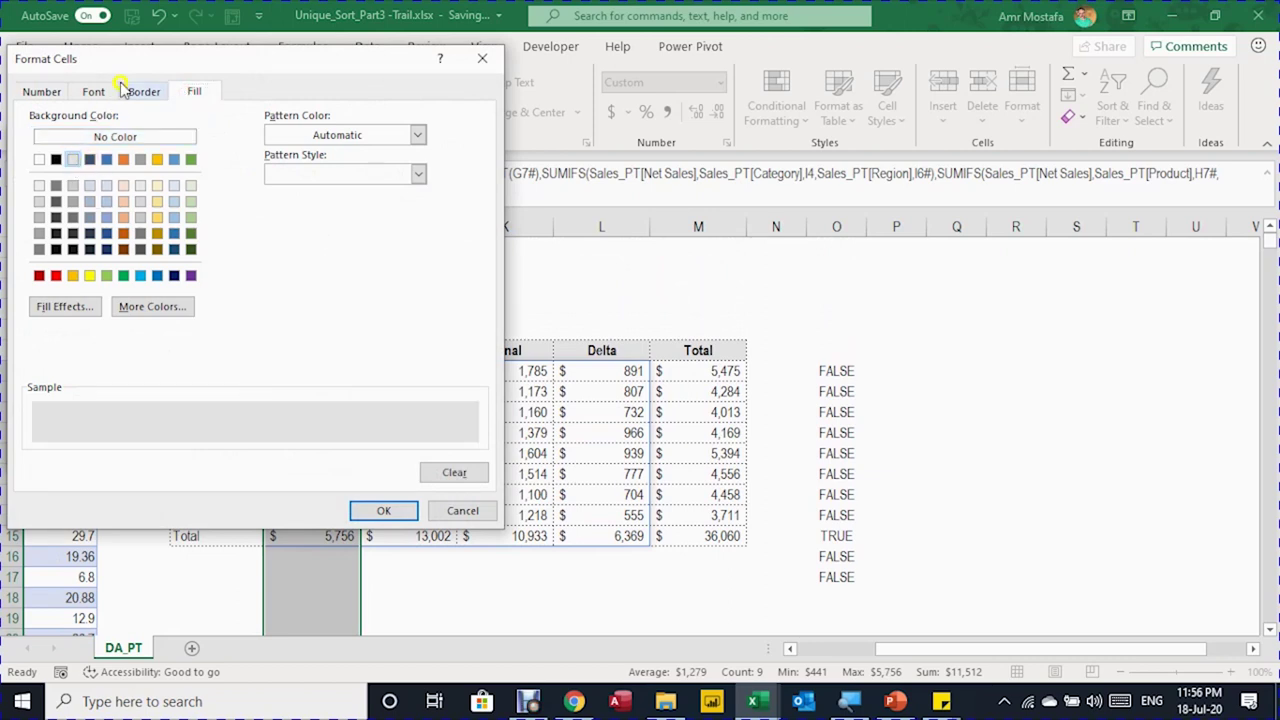
pyautogui.click(93, 91)
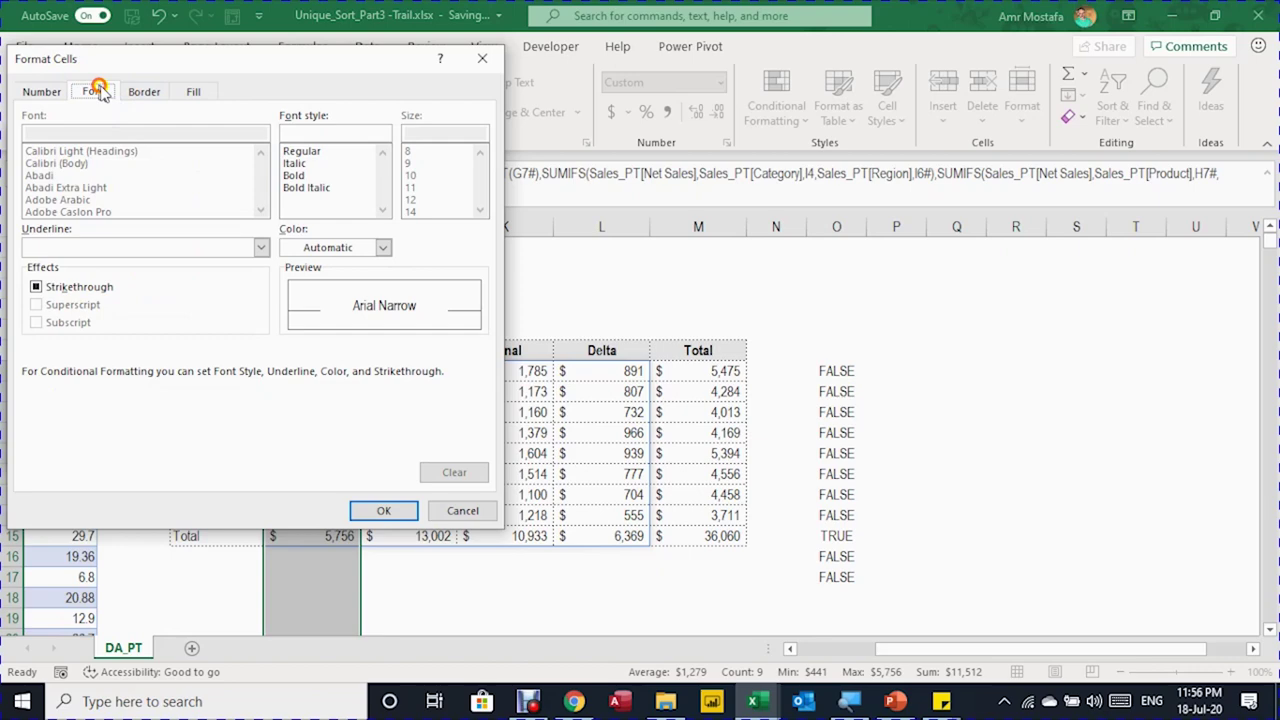
pyautogui.click(293, 176)
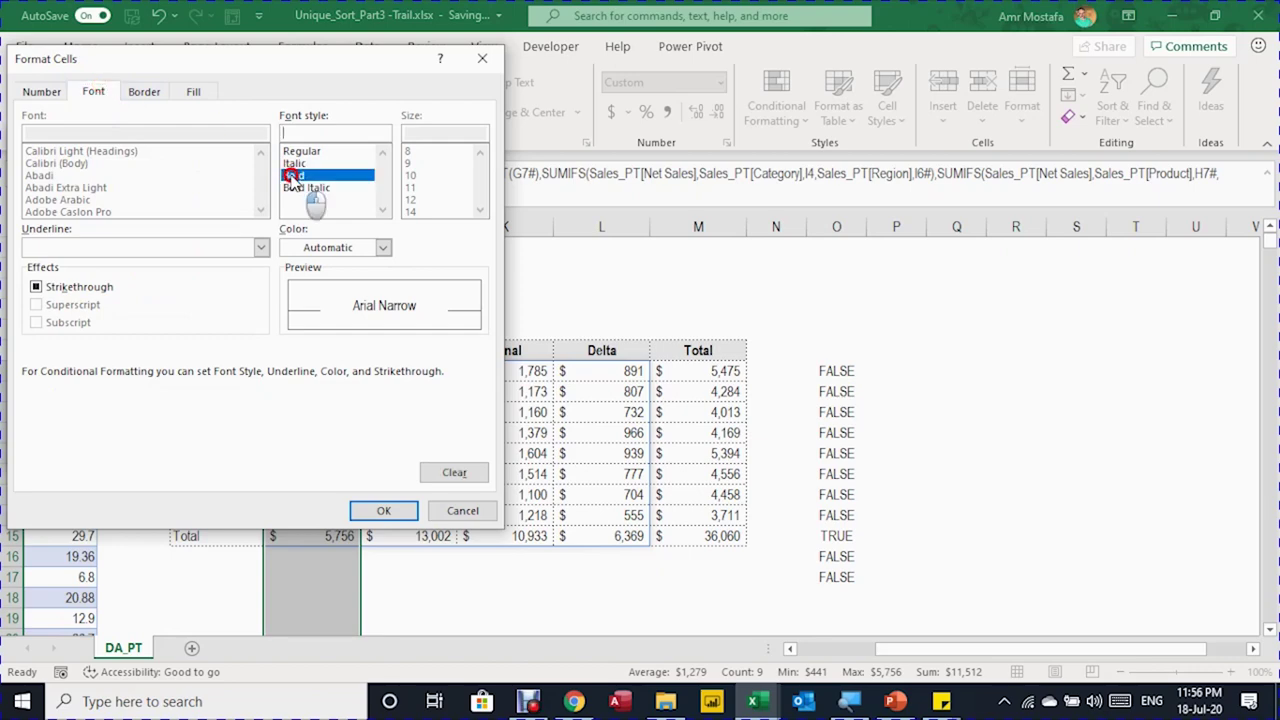
pyautogui.click(389, 510)
pyautogui.click(229, 450)
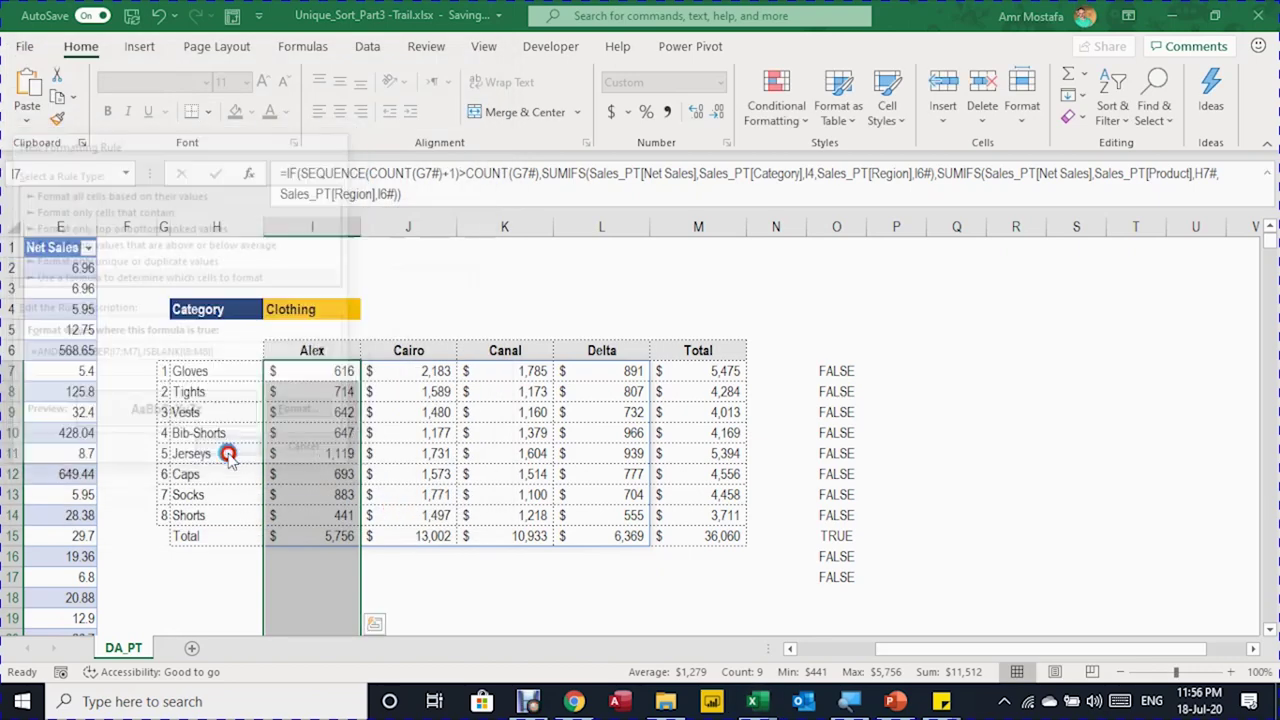
pyautogui.click(337, 540)
pyautogui.click(385, 596)
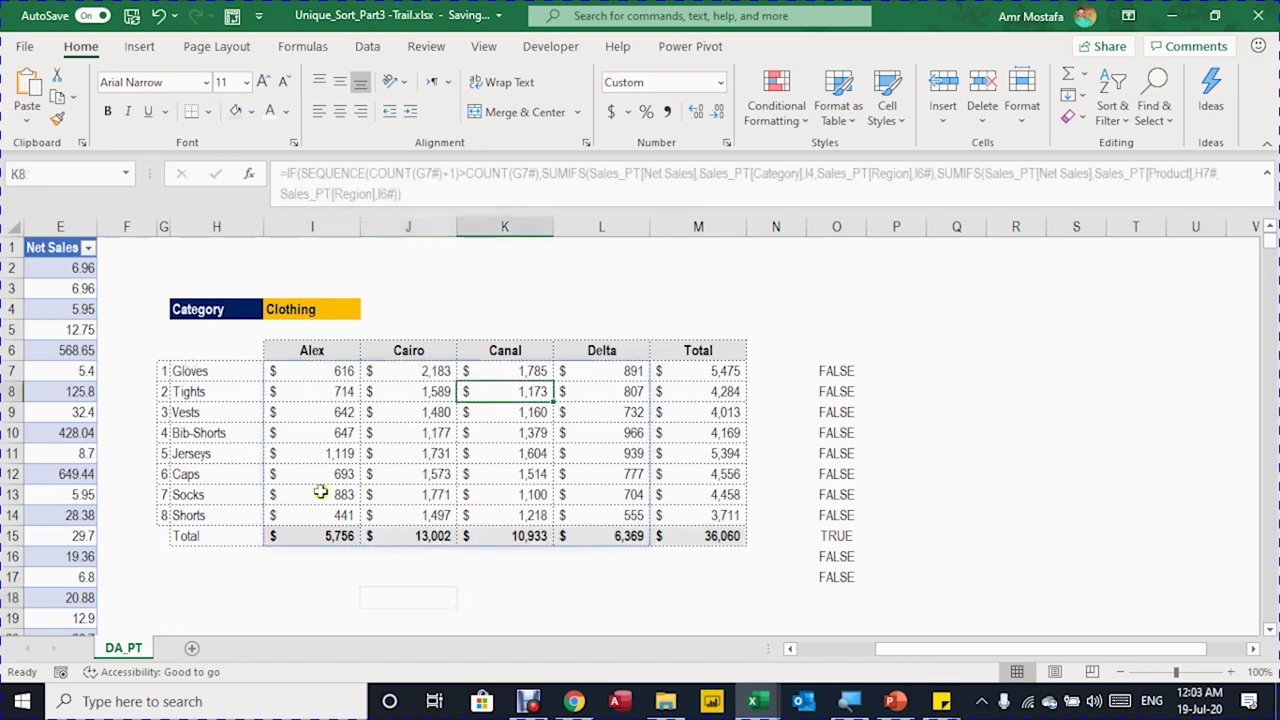
# - Copy the formula text from O7 into Q7 as the basis for testing the Total label in column H
pyautogui.click(231, 537)
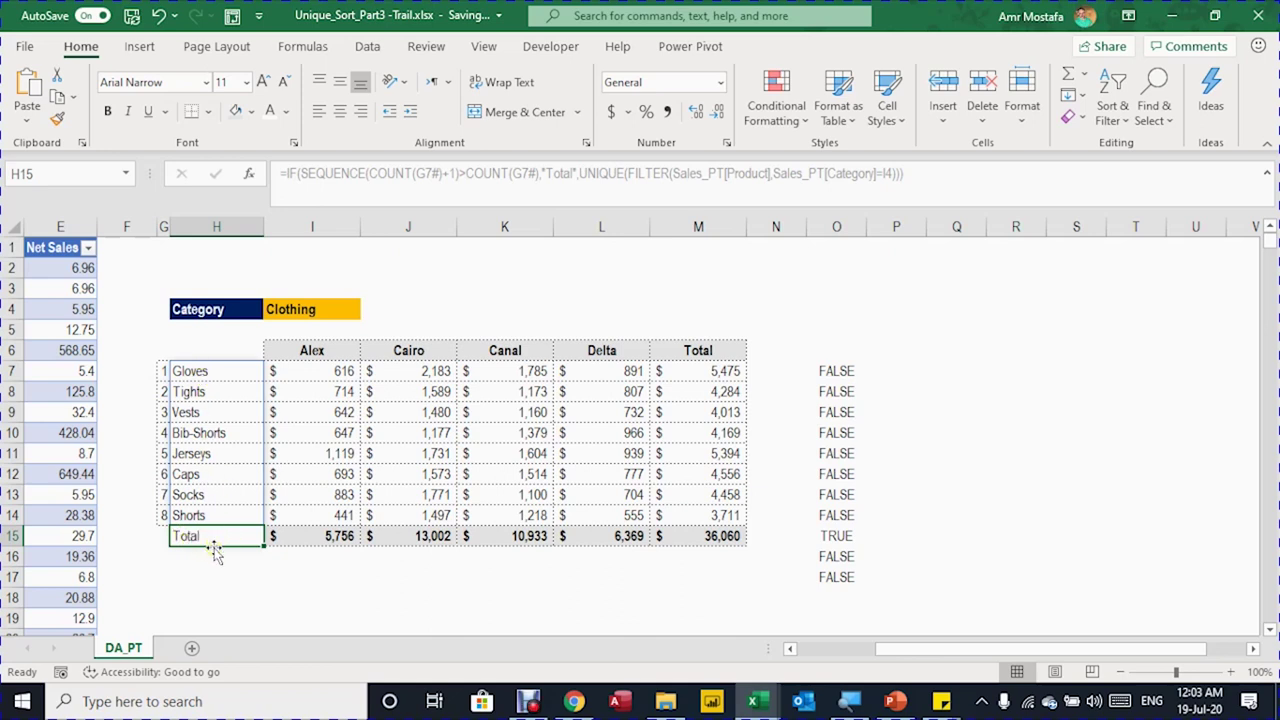
pyautogui.click(852, 372)
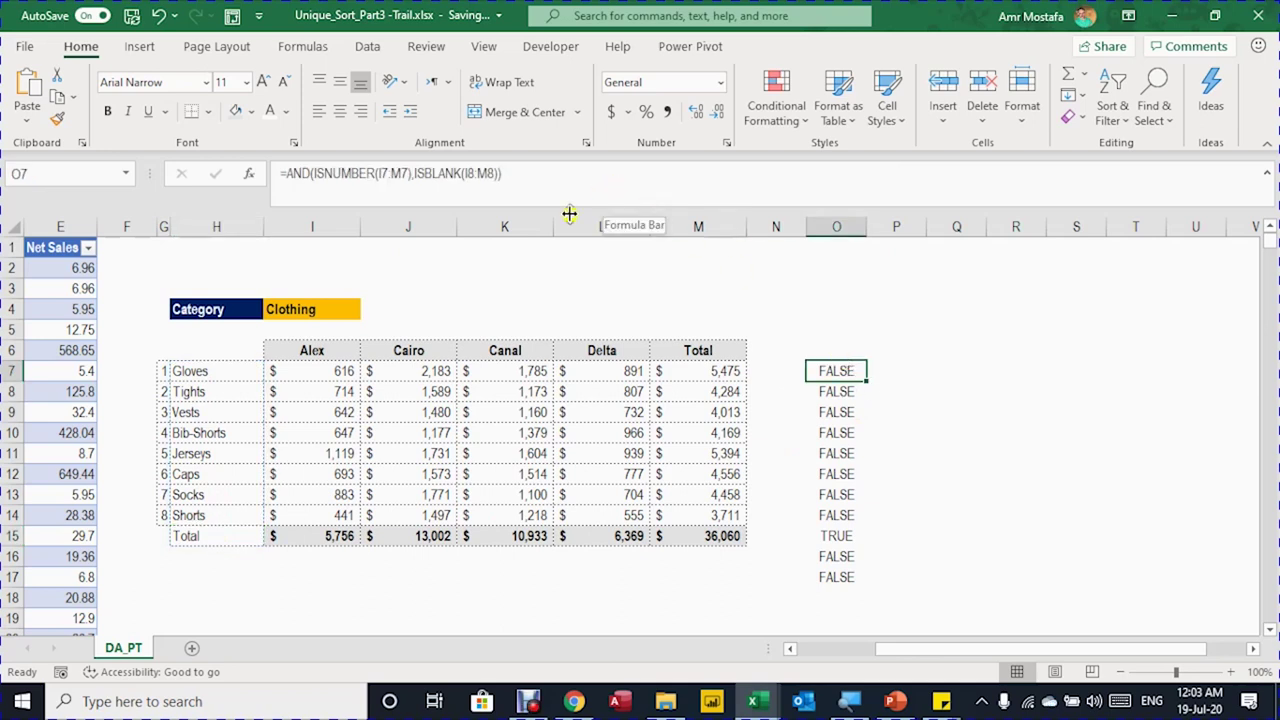
pyautogui.moveTo(508, 174); pyautogui.dragTo(245, 170)
pyautogui.hotkey('ctrl', 'c')
pyautogui.press('Escape')
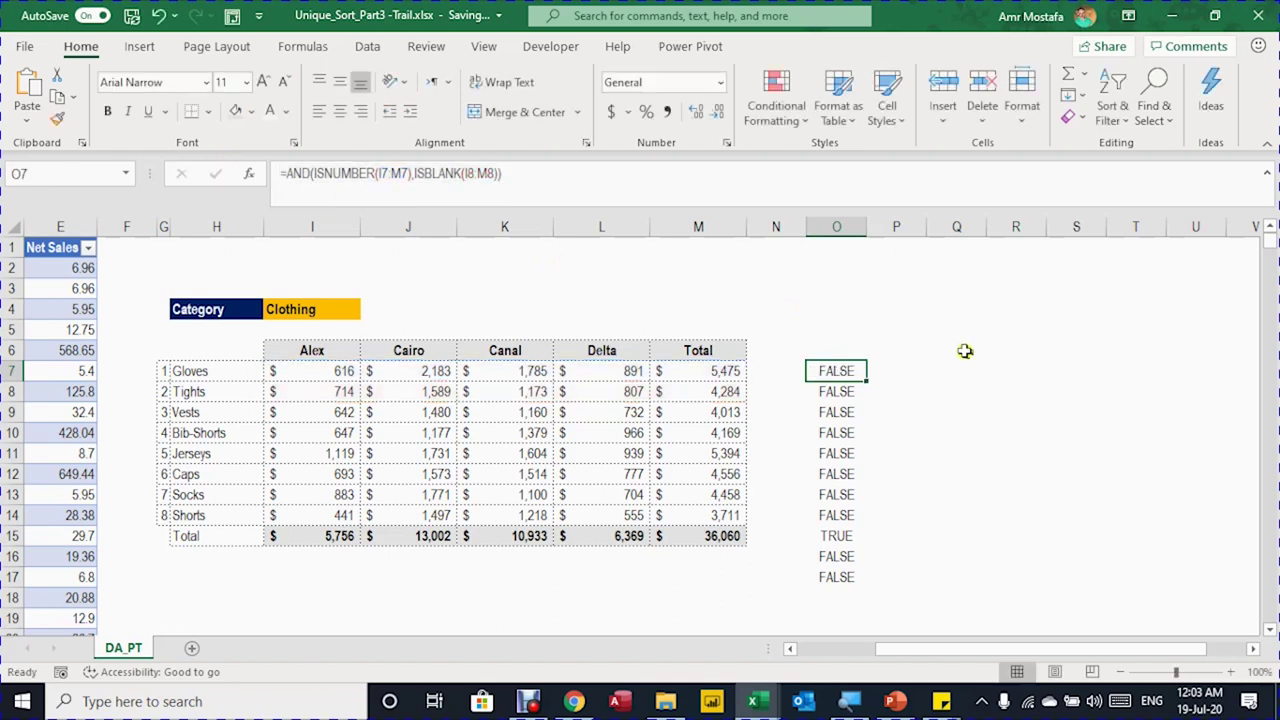
pyautogui.click(966, 371)
pyautogui.hotkey('ctrl', 'v')
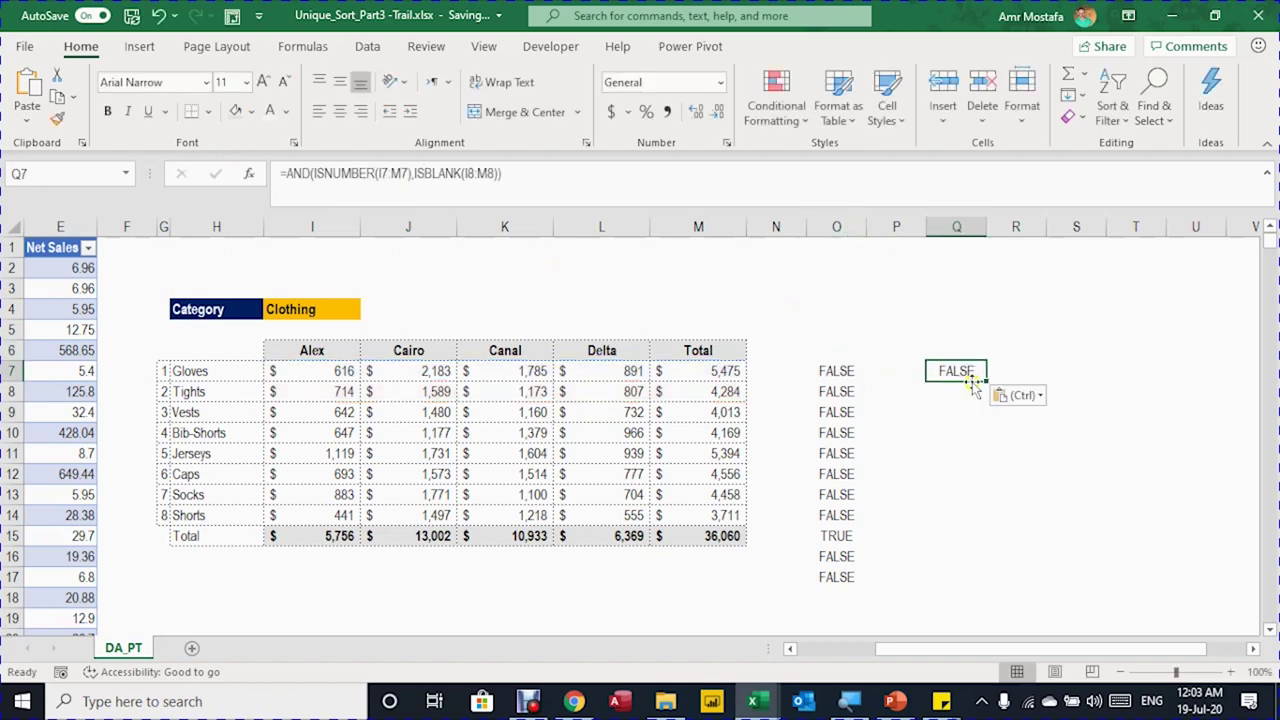
# - Change the Q7 test formula to =AND(ISTEXT(H7),ISBLANK(H8))
pyautogui.press('F2')
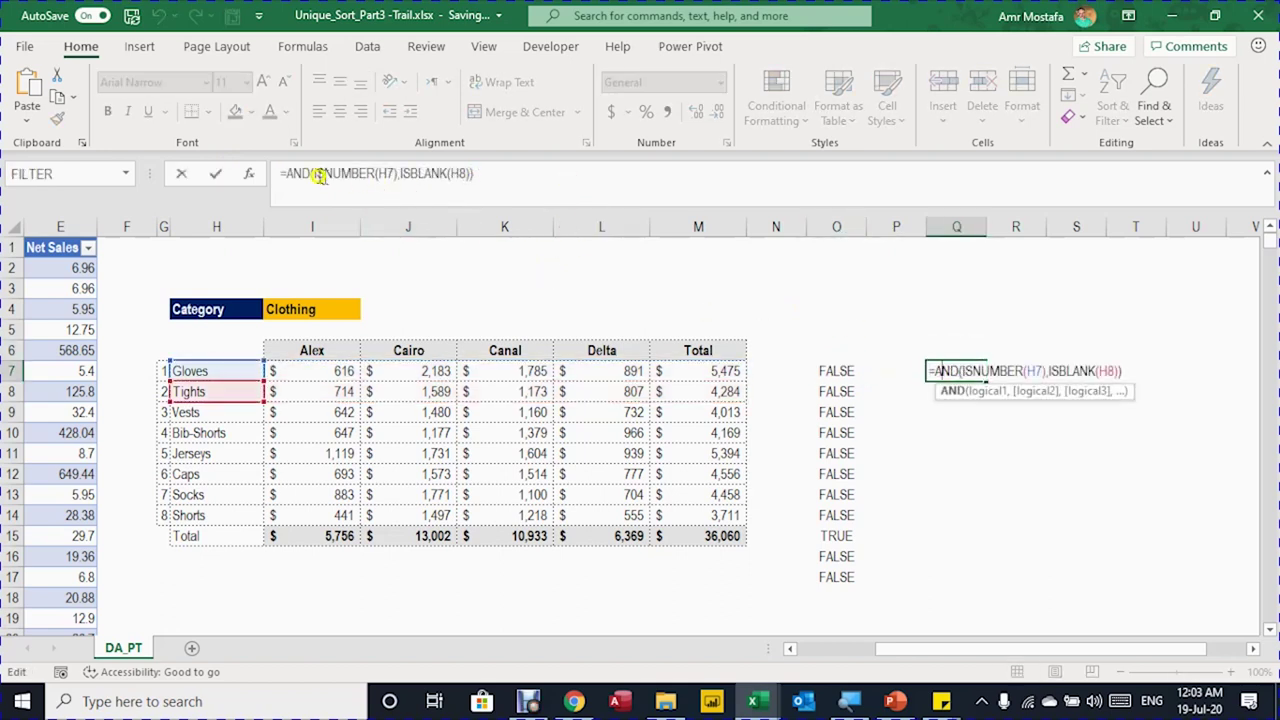
pyautogui.moveTo(313, 173); pyautogui.dragTo(374, 175)
pyautogui.write('ISTEXT')
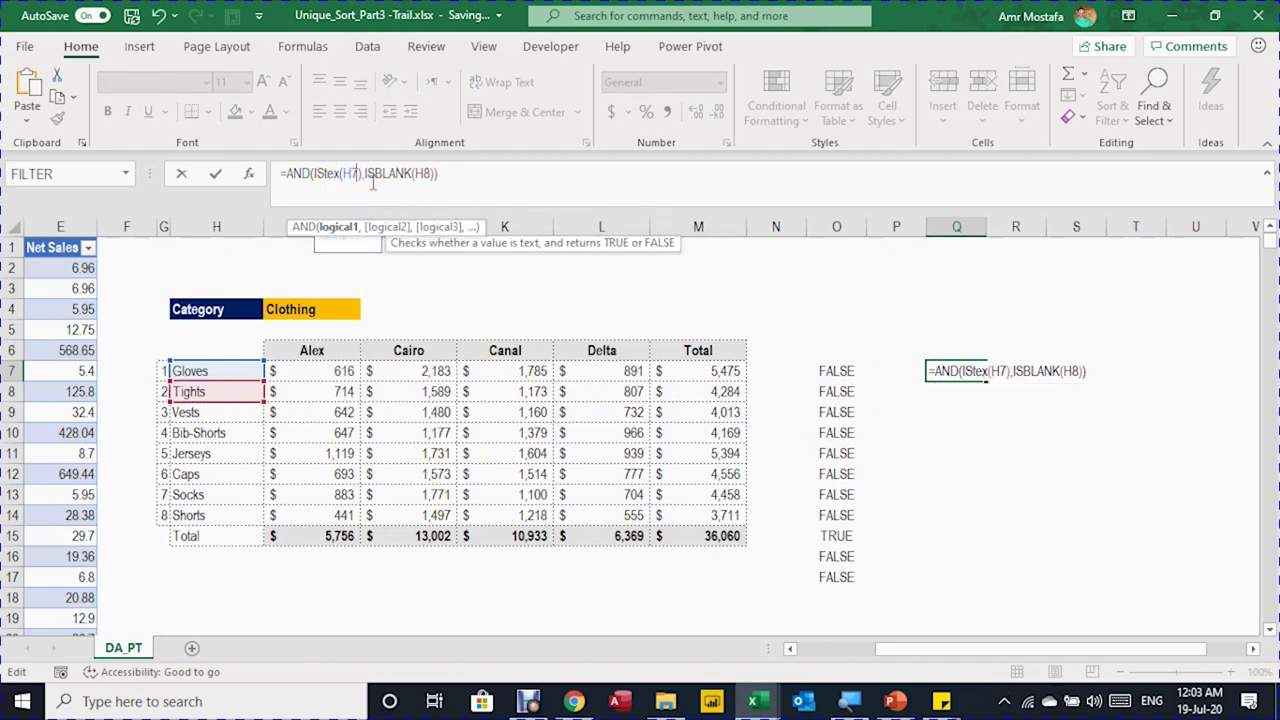
pyautogui.click(470, 179)
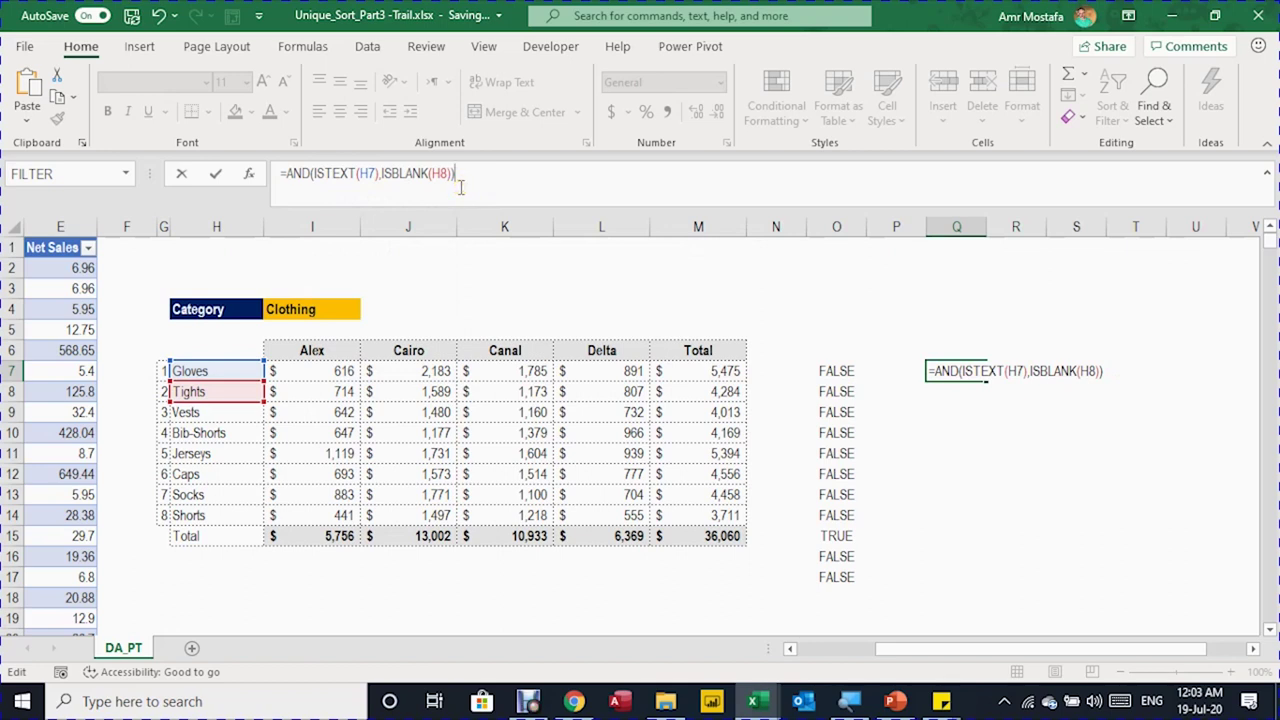
pyautogui.press('Return')
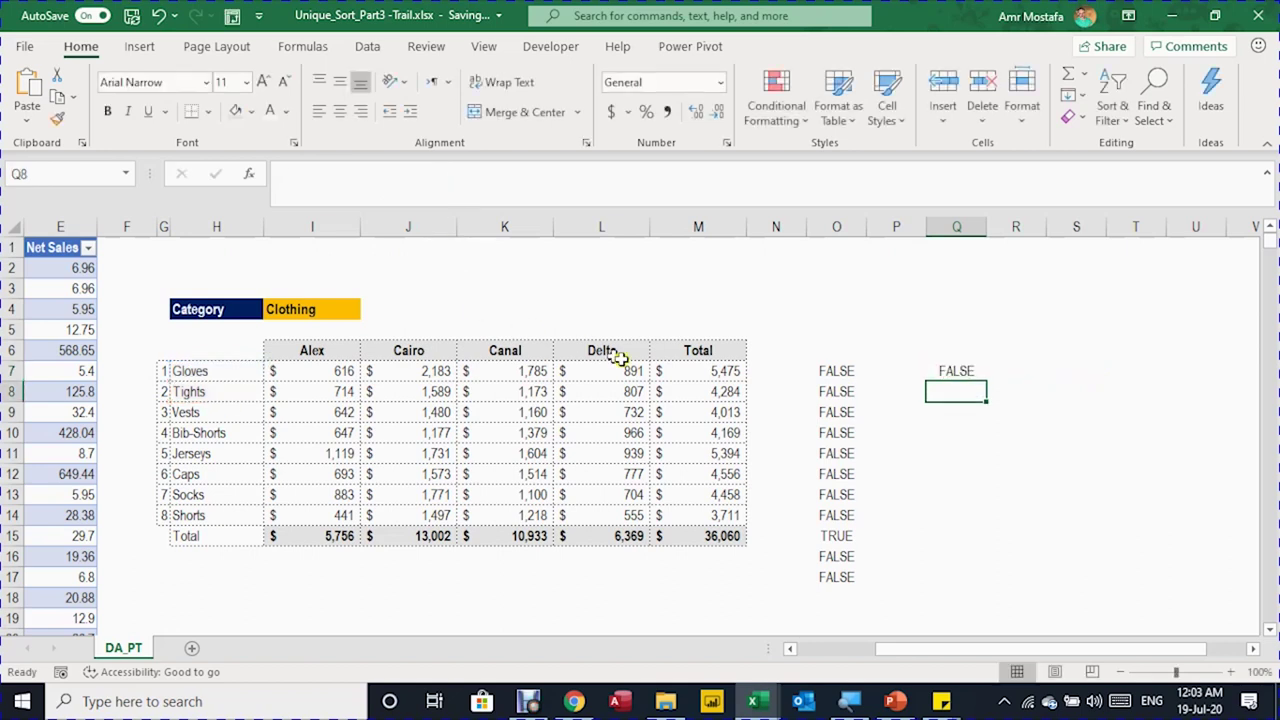
# - Fill the Q7 formula down to Q17 and check its result at the Total row
pyautogui.click(970, 370)
pyautogui.moveTo(989, 381); pyautogui.dragTo(1023, 583)
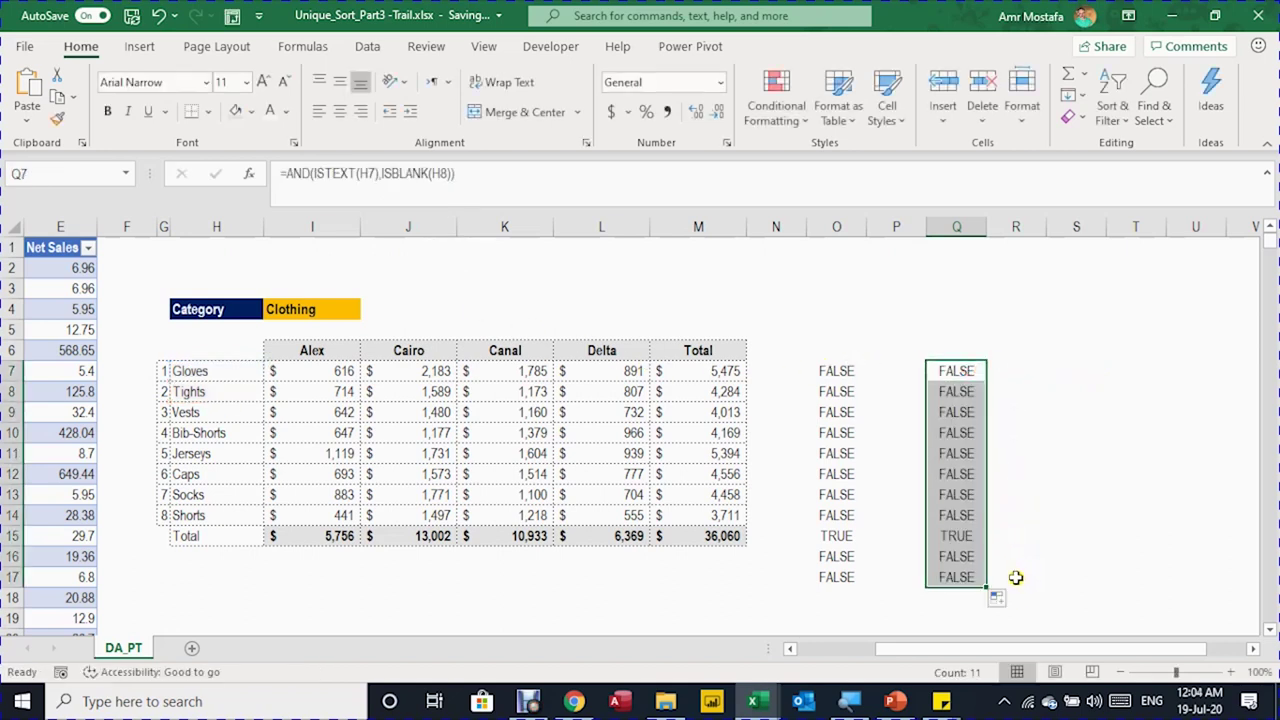
pyautogui.click(957, 536)
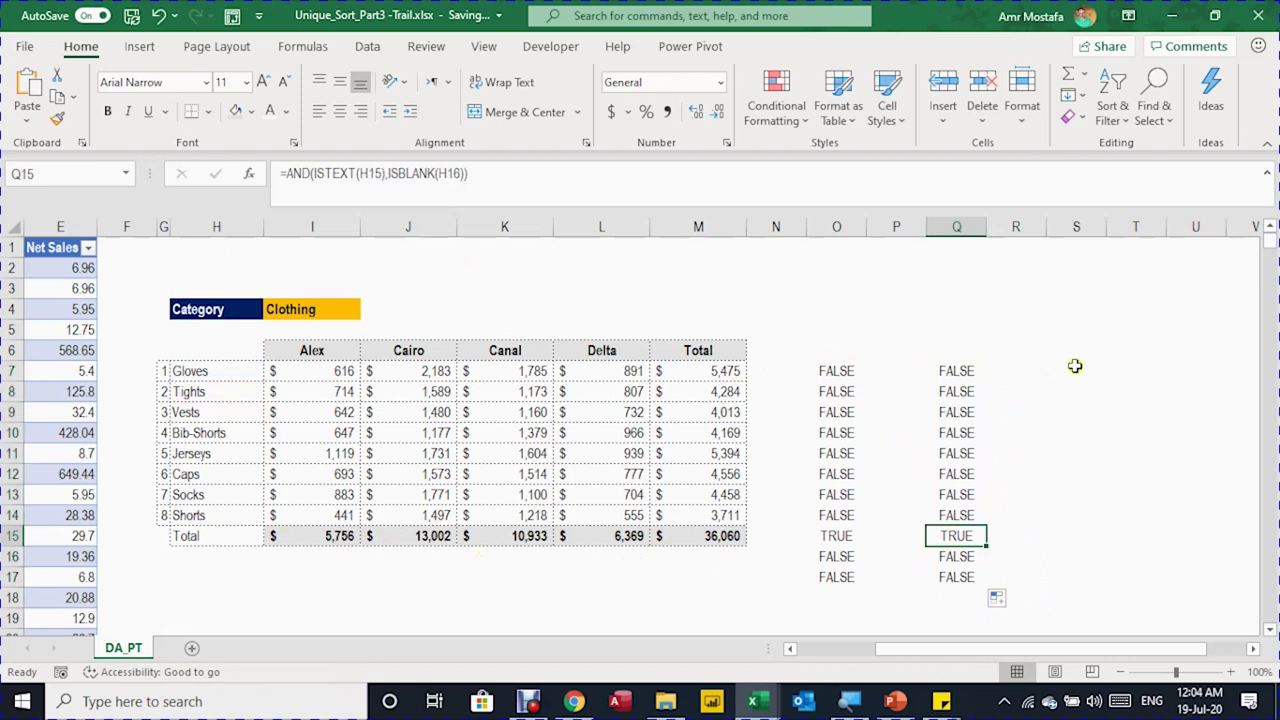
# - Copy the formula text from Q7 and leave the cell unchanged
pyautogui.click(975, 369)
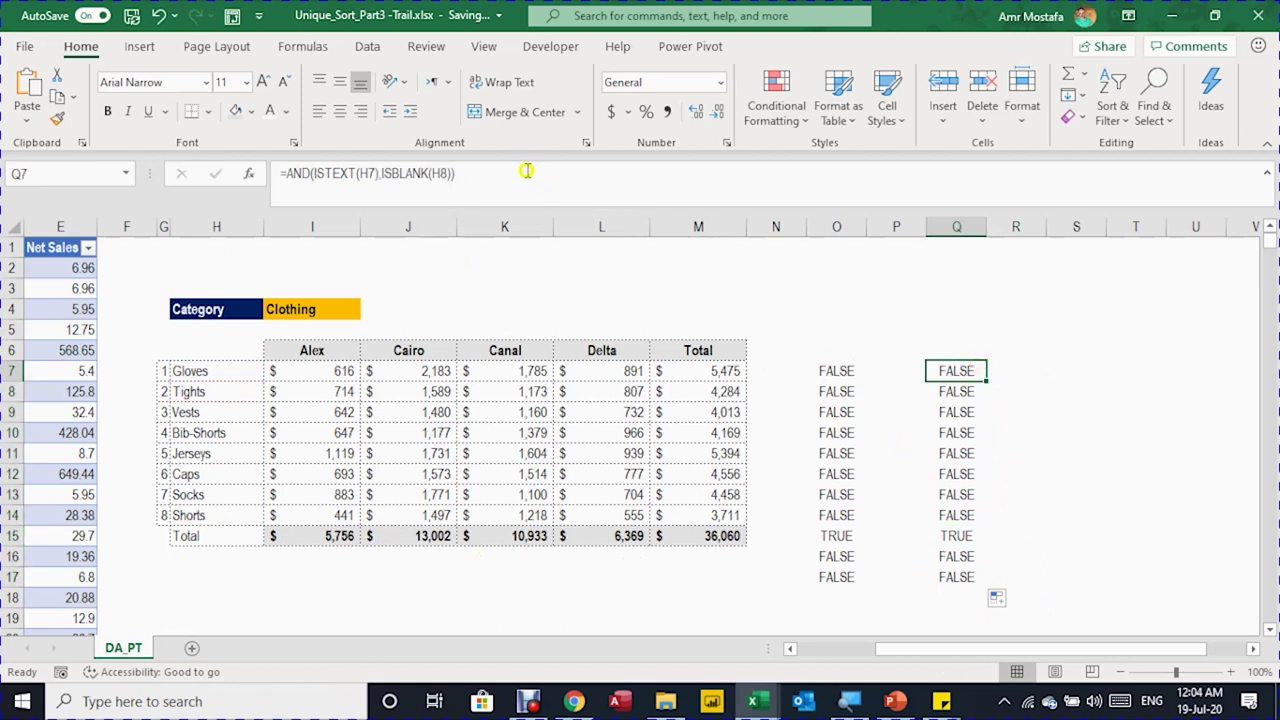
pyautogui.moveTo(526, 171); pyautogui.dragTo(186, 174)
pyautogui.hotkey('ctrl', 'c')
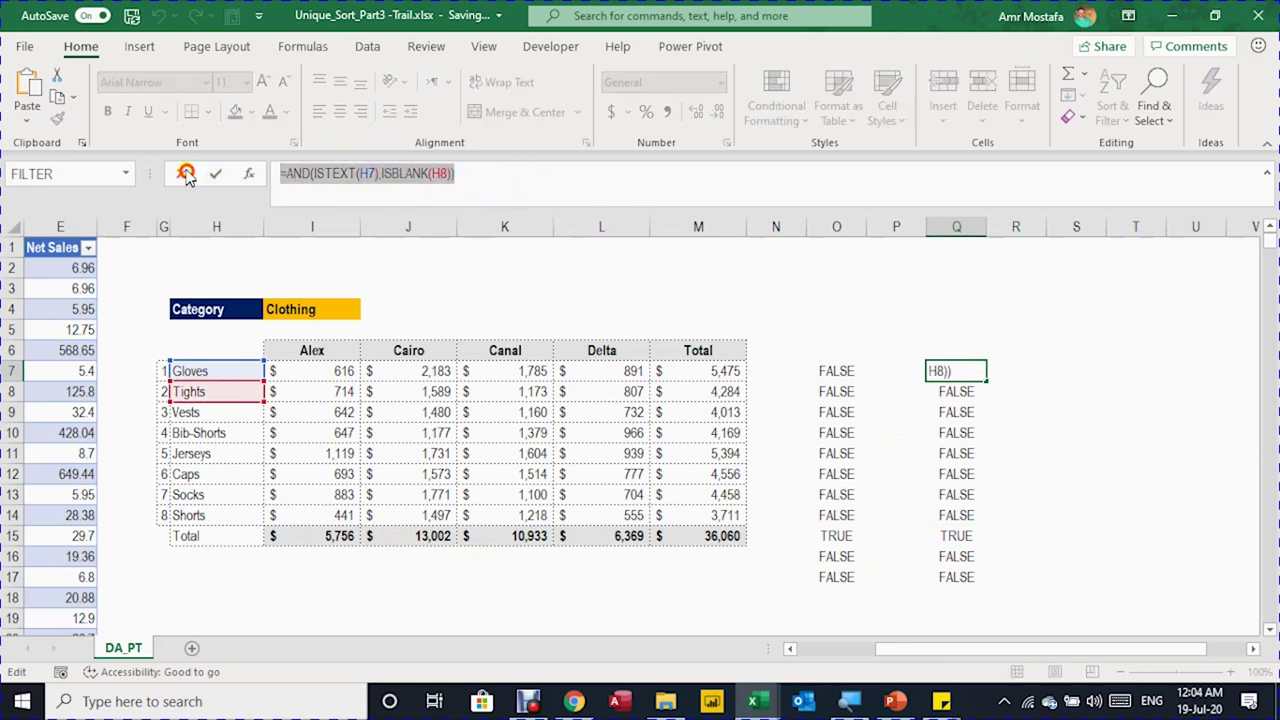
pyautogui.click(186, 174)
# - Add a formula-based conditional formatting rule to H7:H20 using =AND(ISTEXT(H7),ISBLANK(H8)), with a light gray fill and bold font
pyautogui.moveTo(245, 365); pyautogui.dragTo(237, 543)
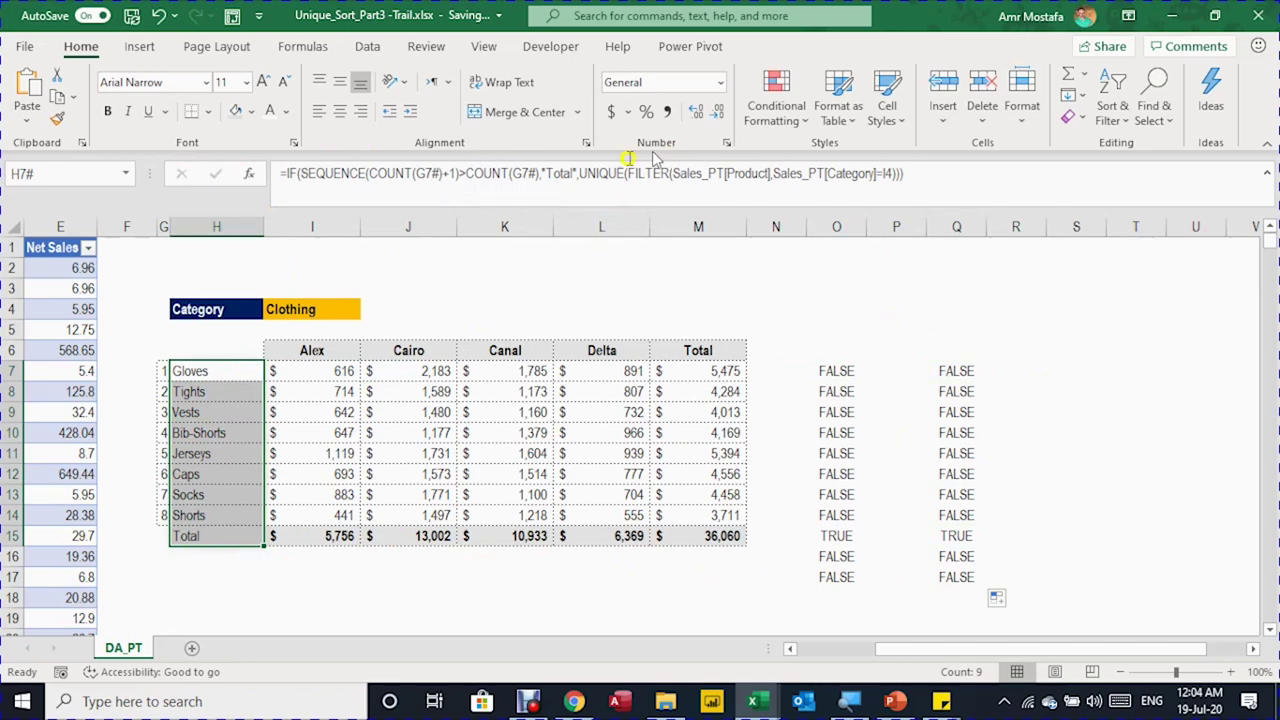
pyautogui.moveTo(253, 366); pyautogui.dragTo(241, 556)
pyautogui.click(776, 98)
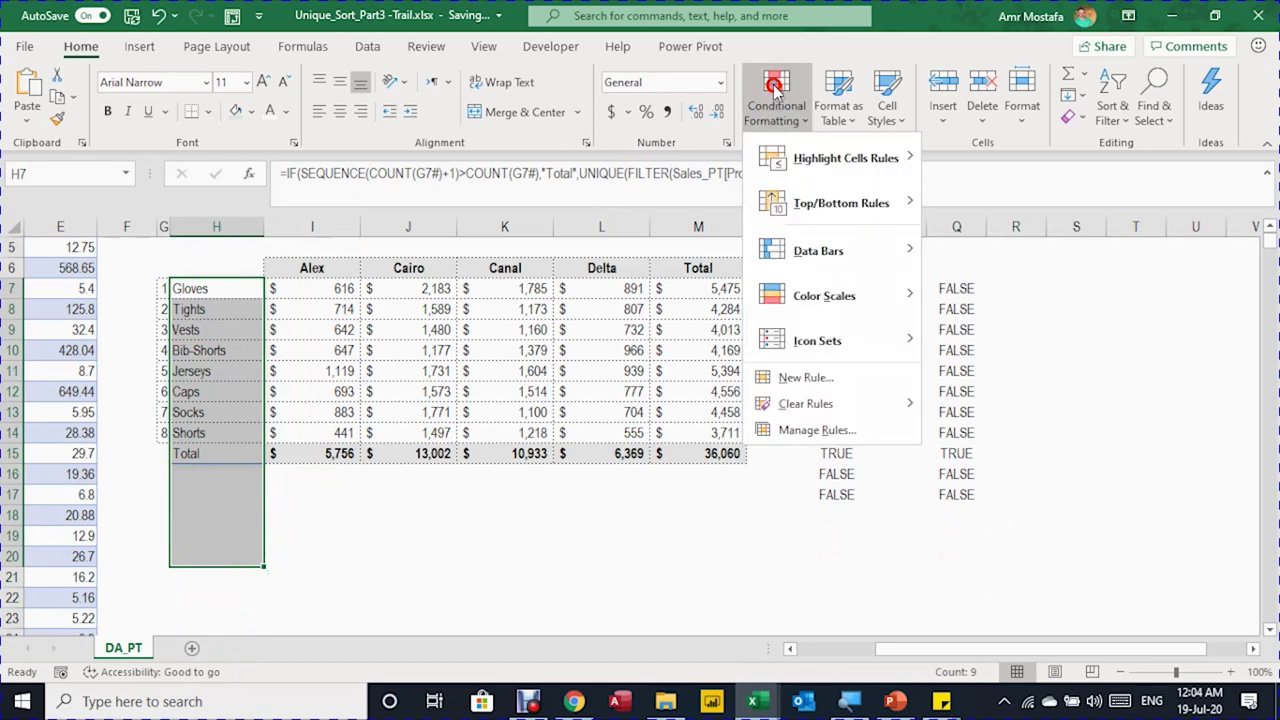
pyautogui.click(803, 378)
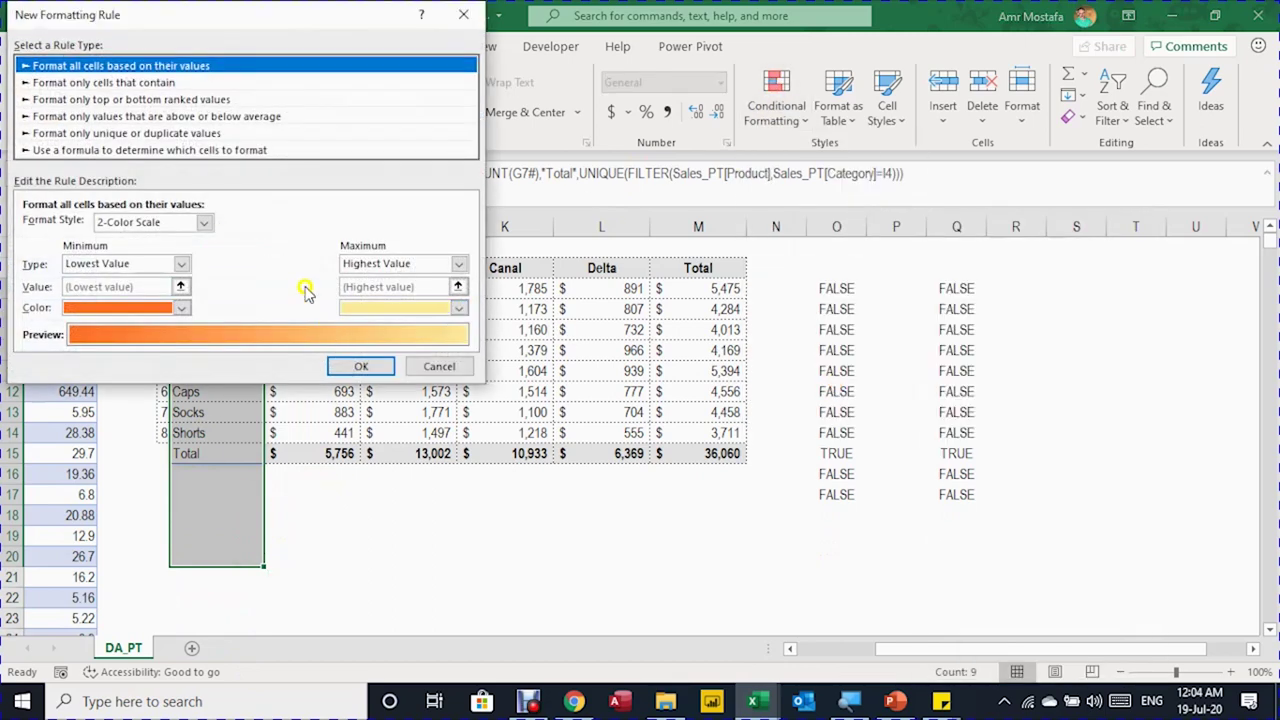
pyautogui.click(128, 153)
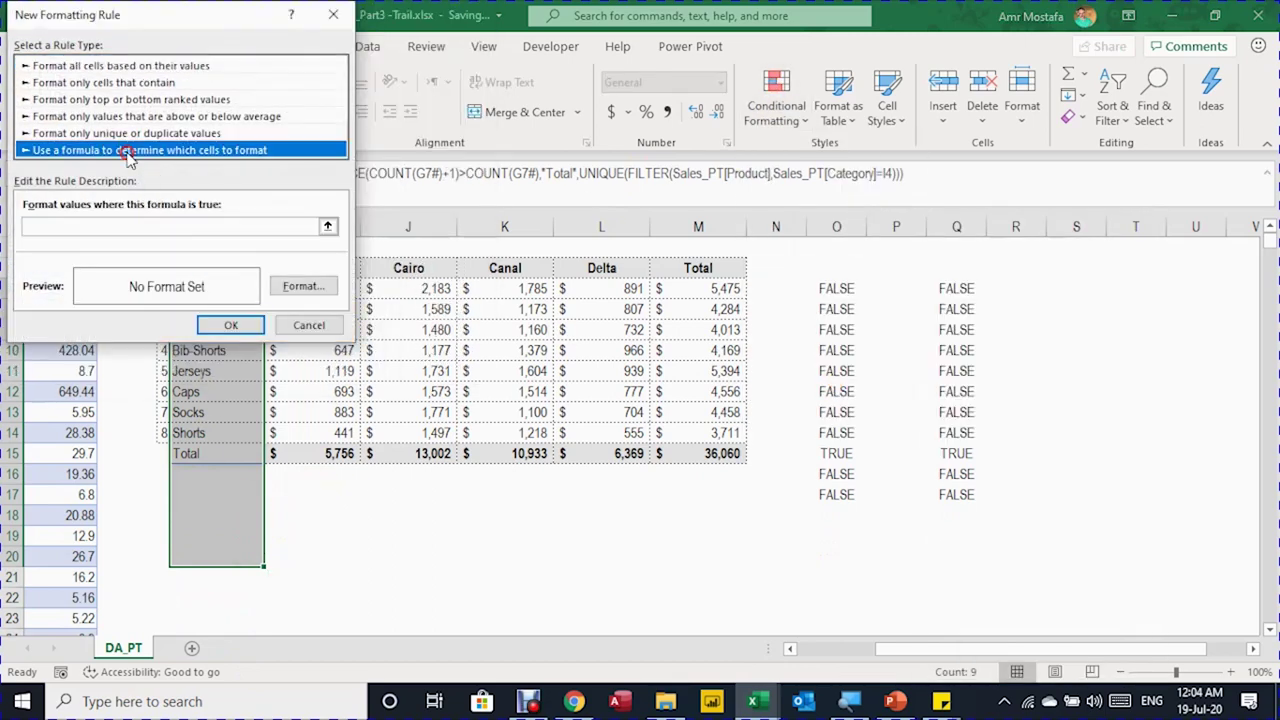
pyautogui.click(143, 229)
pyautogui.hotkey('ctrl', 'v')
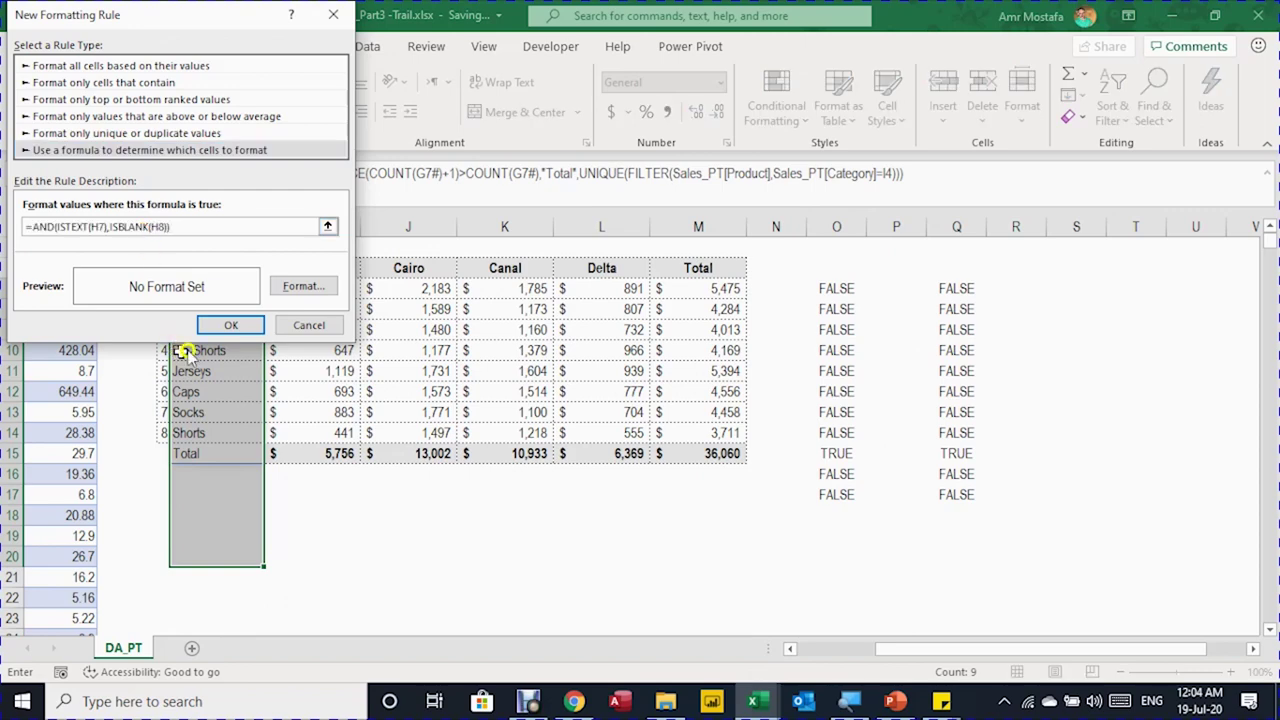
pyautogui.click(291, 288)
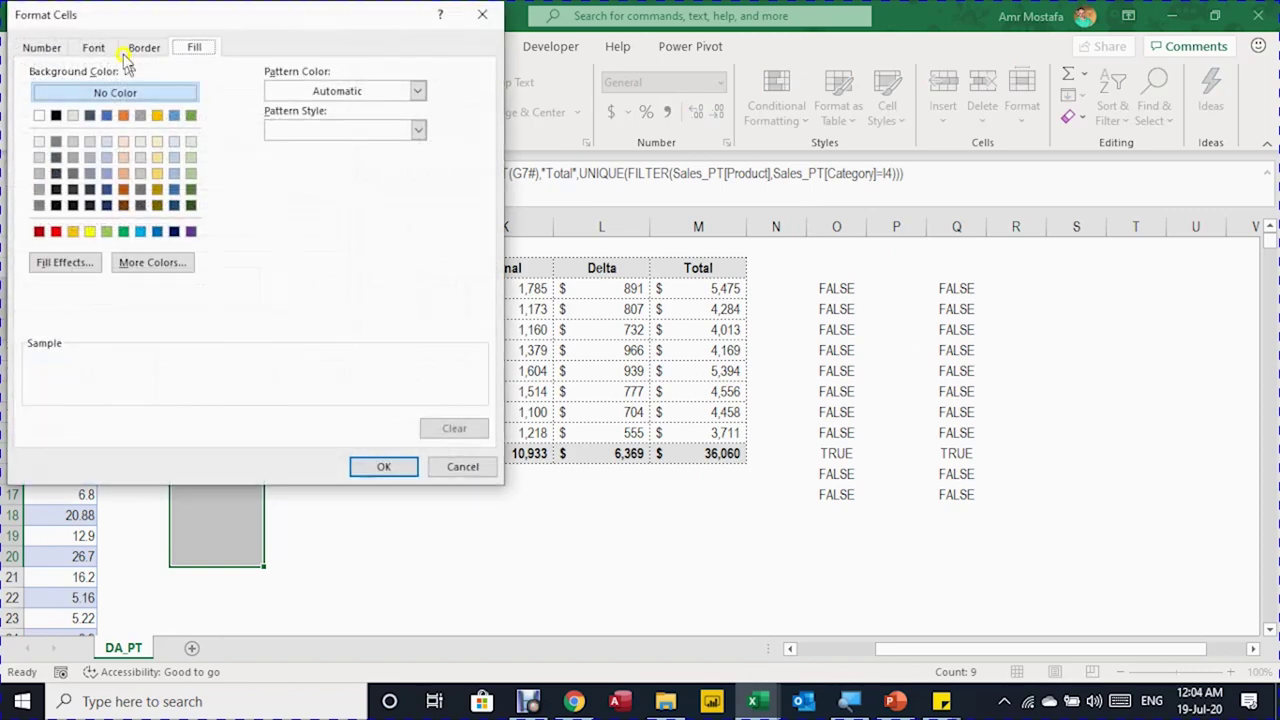
pyautogui.click(317, 510)
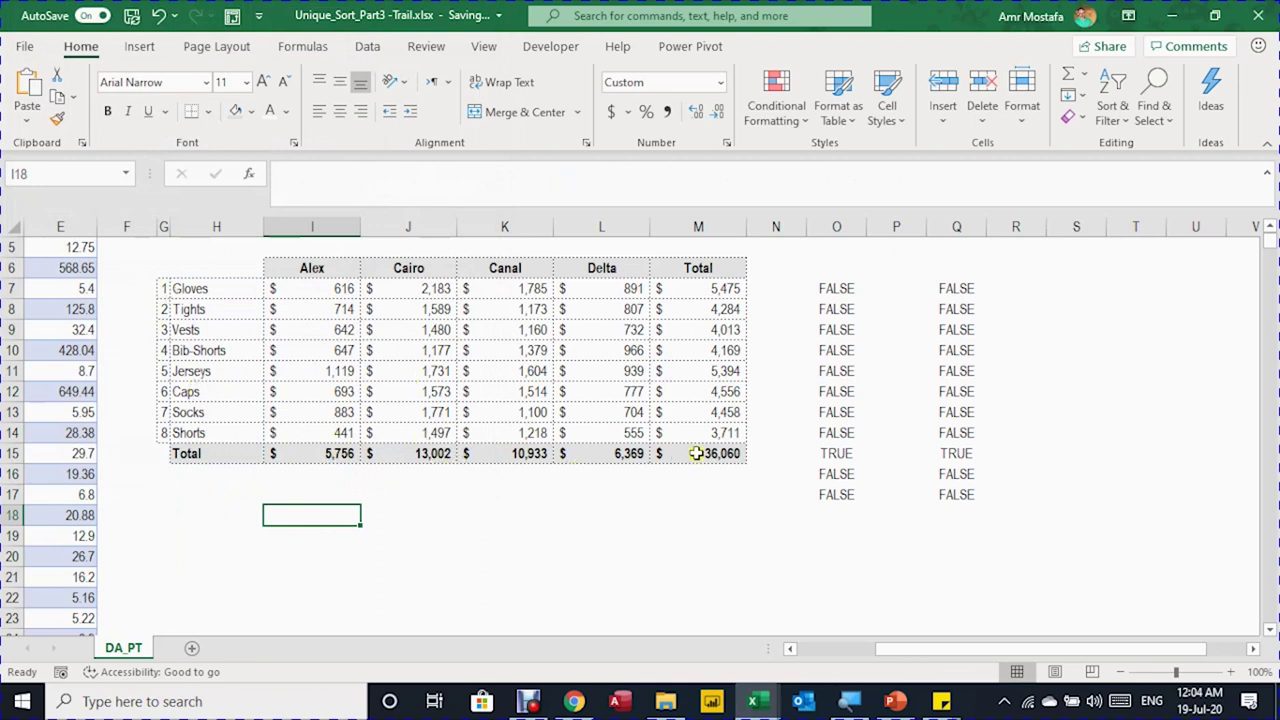
# - Clear the helper test formulas from O7:Q17
pyautogui.moveTo(826, 288); pyautogui.dragTo(955, 287)
pyautogui.press('Delete')
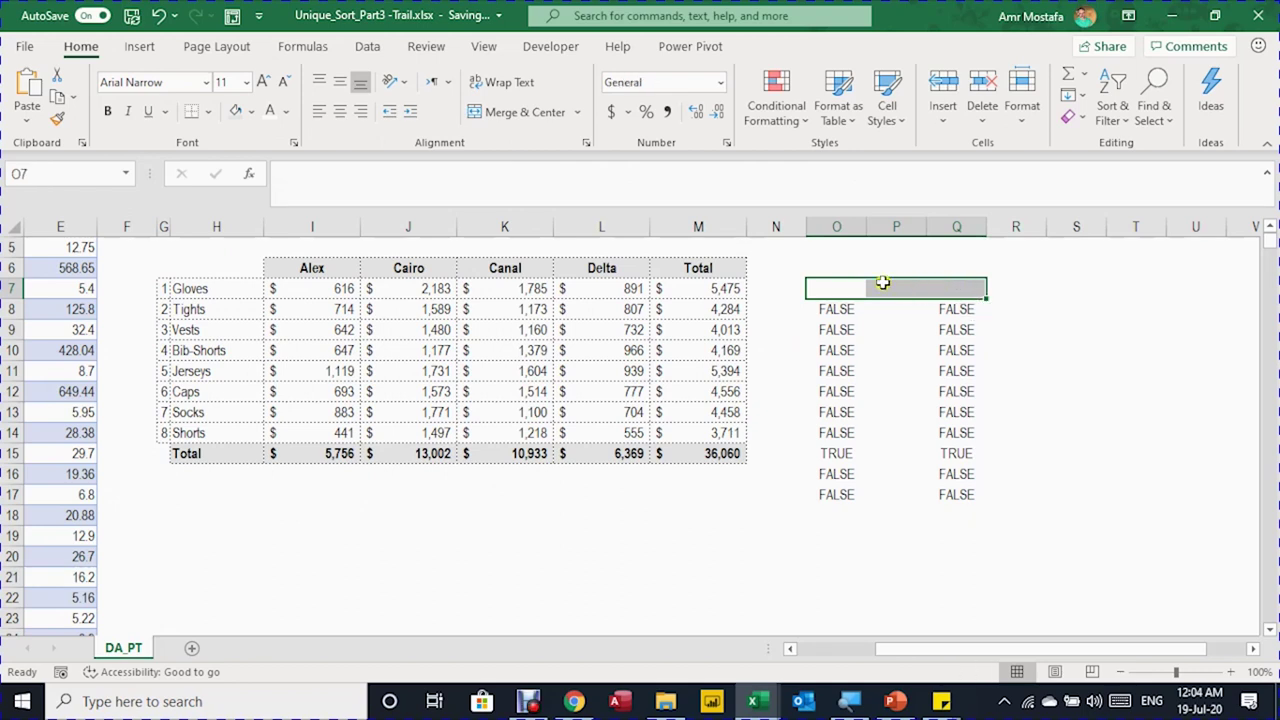
pyautogui.moveTo(832, 311); pyautogui.dragTo(946, 498)
pyautogui.press('Delete')
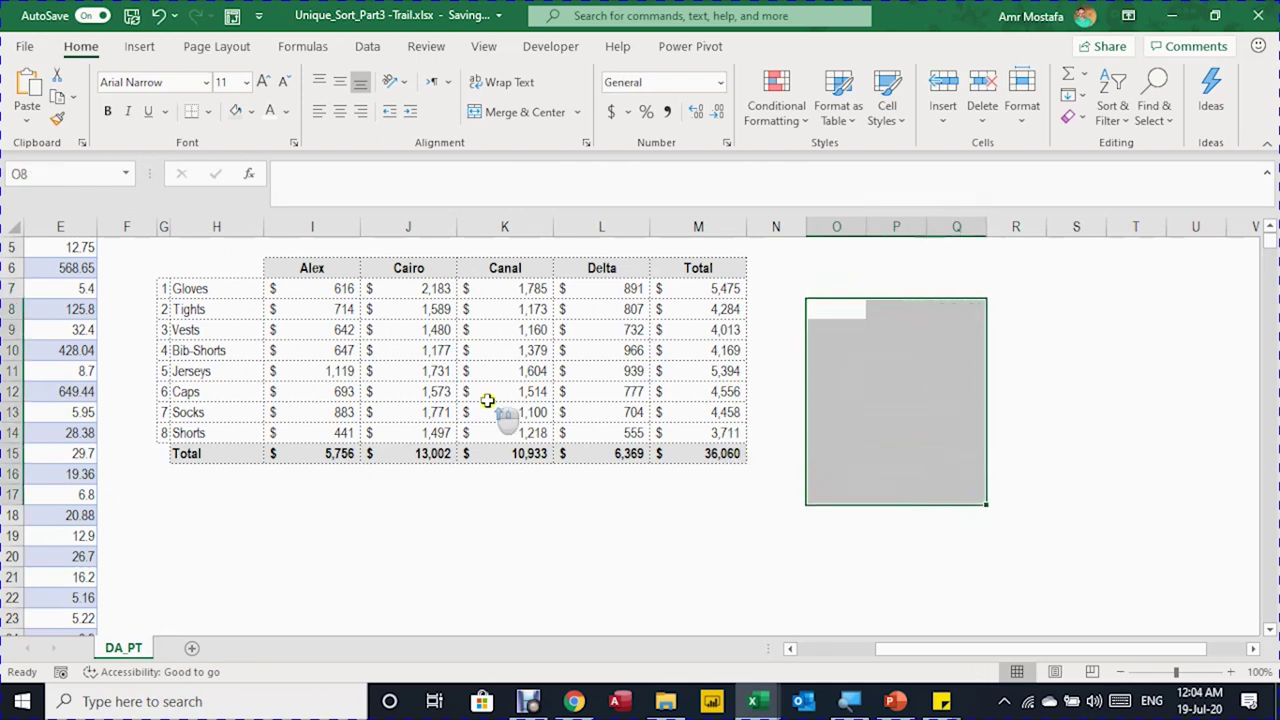
# - Switch the category in I4 to Accessories and then Components to test the Total row formatting, and select I7
pyautogui.scroll(2, 487, 400)
pyautogui.click(386, 318)
pyautogui.click(290, 310)
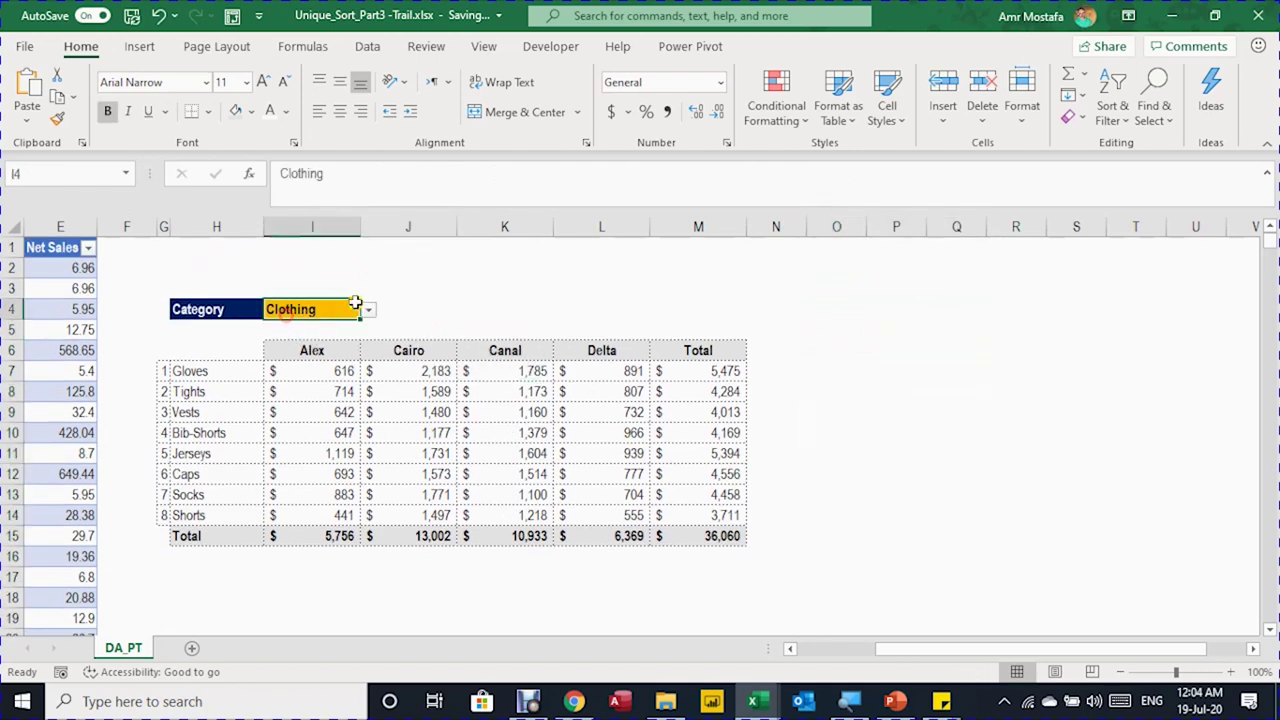
pyautogui.click(367, 311)
pyautogui.click(360, 323)
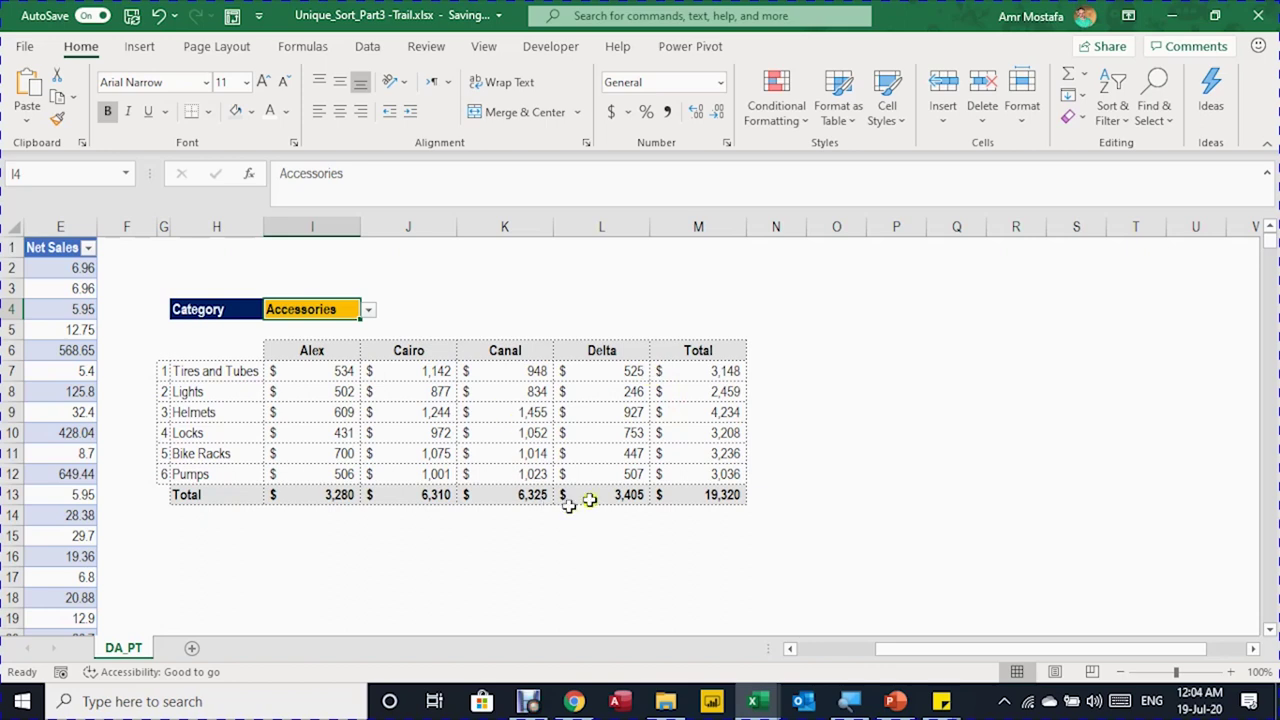
pyautogui.click(368, 310)
pyautogui.click(344, 362)
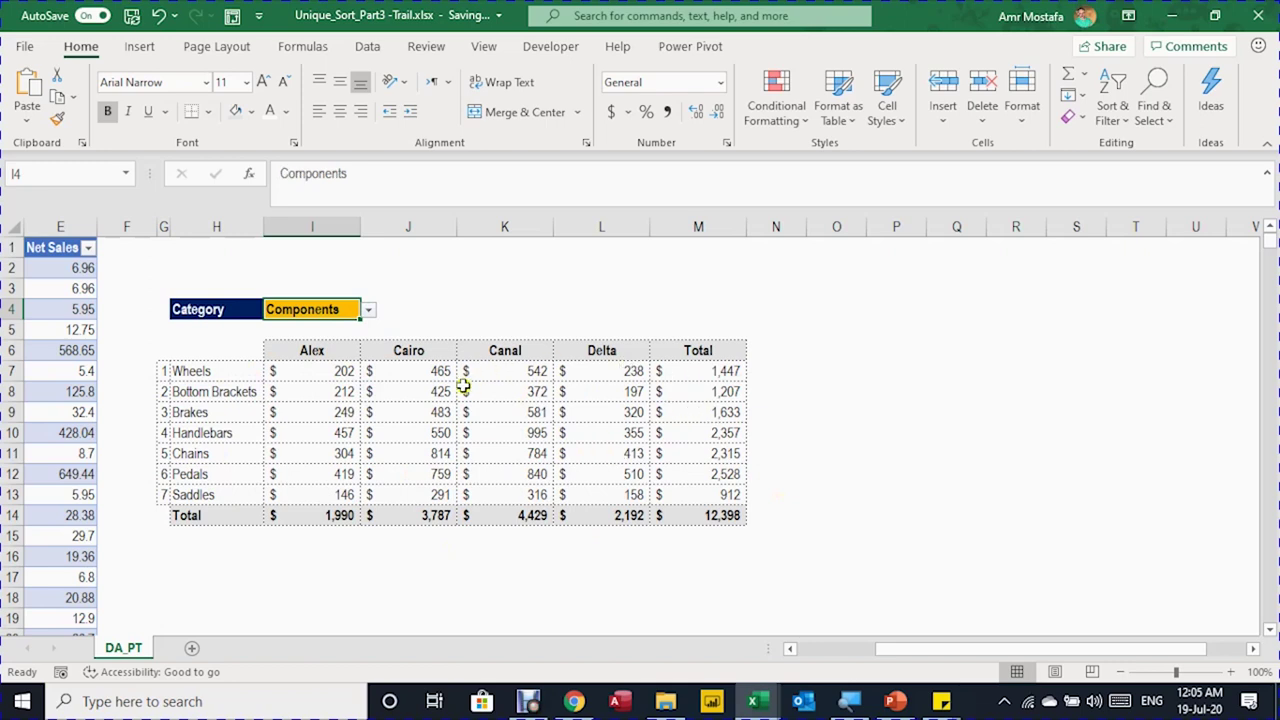
pyautogui.click(302, 374)
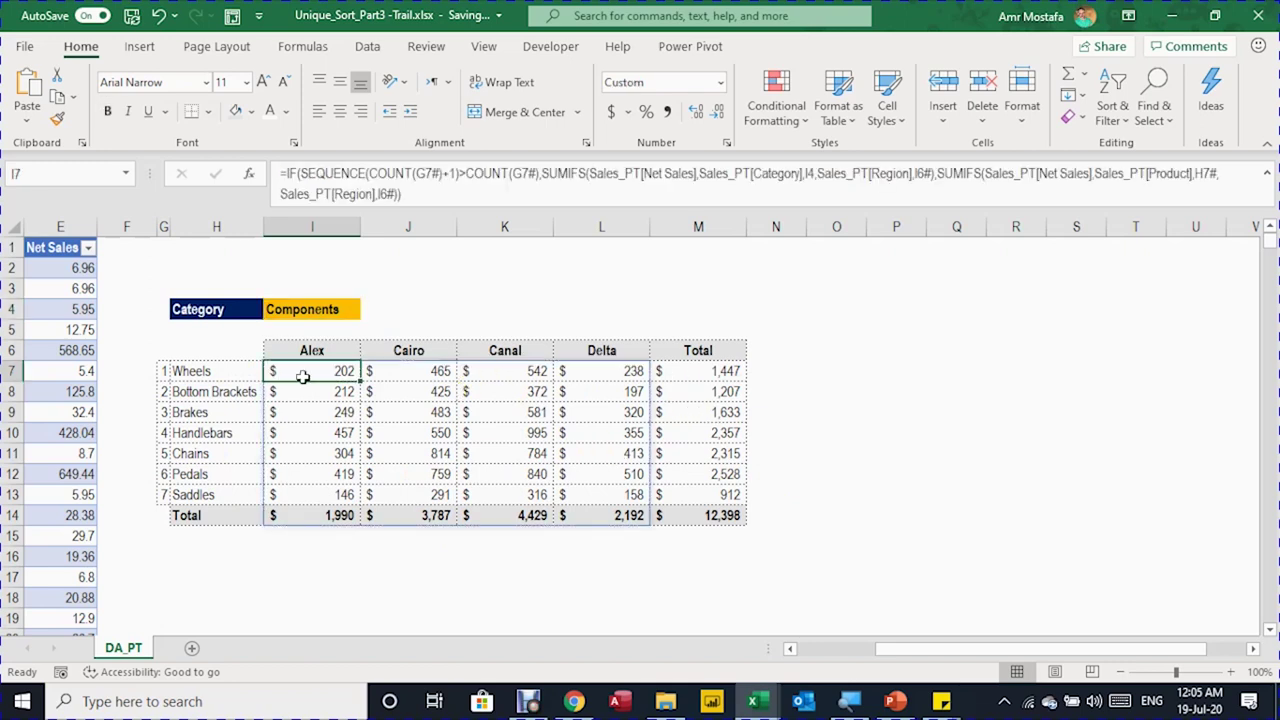